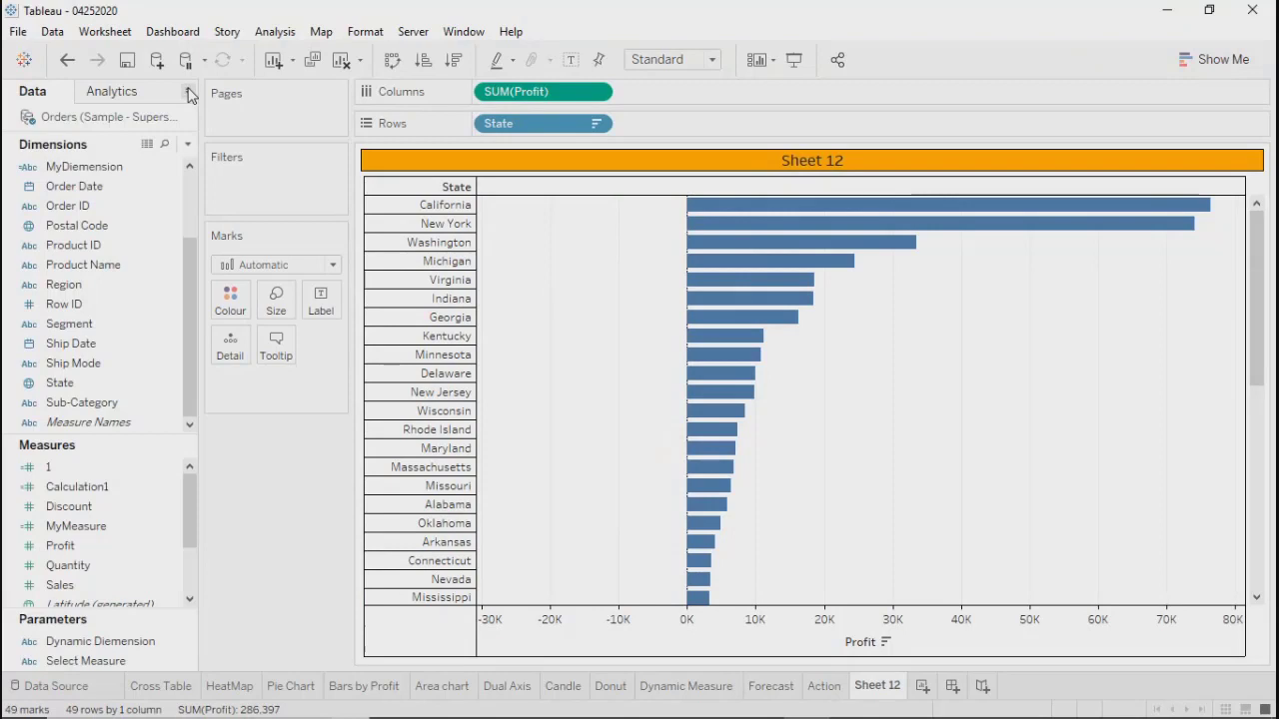
Show mark labels on the state bars and colour the bars by Profit.
click(321, 313)
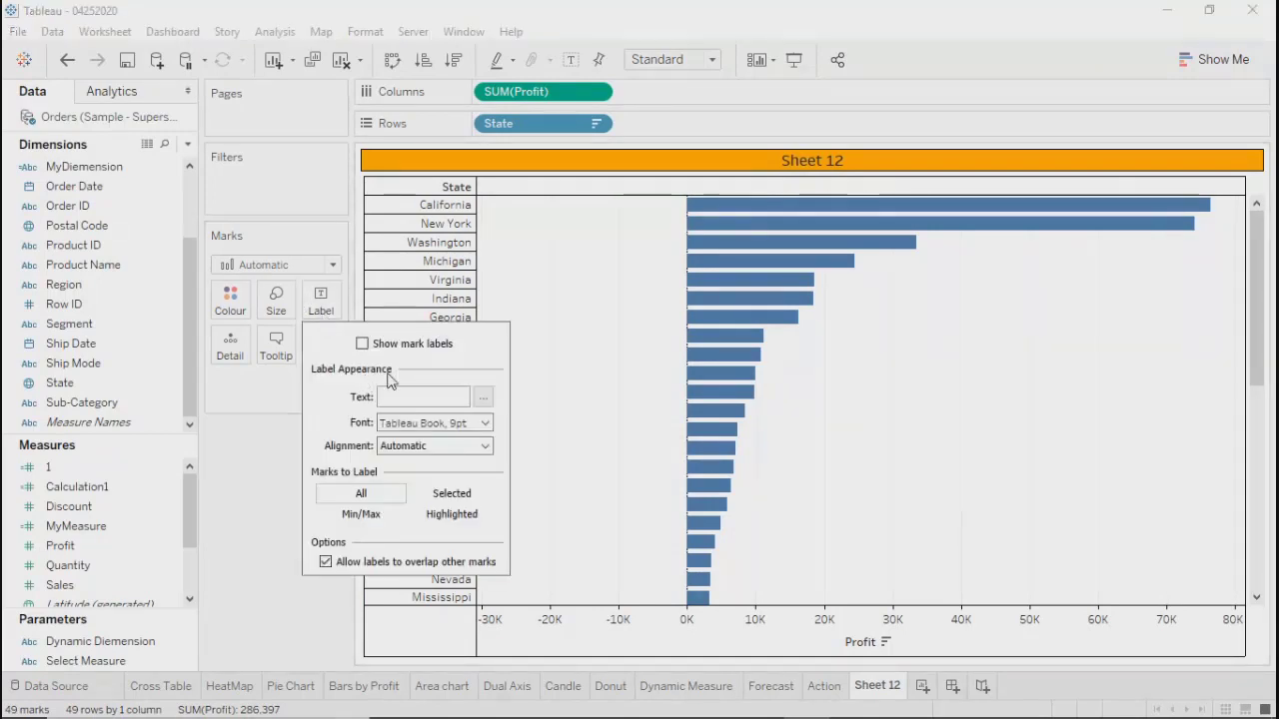
click(362, 344)
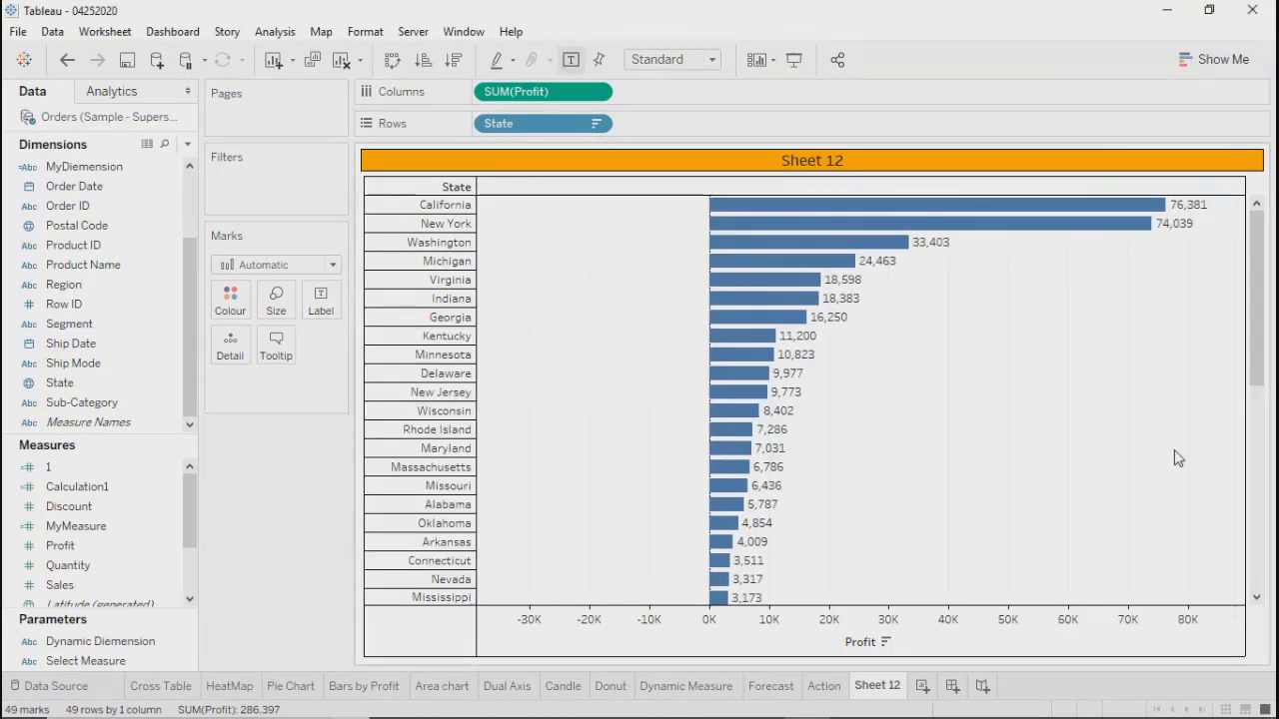
click(100, 488)
click(65, 545)
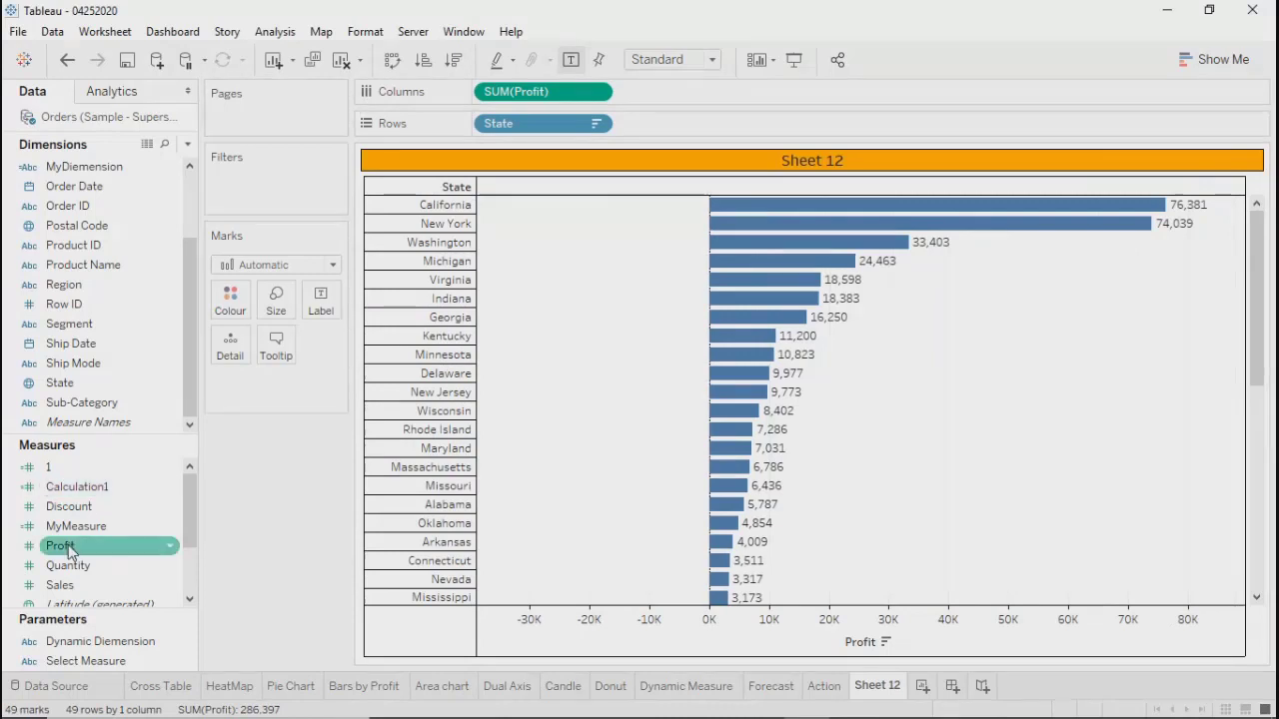
click(75, 588)
click(62, 566)
drag(60, 546, 224, 302)
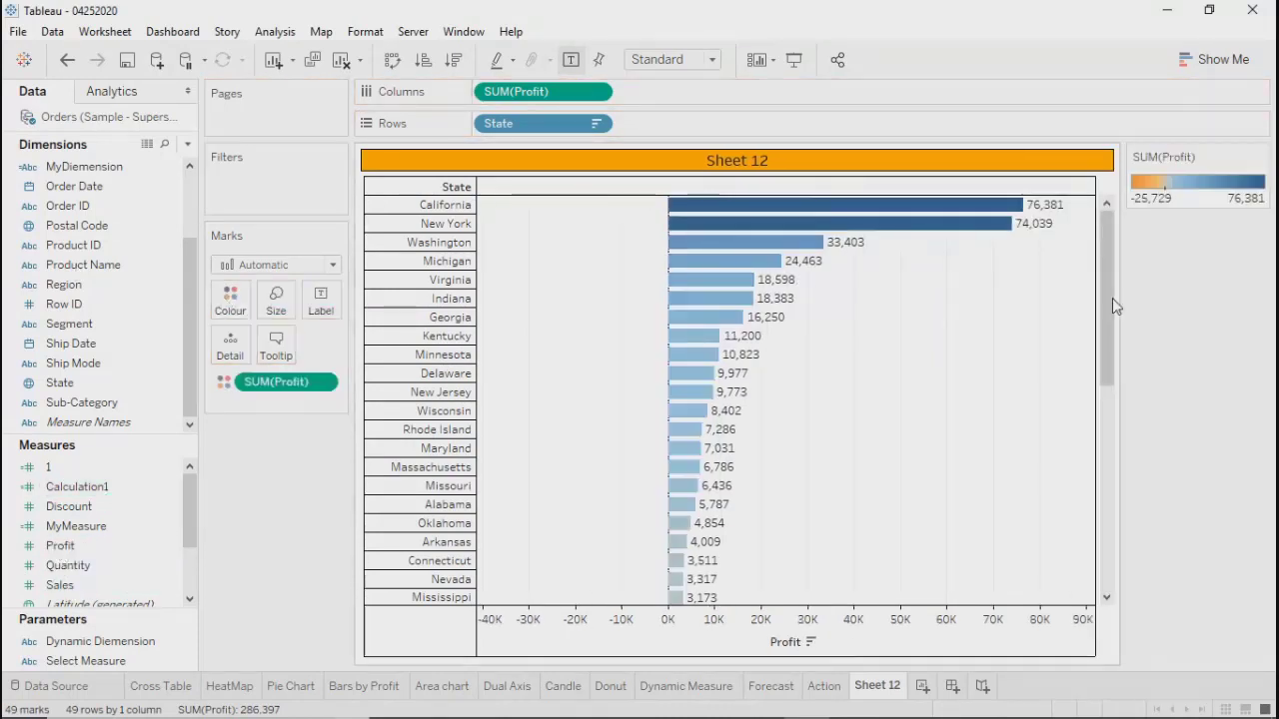
drag(1115, 270, 1148, 234)
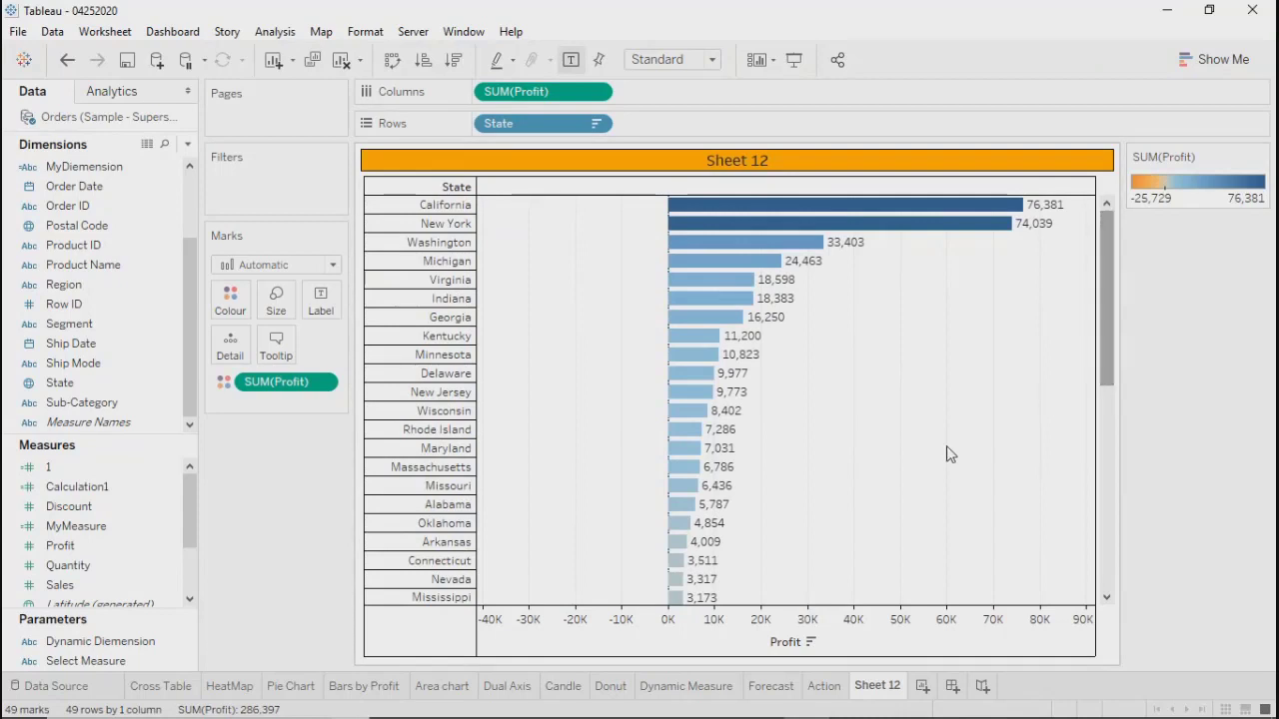
mouse_move(728, 206)
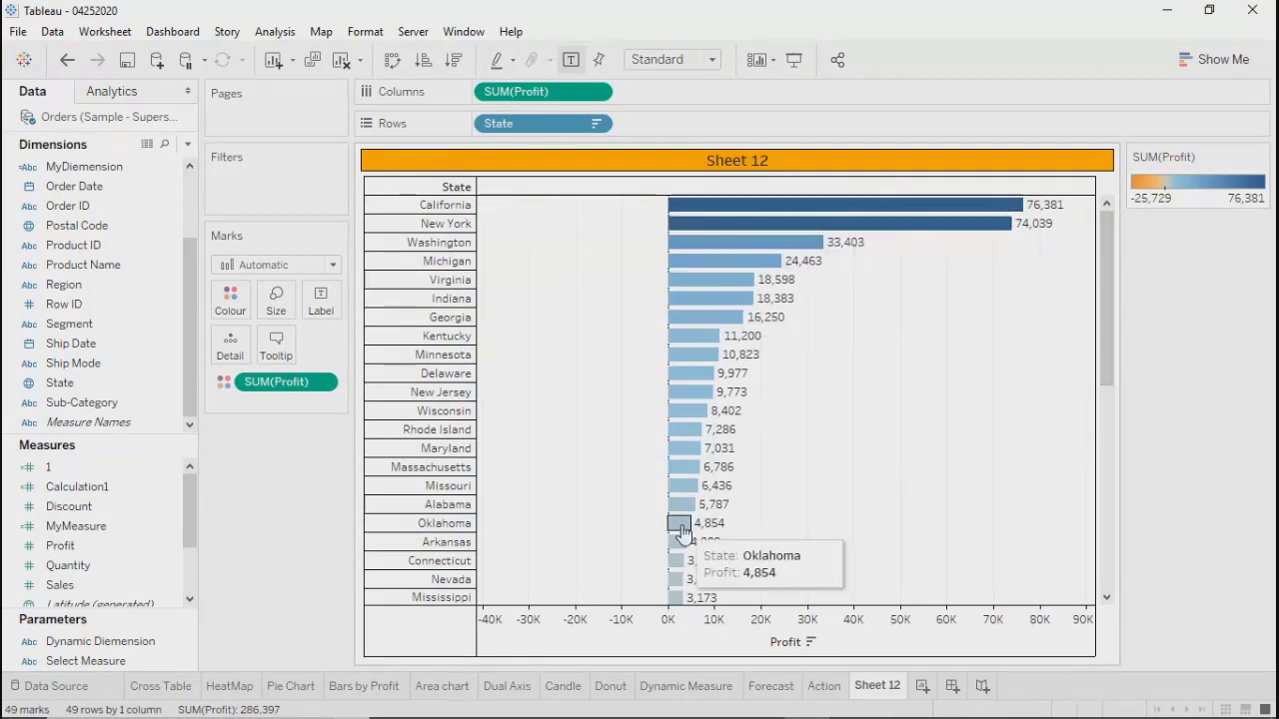
drag(1113, 316, 1107, 179)
drag(1100, 278, 1129, 230)
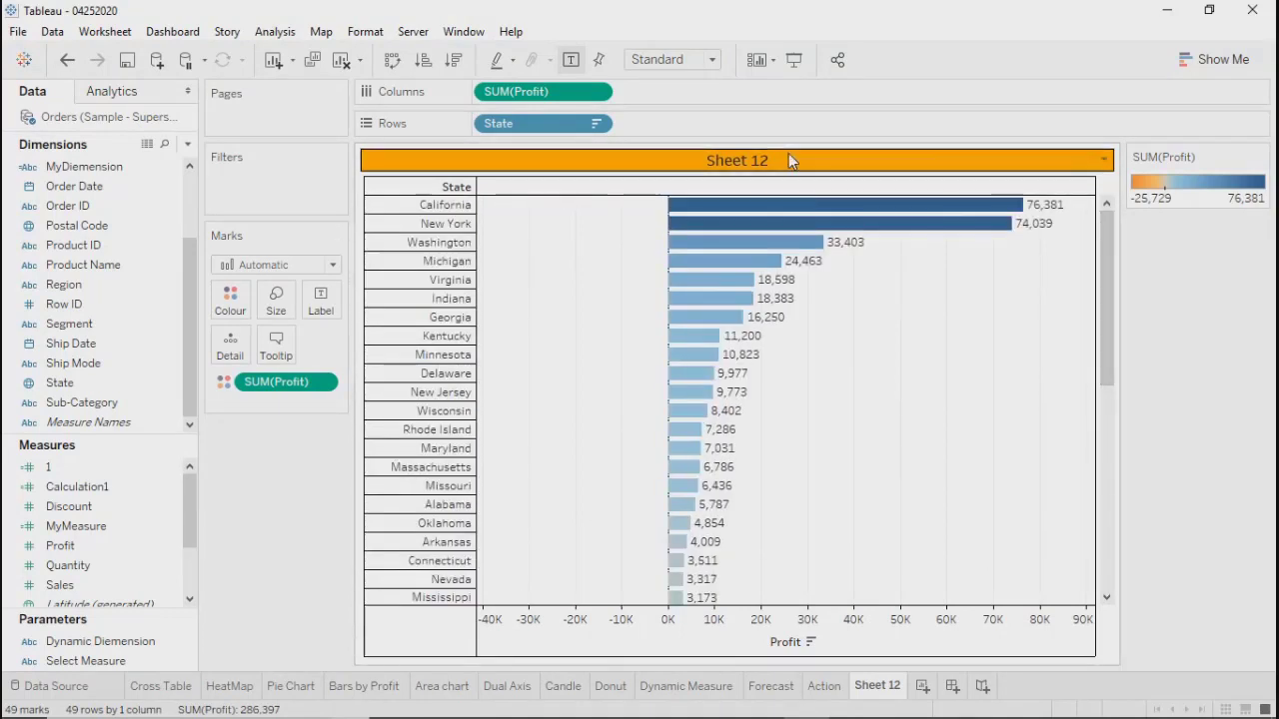
Hide the field labels for rows and hide the SUM(Profit) colour legend card.
right_click(679, 191)
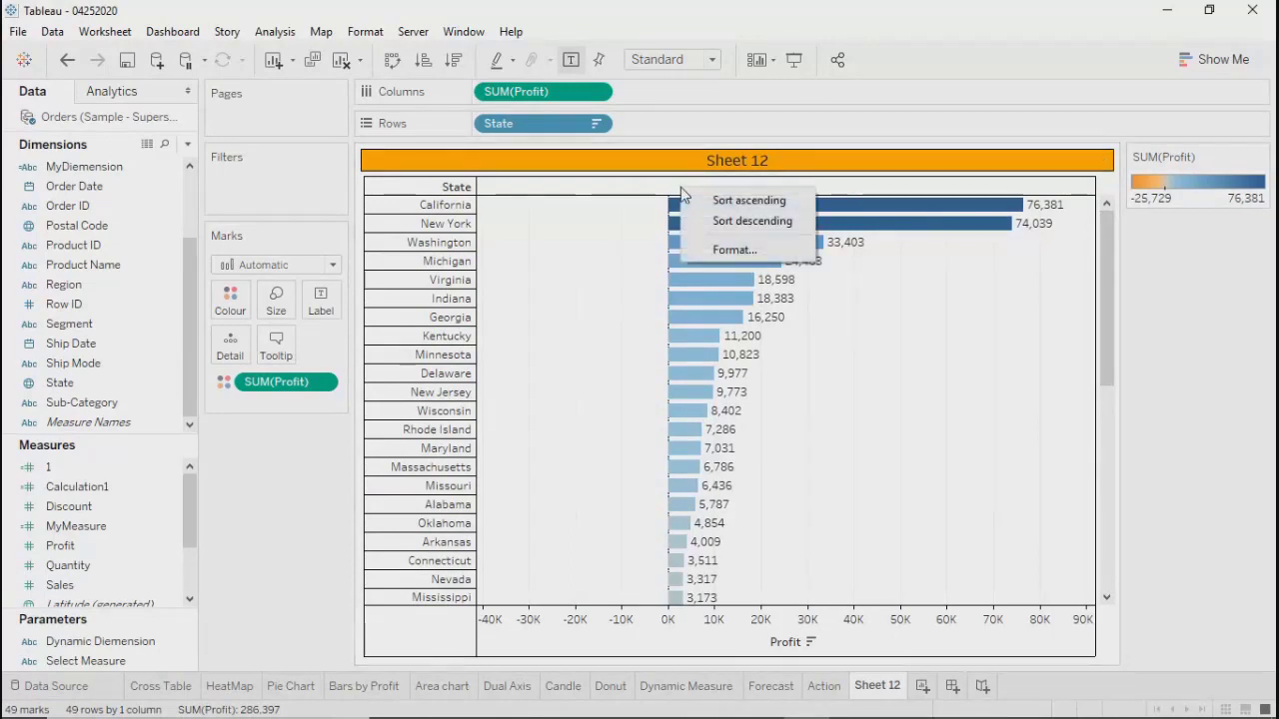
right_click(420, 196)
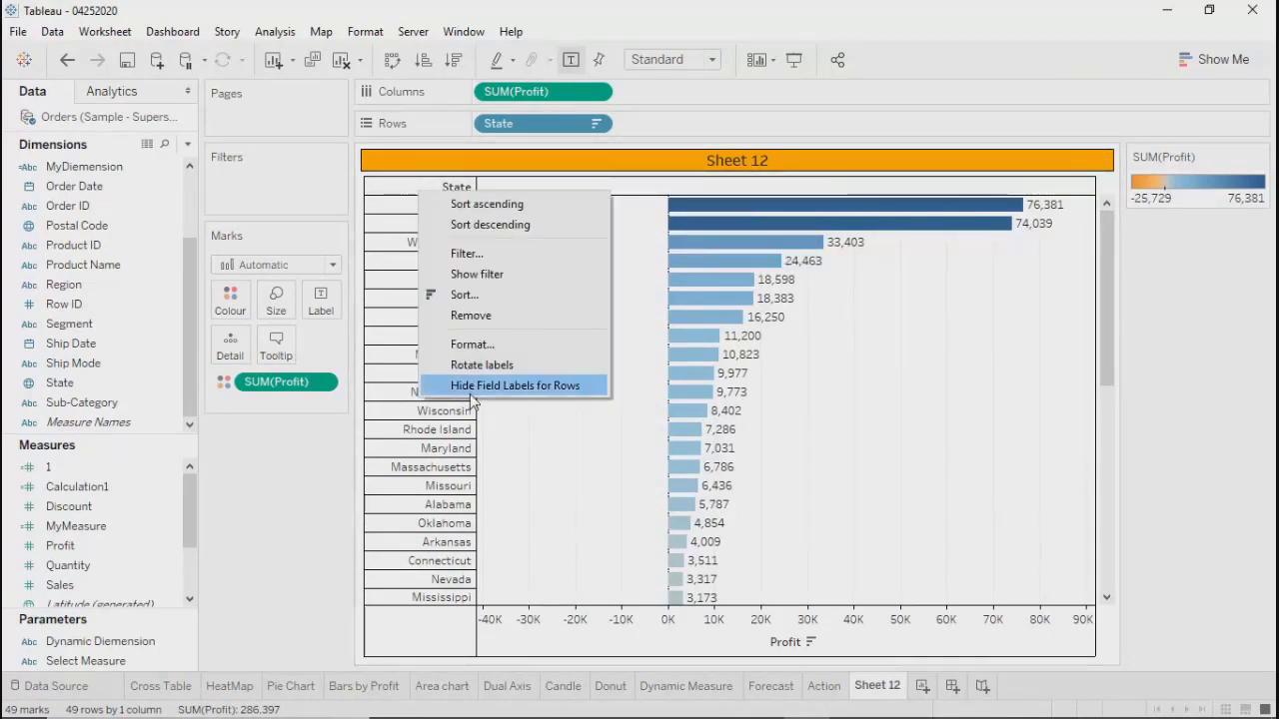
click(515, 385)
scroll(1139, 429, down, 10)
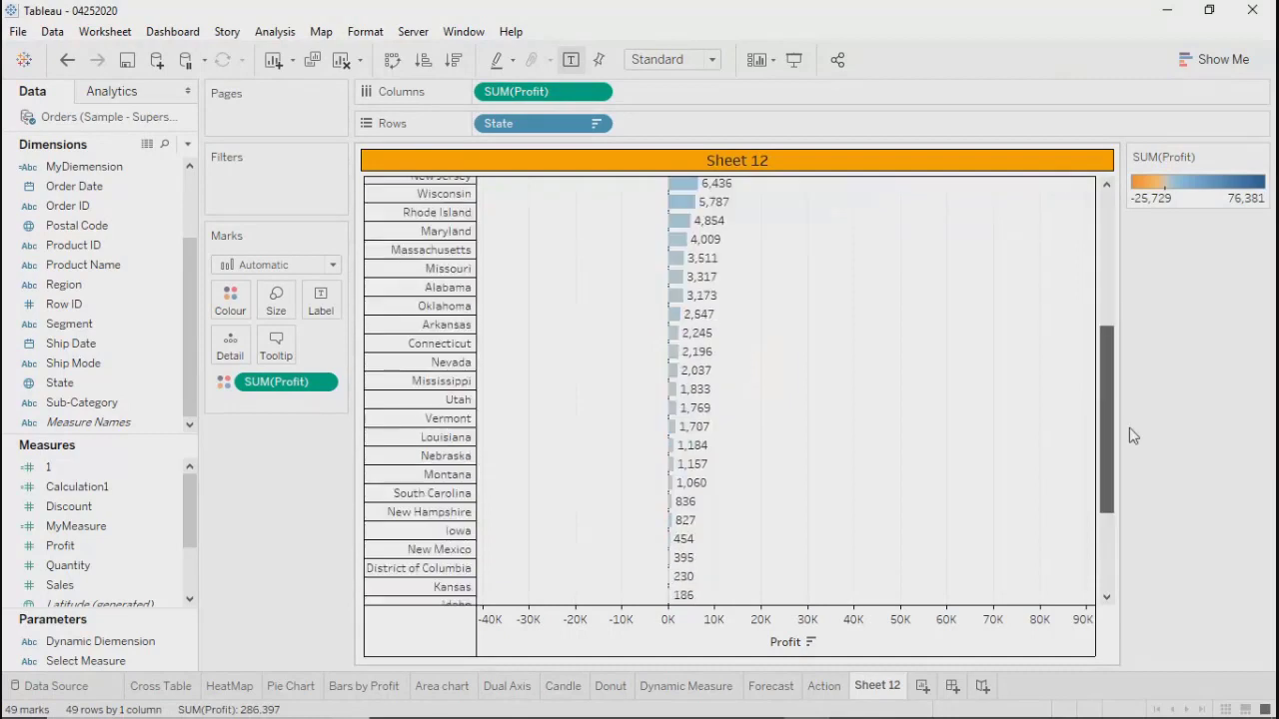
scroll(1126, 230, up, 8)
scroll(1126, 230, up, 3)
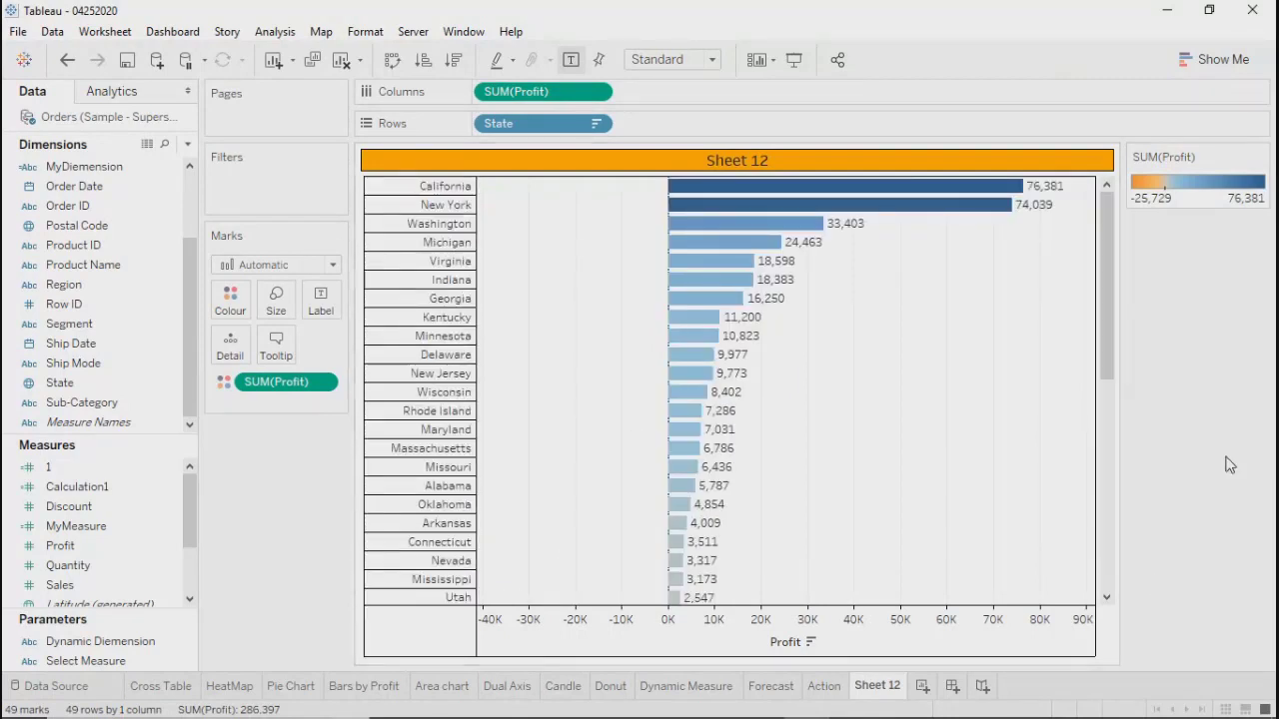
click(1258, 157)
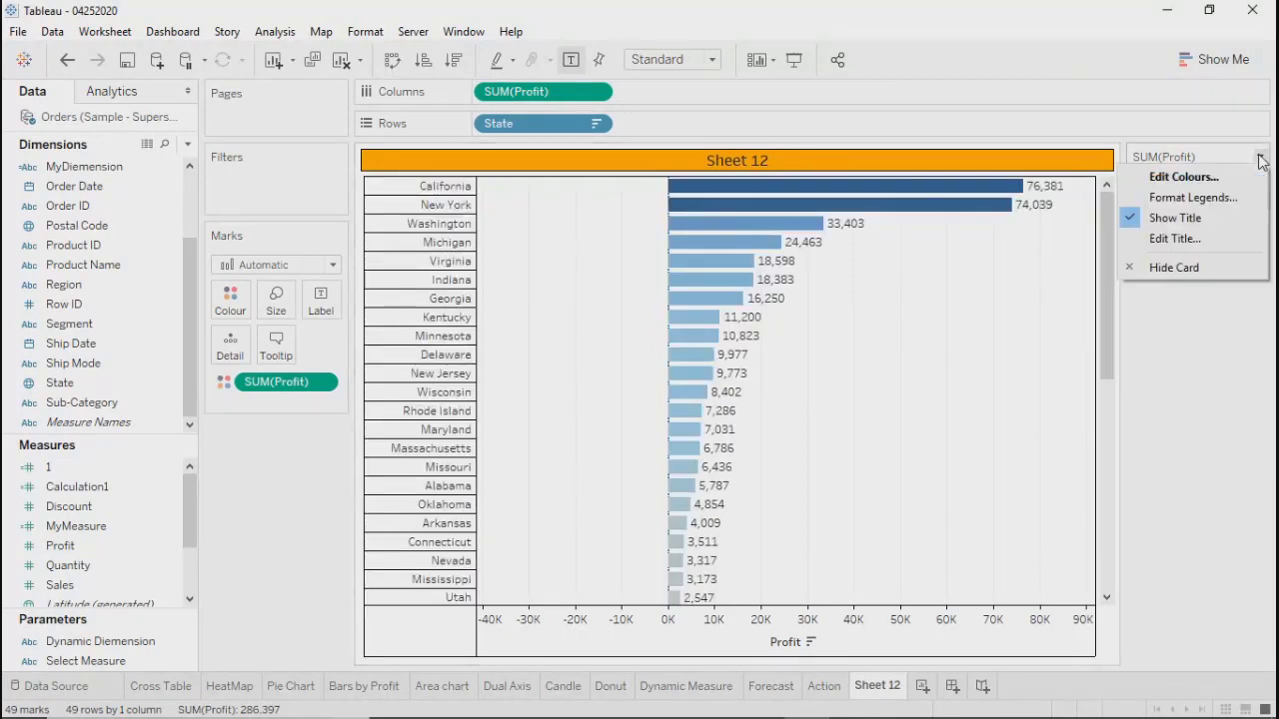
click(1216, 258)
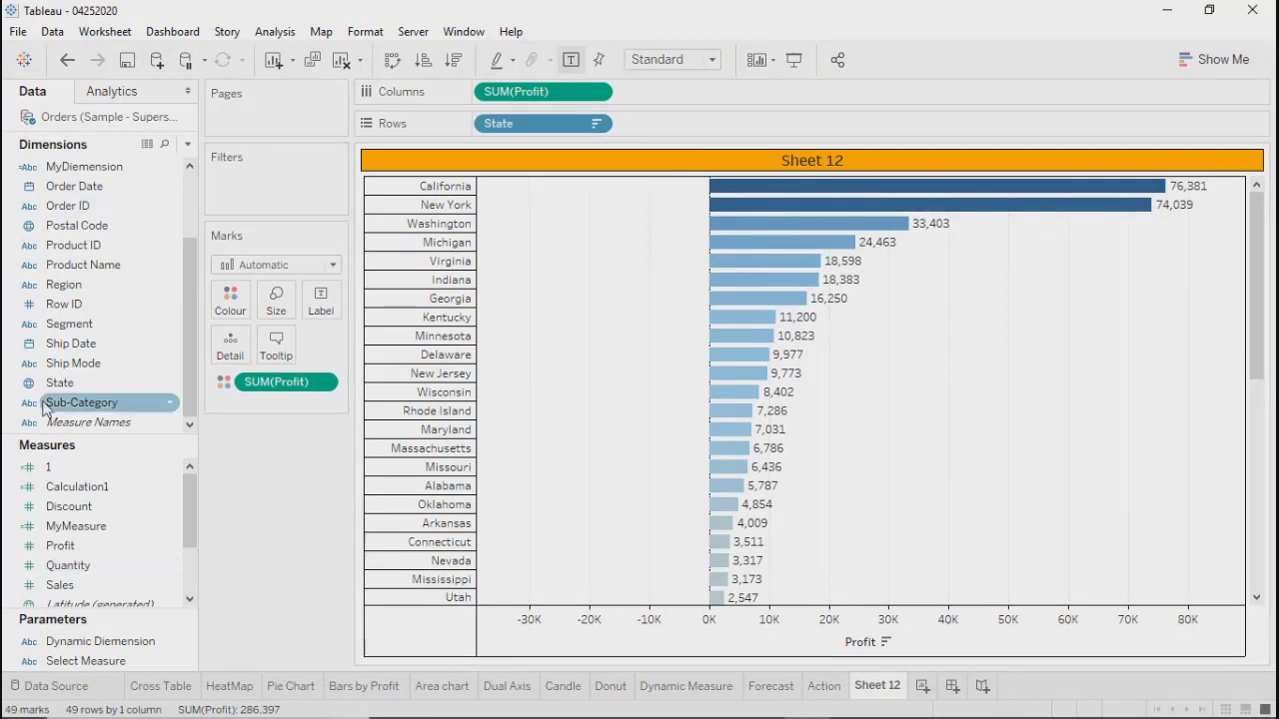
Add State as a filter and review its Wildcard, Condition, Top and General selection options.
drag(60, 382, 261, 183)
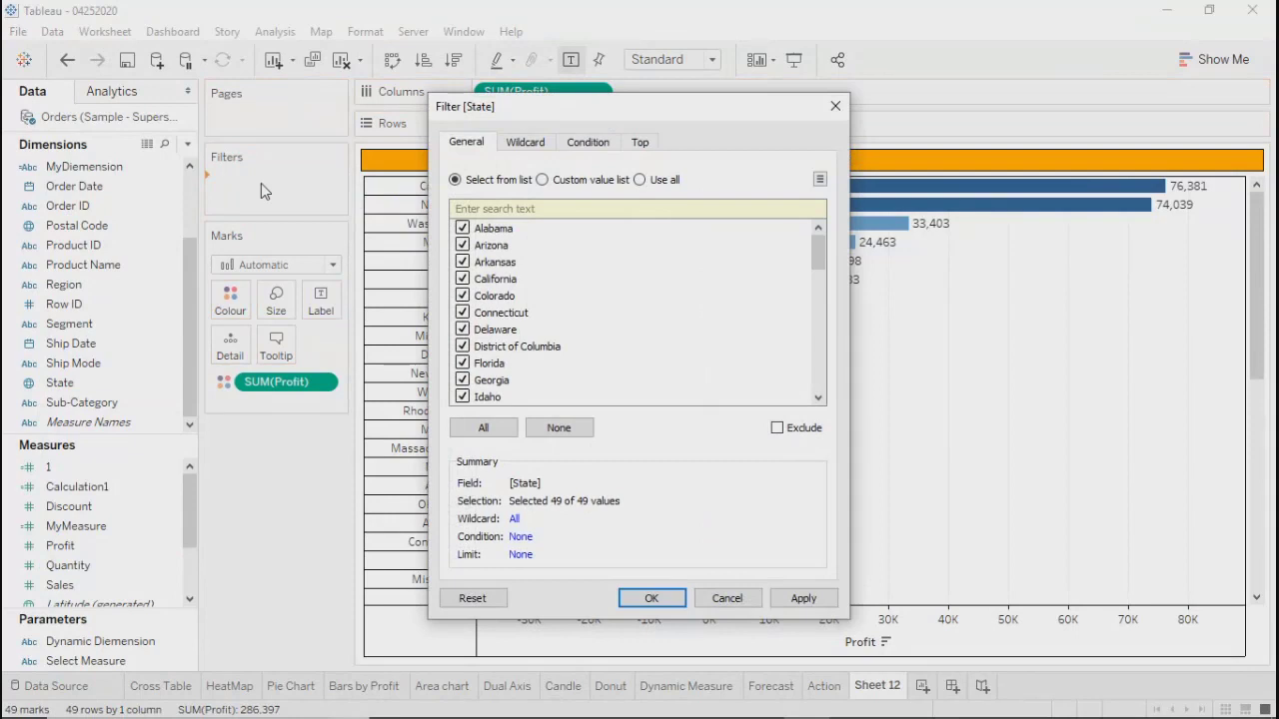
click(527, 147)
click(594, 141)
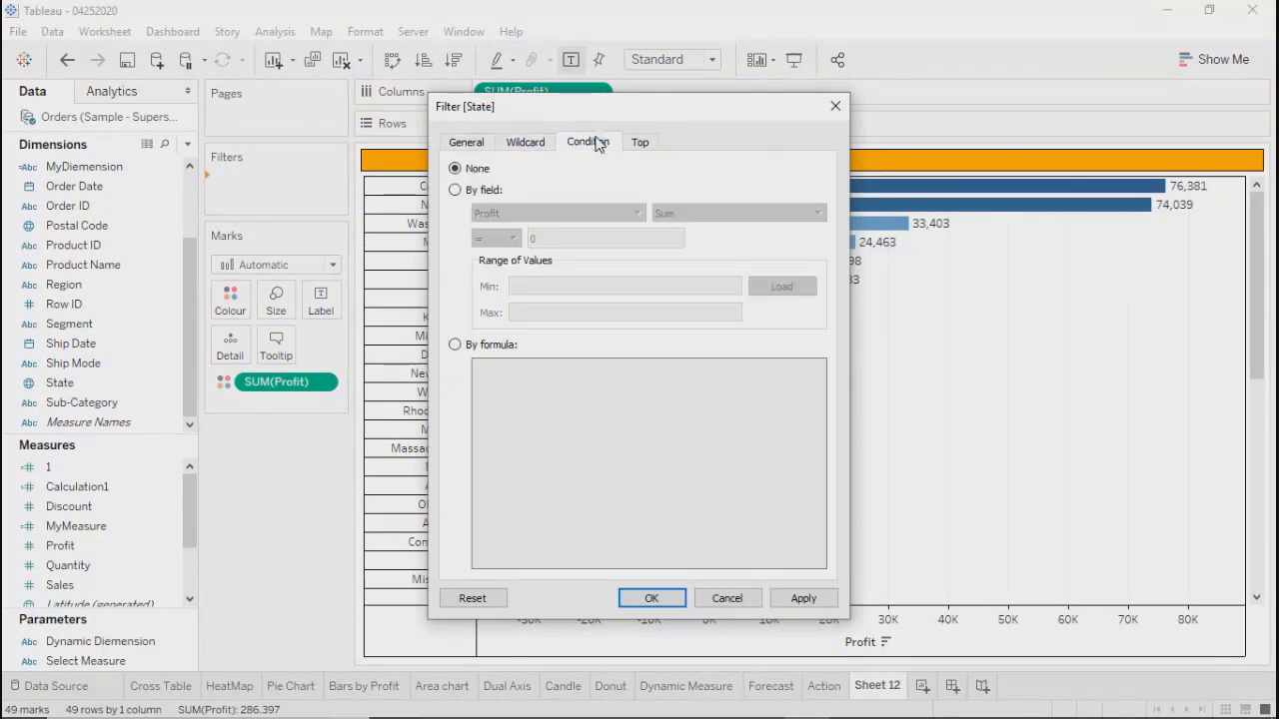
click(642, 144)
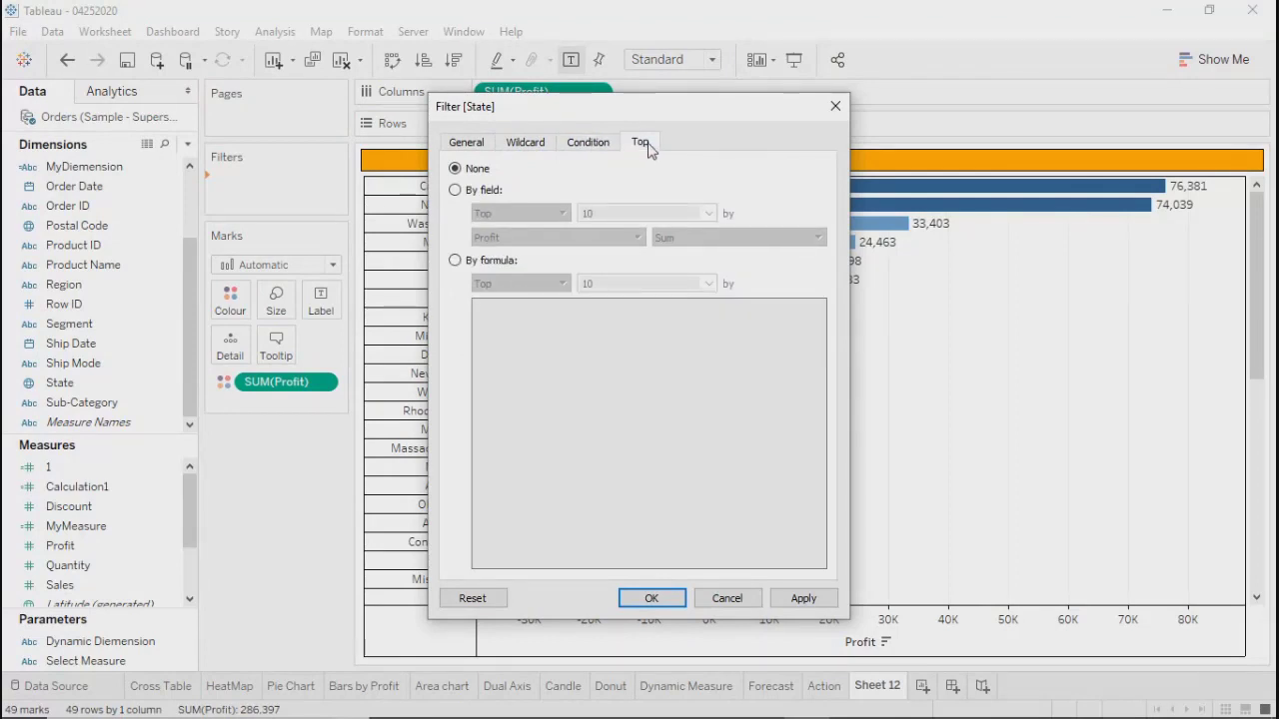
click(481, 147)
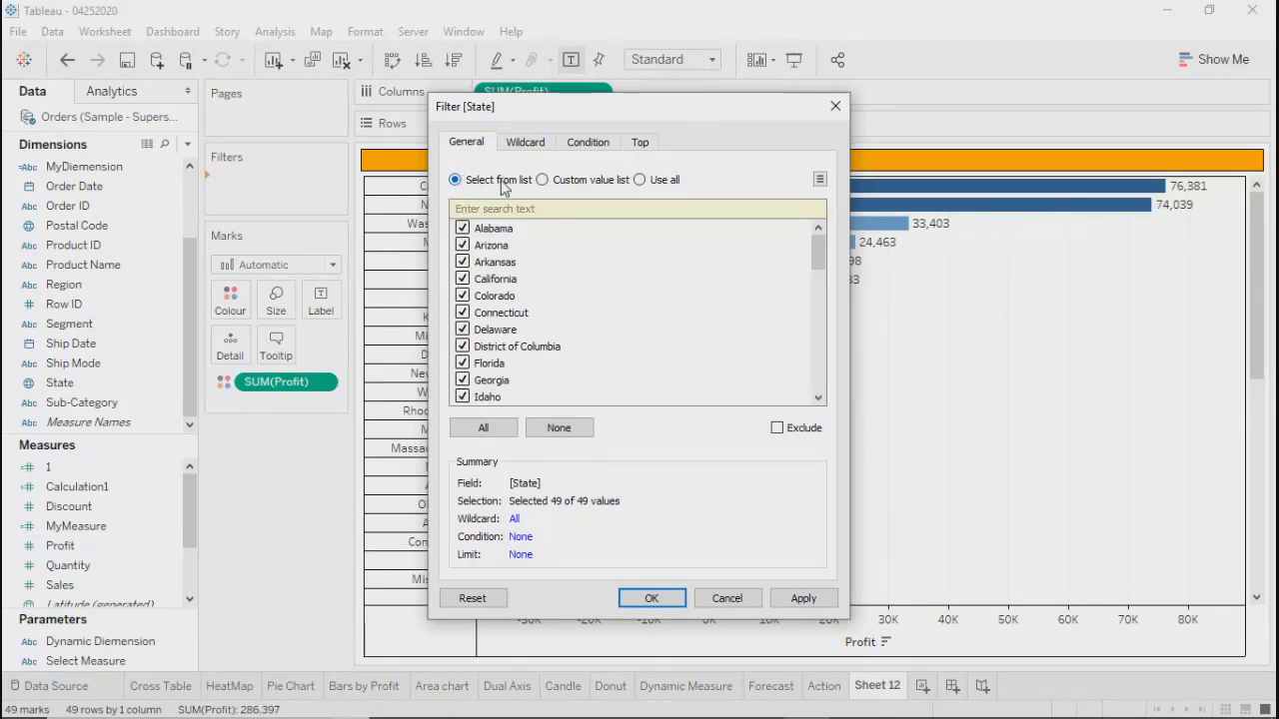
drag(817, 256, 759, 217)
click(640, 180)
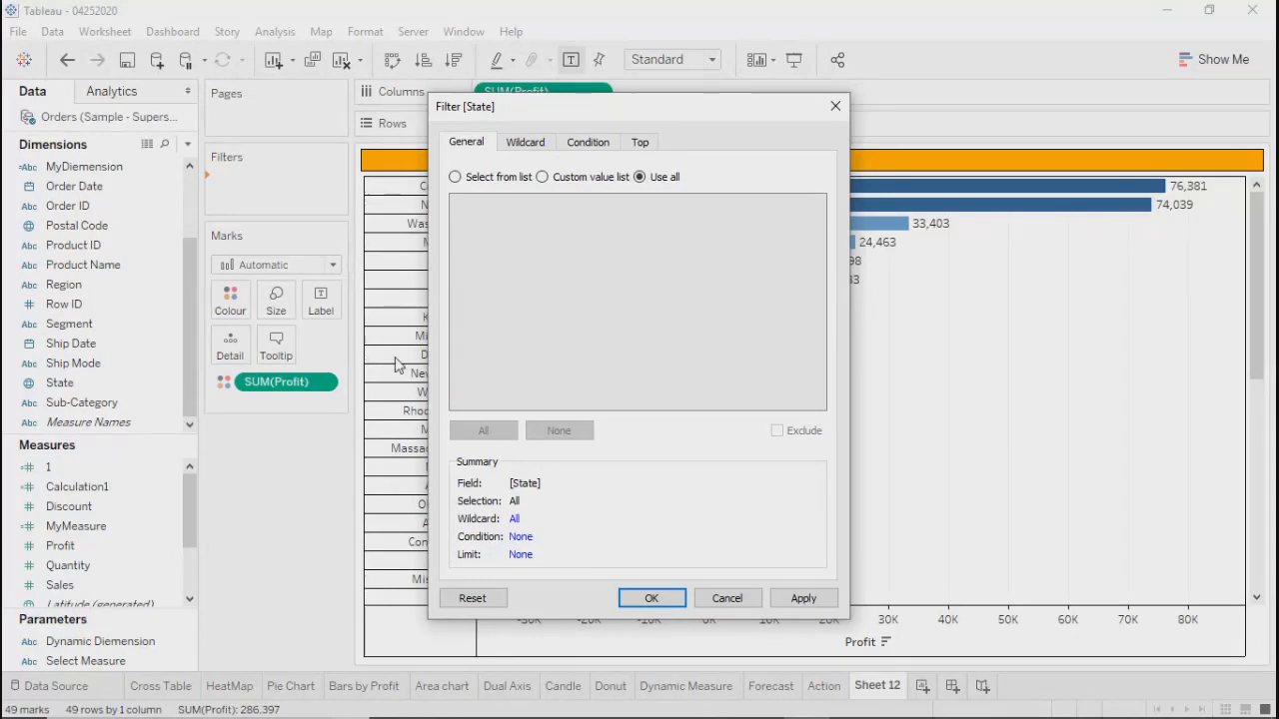
click(455, 178)
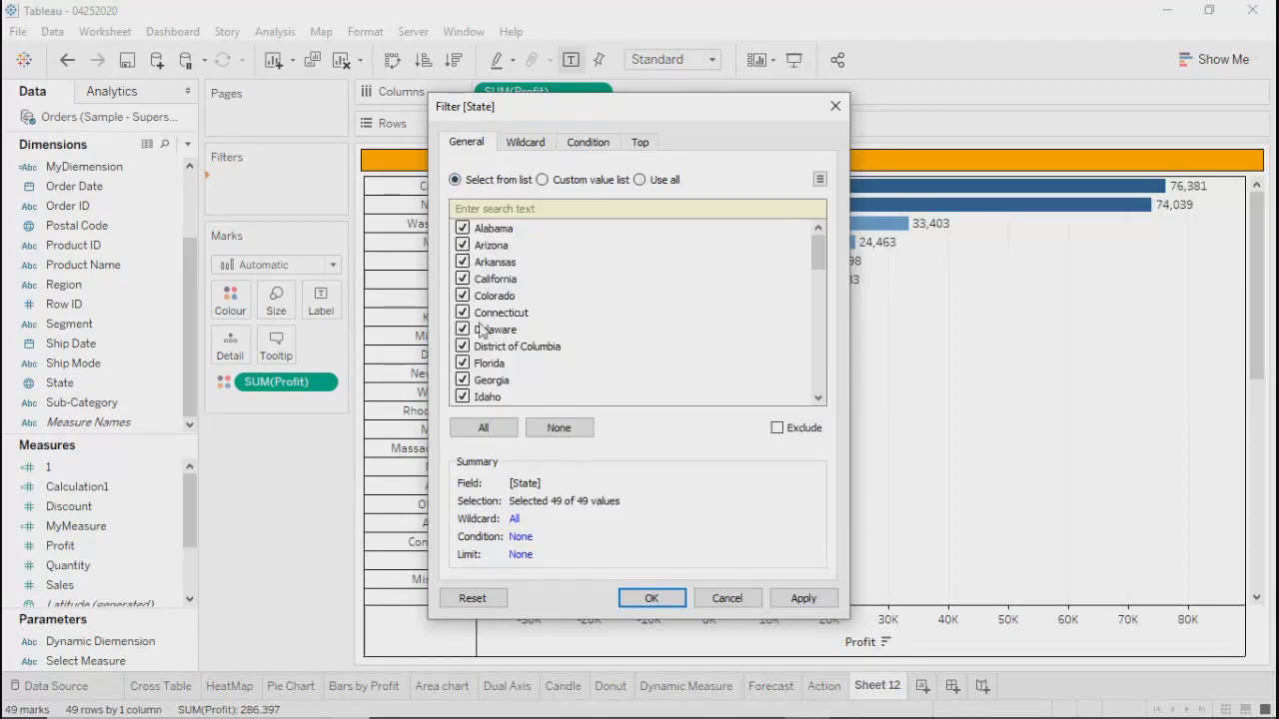
drag(816, 253, 839, 240)
Build a custom value list for the State filter by searching for "ida" and adding Florida and Idaho.
click(542, 178)
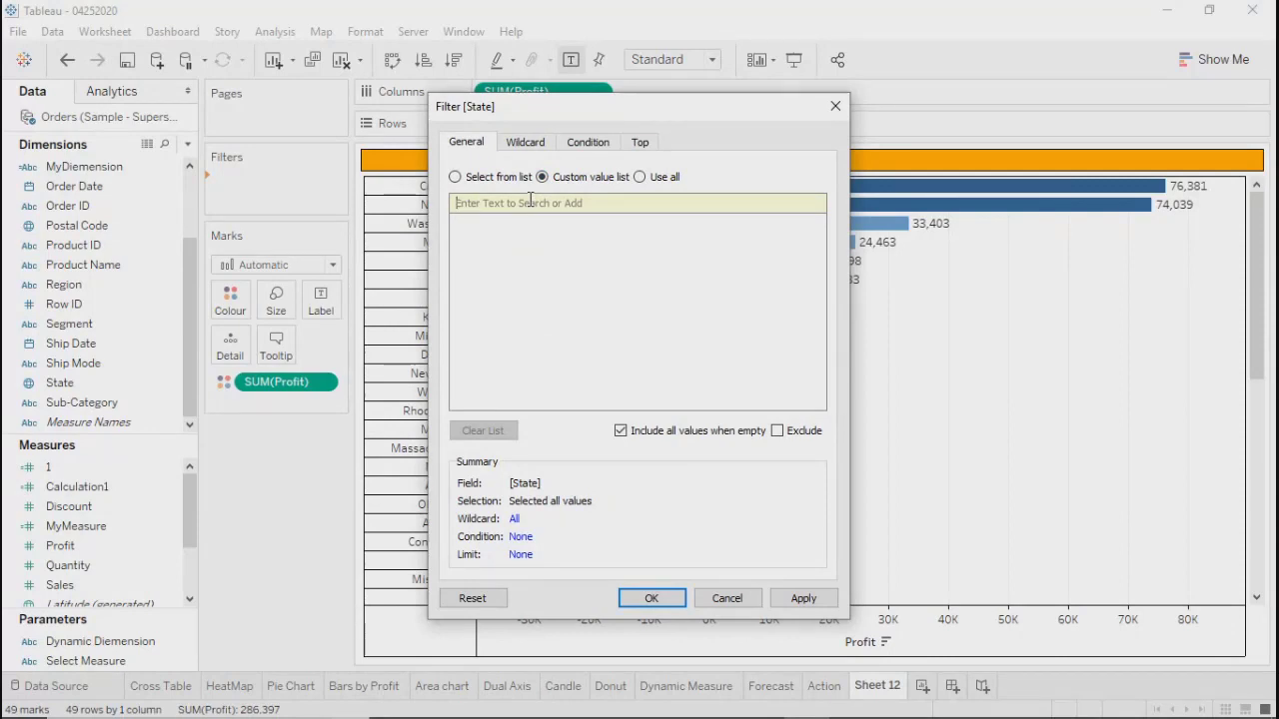
text(ida)
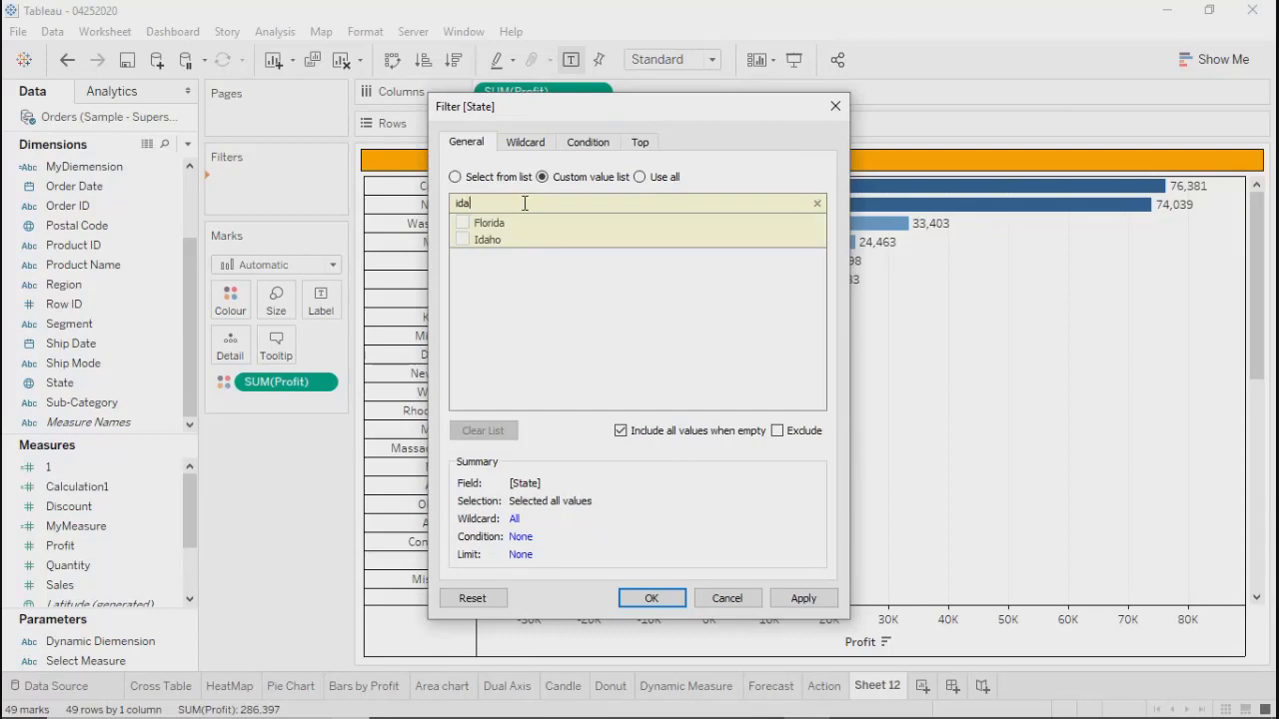
click(463, 225)
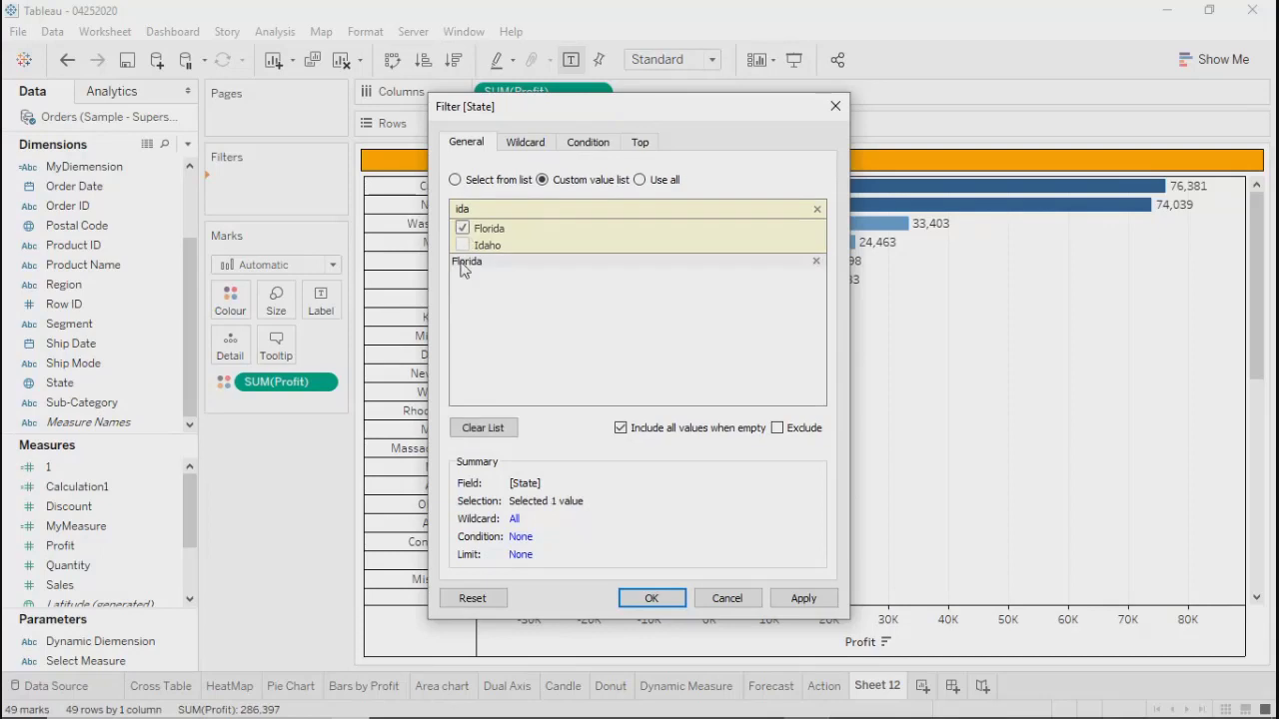
click(462, 245)
click(817, 211)
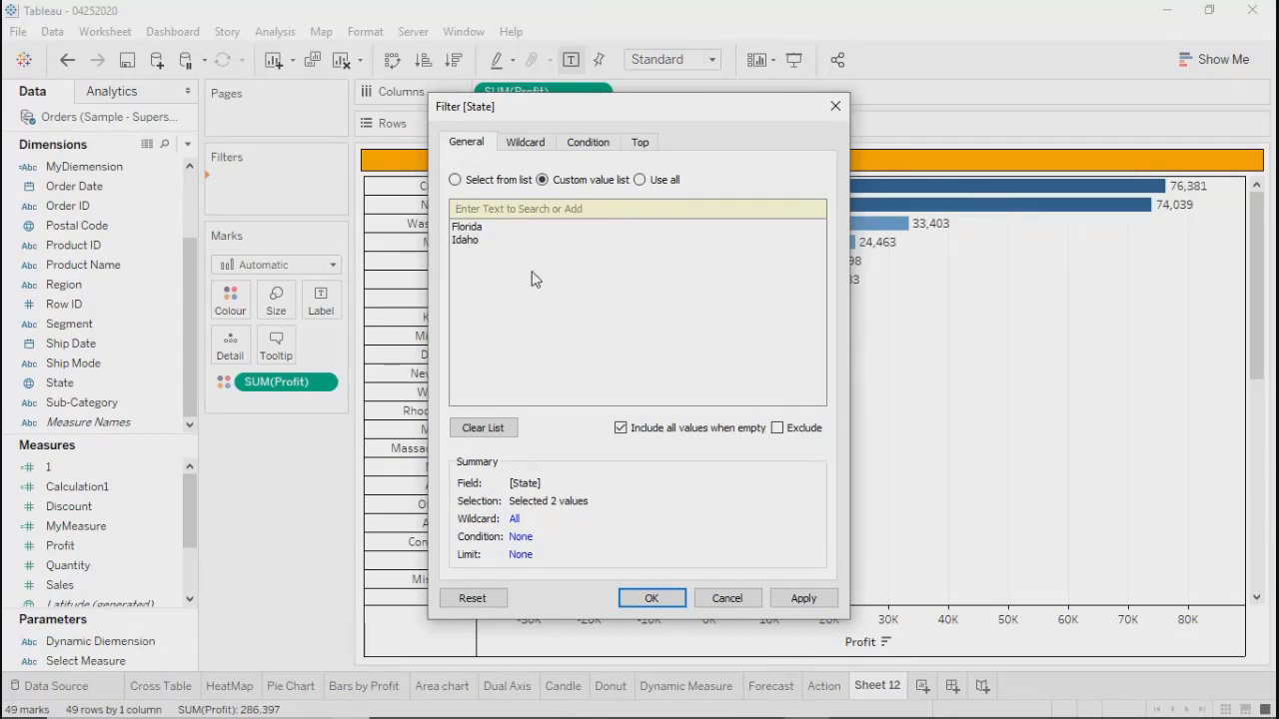
Set the State filter to use all values with a wildcard that contains "ida", and confirm it.
click(640, 181)
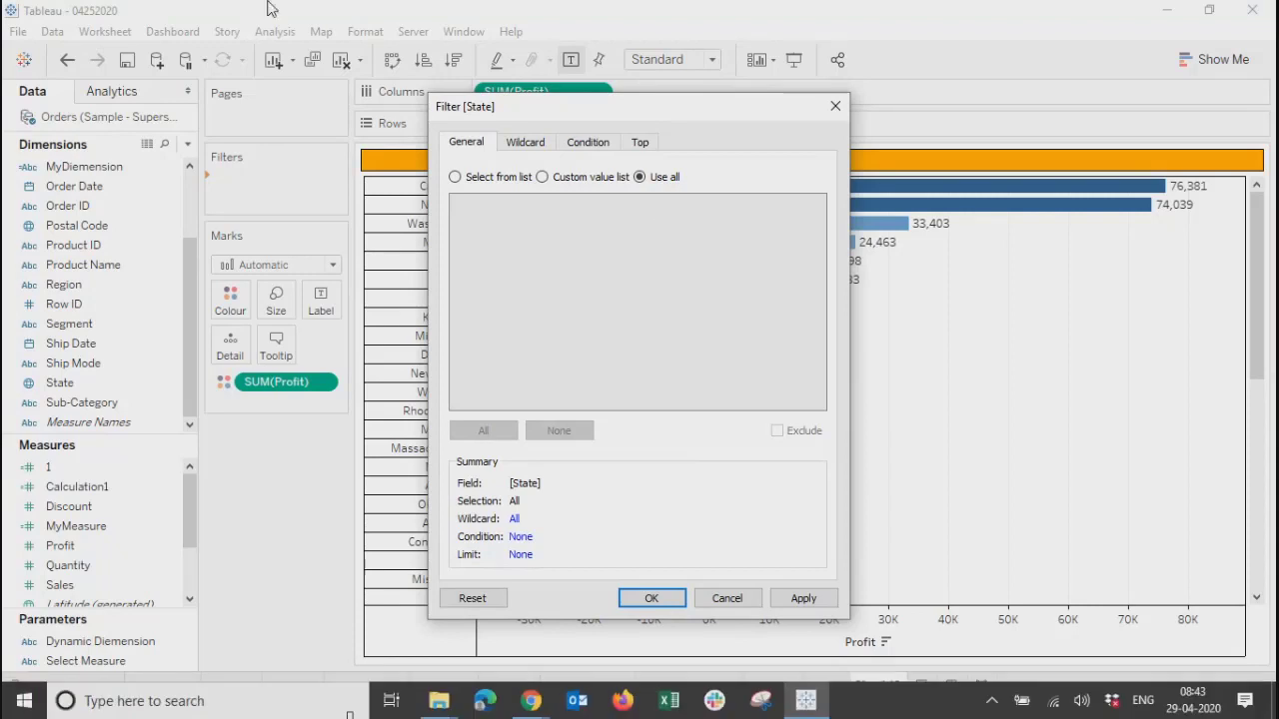
click(537, 146)
click(500, 191)
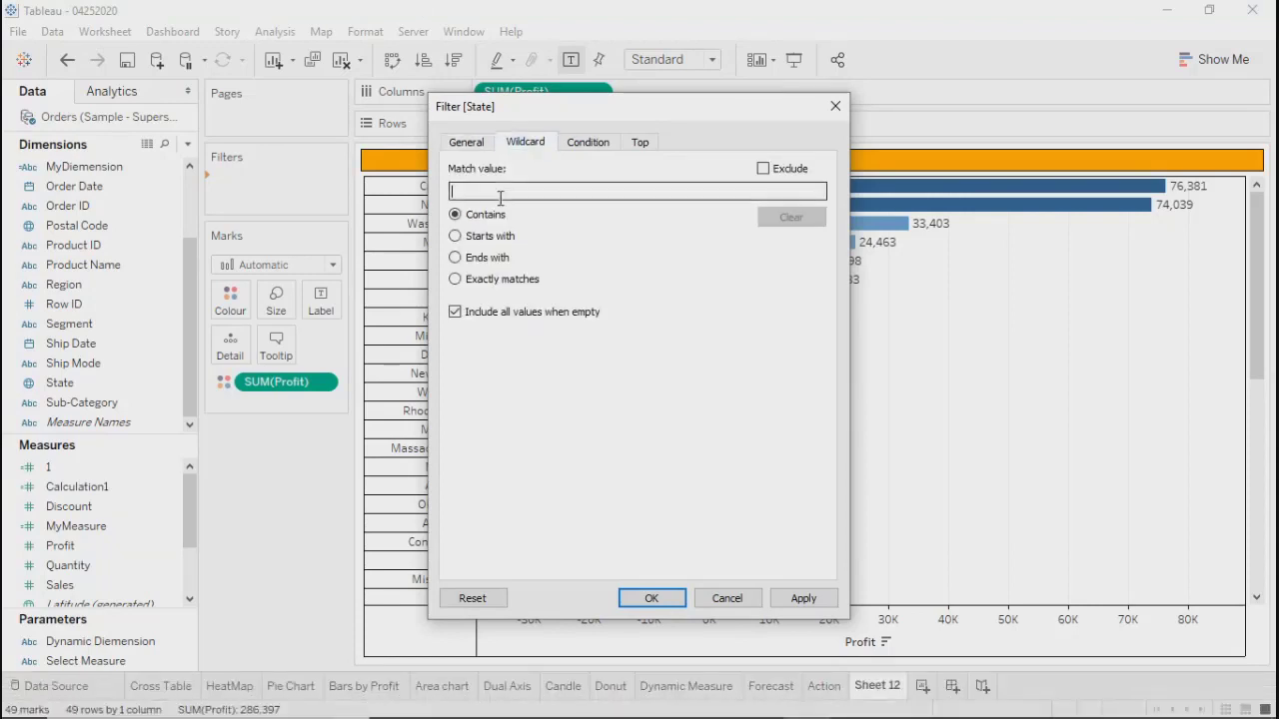
text(l)
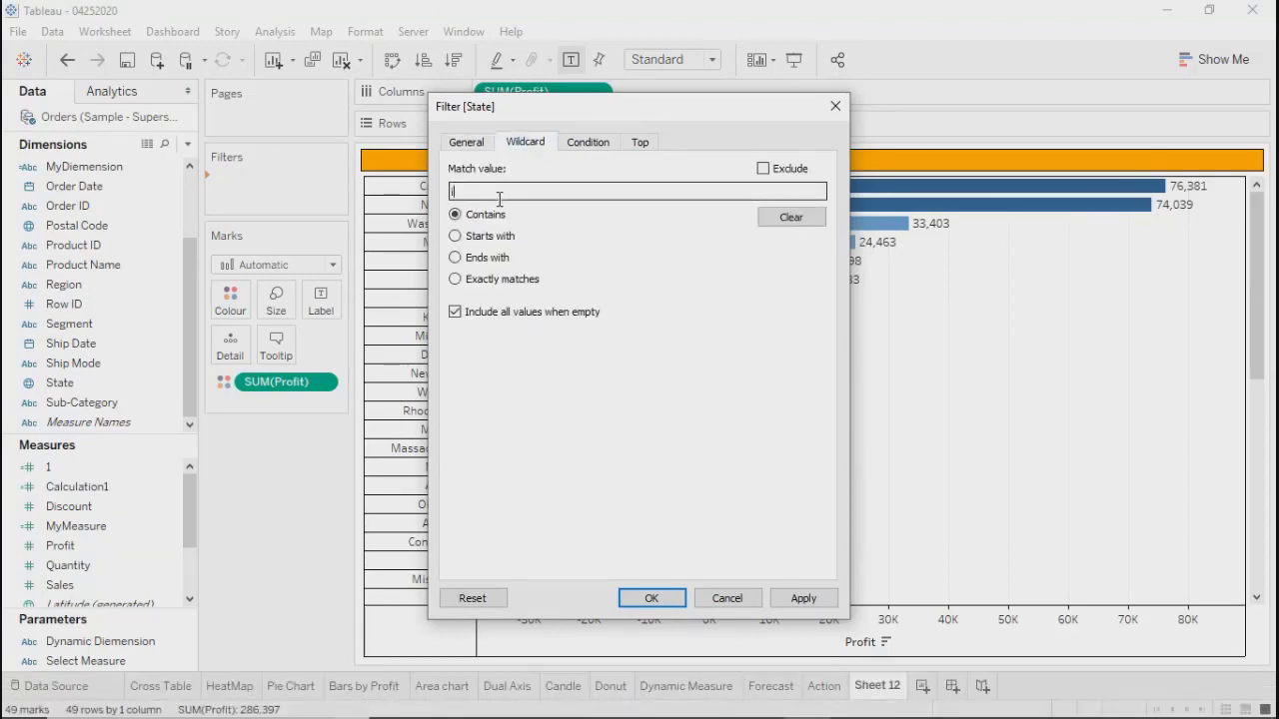
text(da)
key(Return)
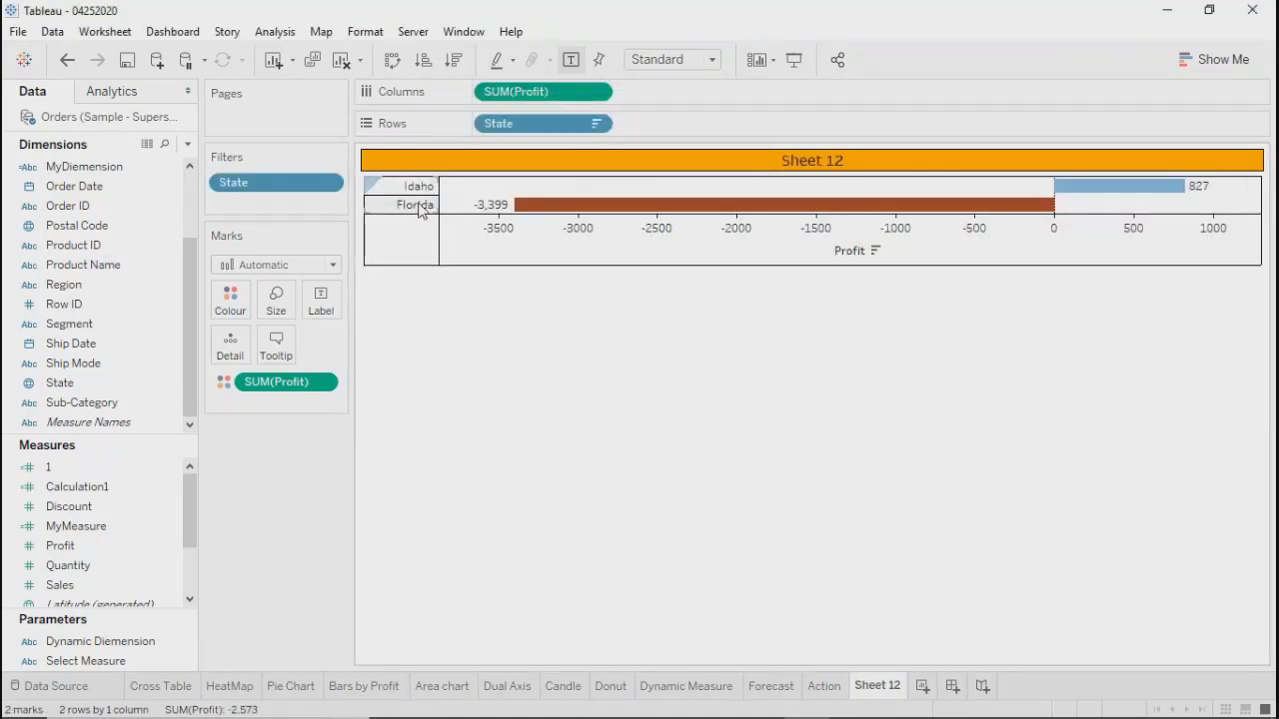
Edit the State filter's wildcard to match values that start with "a" and apply it.
click(328, 182)
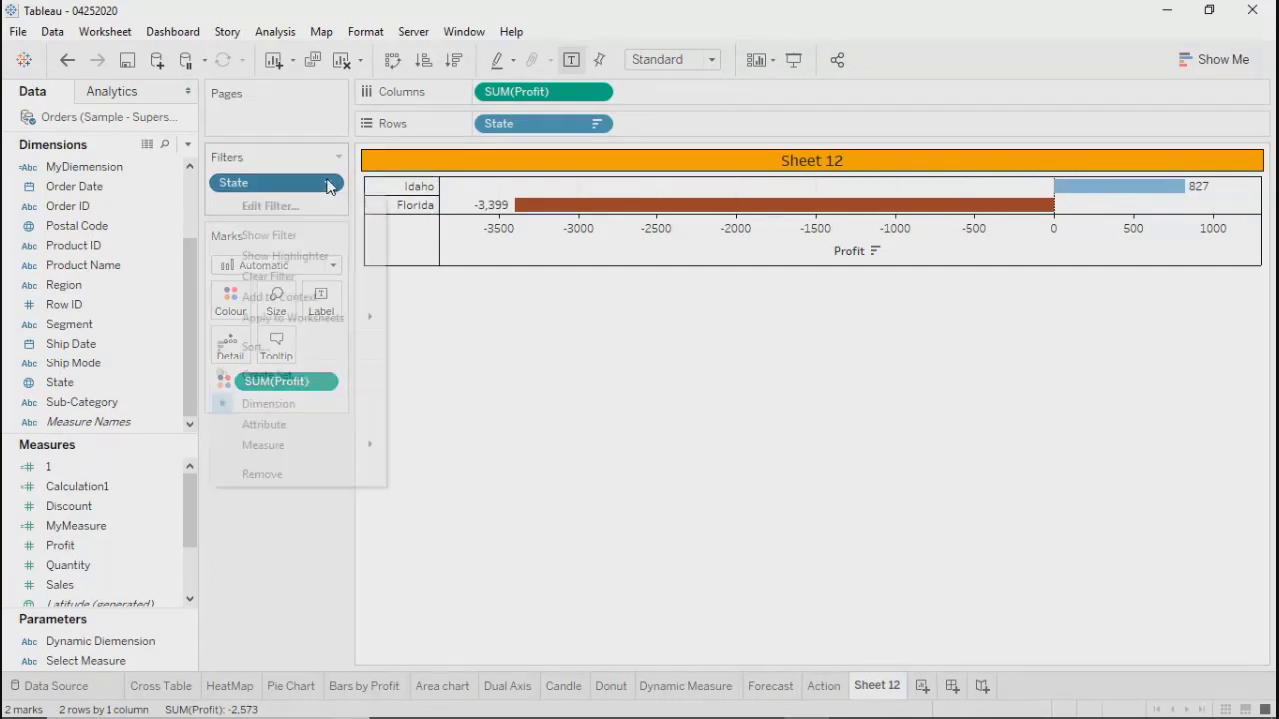
click(264, 206)
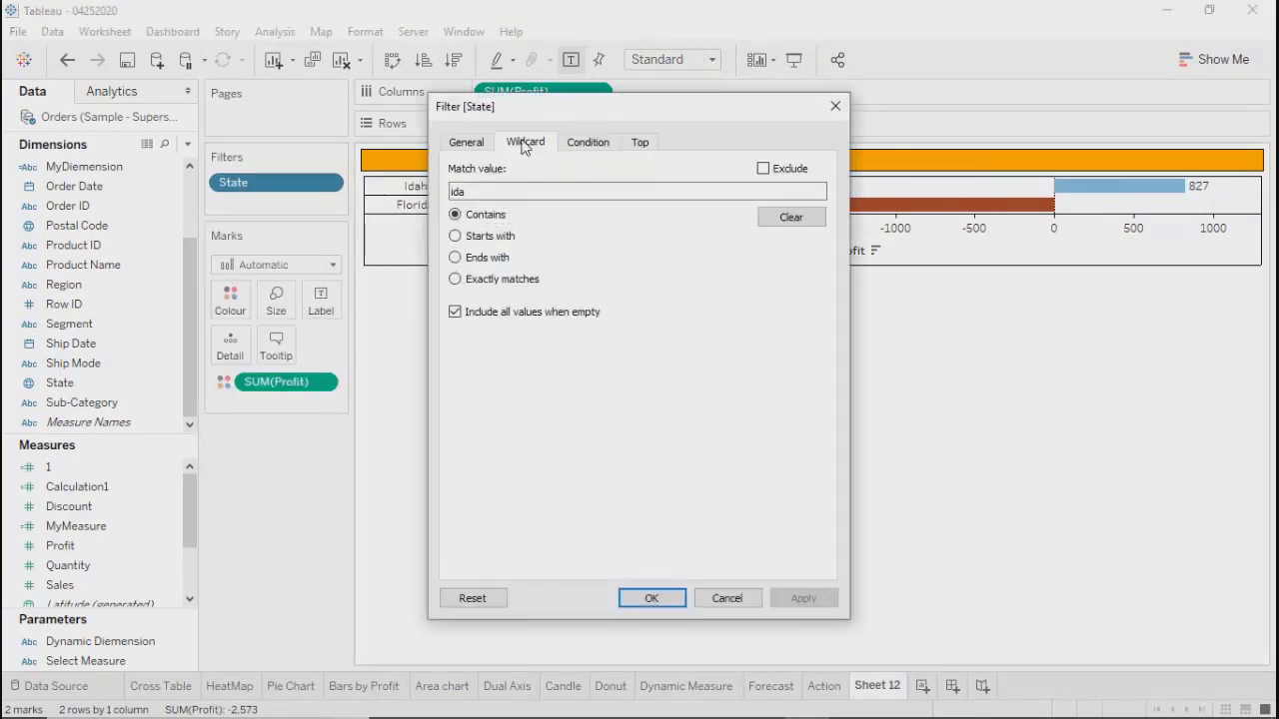
drag(482, 191, 431, 193)
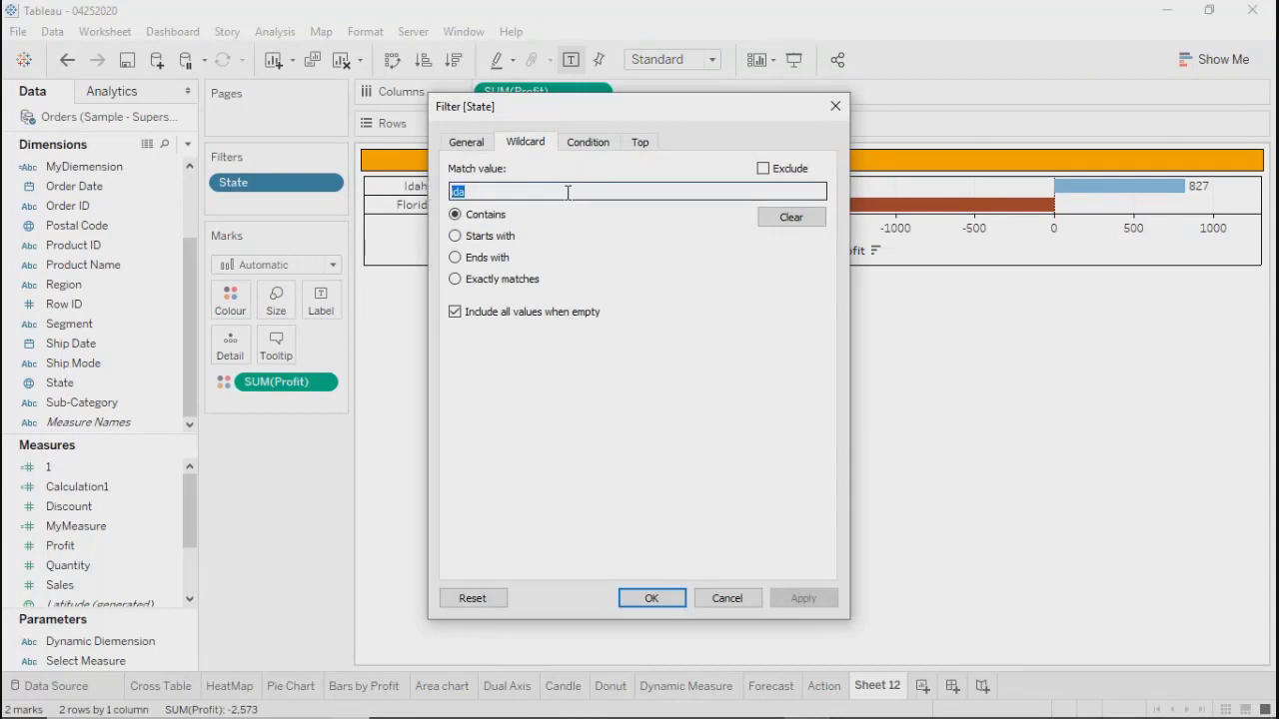
drag(665, 110, 720, 237)
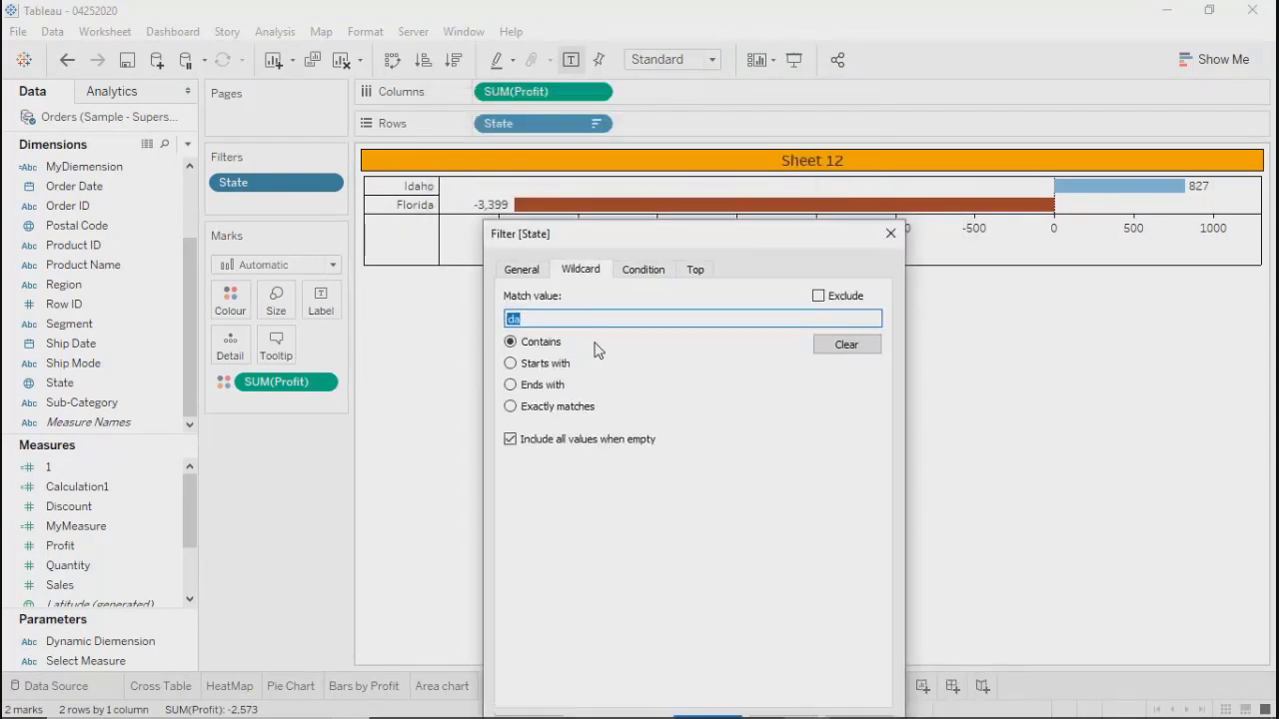
key(BackSpace)
text(a)
click(509, 363)
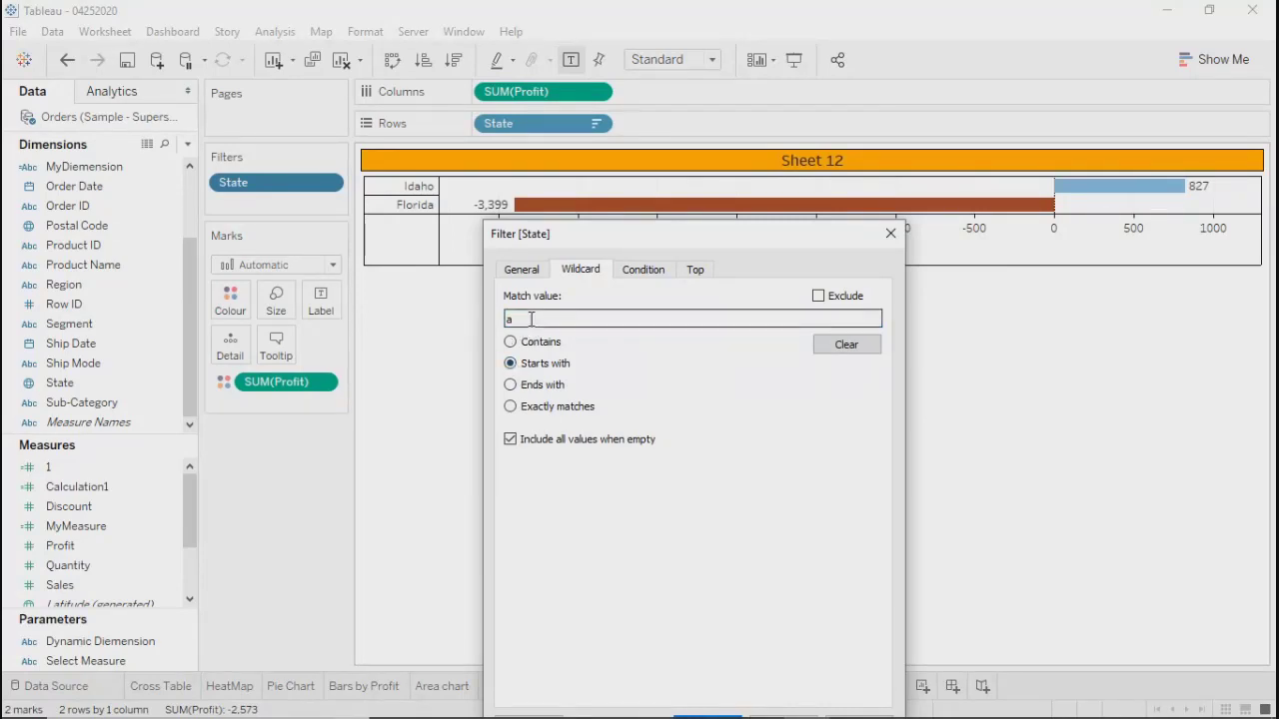
drag(694, 245, 265, 115)
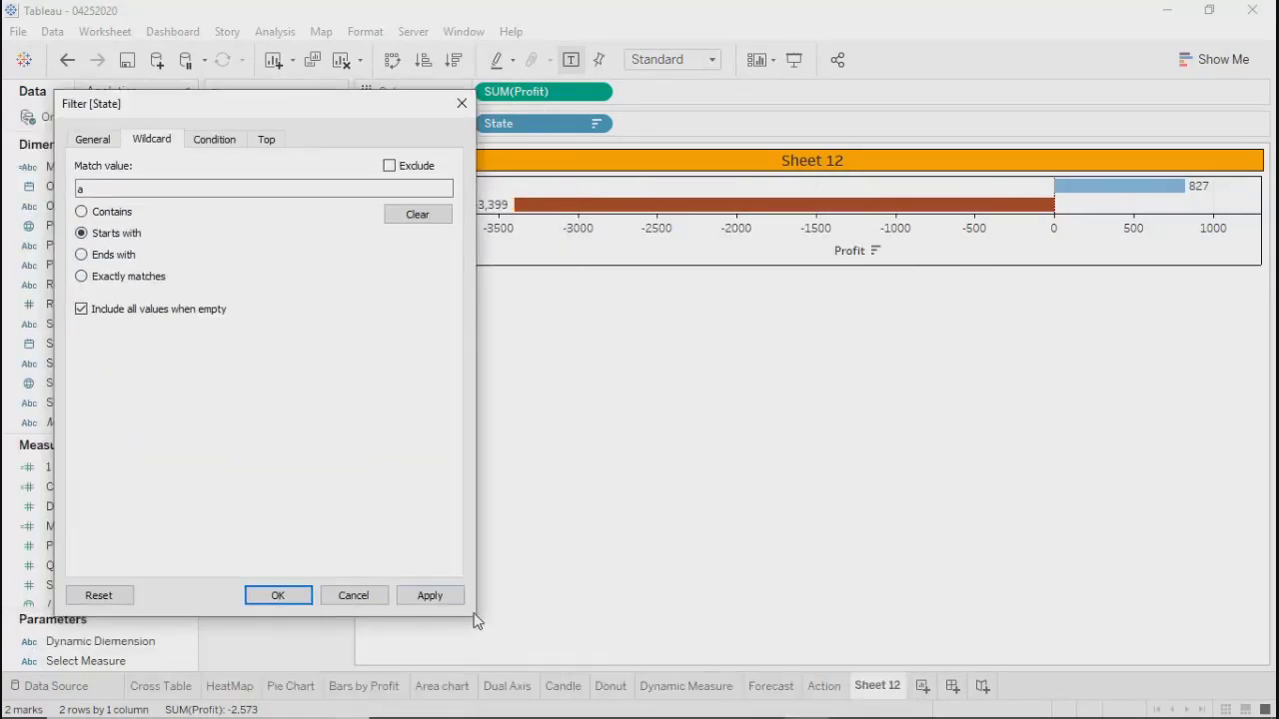
click(425, 599)
drag(294, 108, 482, 302)
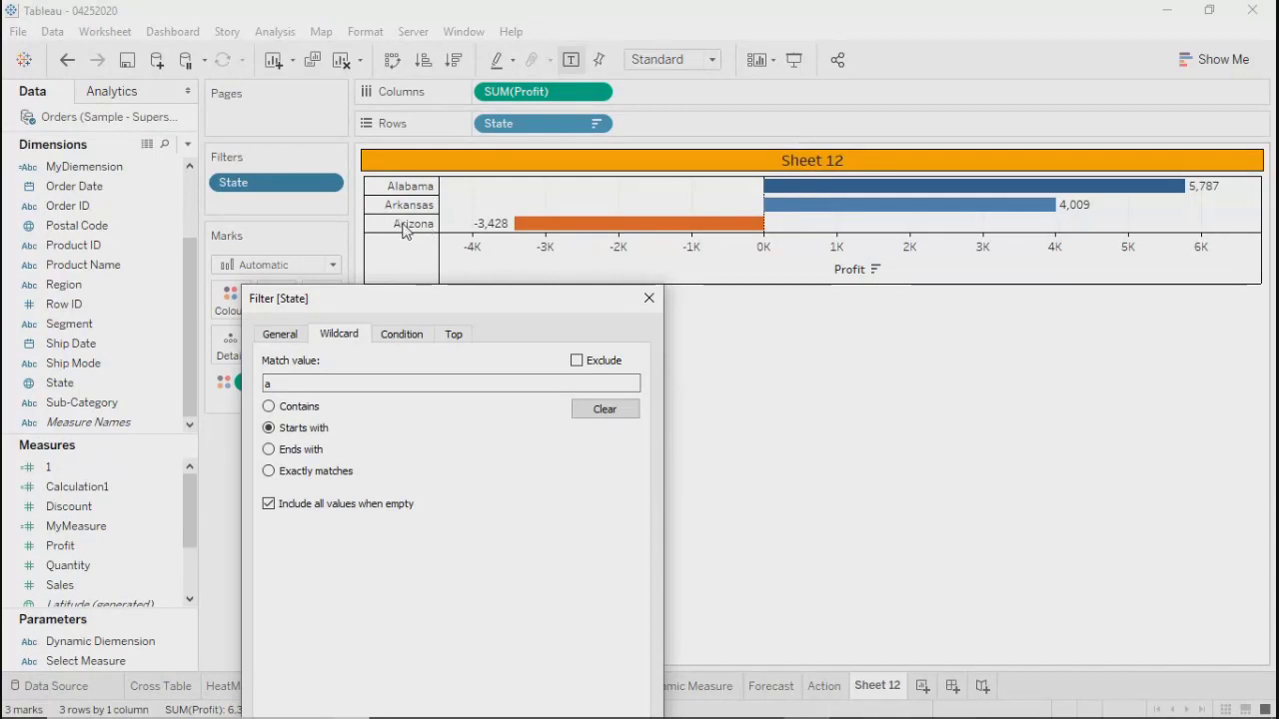
Change the State filter's wildcard to match values that start with "L" and apply it.
key(BackSpace)
text(L)
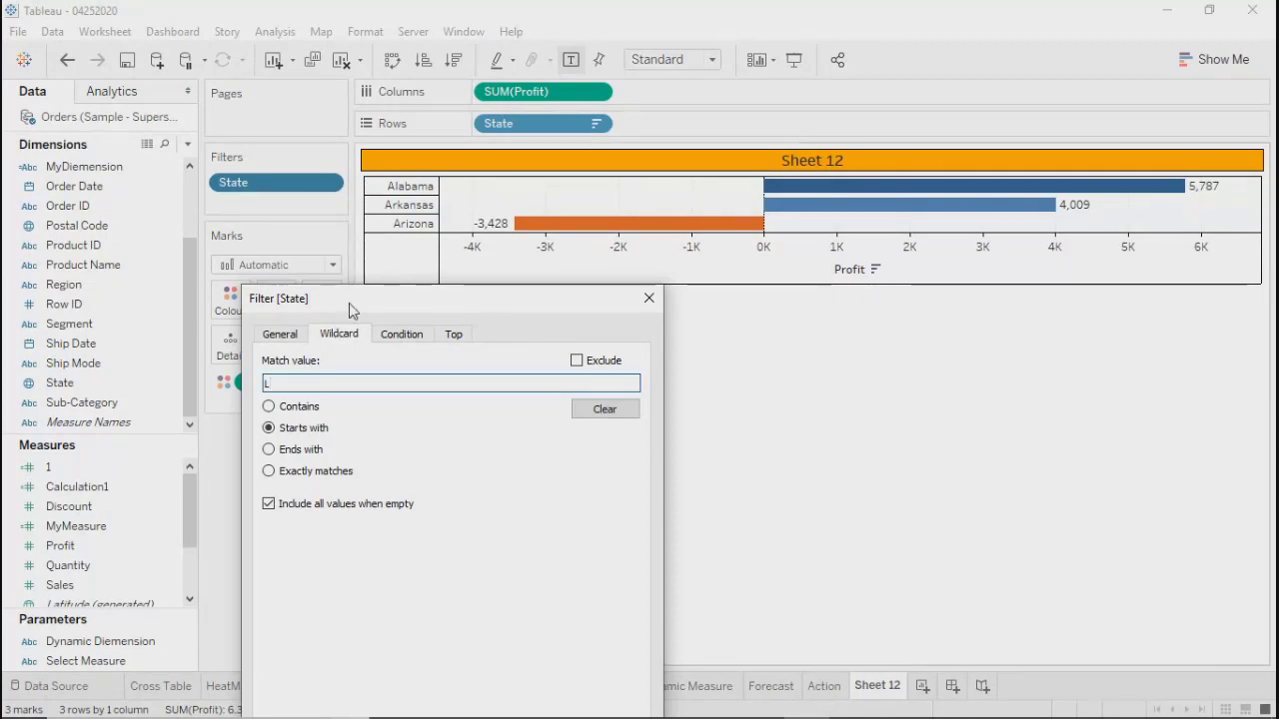
drag(351, 298, 183, 177)
click(438, 671)
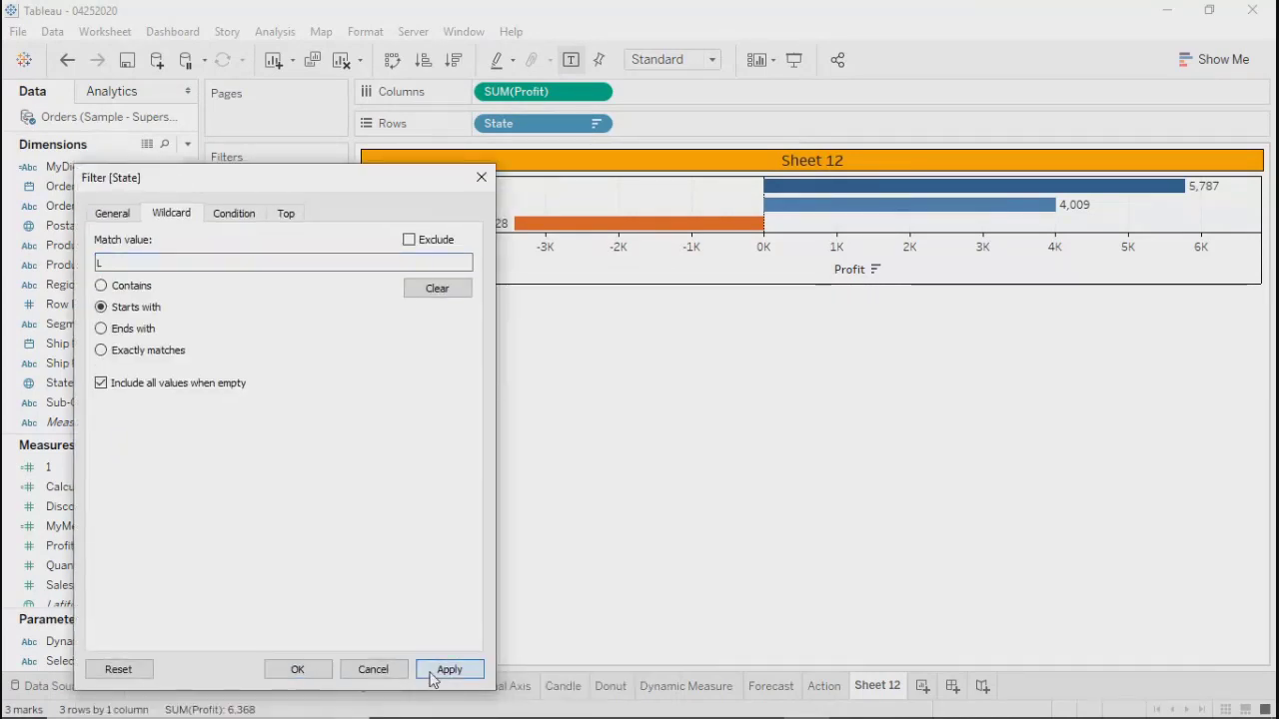
drag(278, 184, 510, 263)
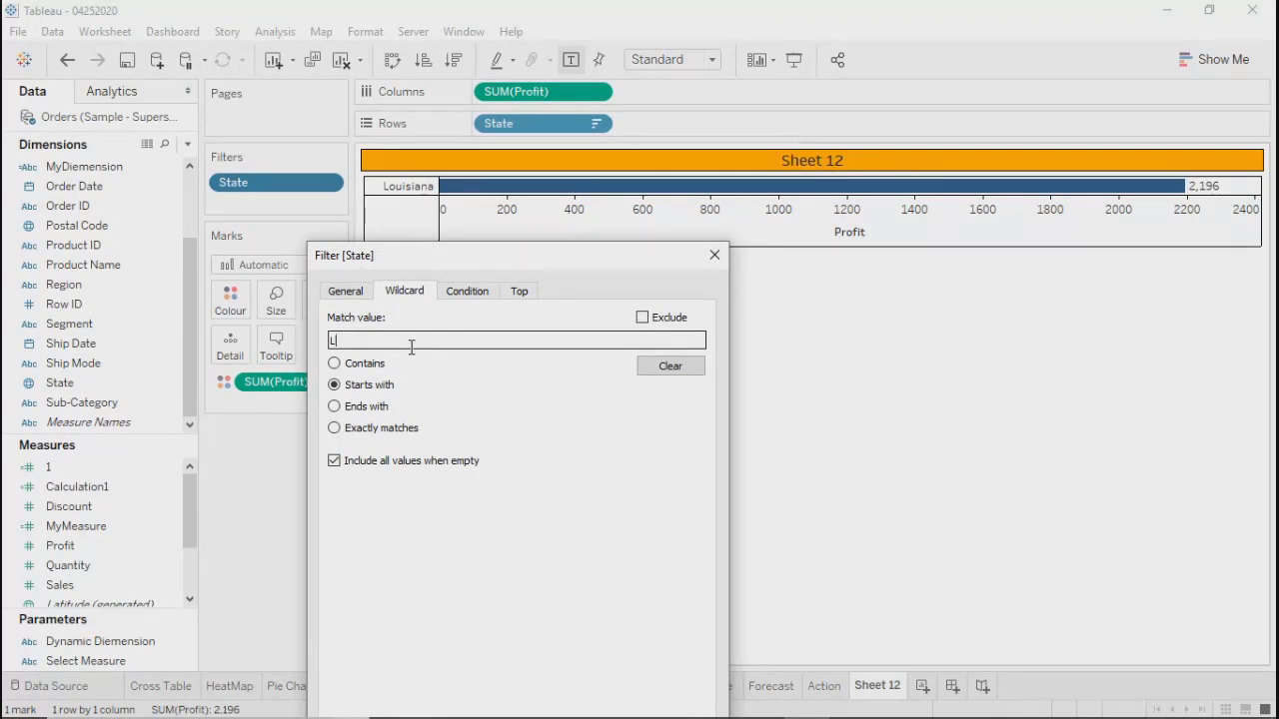
Change the State filter's wildcard to match values that start with "k" and apply it.
key(BackSpace)
text(k)
drag(497, 254, 972, 104)
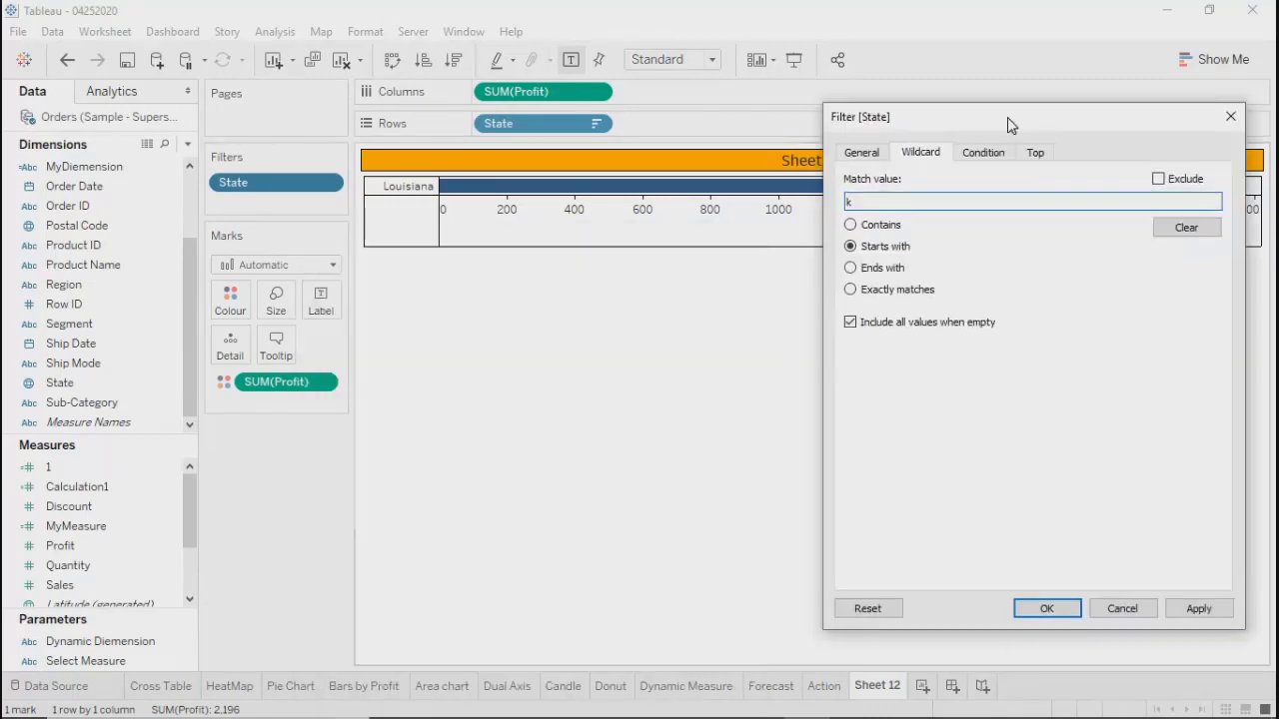
click(1160, 598)
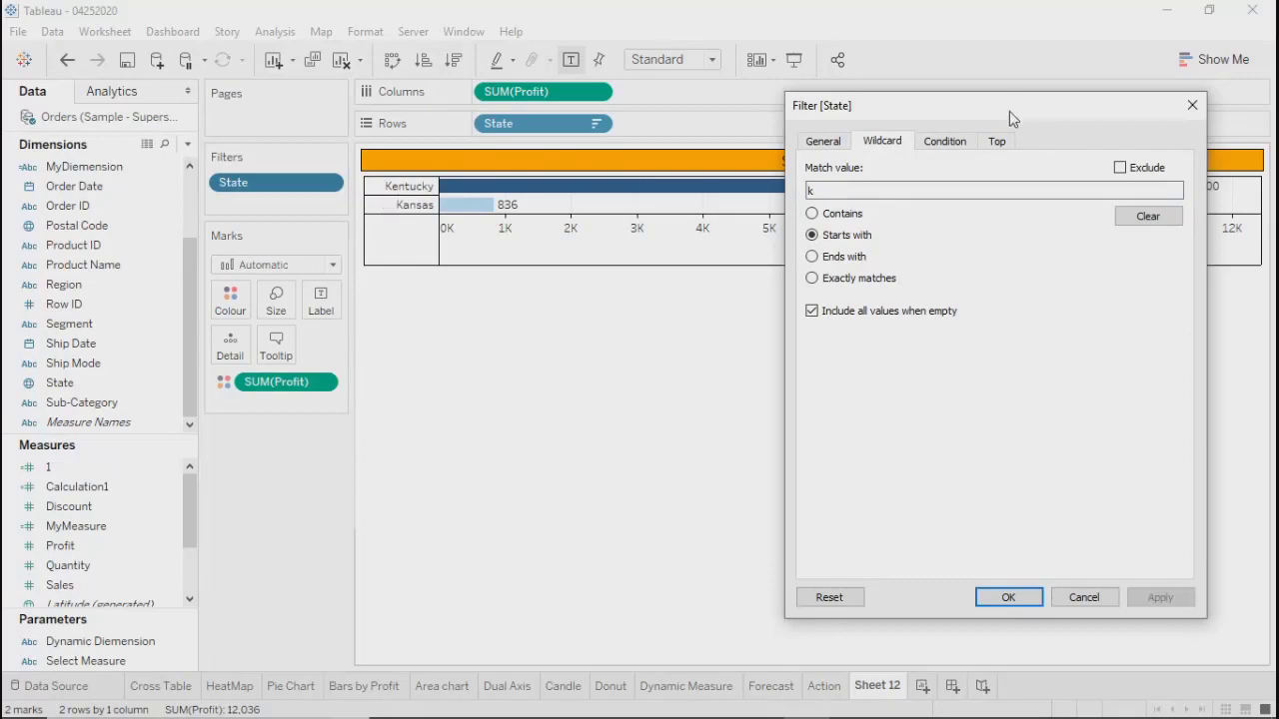
drag(1009, 110, 909, 110)
Switch the State filter's wildcard to Exactly matches and clear the wildcard entry.
click(710, 252)
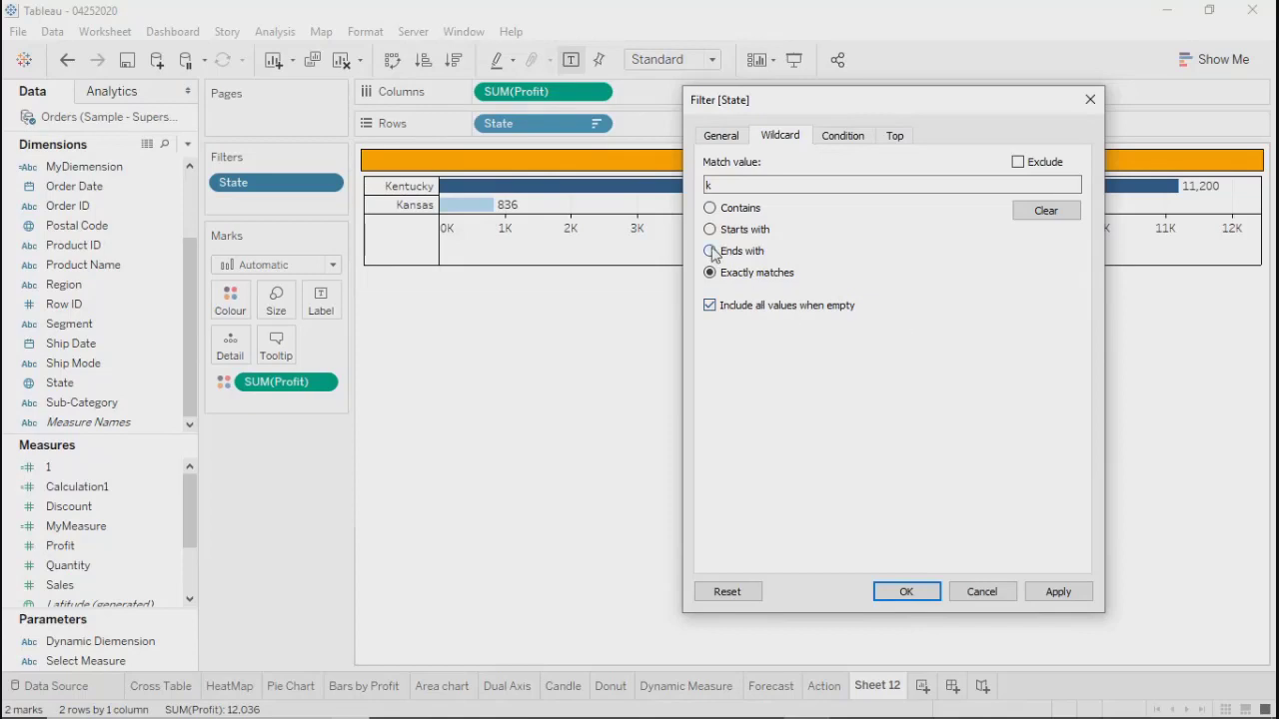
click(732, 189)
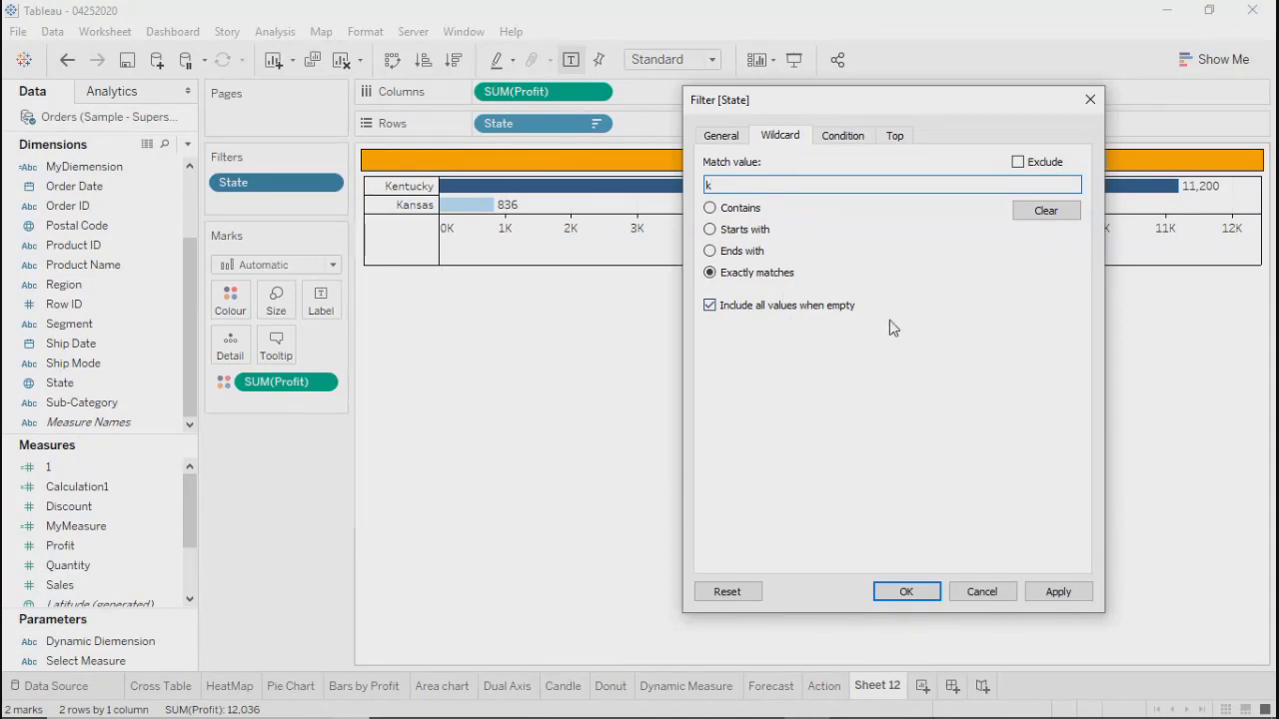
click(1024, 213)
Review the By field and By formula ways of setting a condition on the State filter.
click(844, 136)
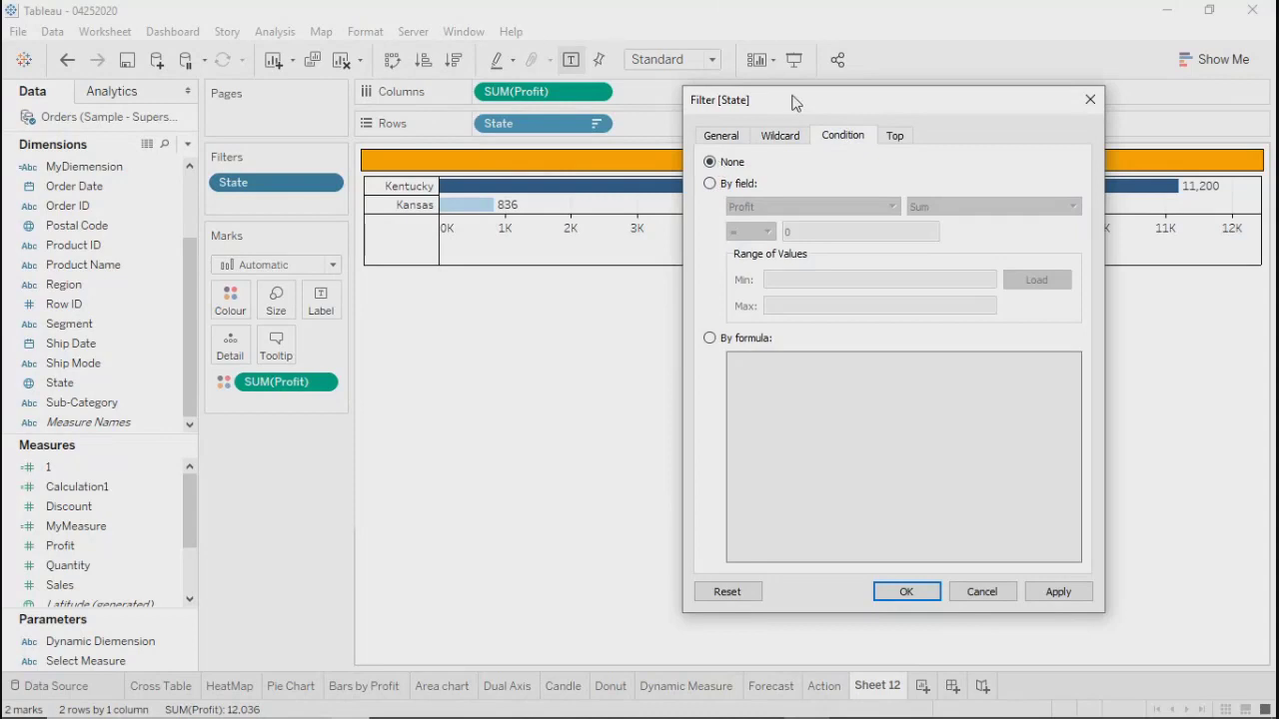
drag(794, 100, 720, 76)
click(635, 160)
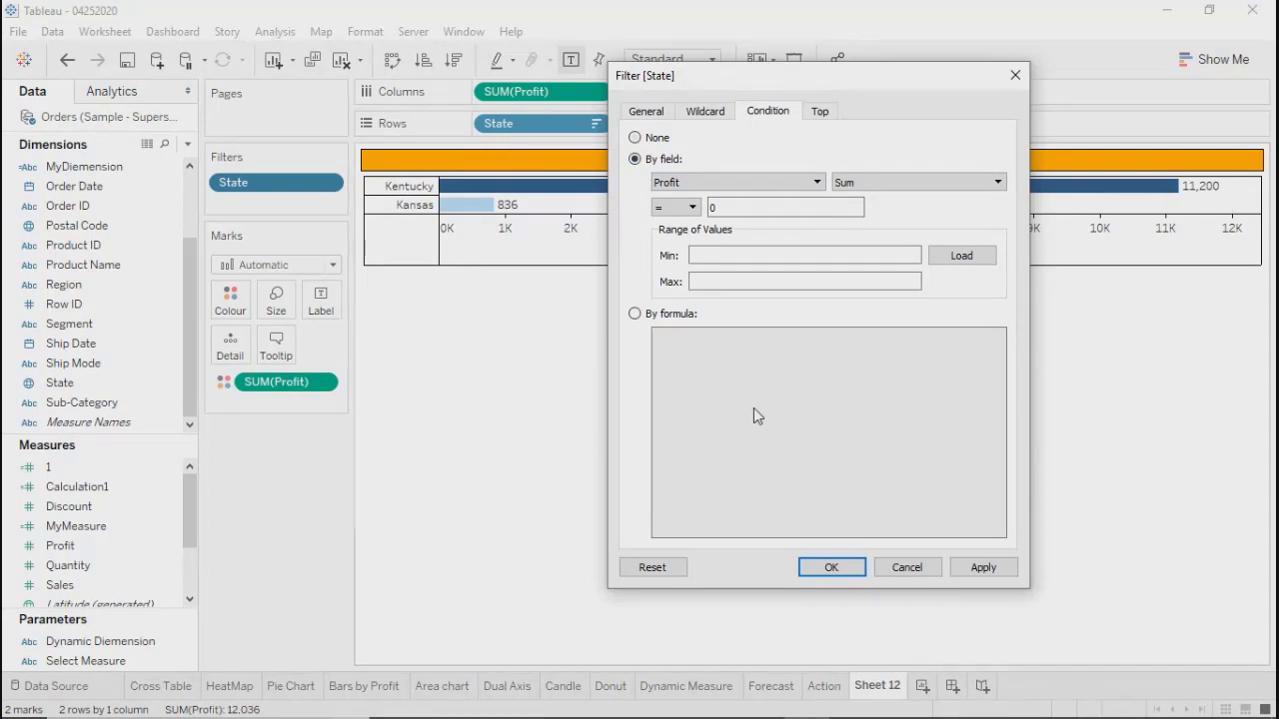
click(634, 313)
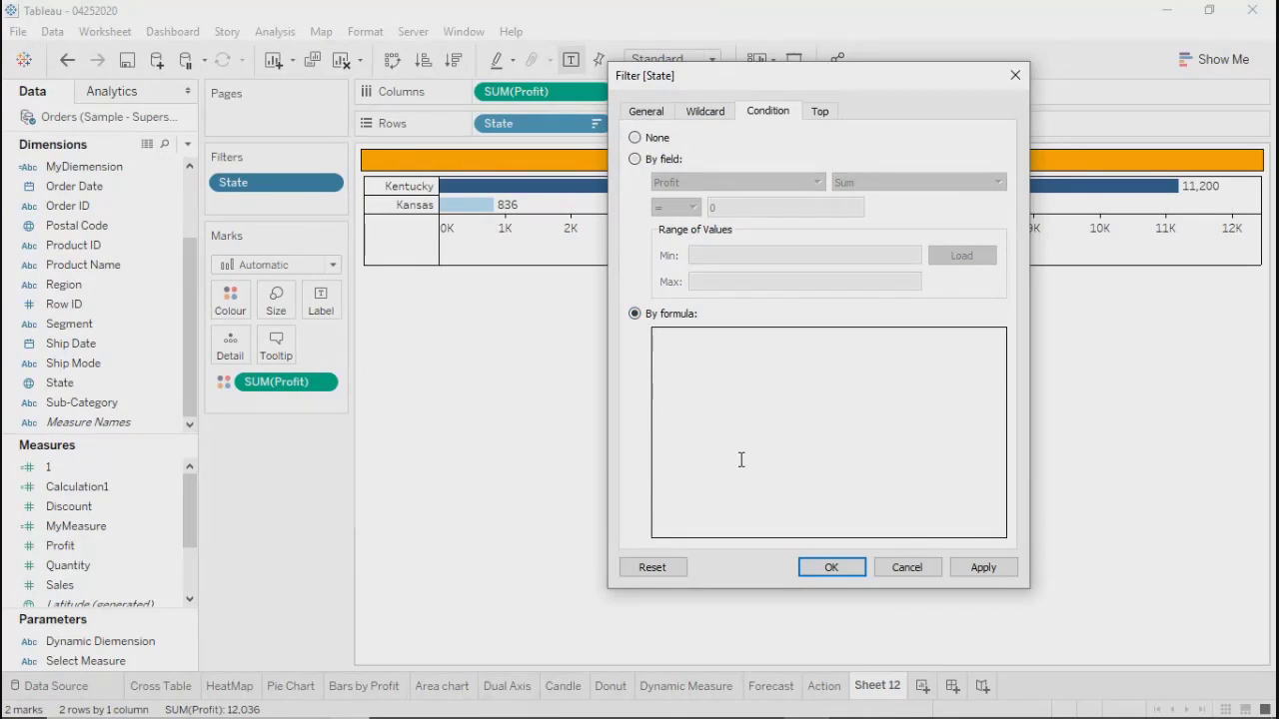
click(635, 160)
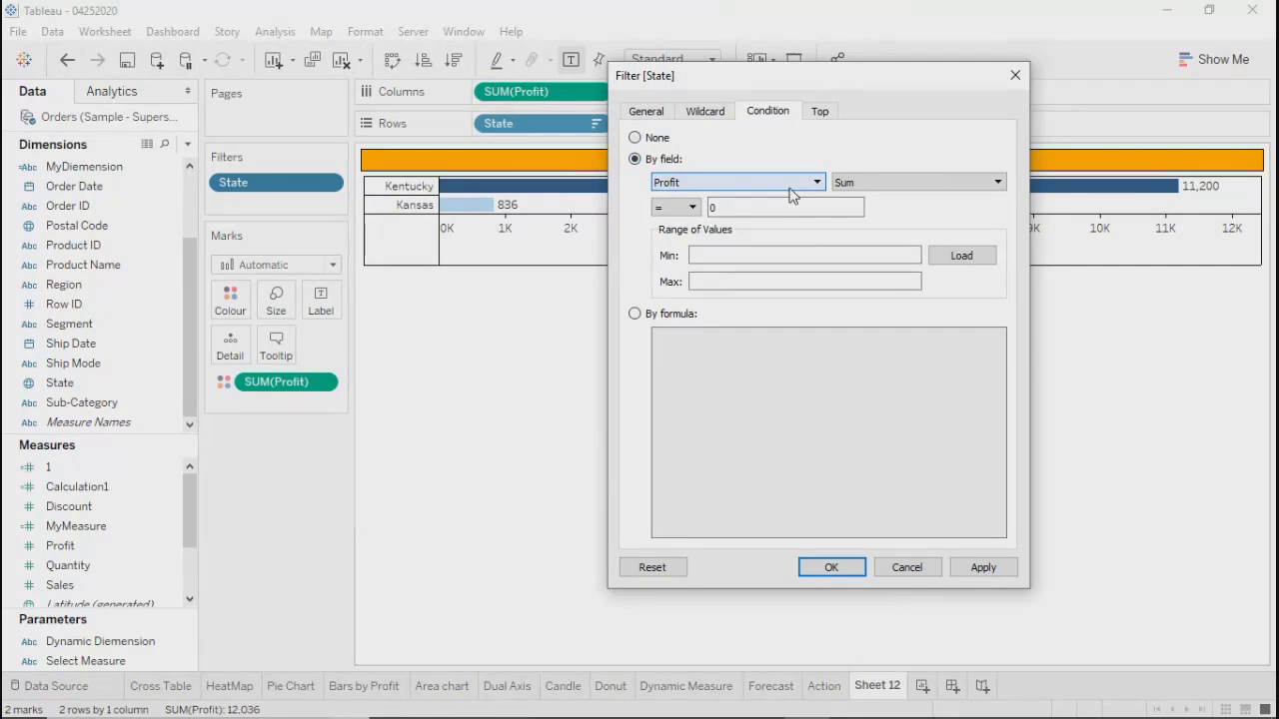
Examine the field and operator choices for a condition on the sum of Profit, and load its range of values.
drag(796, 83, 725, 105)
click(667, 206)
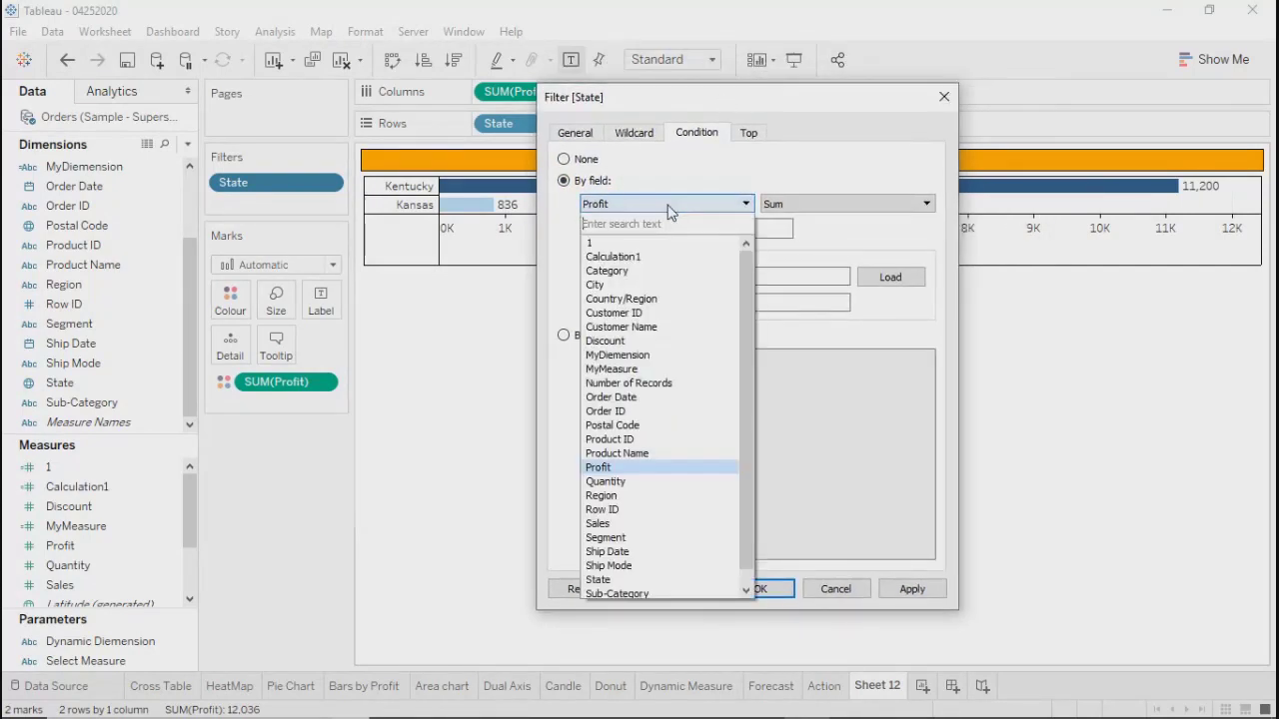
click(887, 268)
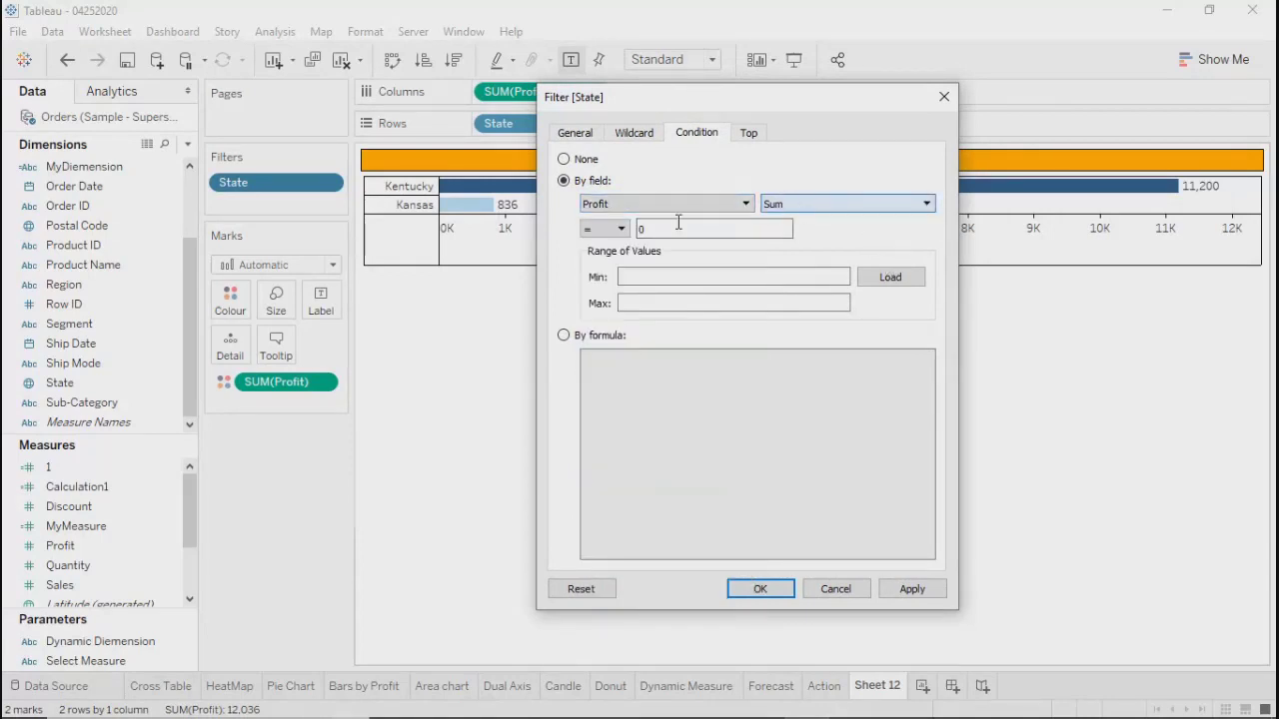
click(609, 229)
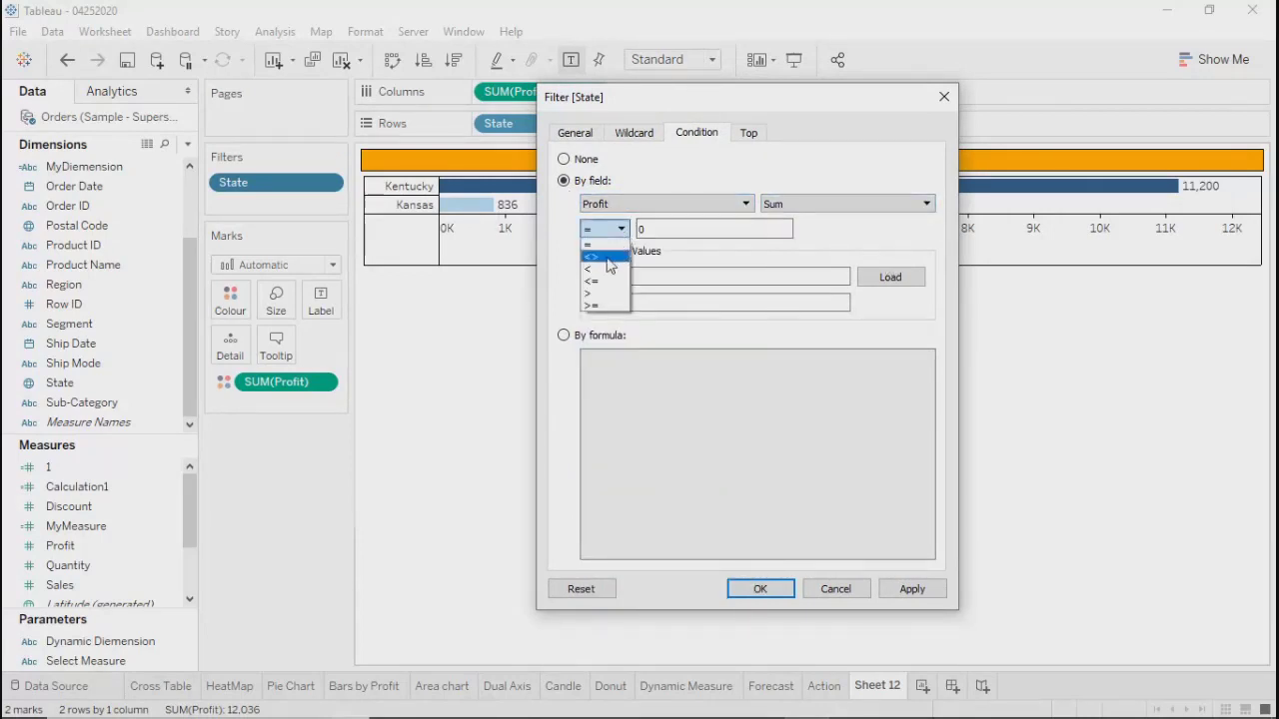
click(742, 229)
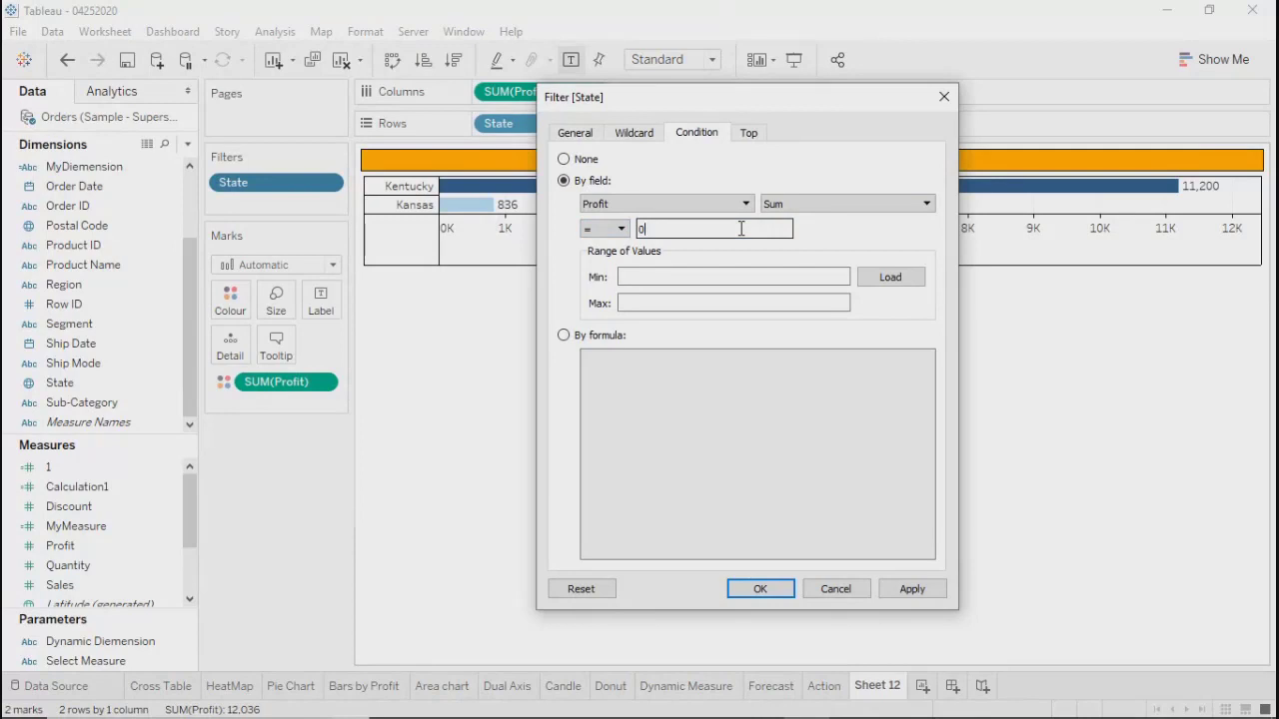
click(892, 280)
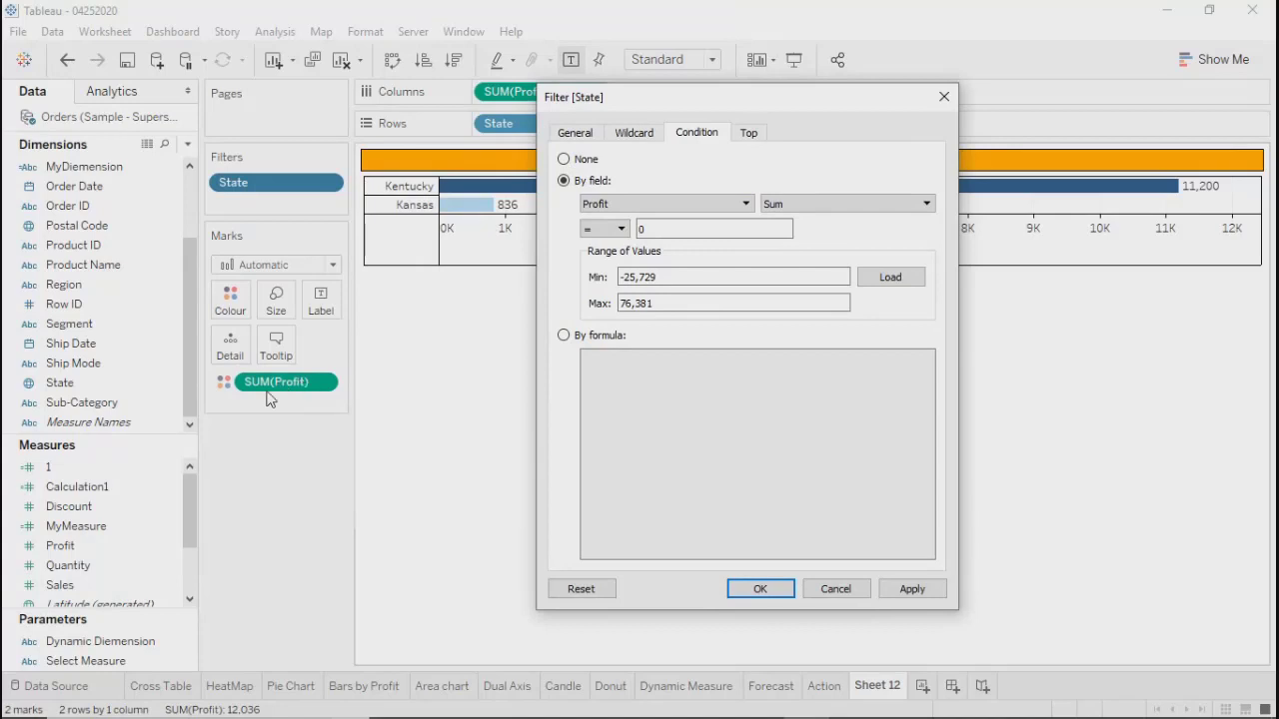
Try Sales and Quantity as the condition field, and set the State filter's condition back to None.
click(615, 206)
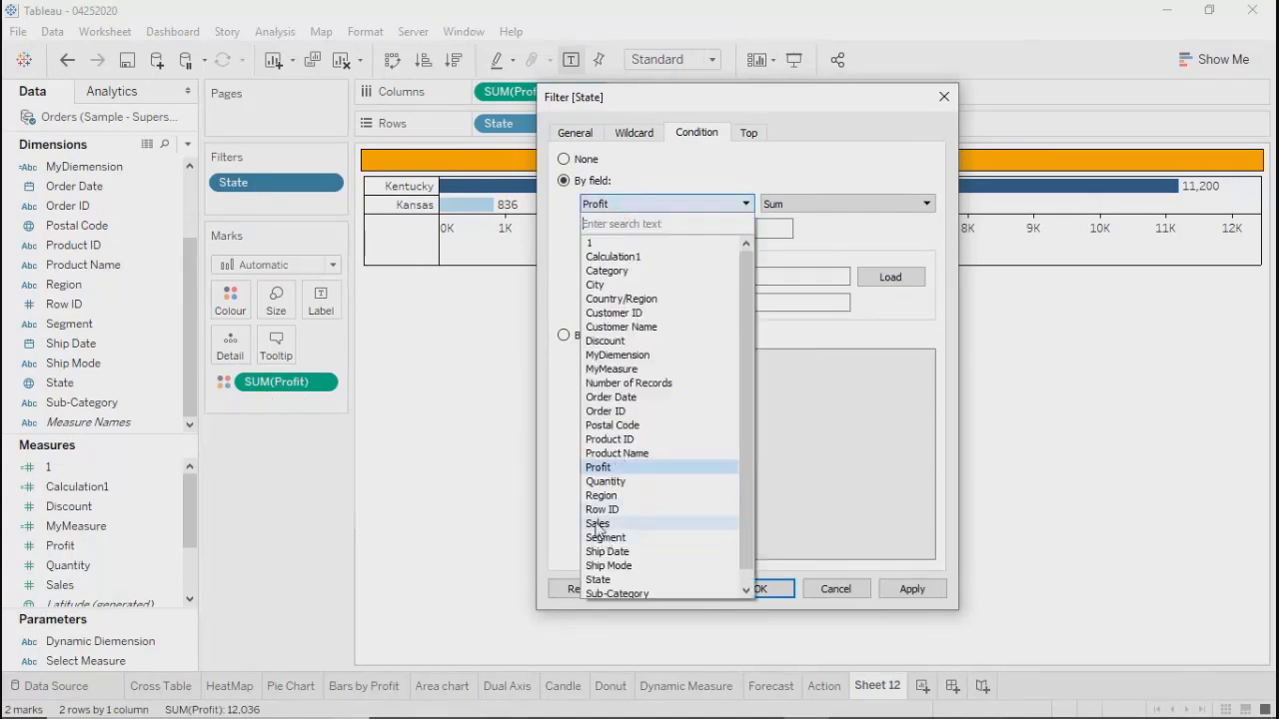
click(620, 520)
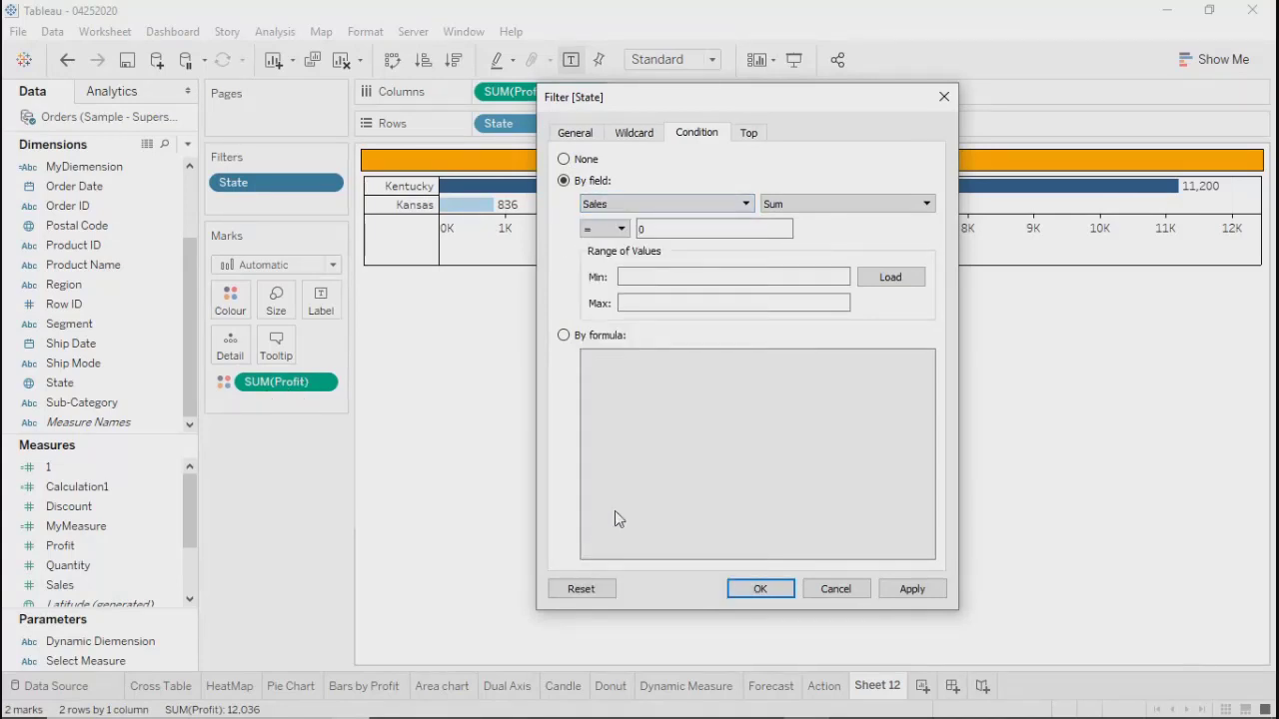
click(638, 207)
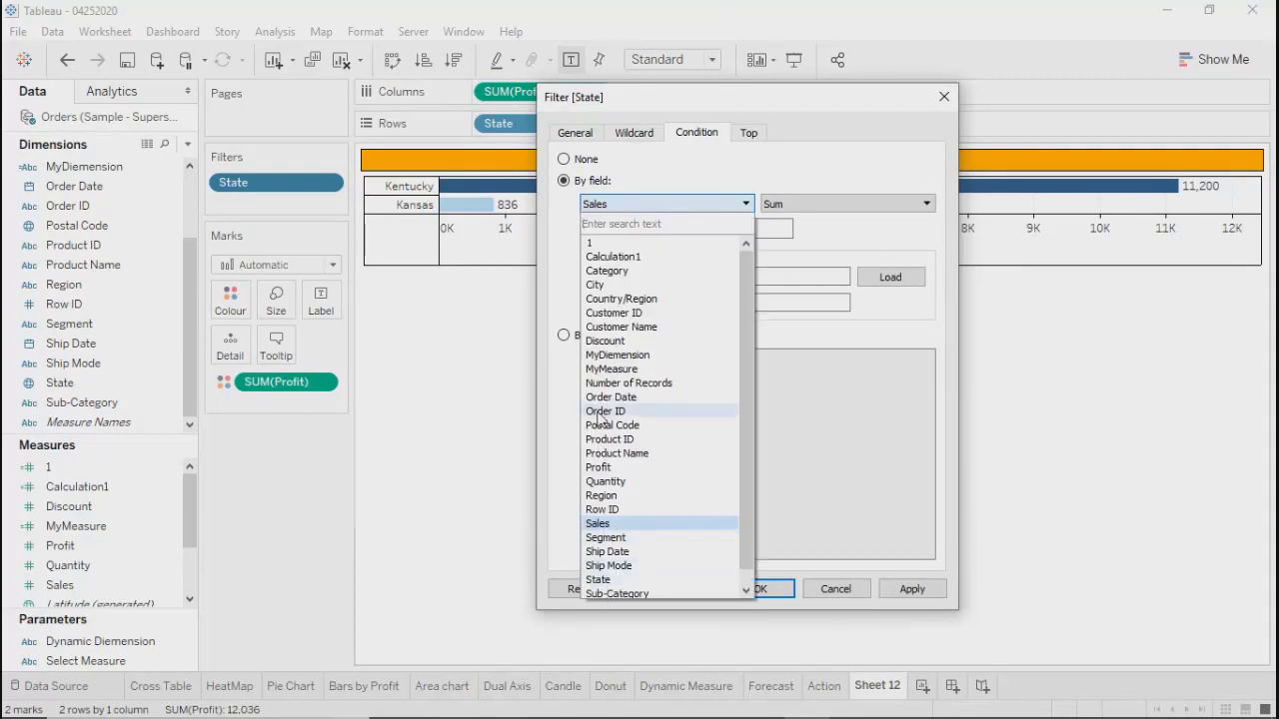
scroll(750, 390, down, 1)
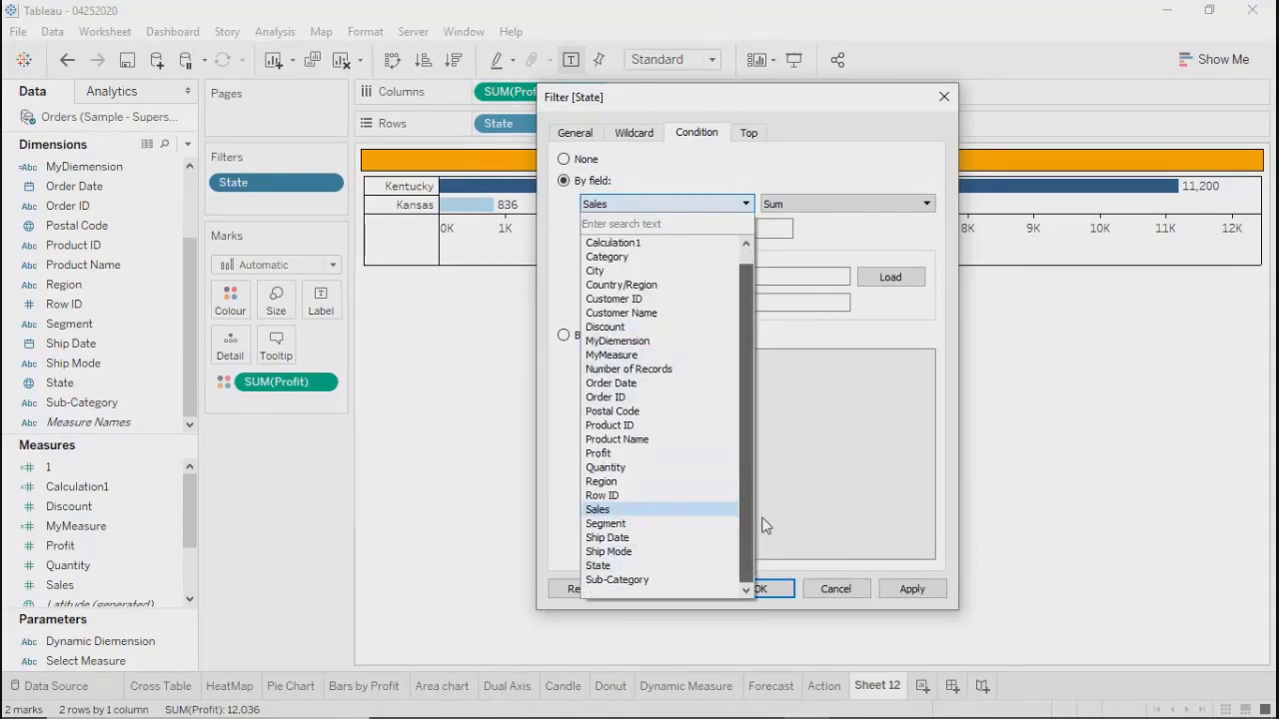
click(607, 466)
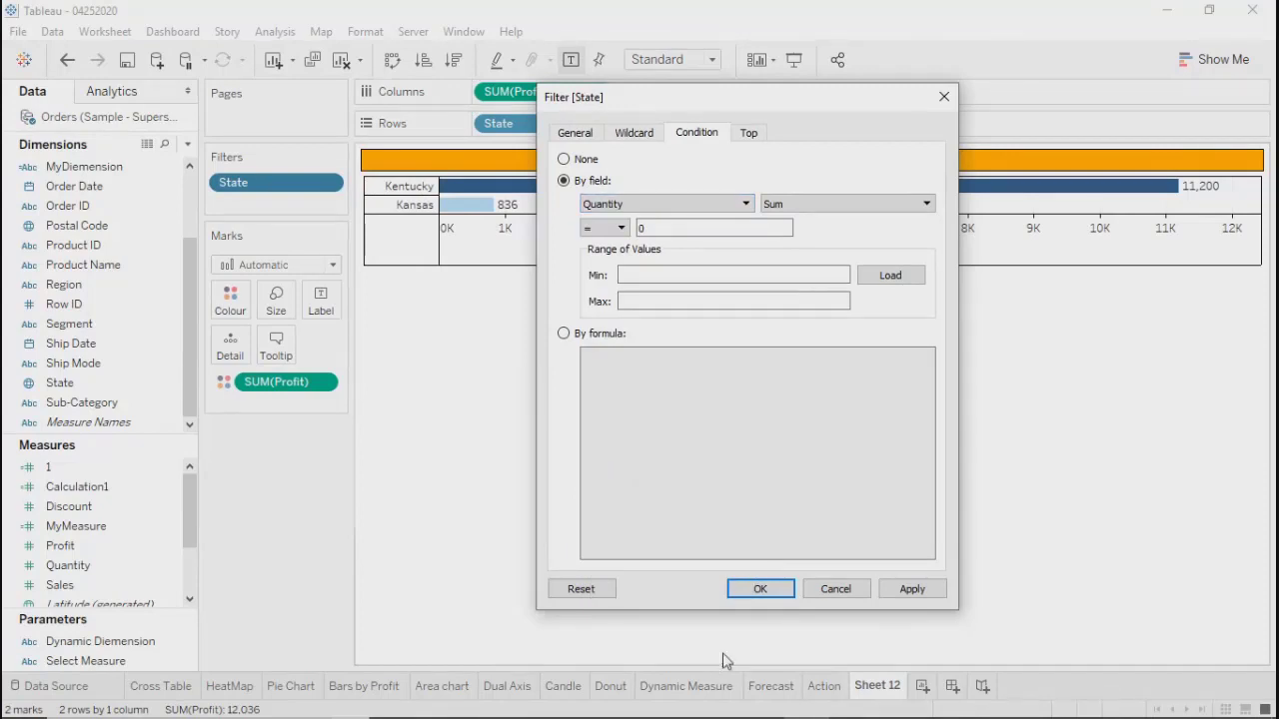
click(563, 160)
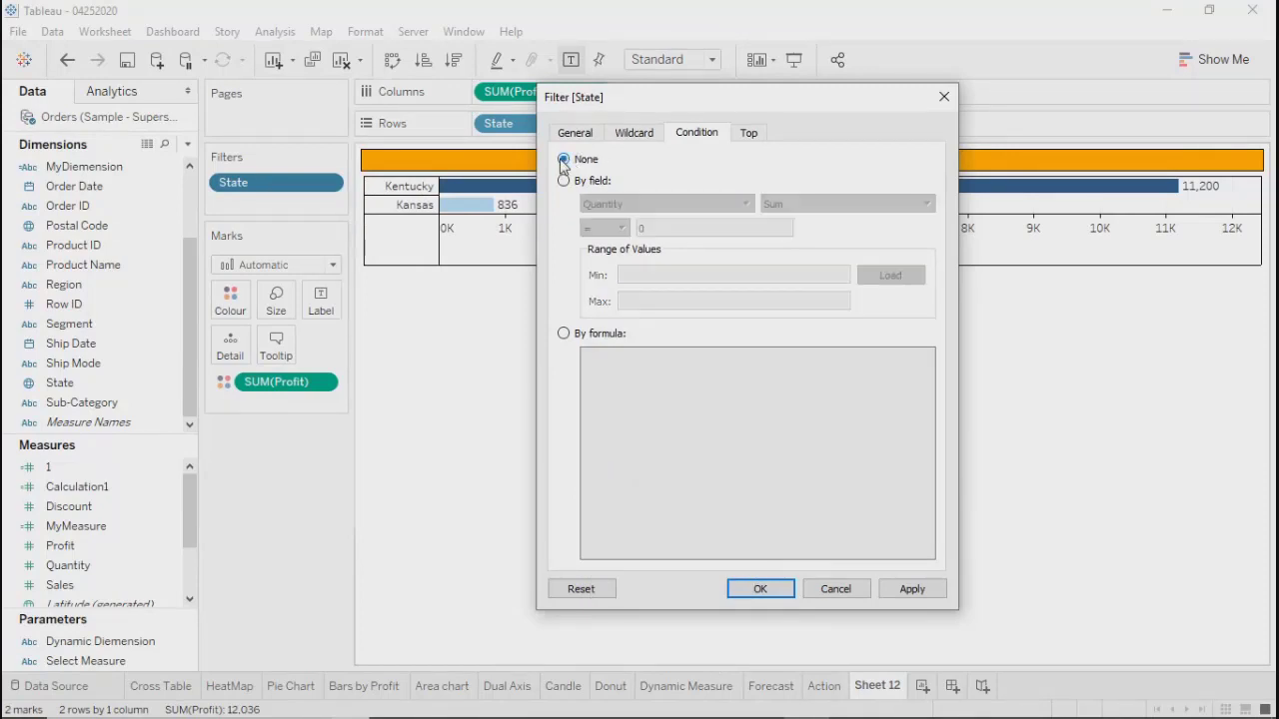
Limit the State filter by field to the top 12 states by sum of Profit.
click(749, 134)
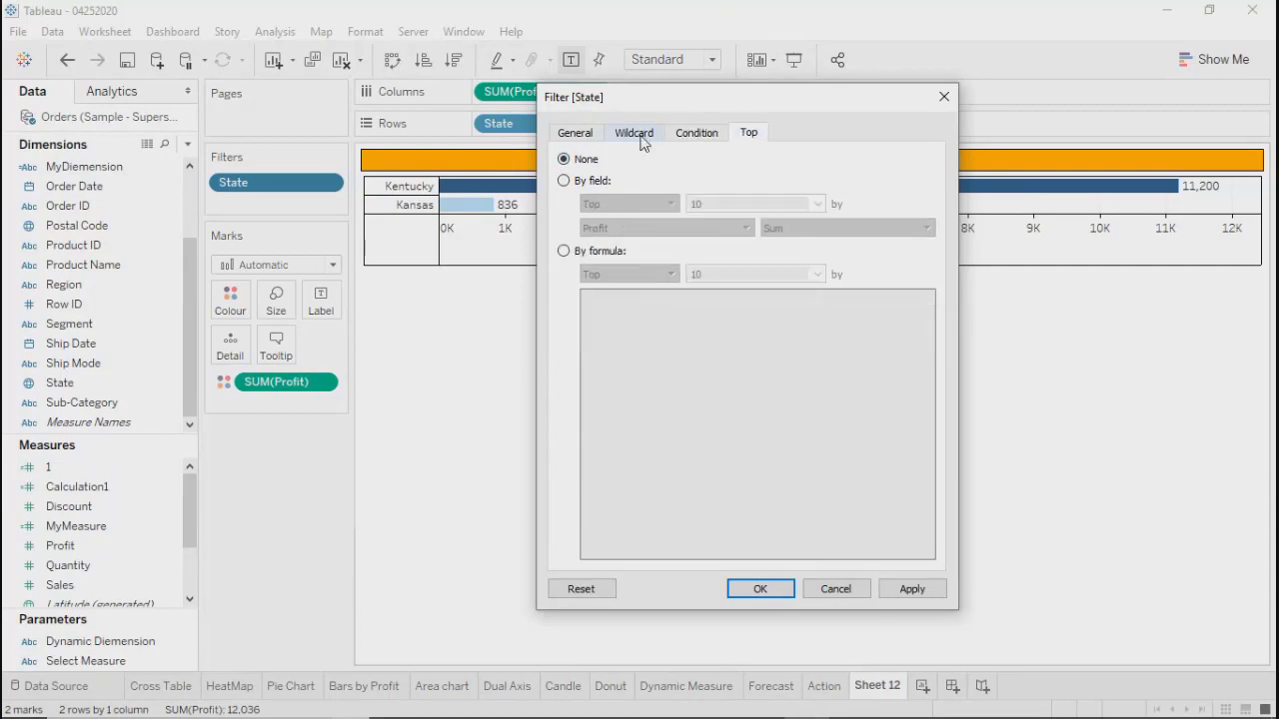
click(579, 135)
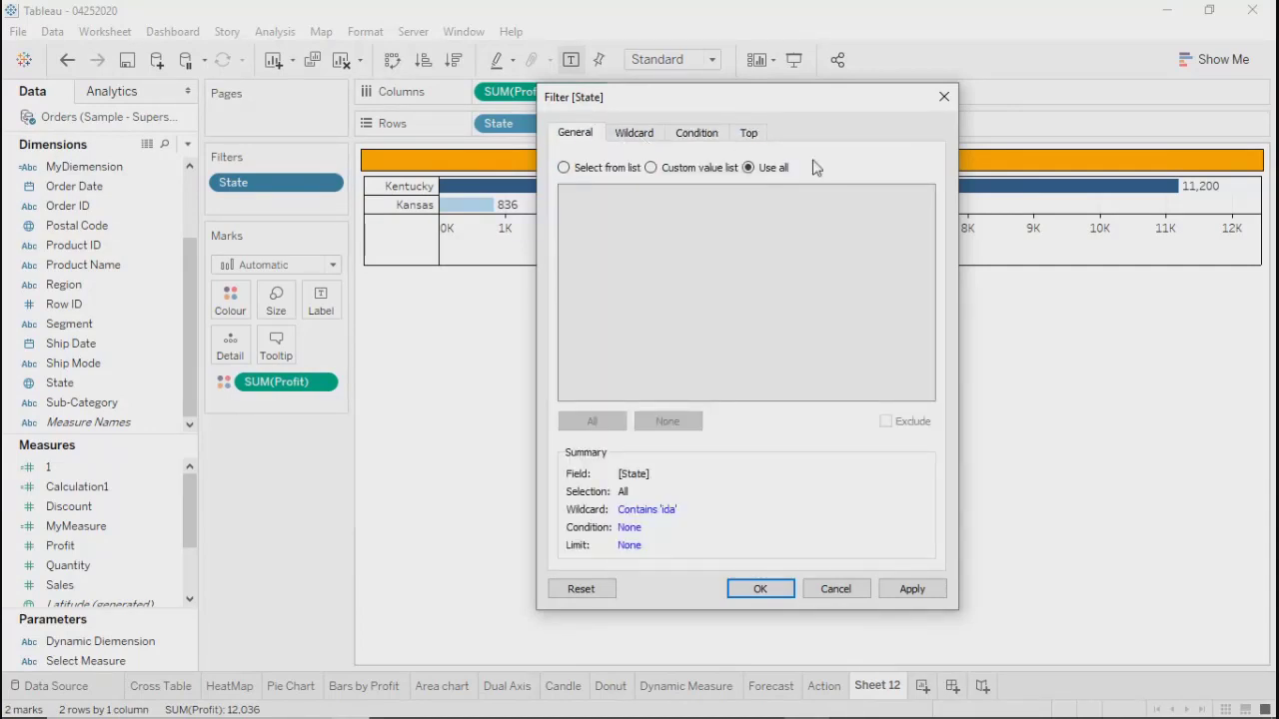
click(766, 138)
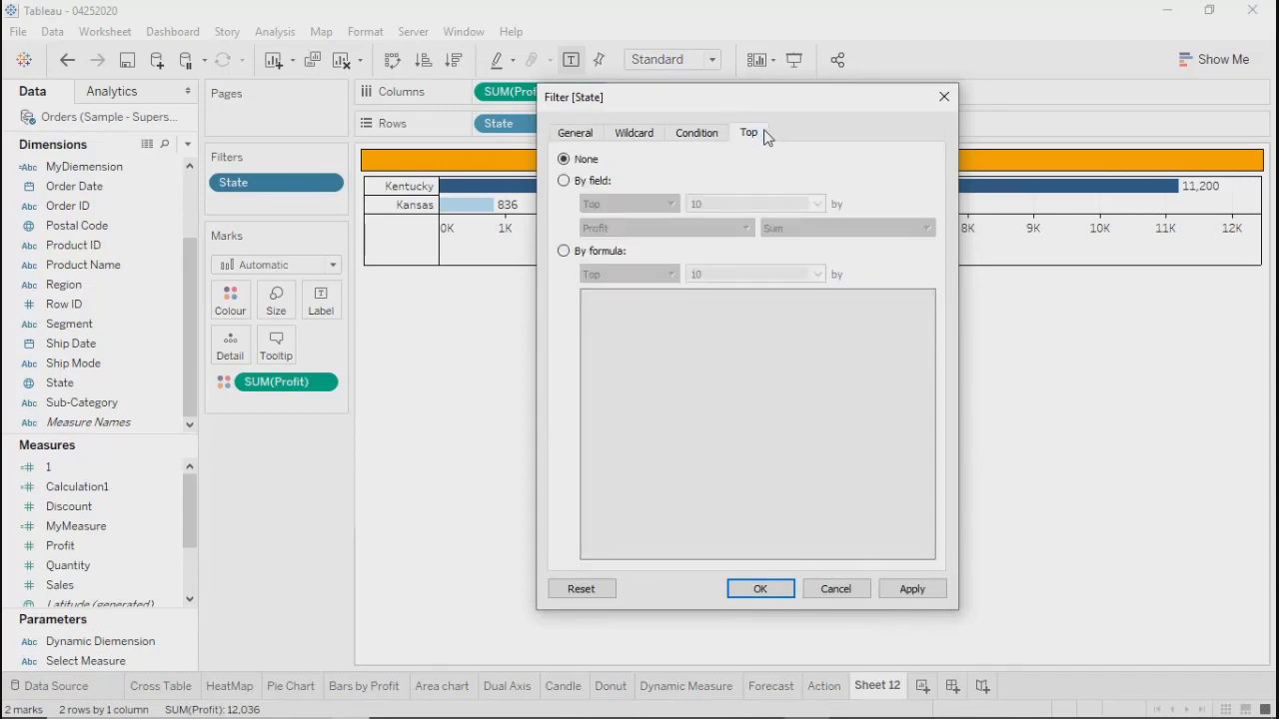
click(565, 181)
click(621, 204)
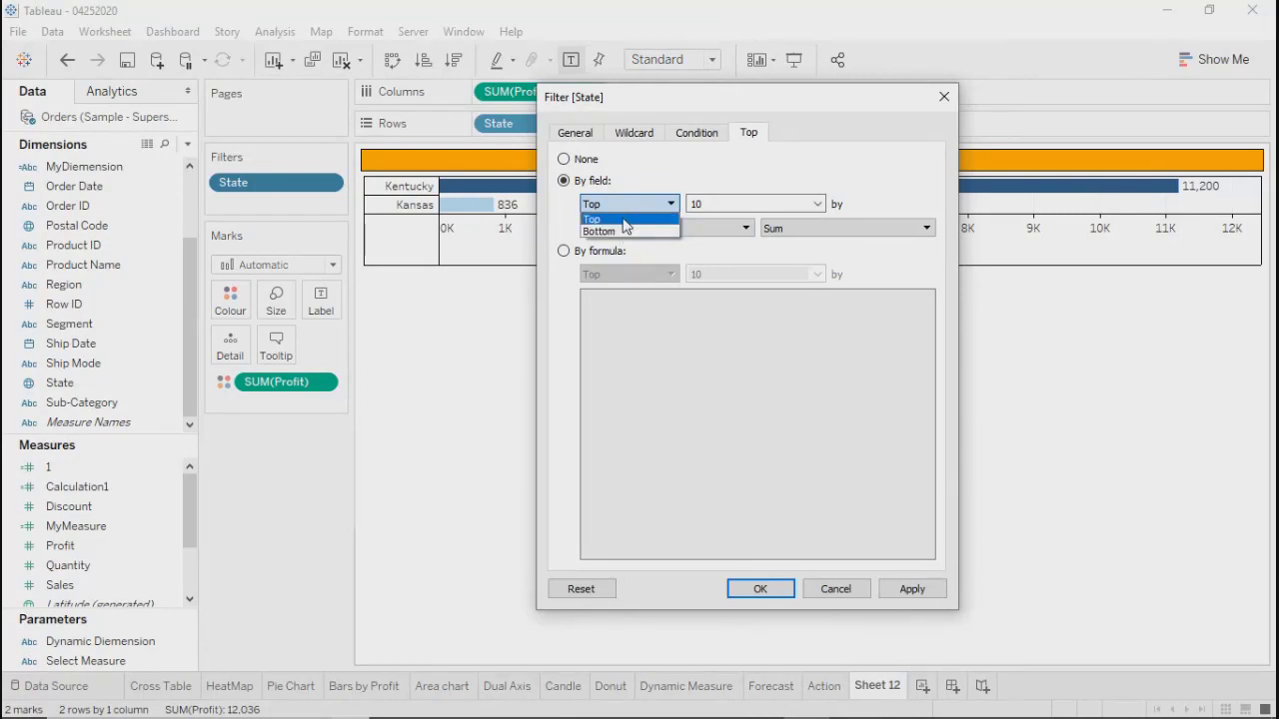
click(744, 204)
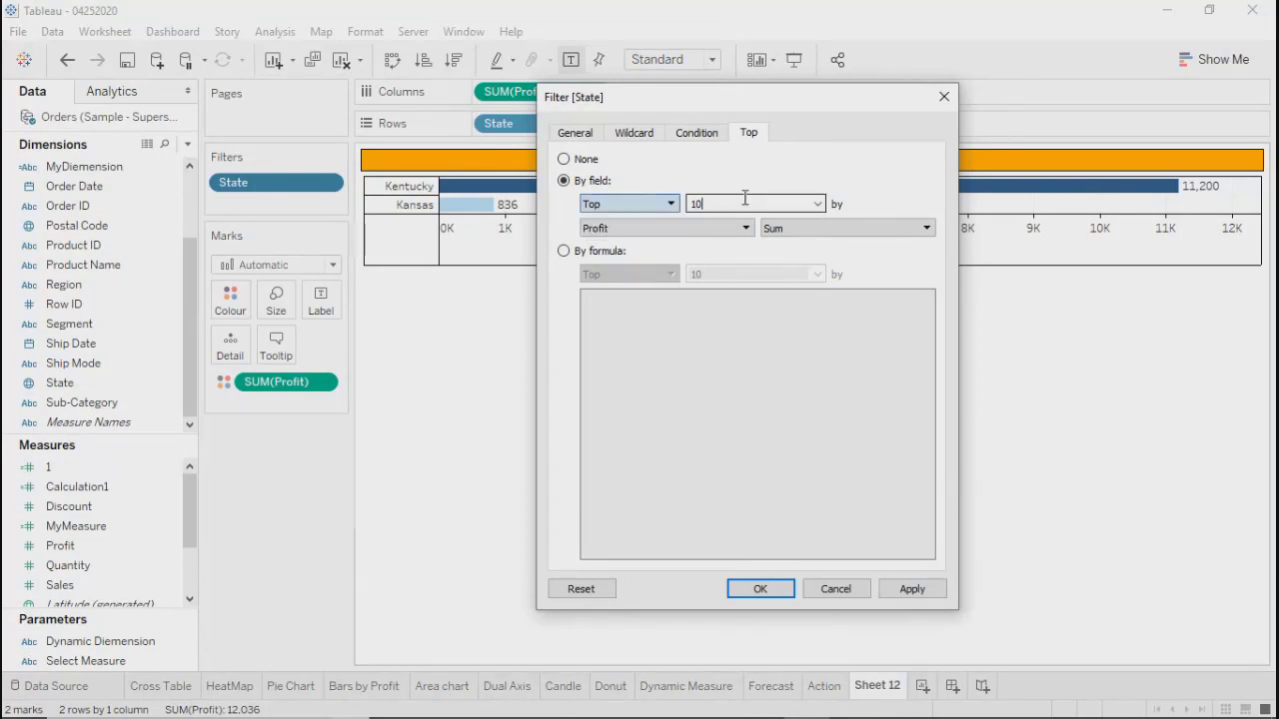
double_click(715, 204)
text(12)
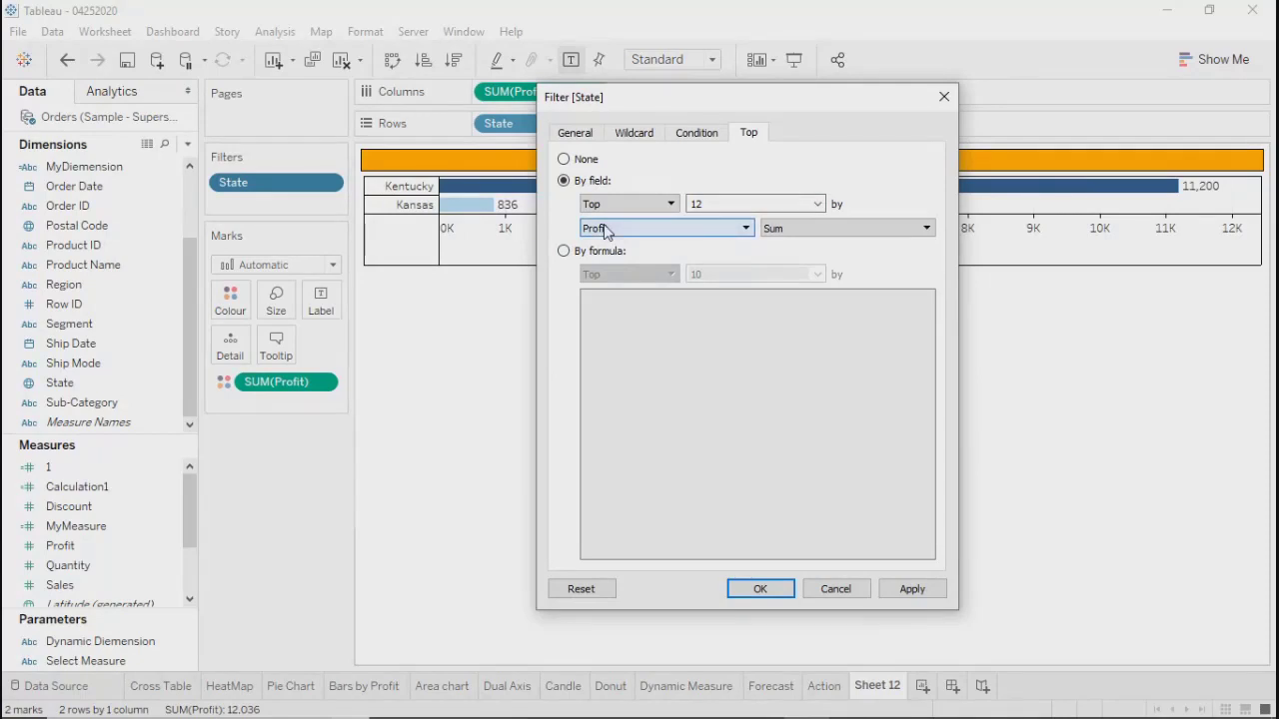
Try Average as the aggregation for the top limit and return it to Sum.
click(841, 234)
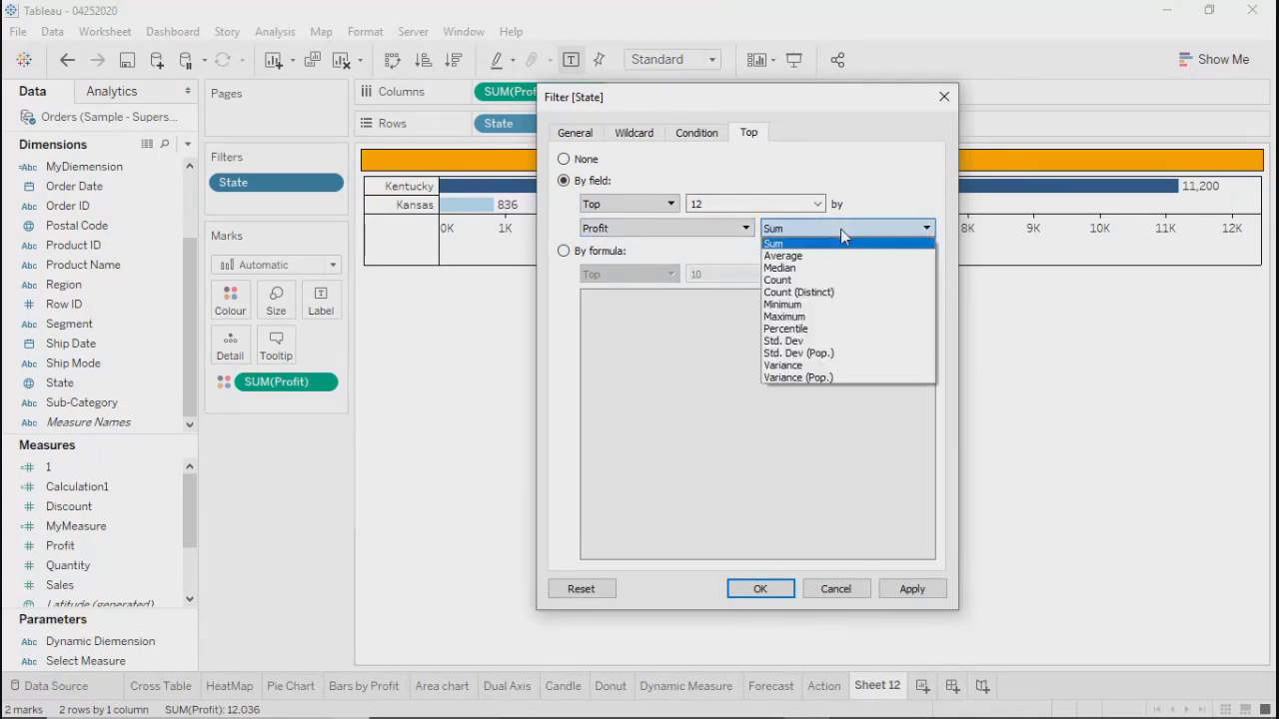
click(785, 257)
click(787, 235)
click(788, 245)
Change the State filter's limit to the top 15 by sum of Sales, apply it and confirm the filter.
click(687, 230)
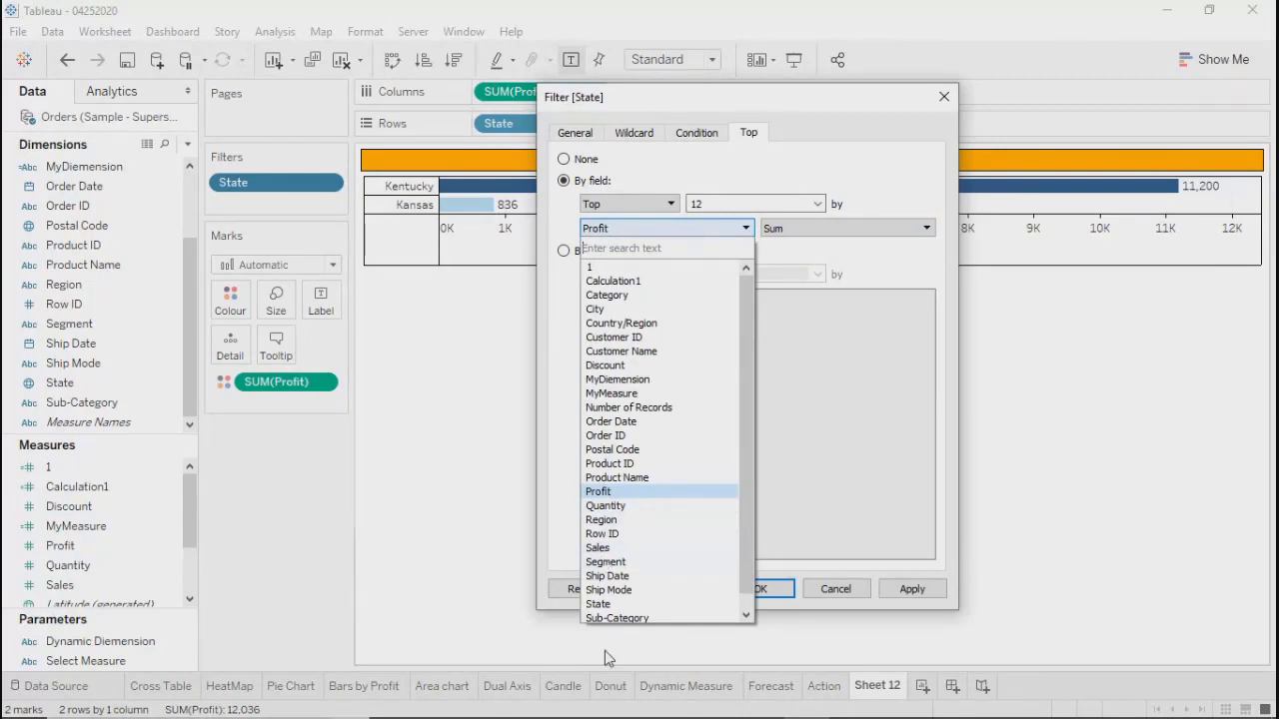
scroll(651, 524, down, 1)
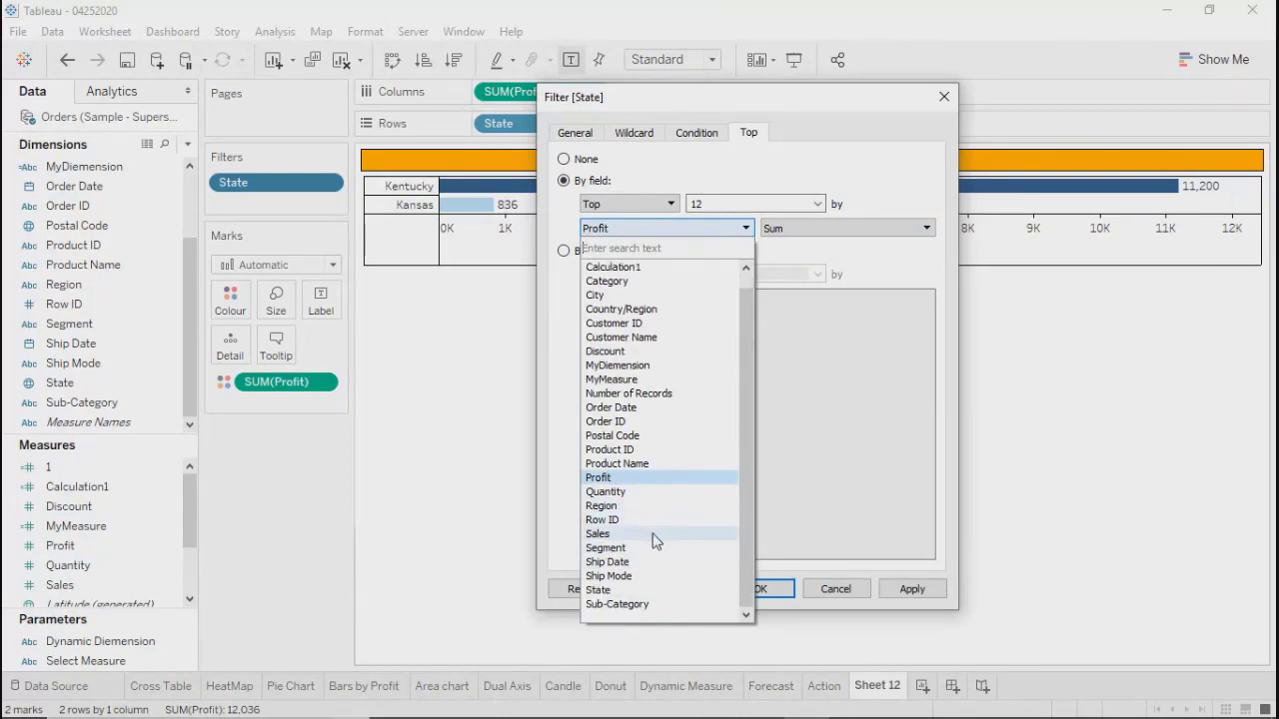
click(653, 535)
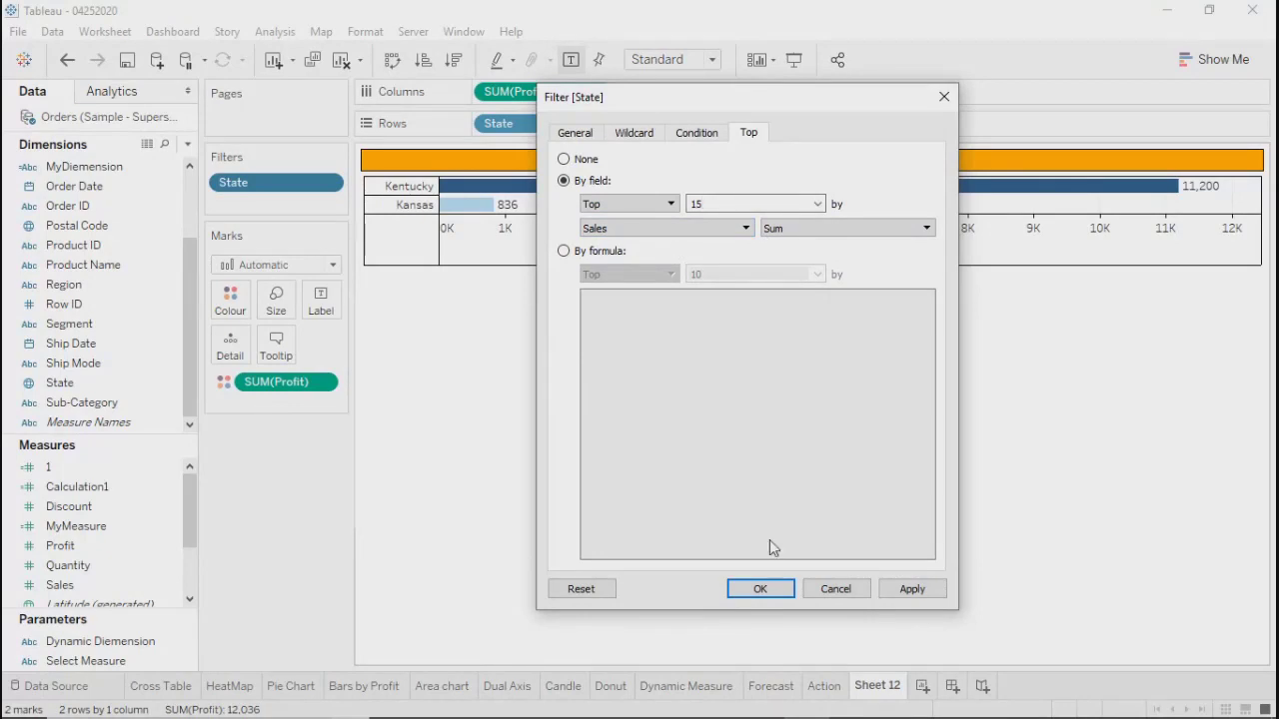
click(925, 593)
click(756, 590)
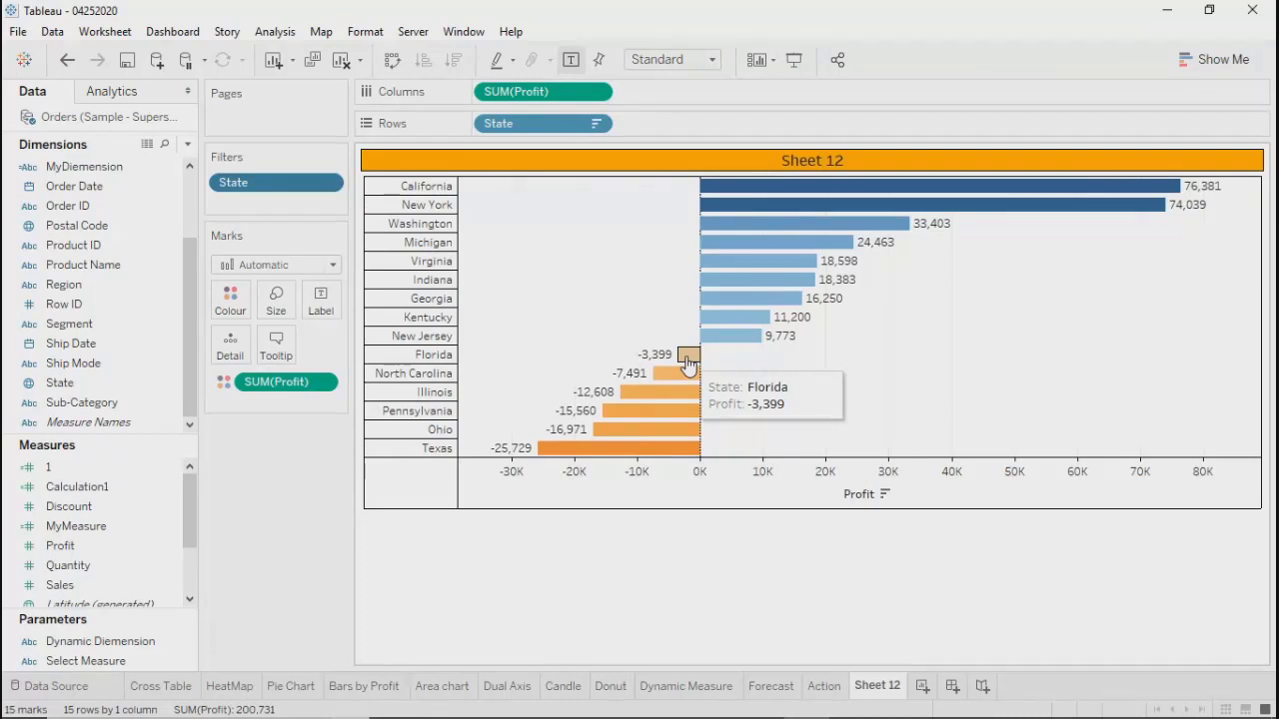
Select the negative-profit bars from Florida to Texas in the chart.
drag(705, 362, 459, 470)
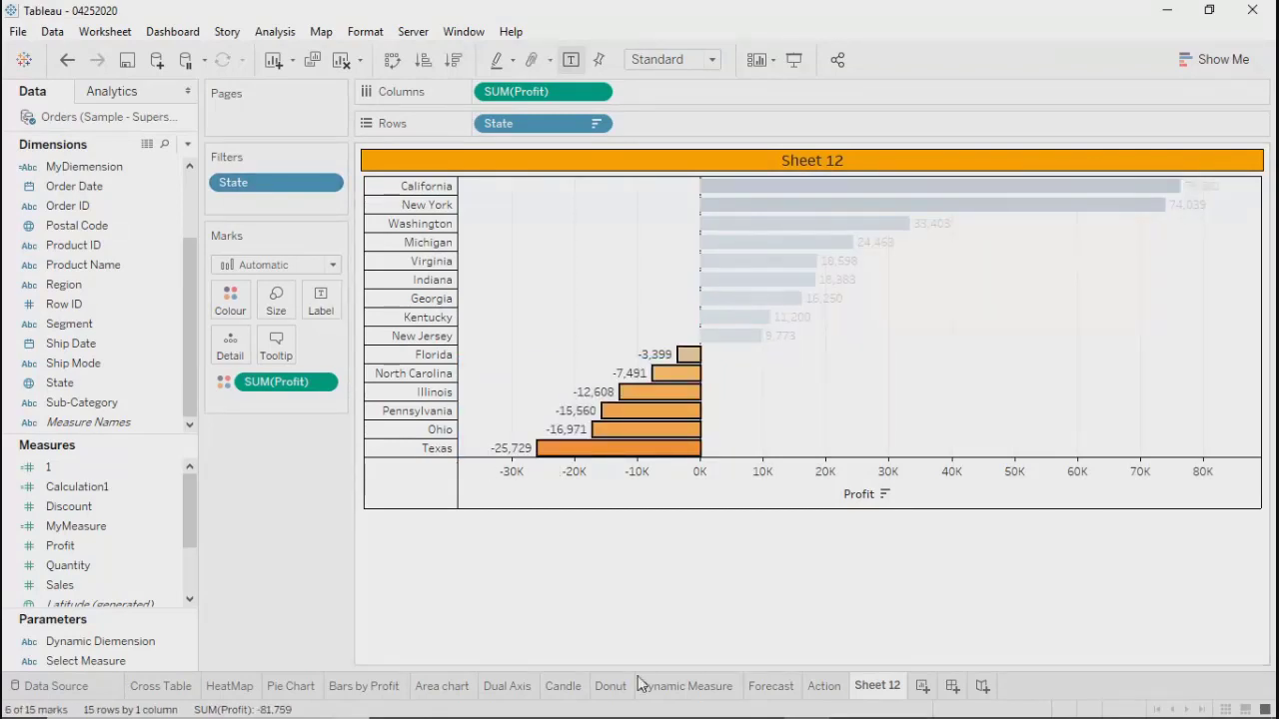
mouse_move(642, 702)
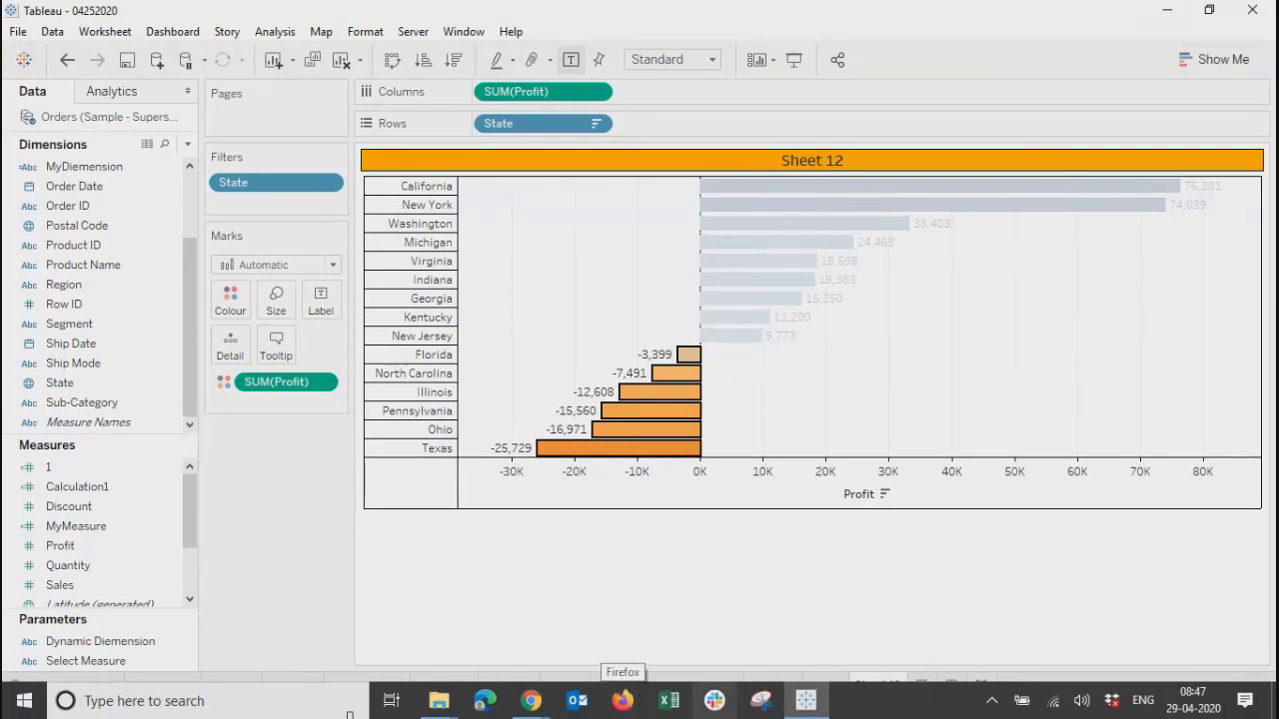
Clear the bar selection, reselect the group of negative-profit bars in the chart and deselect them.
click(764, 578)
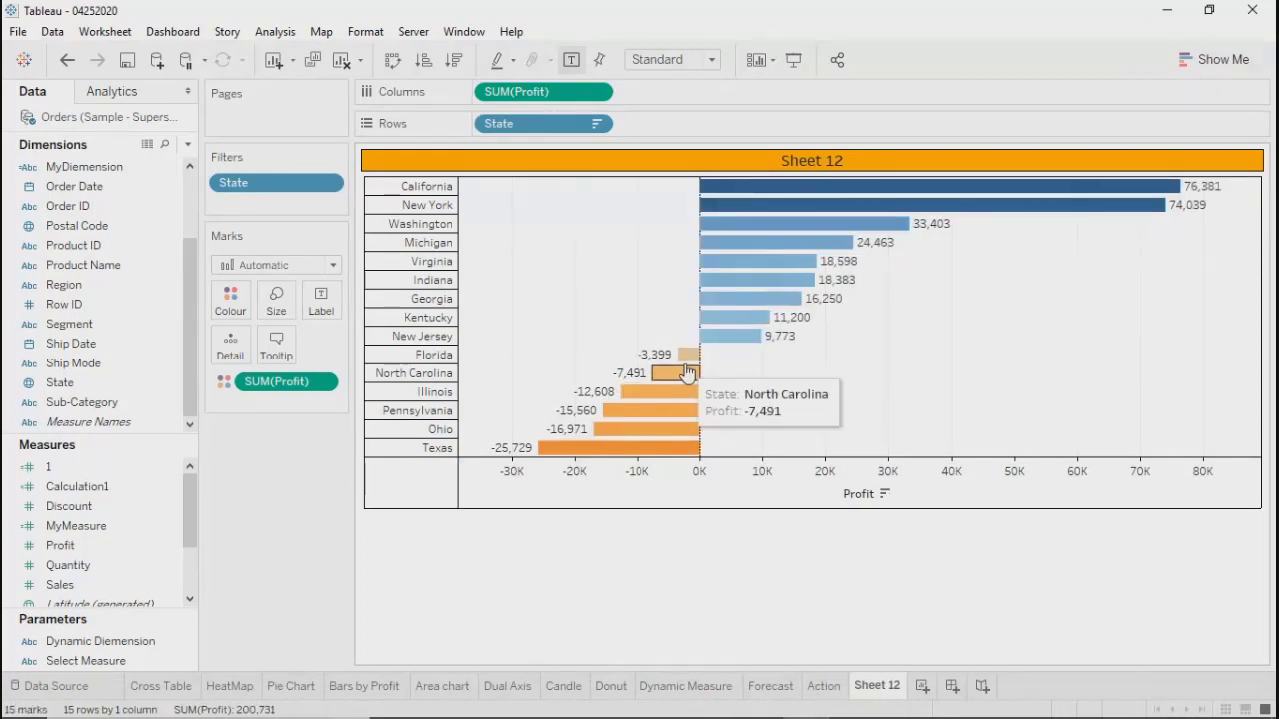
drag(735, 353, 458, 471)
click(603, 659)
Review the State filter's by-field limit settings and close them without changes.
click(329, 185)
click(269, 204)
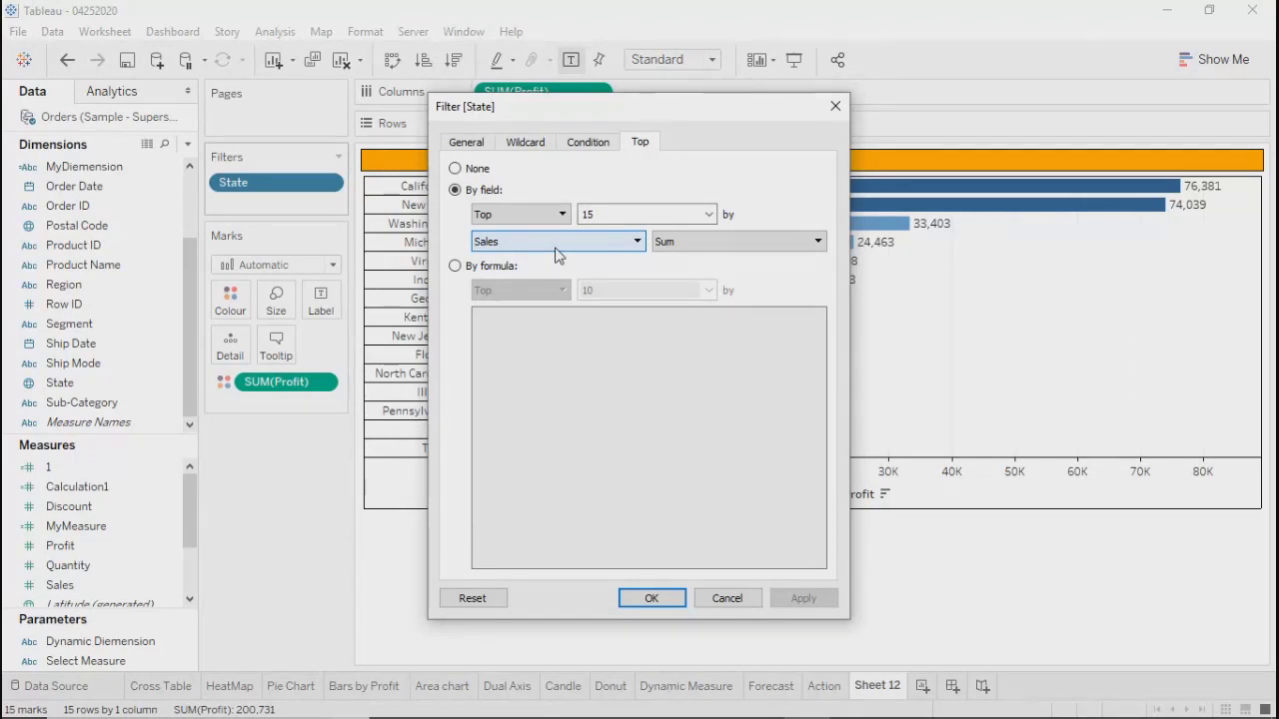
click(837, 104)
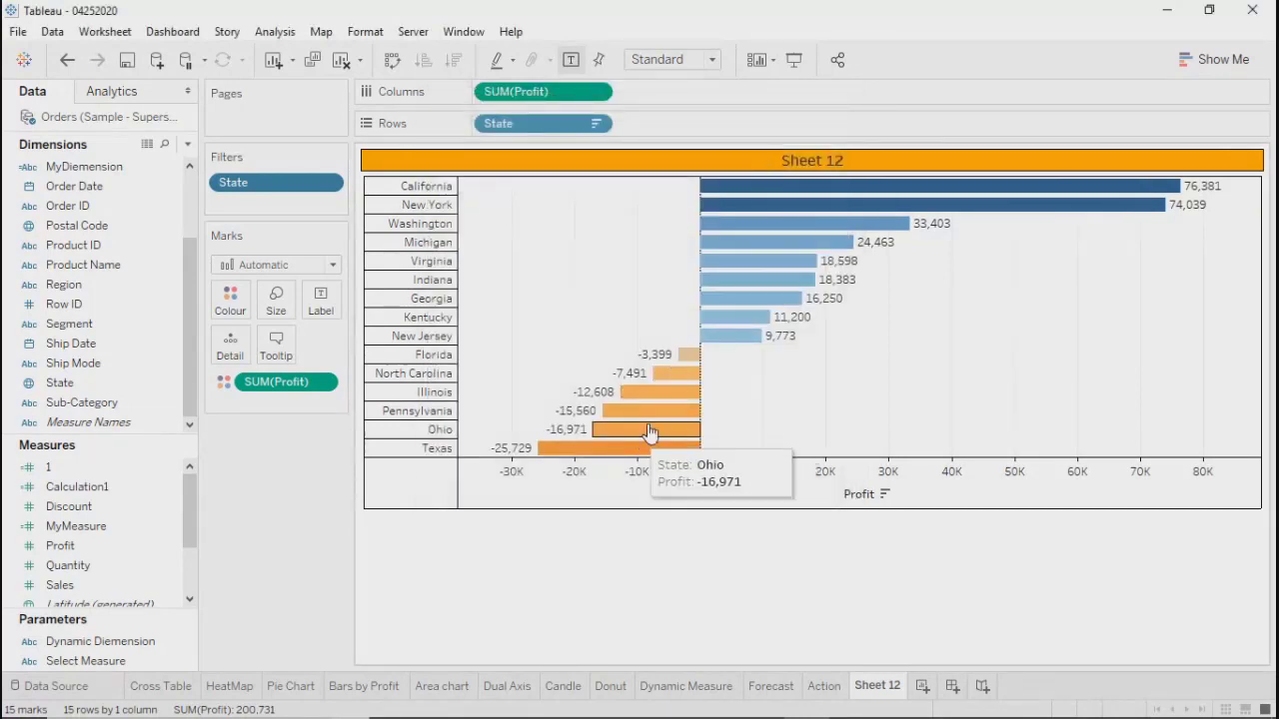
Change the State filter's limit to the top 10 by sum of Sales, apply it and confirm.
click(325, 186)
click(277, 206)
click(627, 210)
key(BackSpace)
text(0)
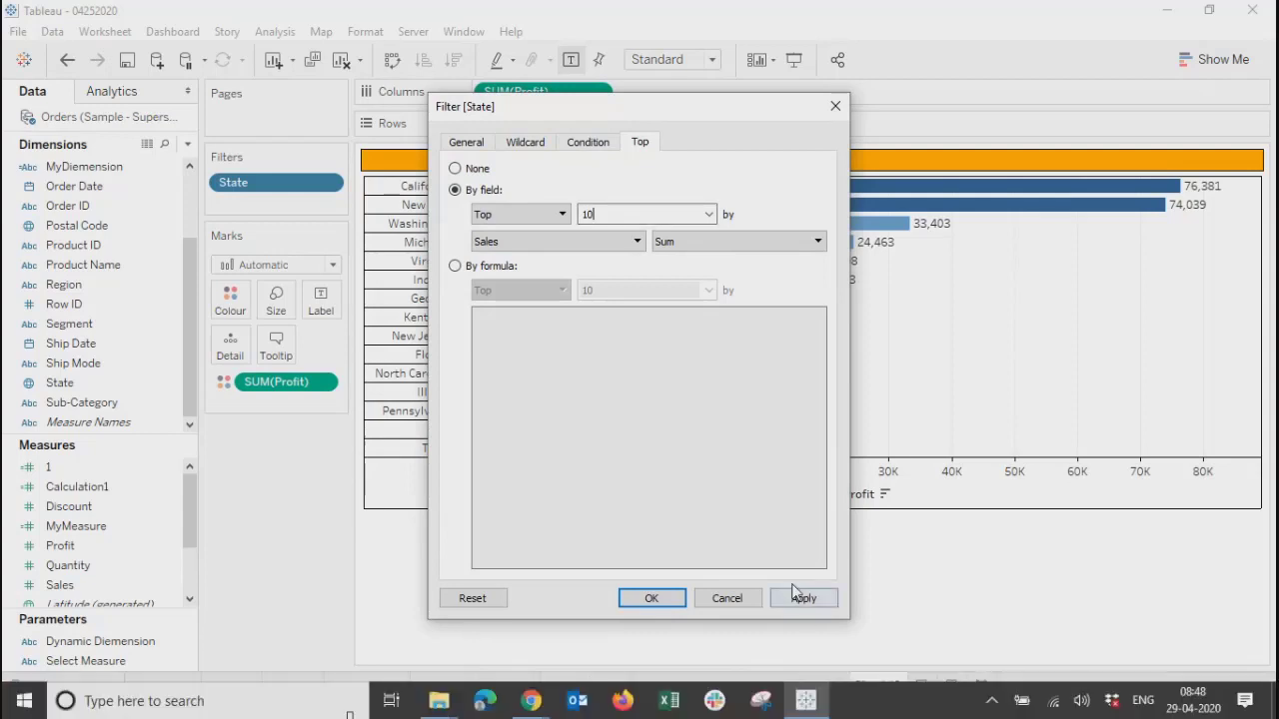
click(799, 599)
click(651, 598)
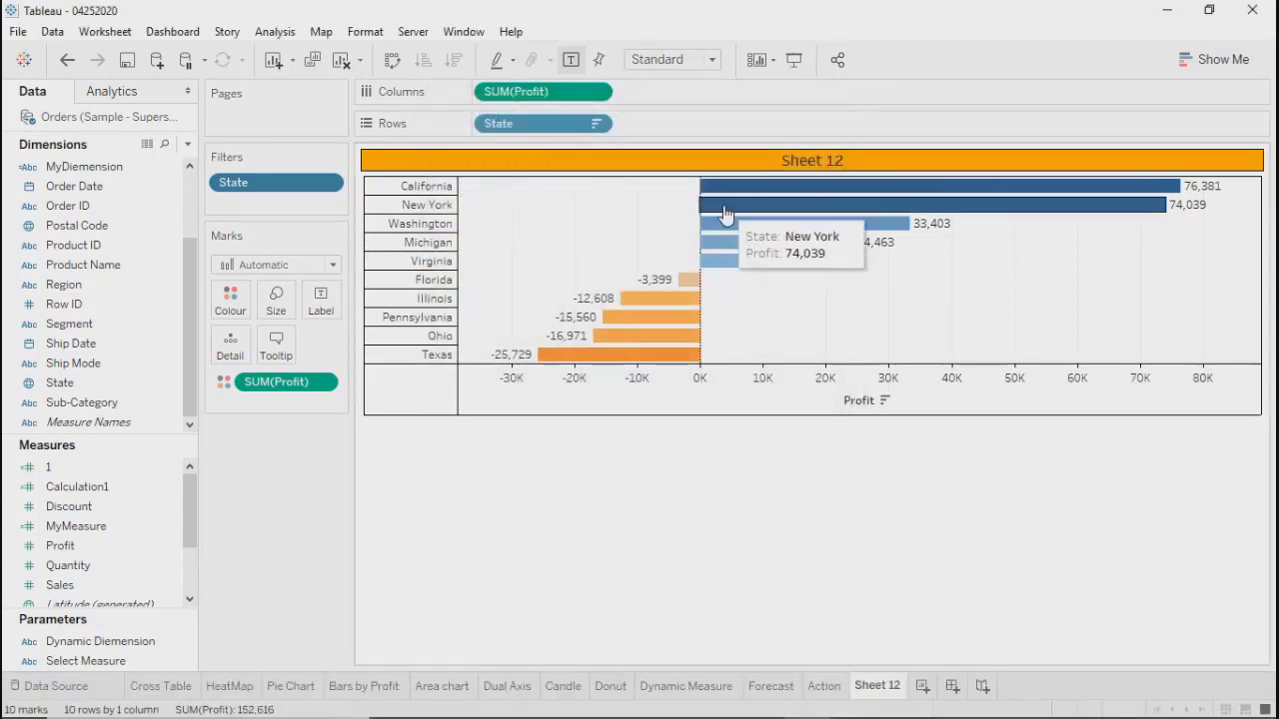
mouse_move(692, 280)
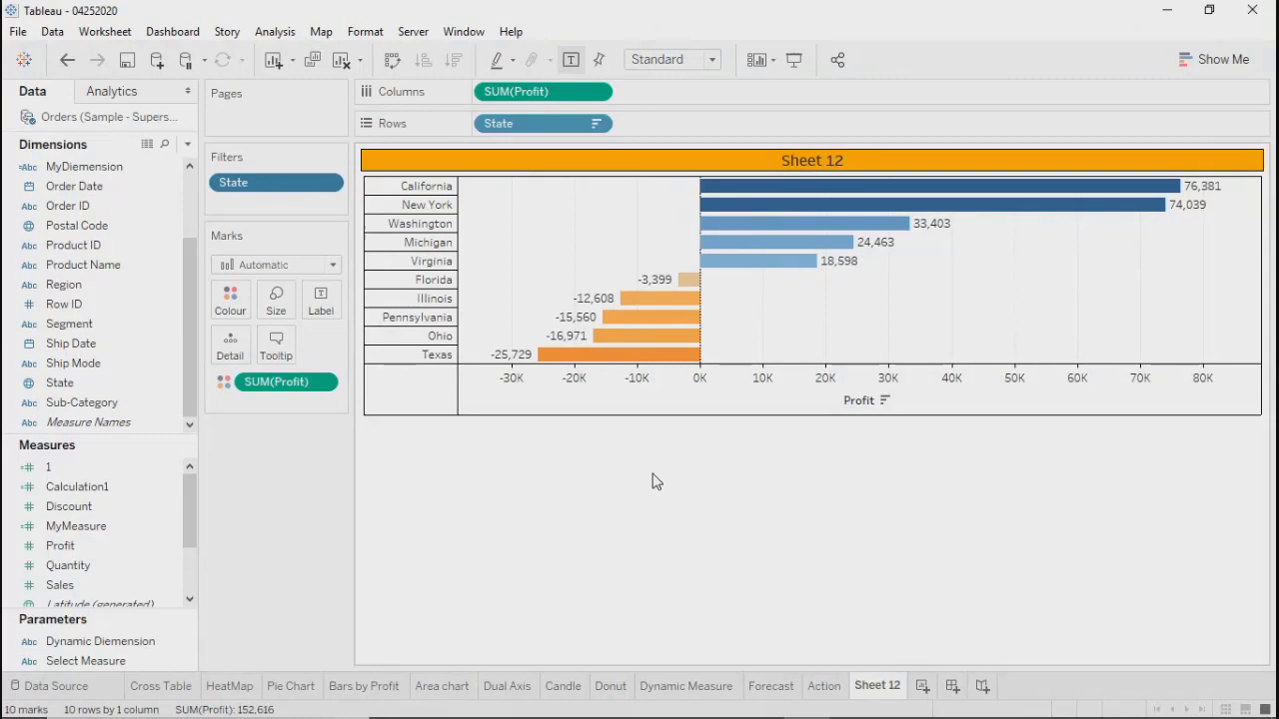
Switch the State filter's limit to the bottom 10 by sum of Sales, apply it and confirm.
click(332, 185)
click(303, 206)
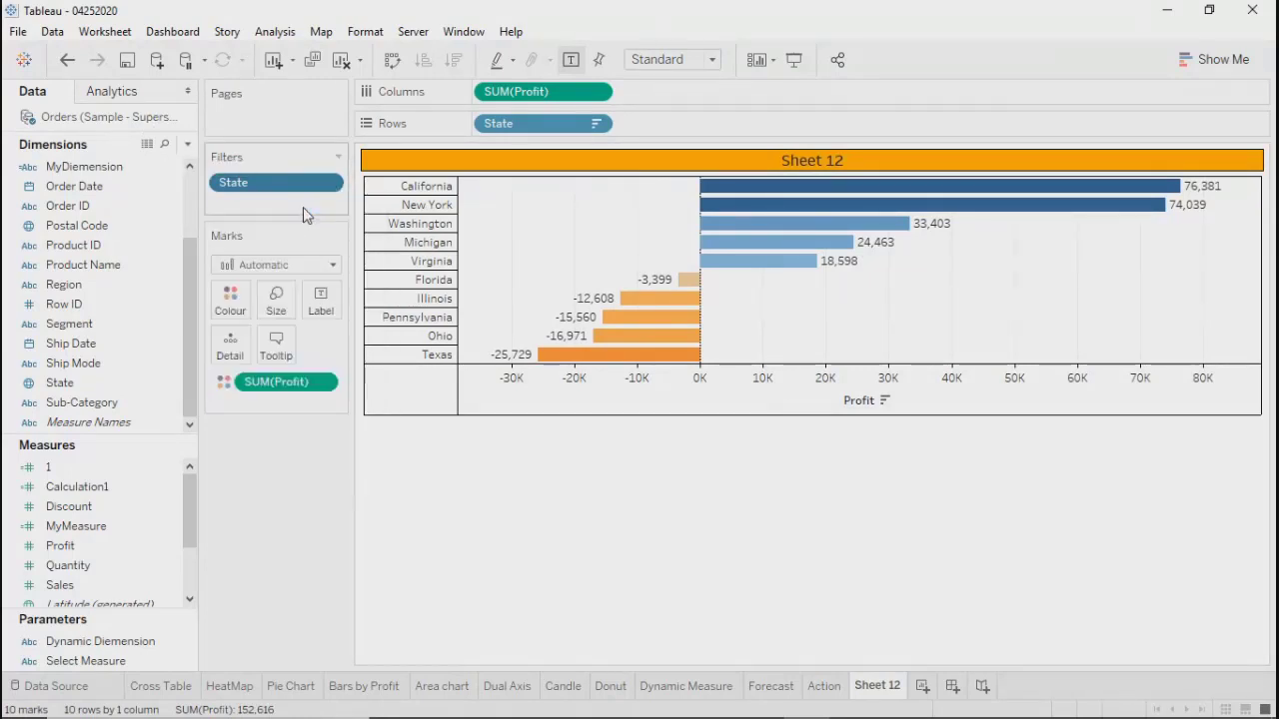
click(492, 216)
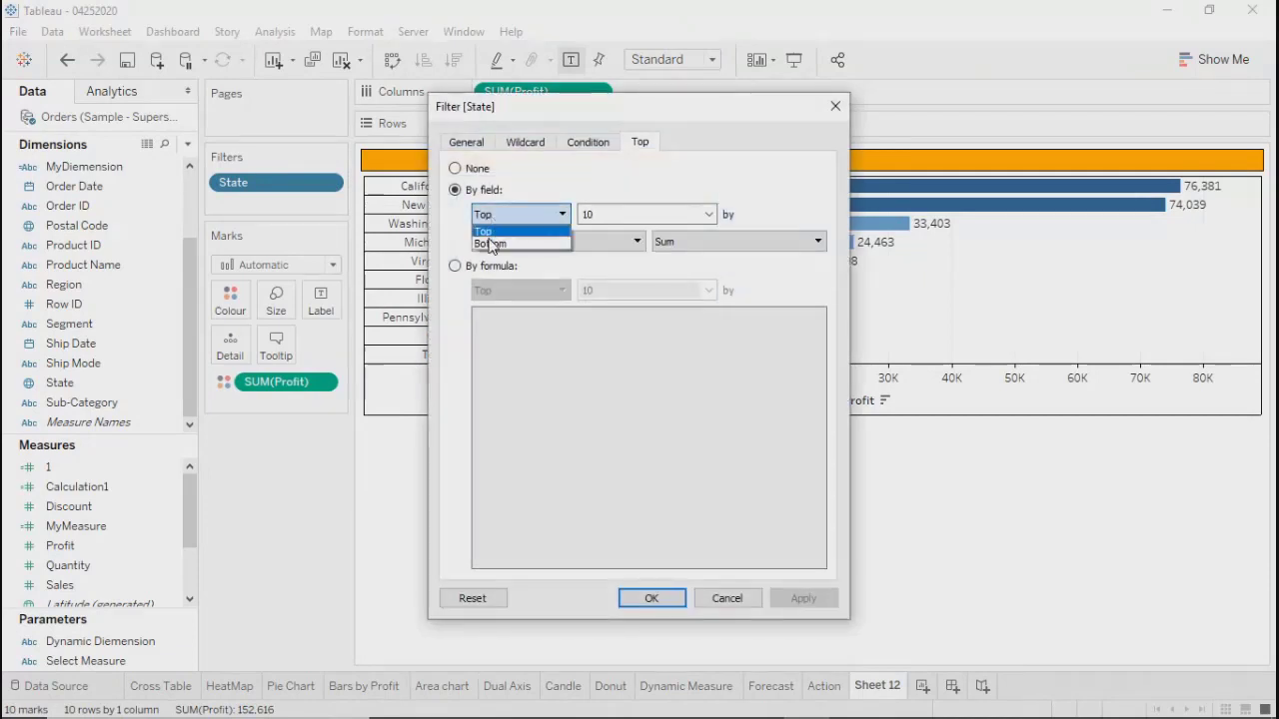
click(489, 245)
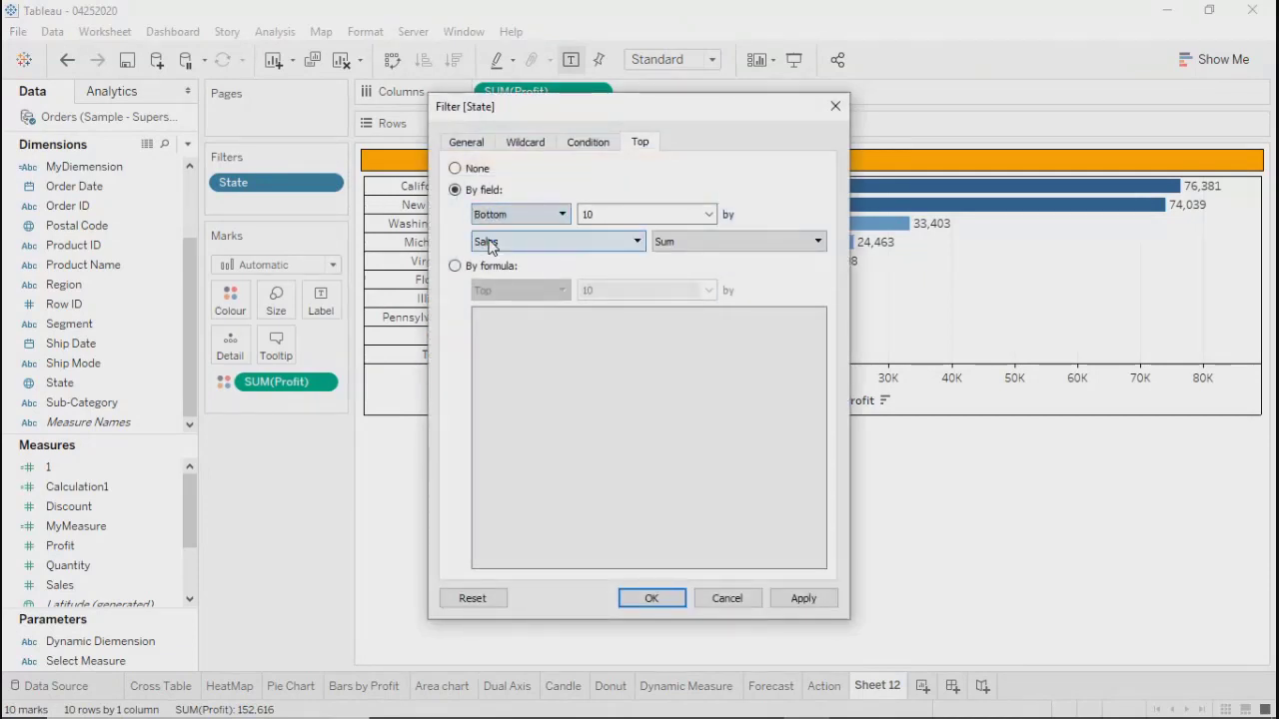
click(802, 598)
click(650, 597)
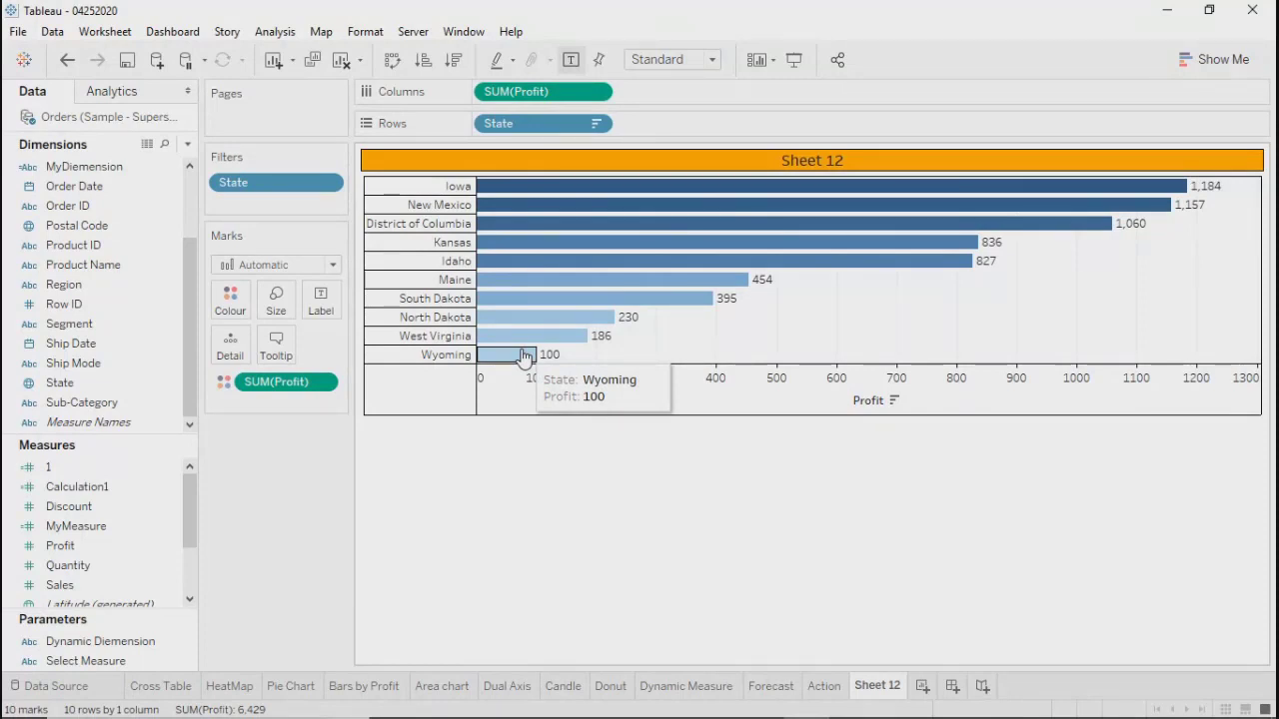
Show the SUM(Profit) colour legend card on the worksheet.
click(328, 383)
click(624, 466)
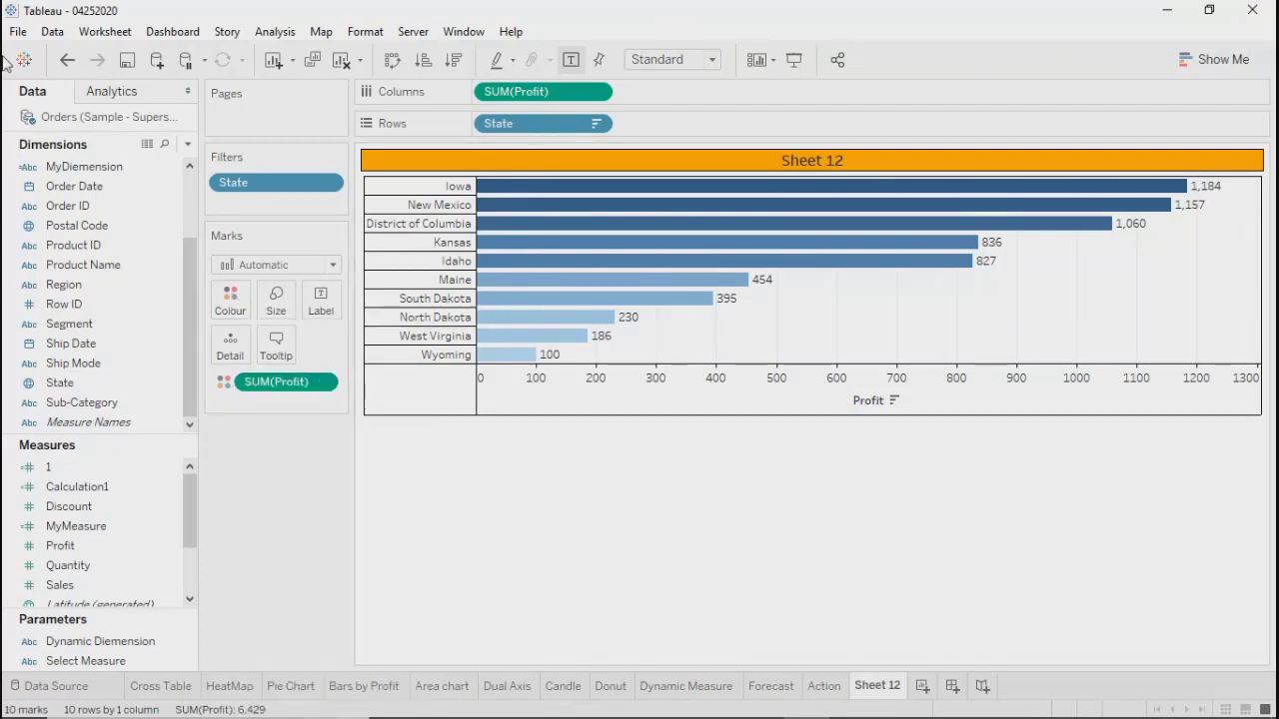
click(52, 31)
mouse_move(112, 32)
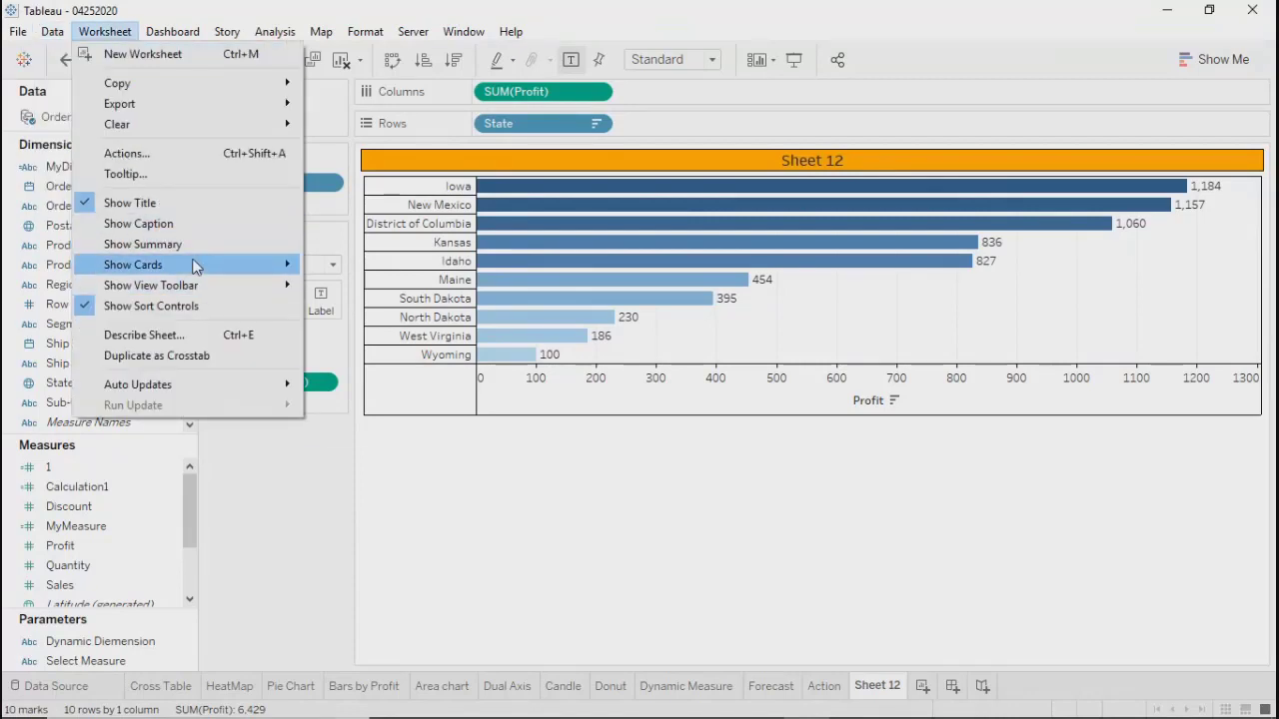
mouse_move(196, 267)
click(346, 265)
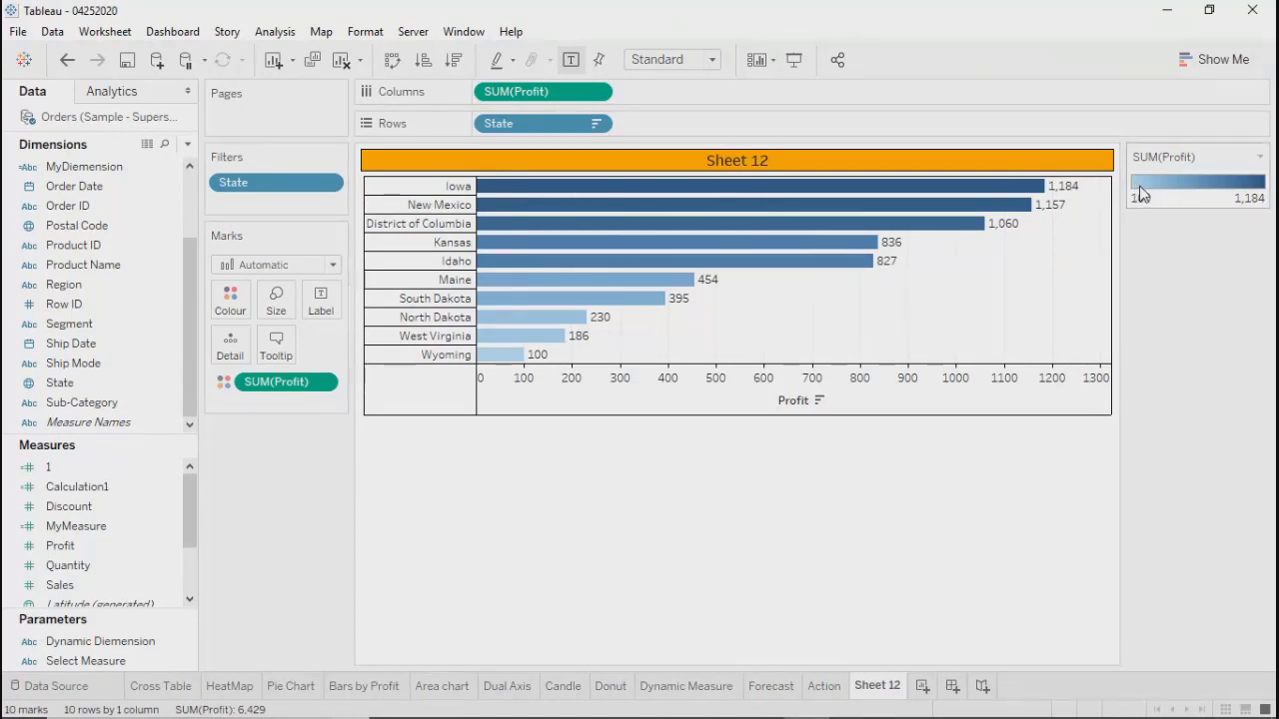
Return the State filter's limit to the top 10 by sum of Sales, apply it and confirm.
click(328, 184)
click(279, 209)
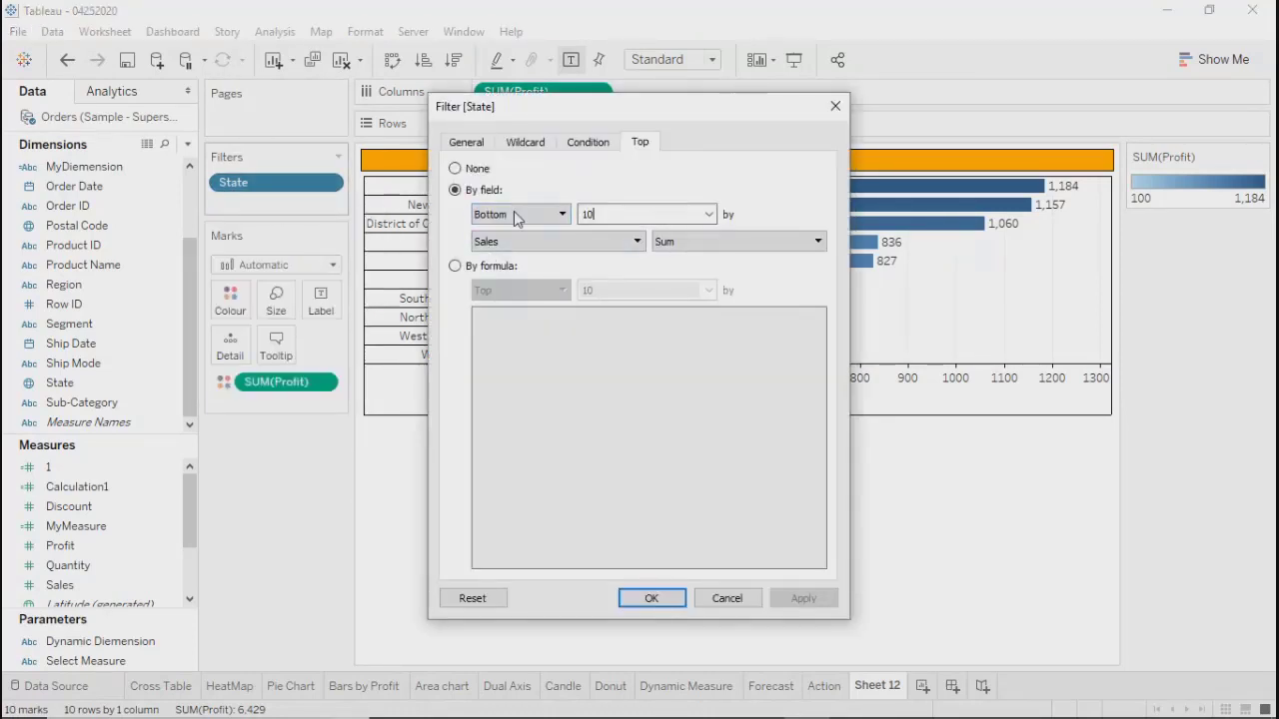
click(516, 216)
click(489, 229)
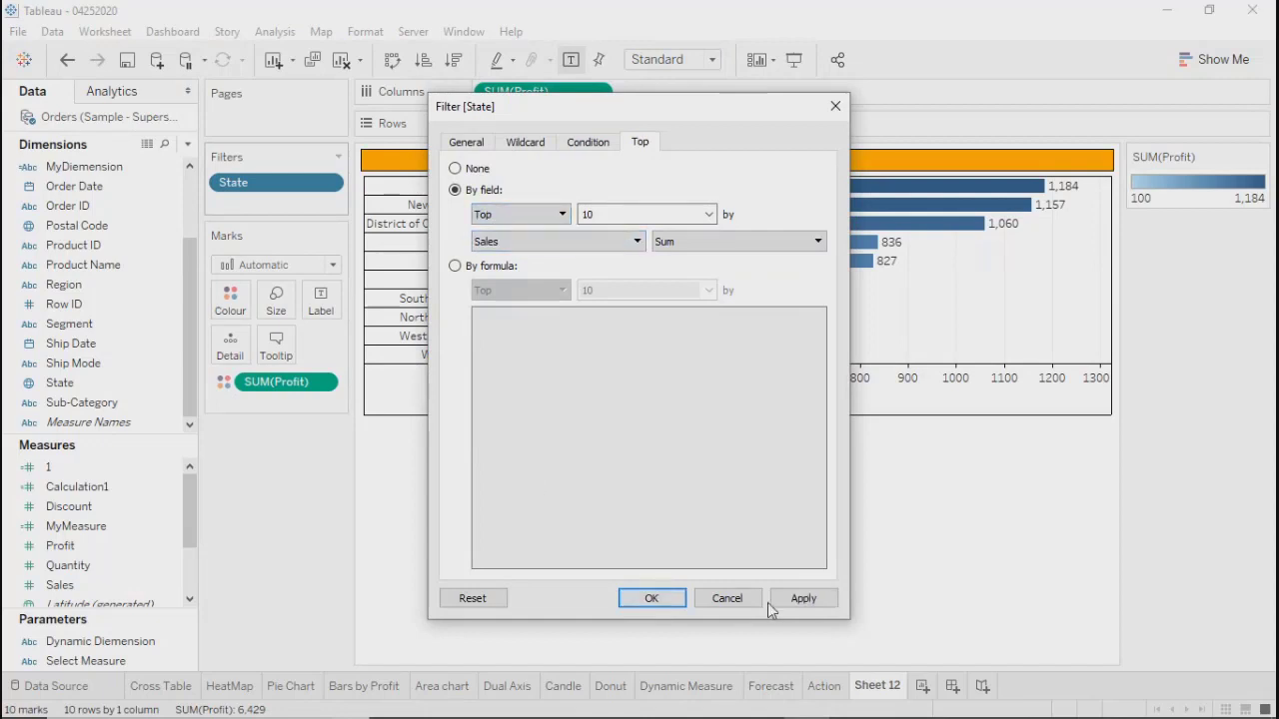
click(803, 598)
click(650, 598)
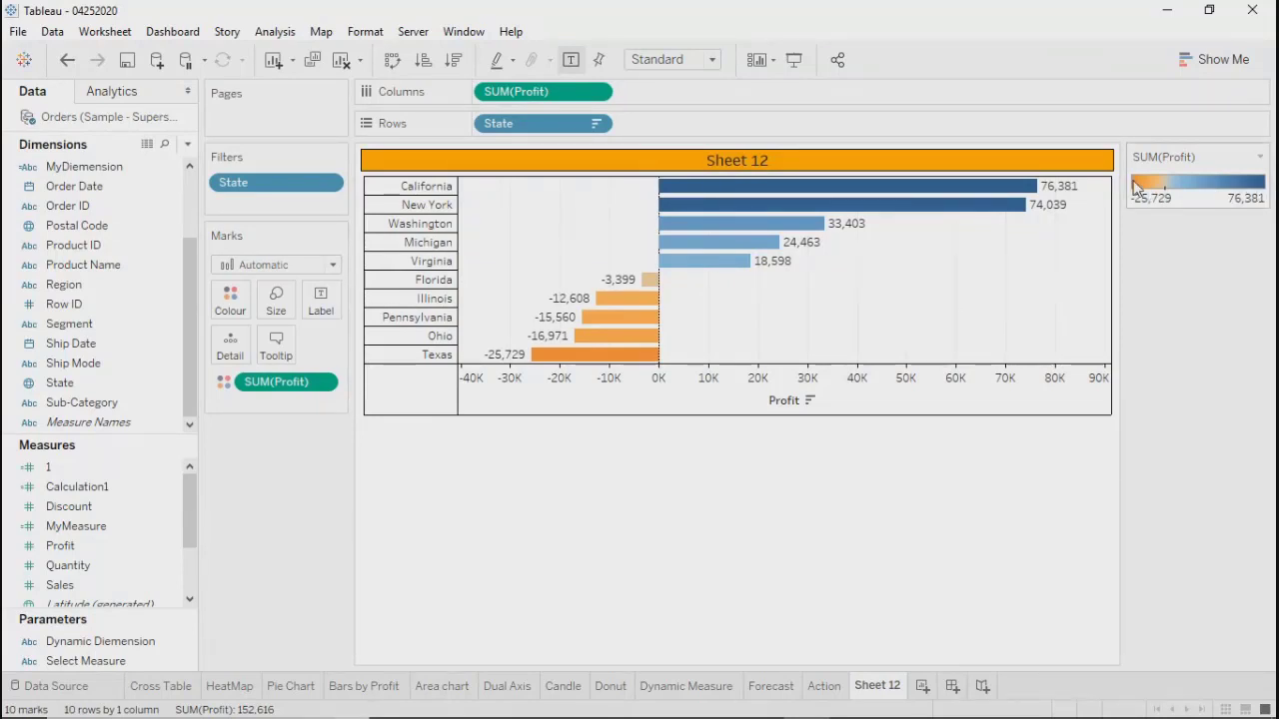
Change the Profit colour palette to Red-Green Diverging and apply it to the bars.
click(232, 300)
click(268, 360)
drag(619, 242, 338, 220)
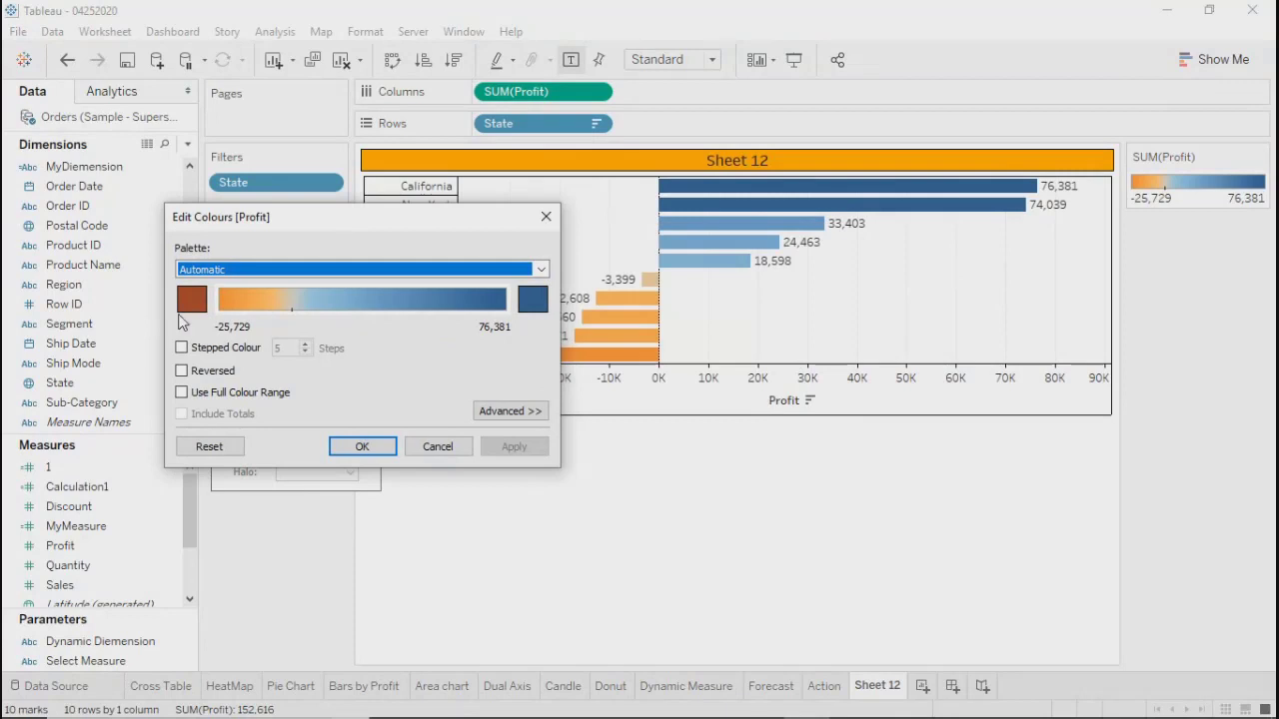
click(405, 267)
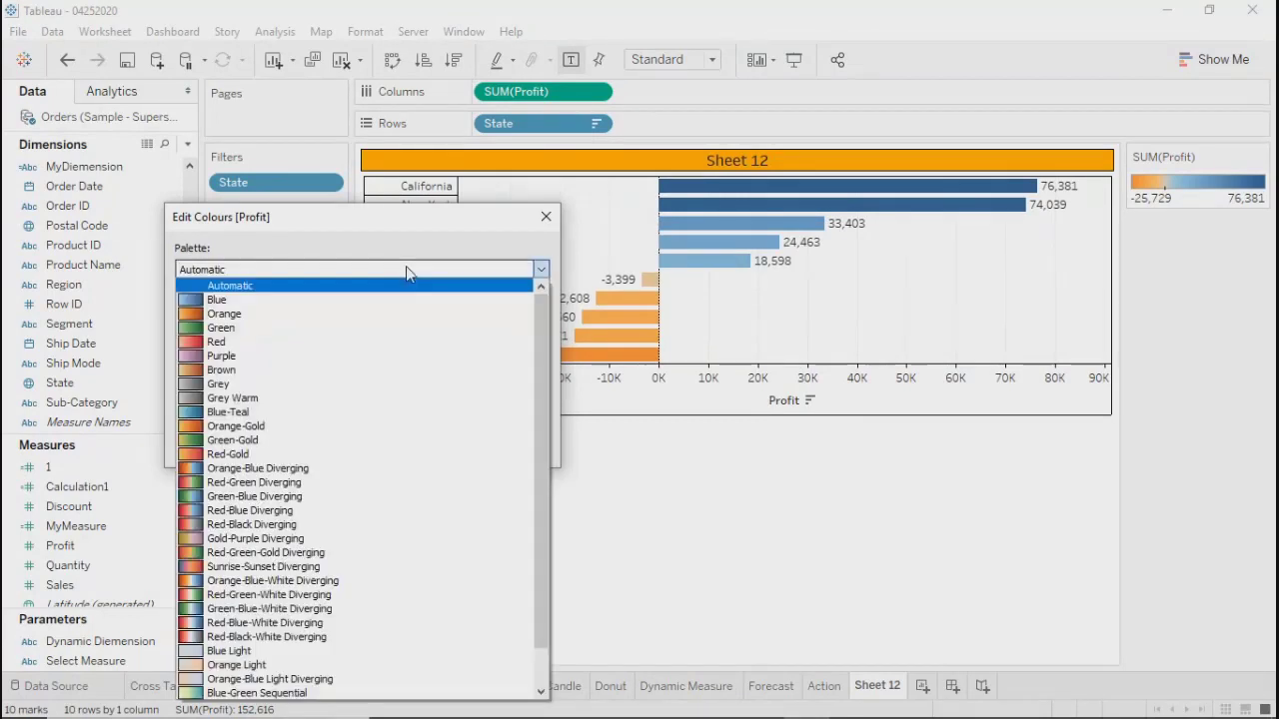
click(209, 483)
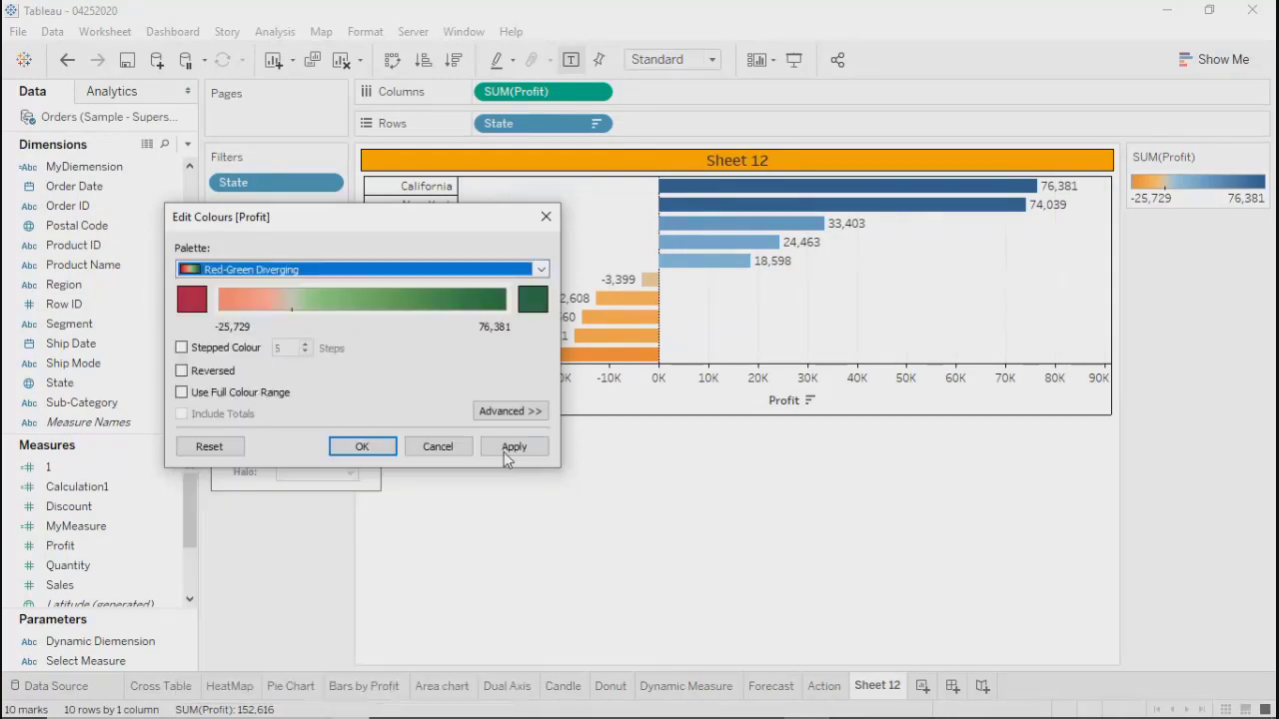
click(504, 451)
click(362, 447)
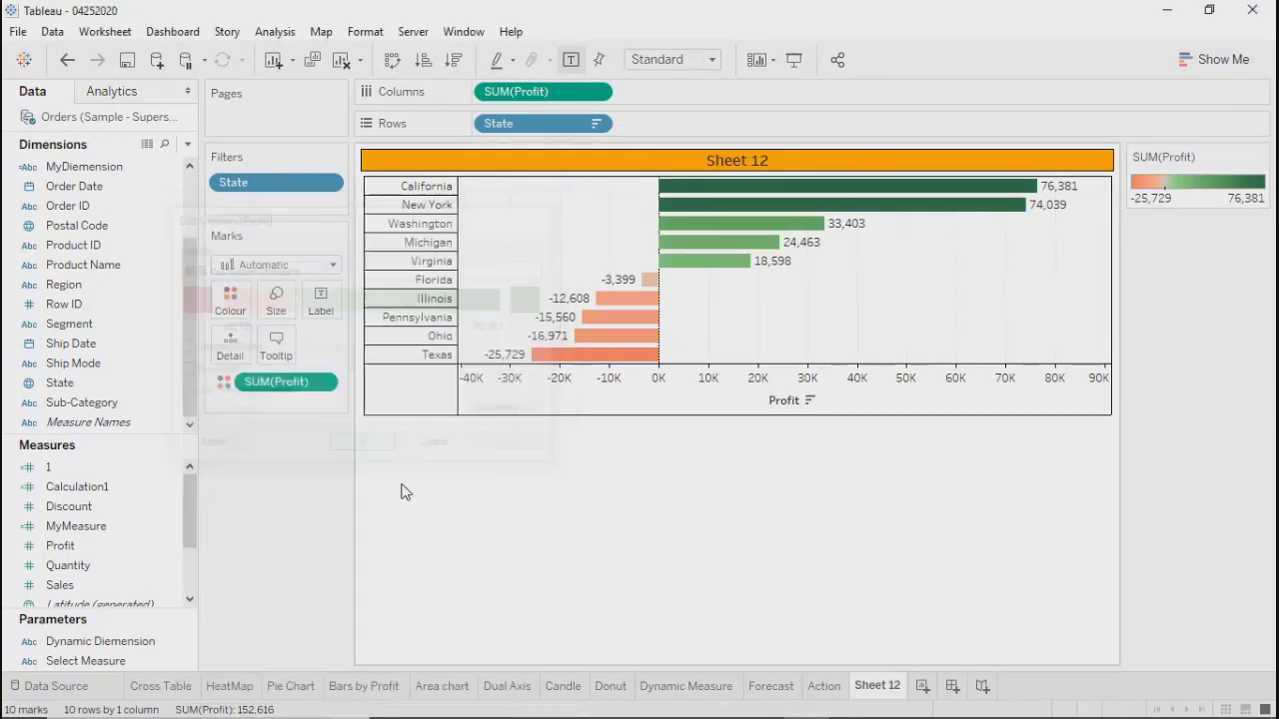
mouse_move(601, 329)
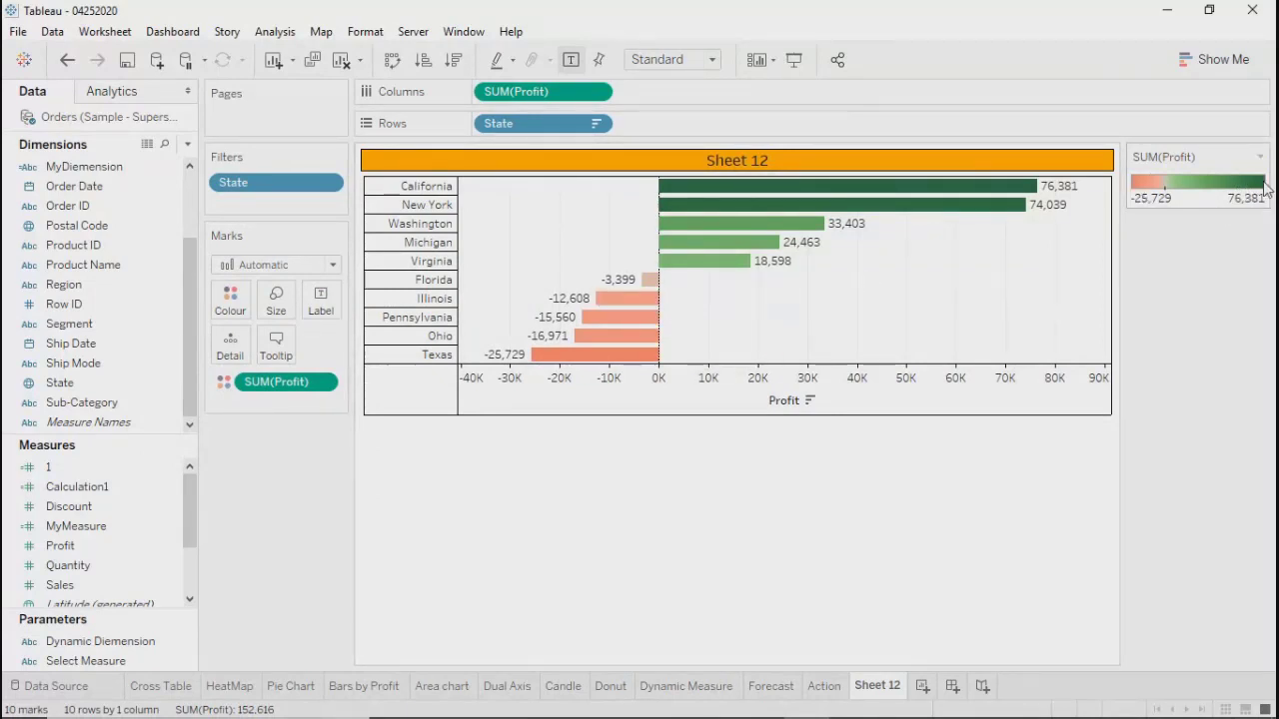
mouse_move(787, 196)
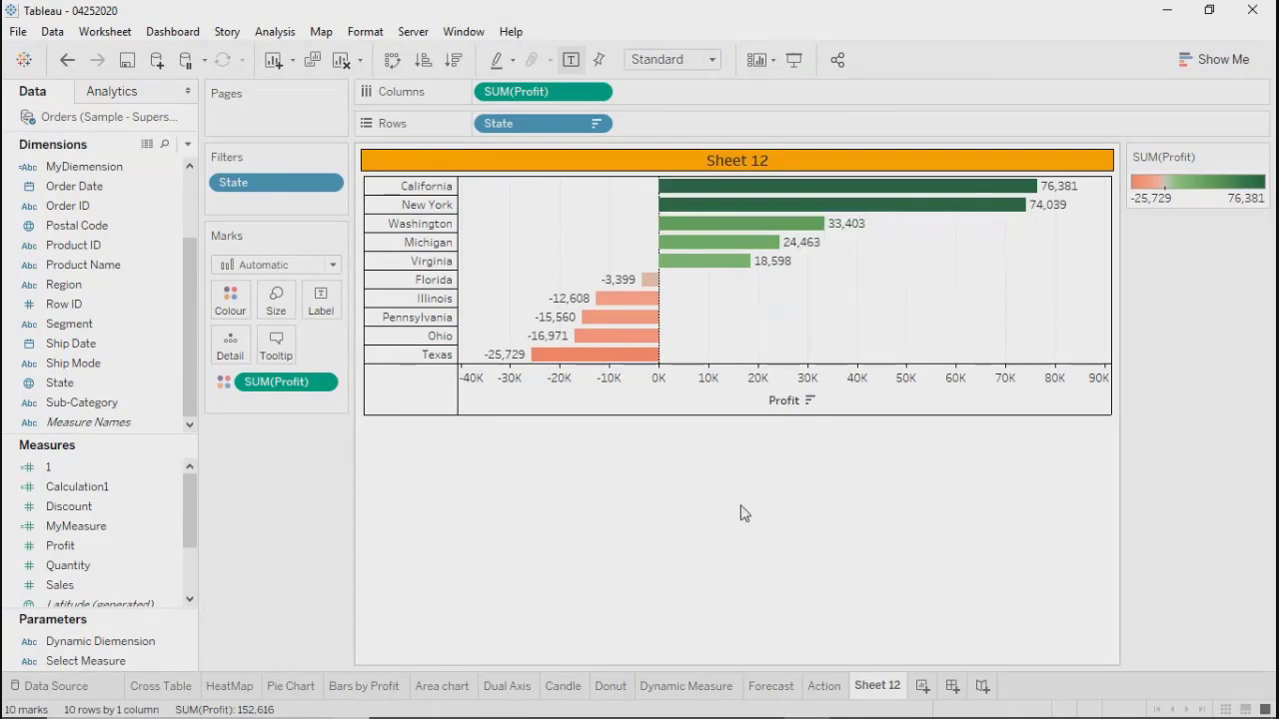
Review the Top and Bottom choices and the number of states in the State filter's limit, then close it without changes.
click(327, 184)
click(279, 212)
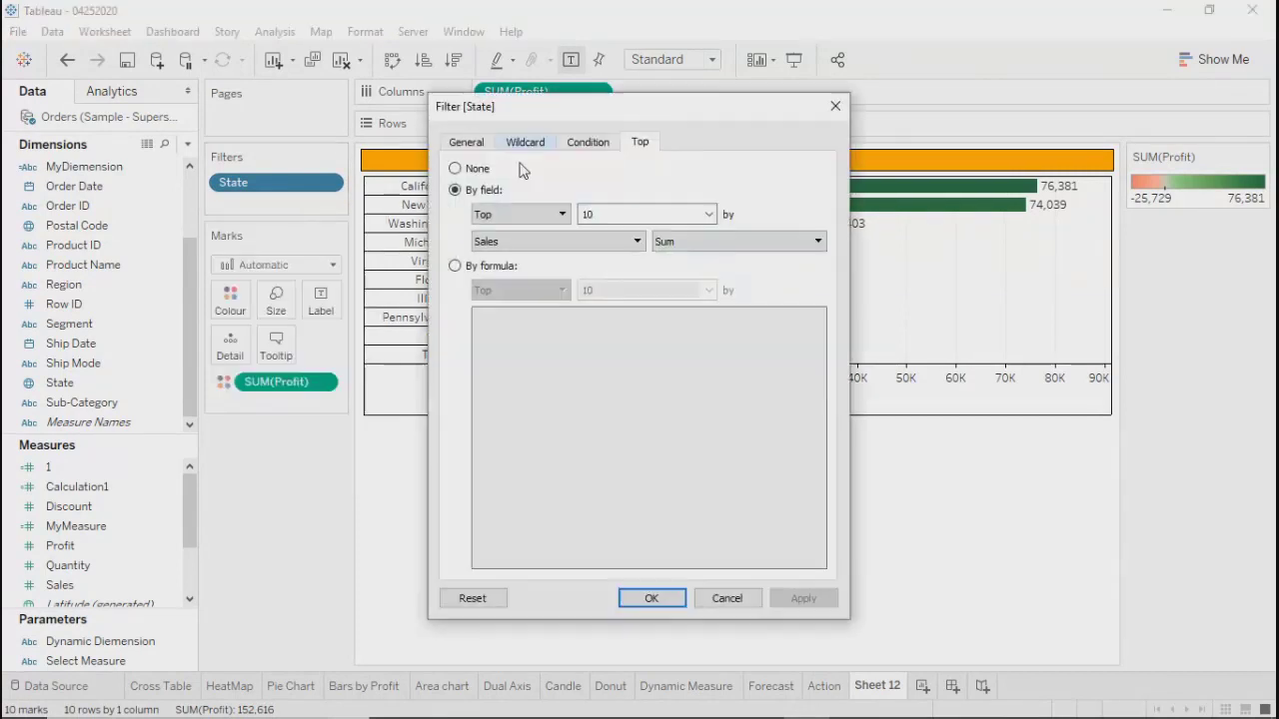
click(517, 216)
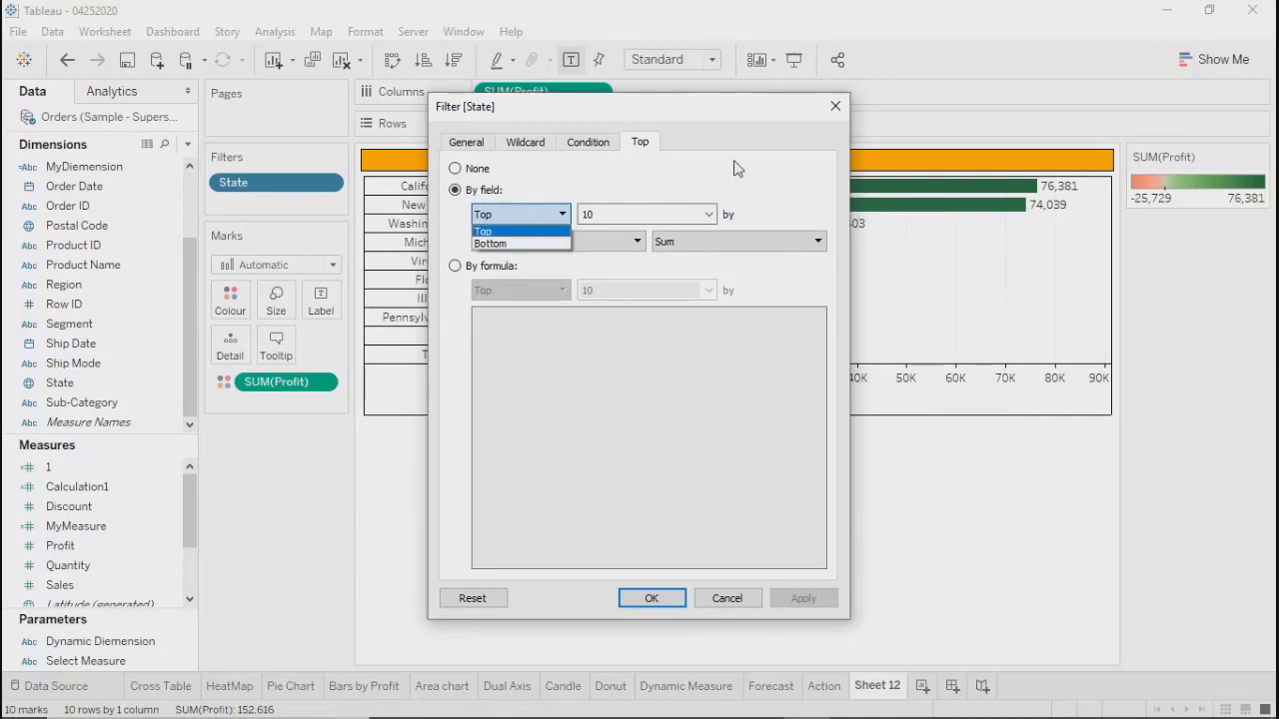
click(753, 117)
drag(750, 112, 747, 86)
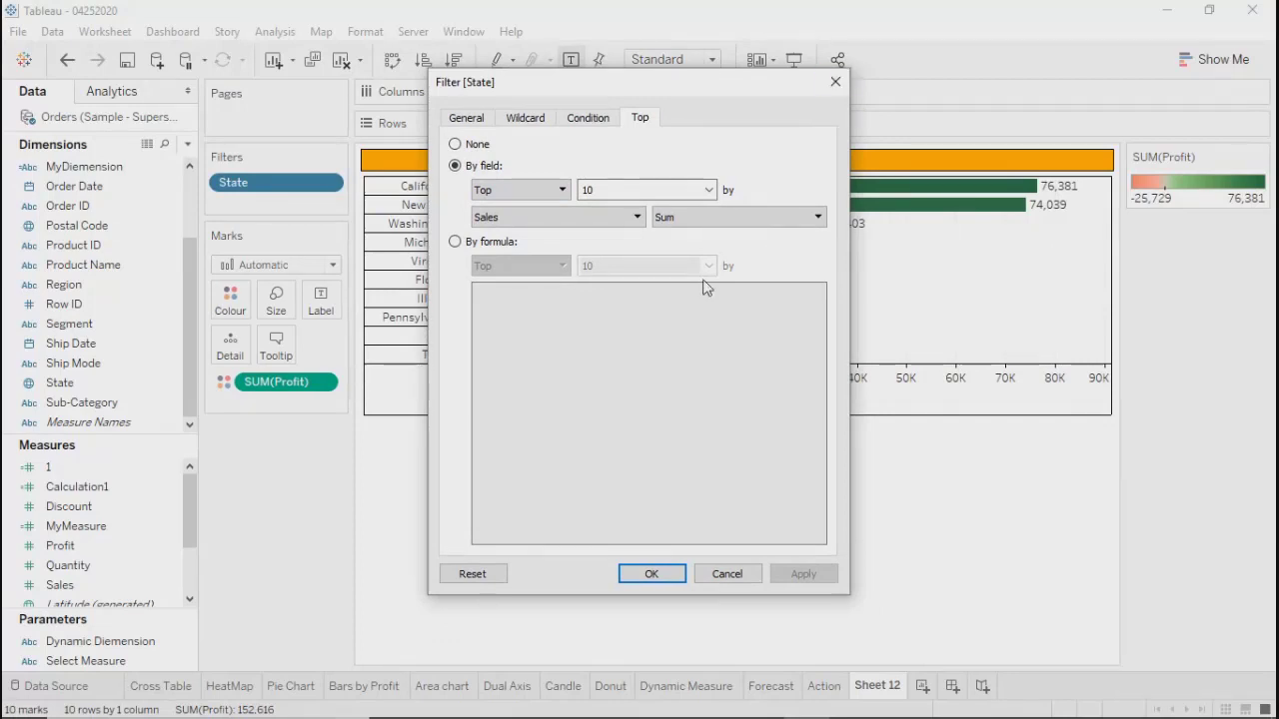
click(642, 190)
click(835, 81)
View the bar chart in presentation mode and return to the worksheet editing view.
click(794, 61)
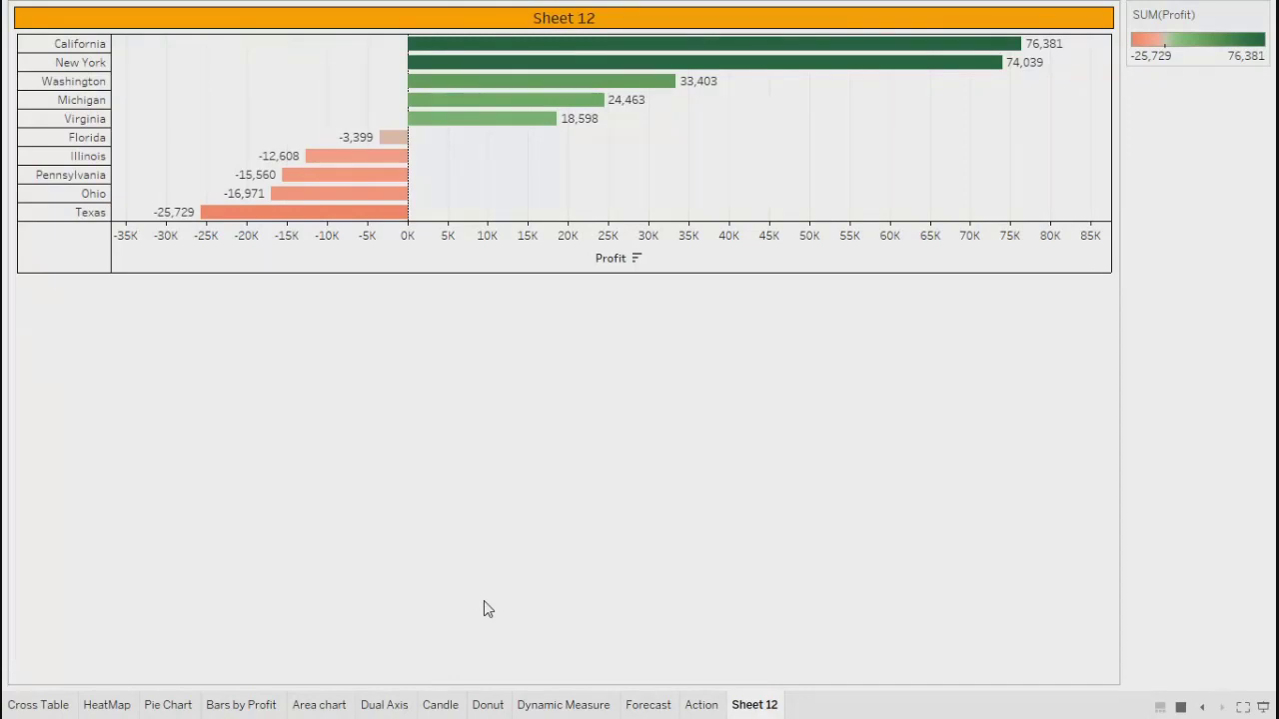
key(Escape)
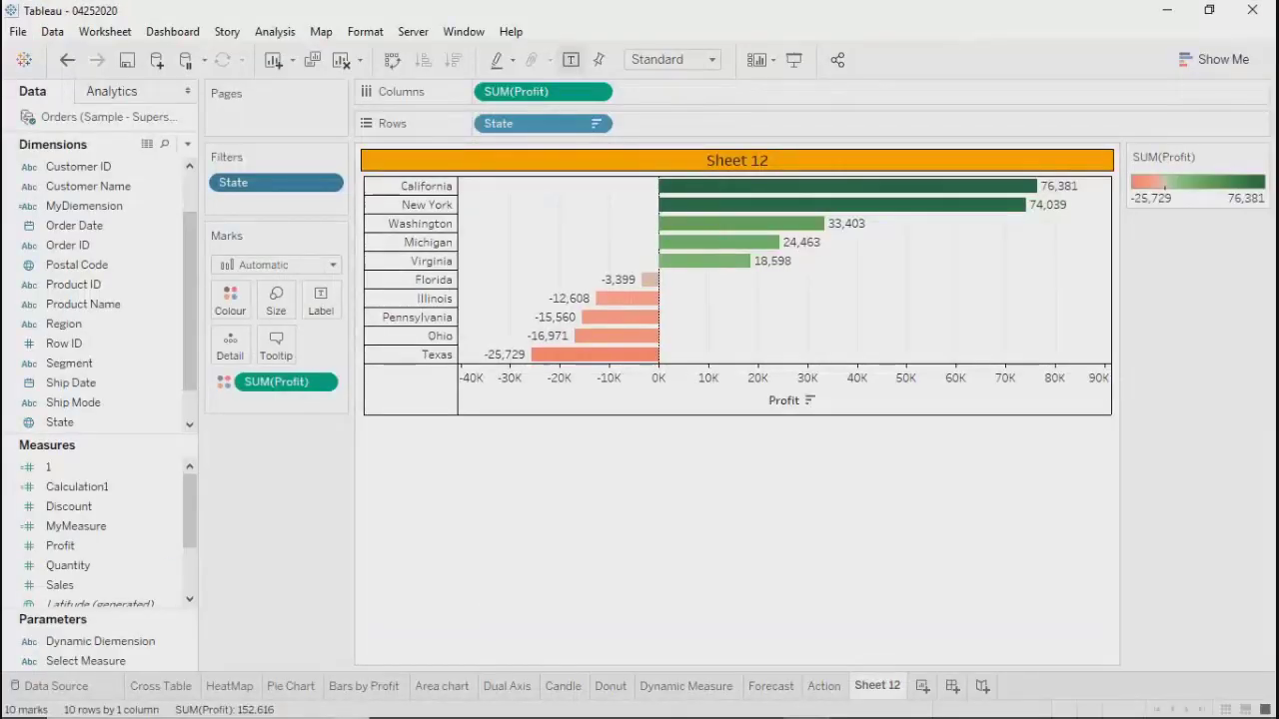
Show the State filter card beside the chart, look through its state list and hide the card.
click(329, 185)
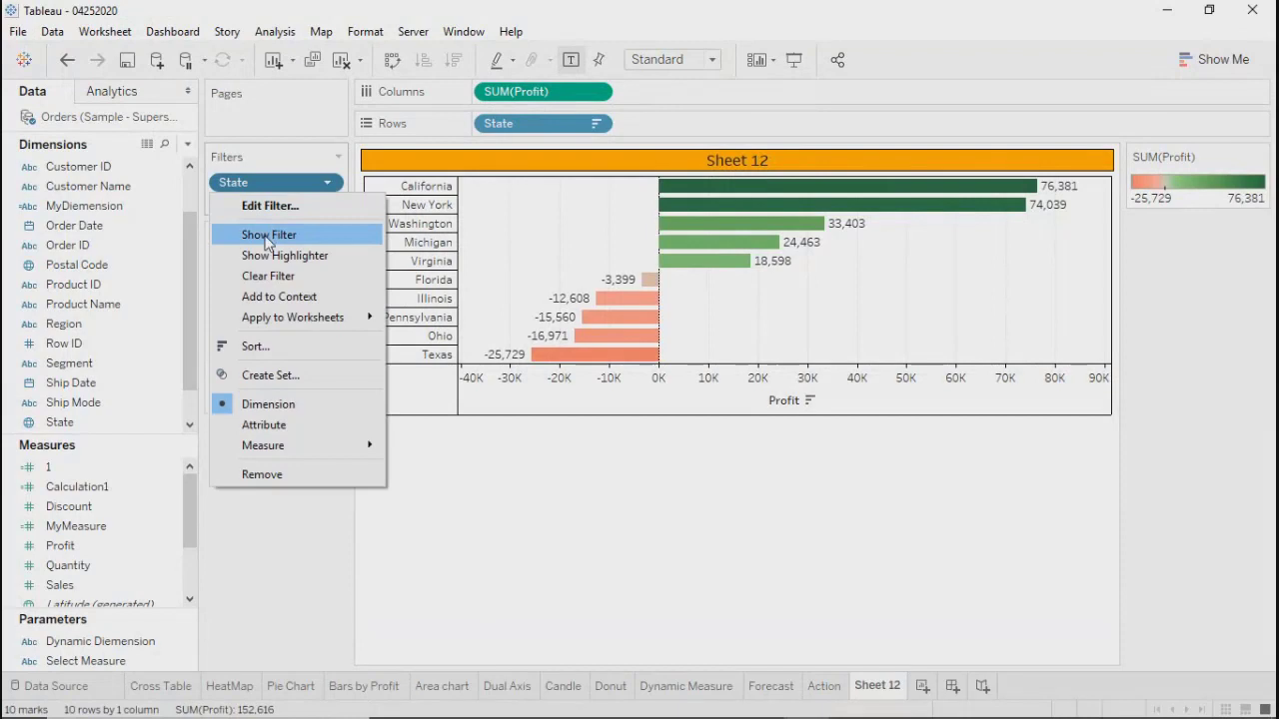
click(263, 234)
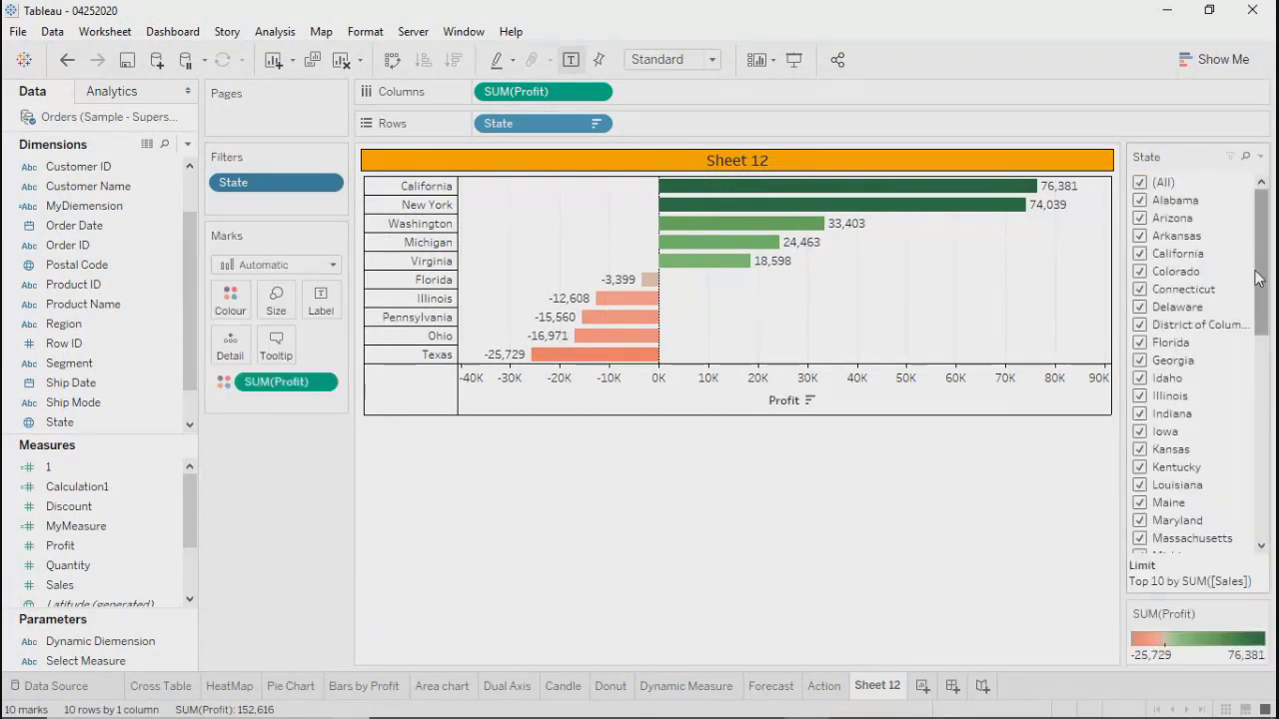
drag(1260, 278, 1274, 245)
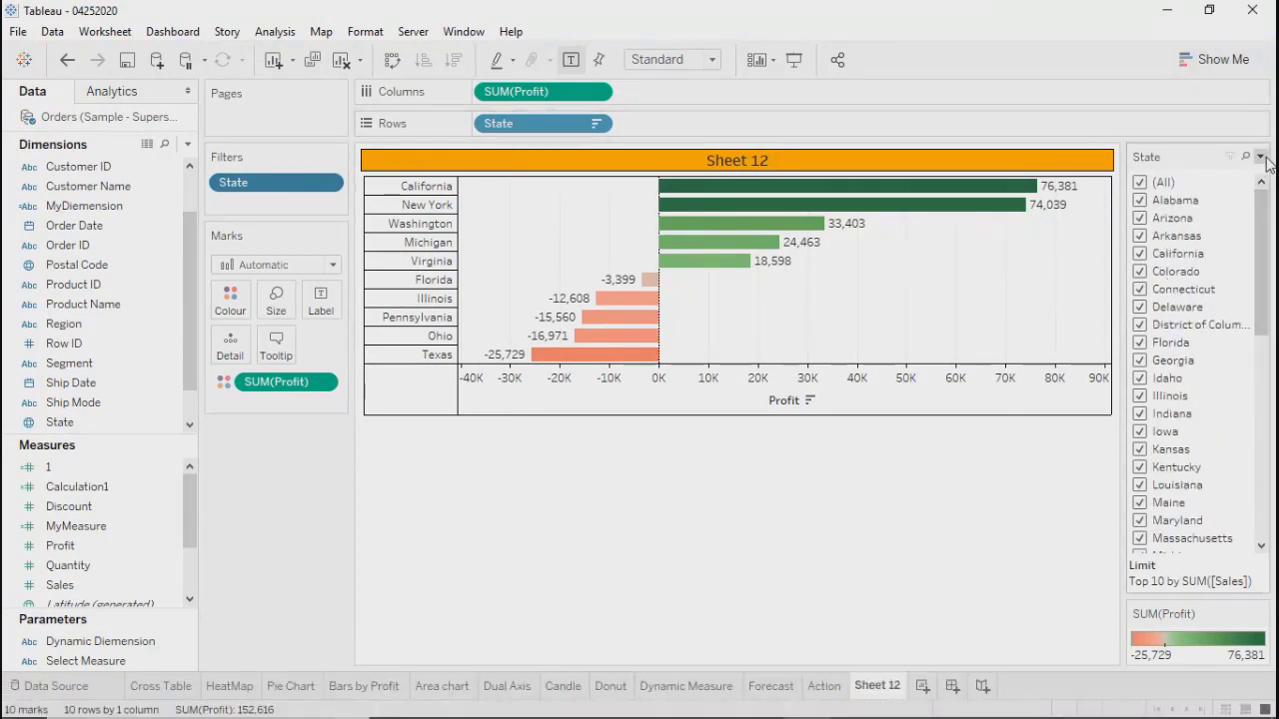
click(1261, 157)
click(1065, 592)
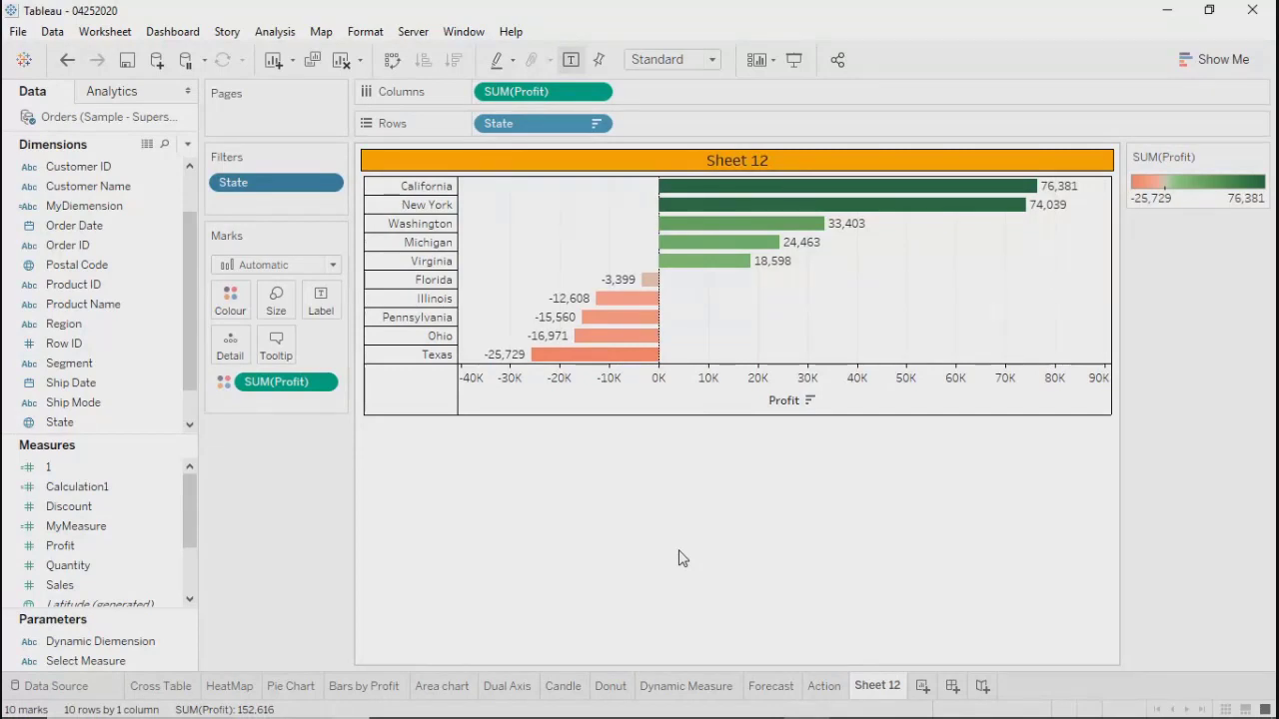
Edit the State filter's top limit by Sales and start a new parameter for the number of states.
mouse_move(194, 490)
mouse_down()
mouse_move(193, 565)
mouse_move(197, 476)
mouse_up()
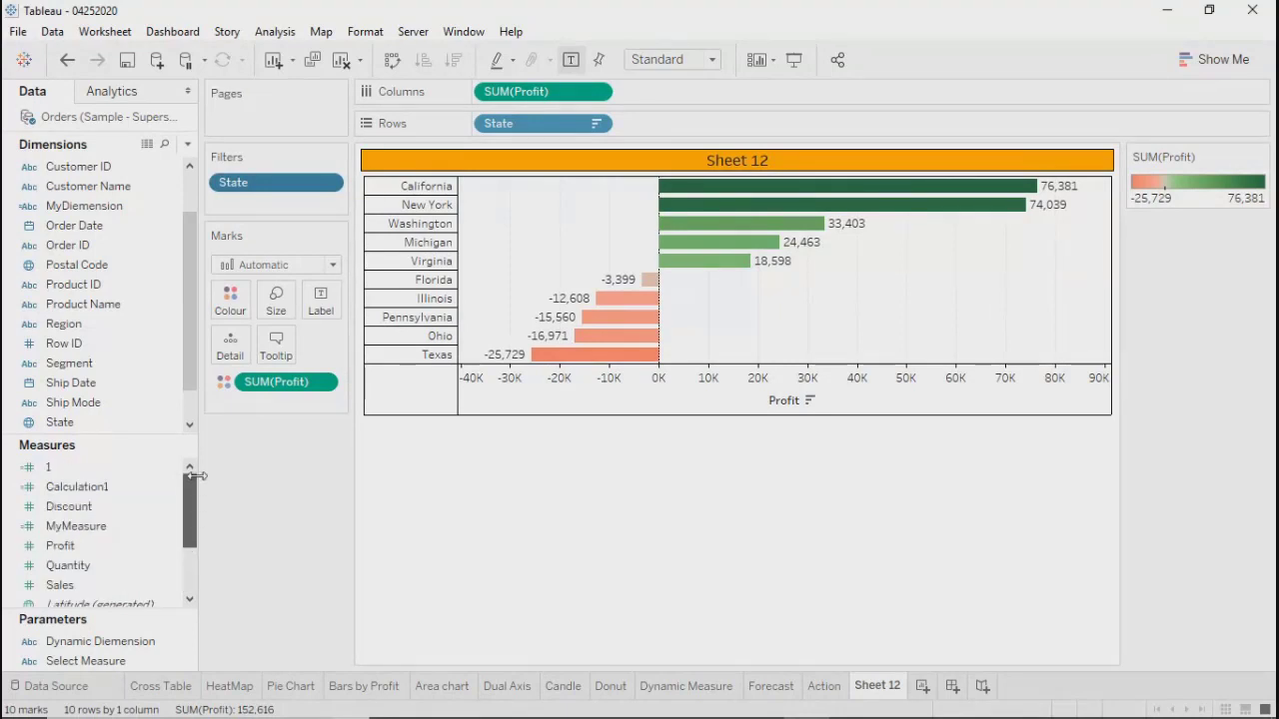
click(327, 184)
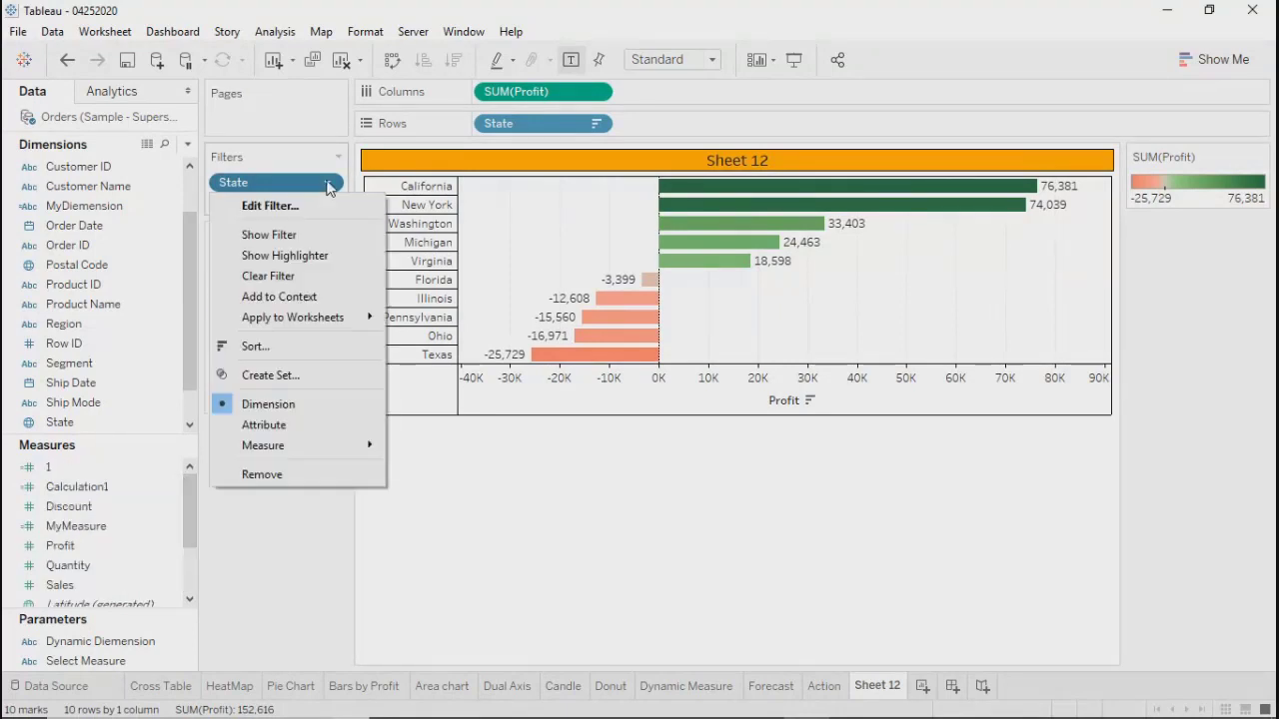
click(285, 208)
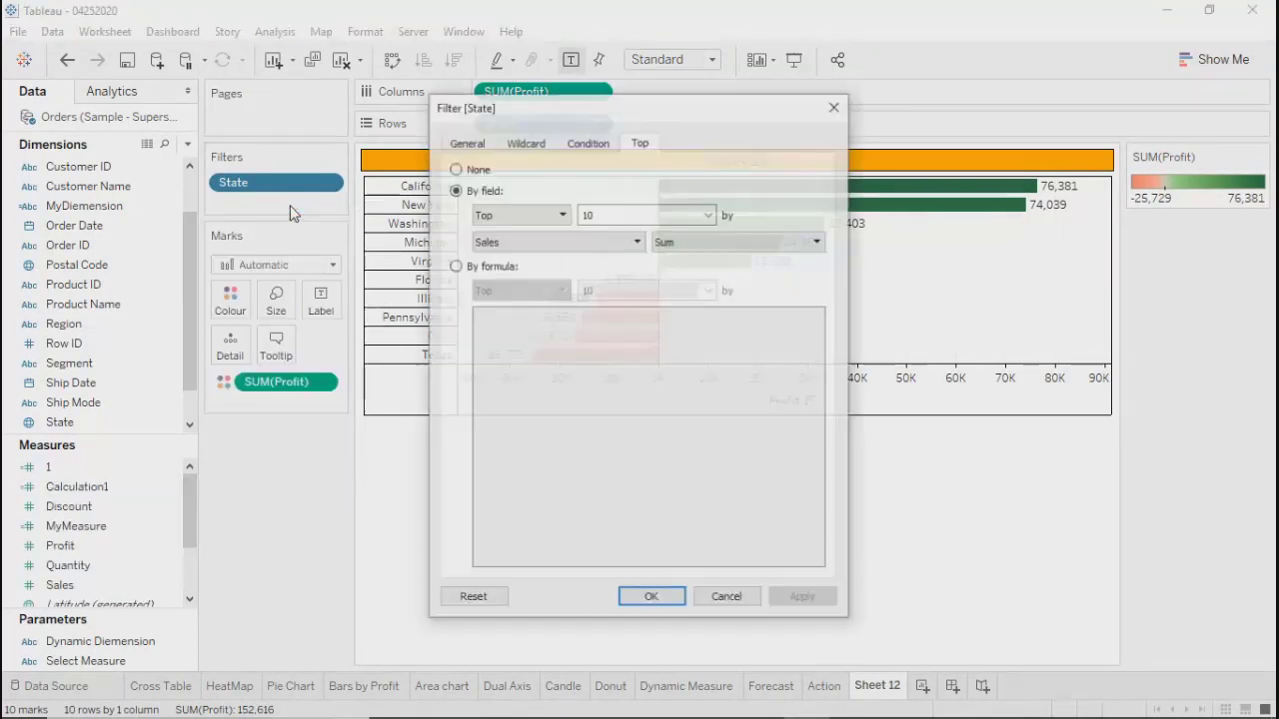
click(514, 215)
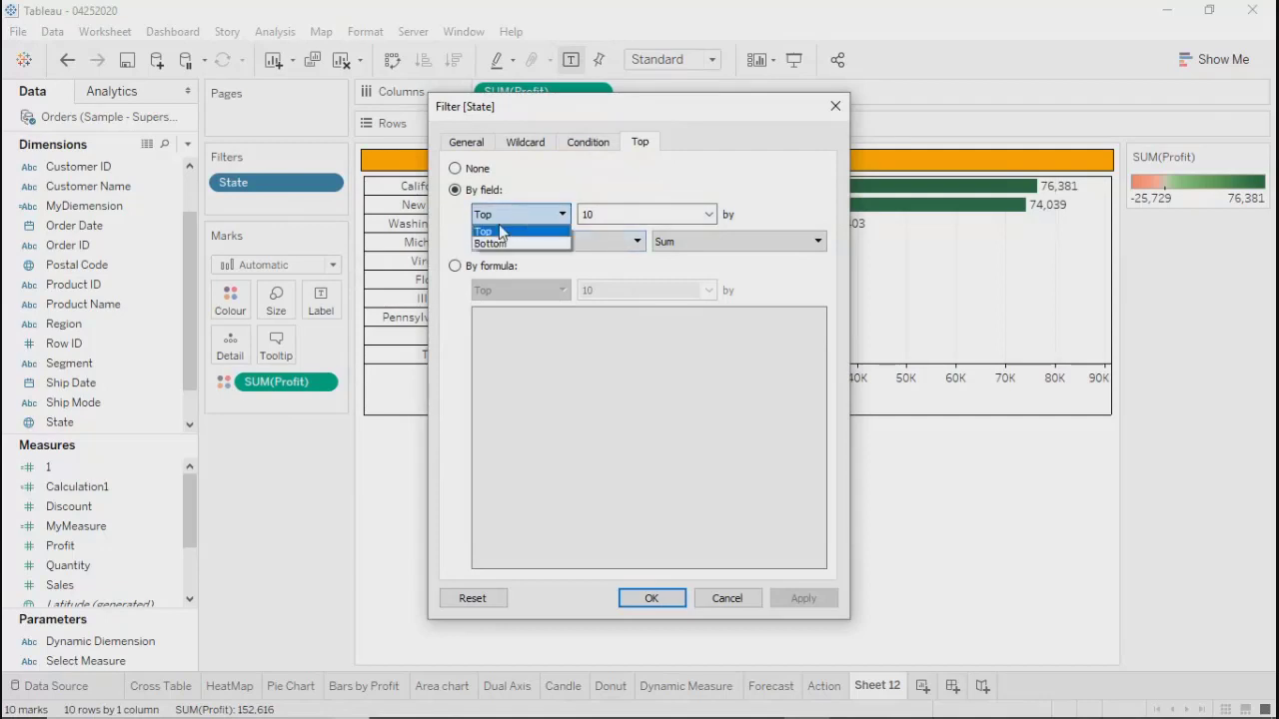
click(599, 165)
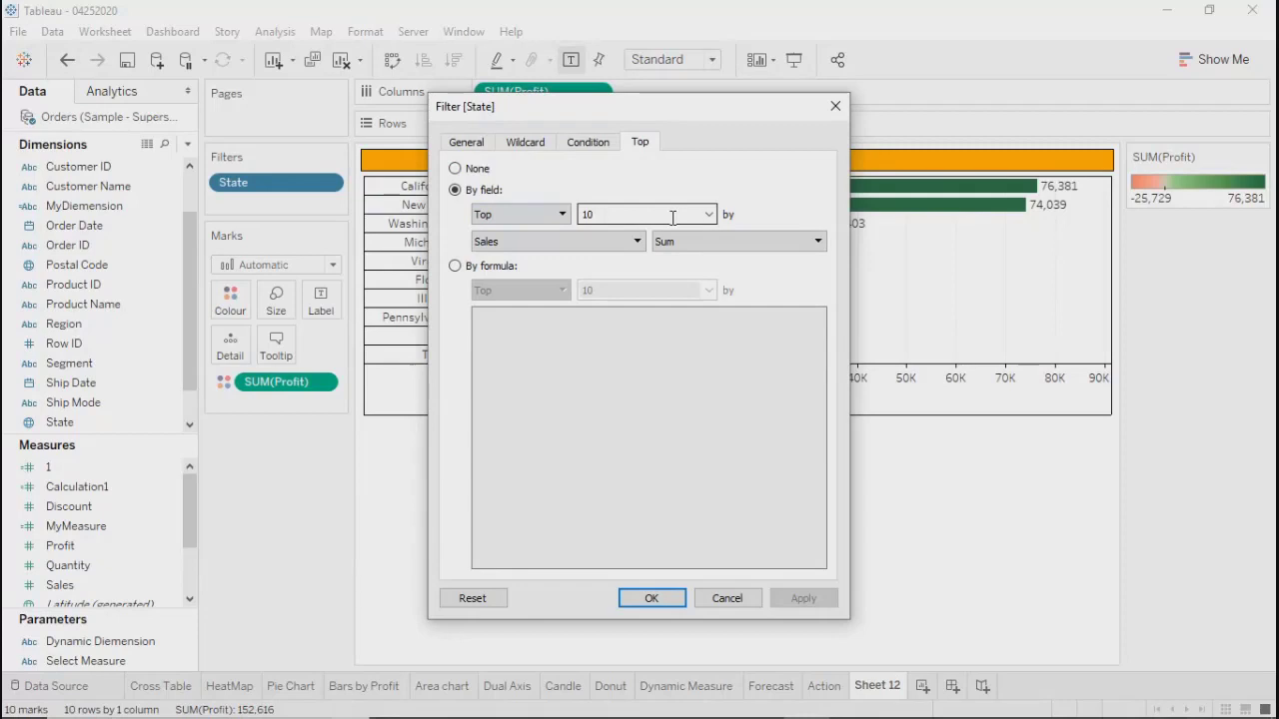
click(708, 214)
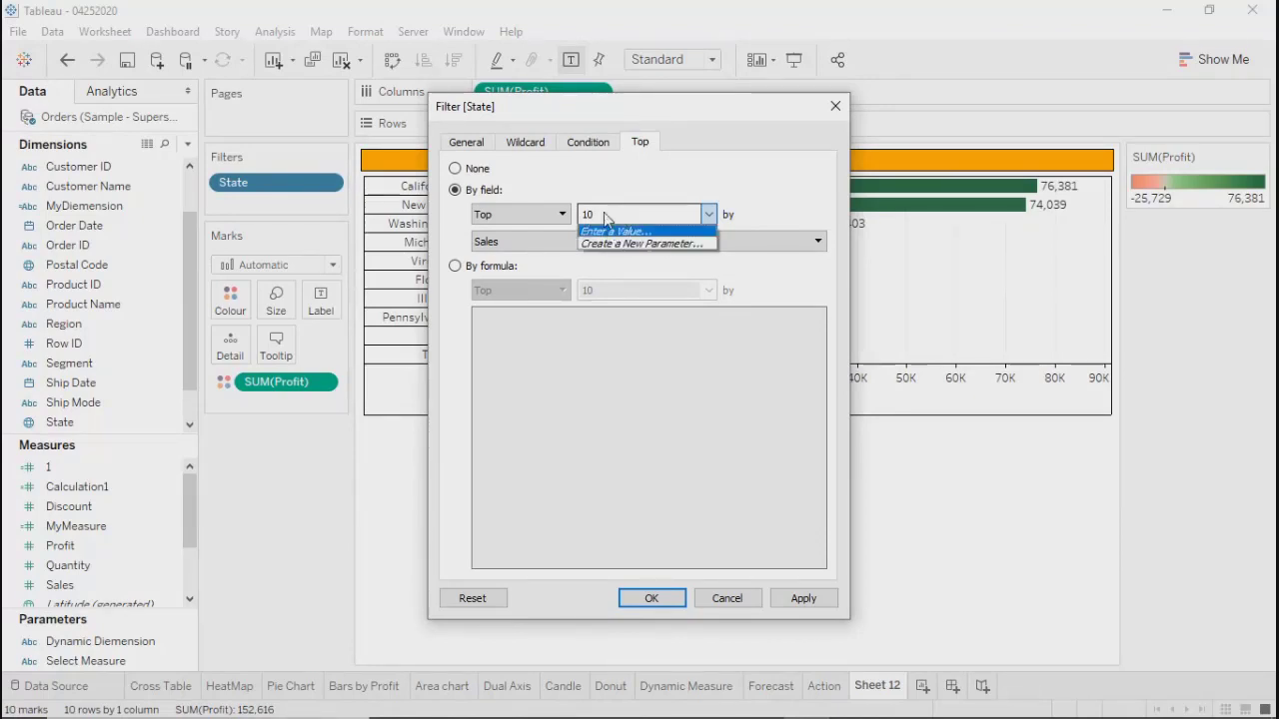
click(604, 216)
click(706, 214)
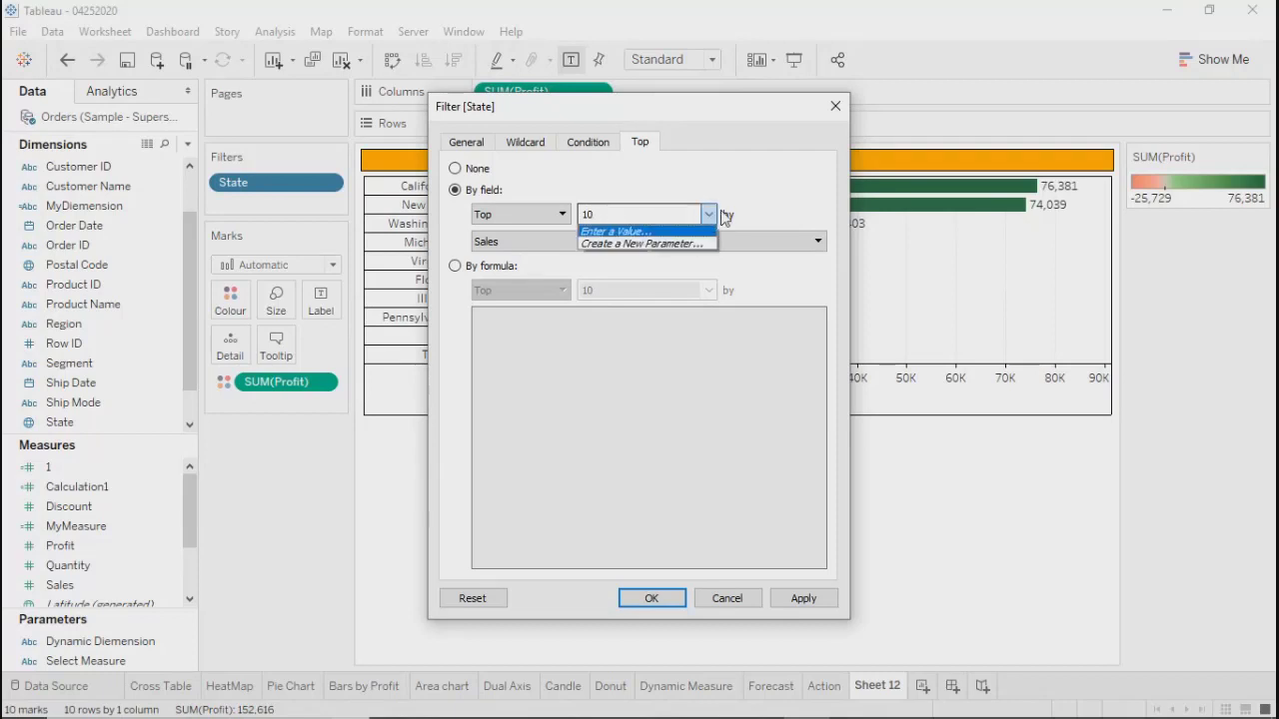
click(623, 246)
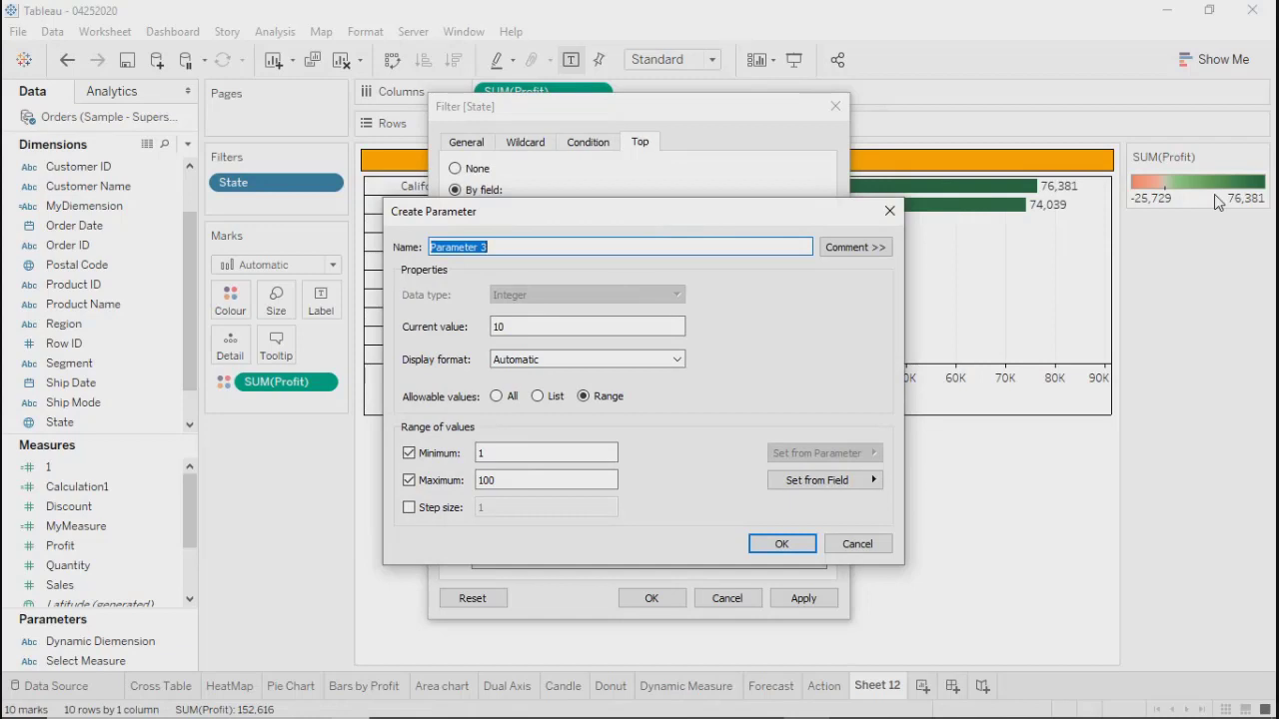
Name the new parameter Top States.
key(BackSpace)
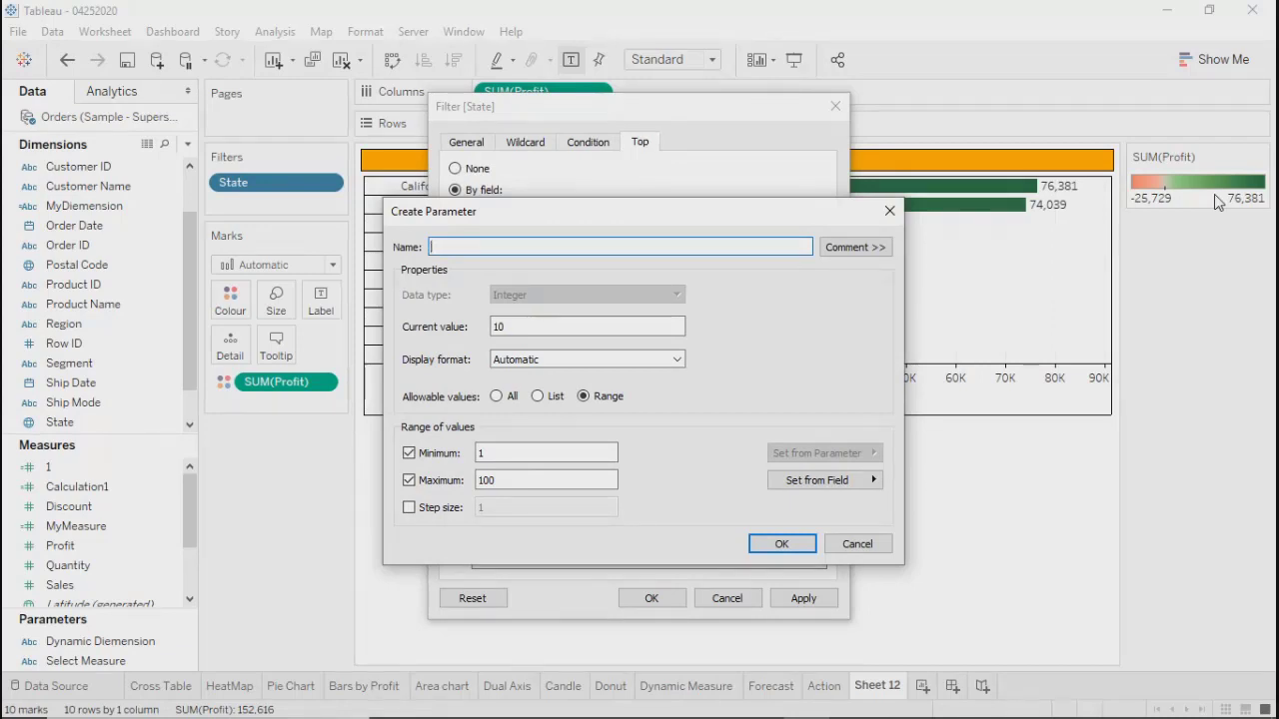
text(Field)
key(BackSpace)
key(BackSpace)
key(BackSpace)
key(BackSpace)
key(BackSpace)
text(T)
text(op/)
key(BackSpace)
text(F)
key(BackSpace)
text(sta)
key(BackSpace)
key(BackSpace)
key(BackSpace)
text(States)
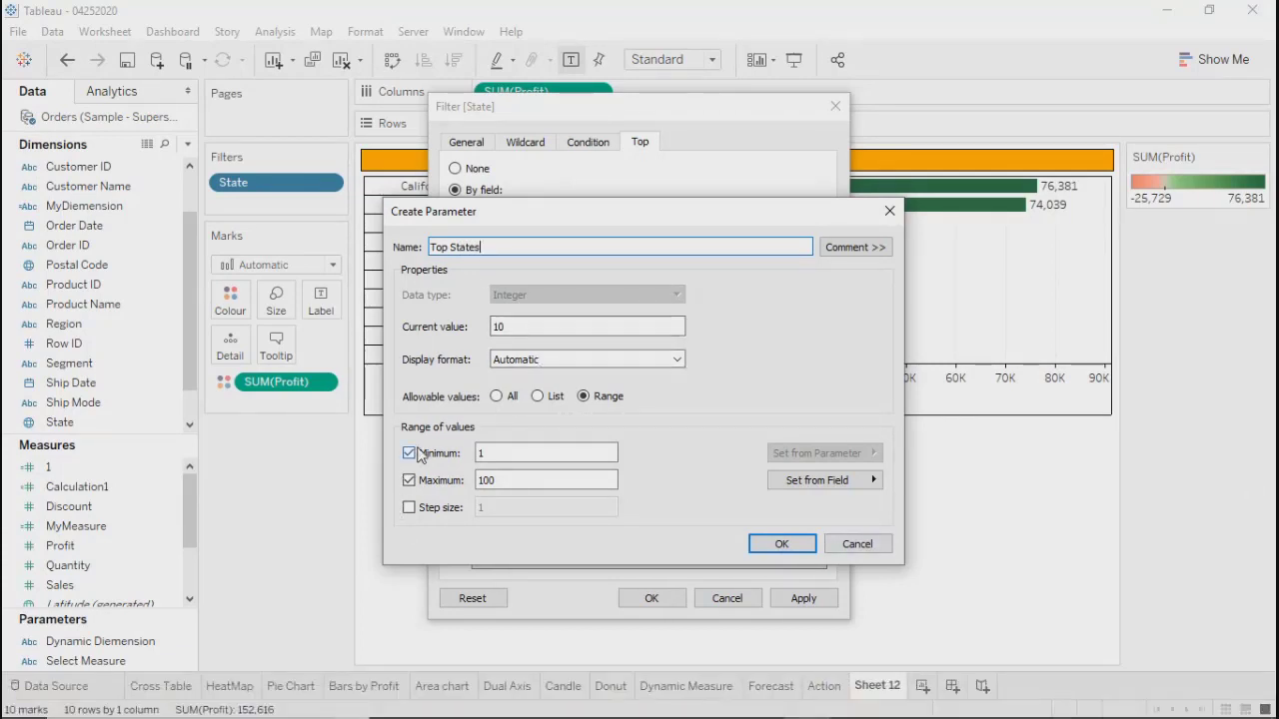
Set the parameter's maximum to 51, enable a step size of 1 and create the parameter.
click(495, 454)
click(519, 479)
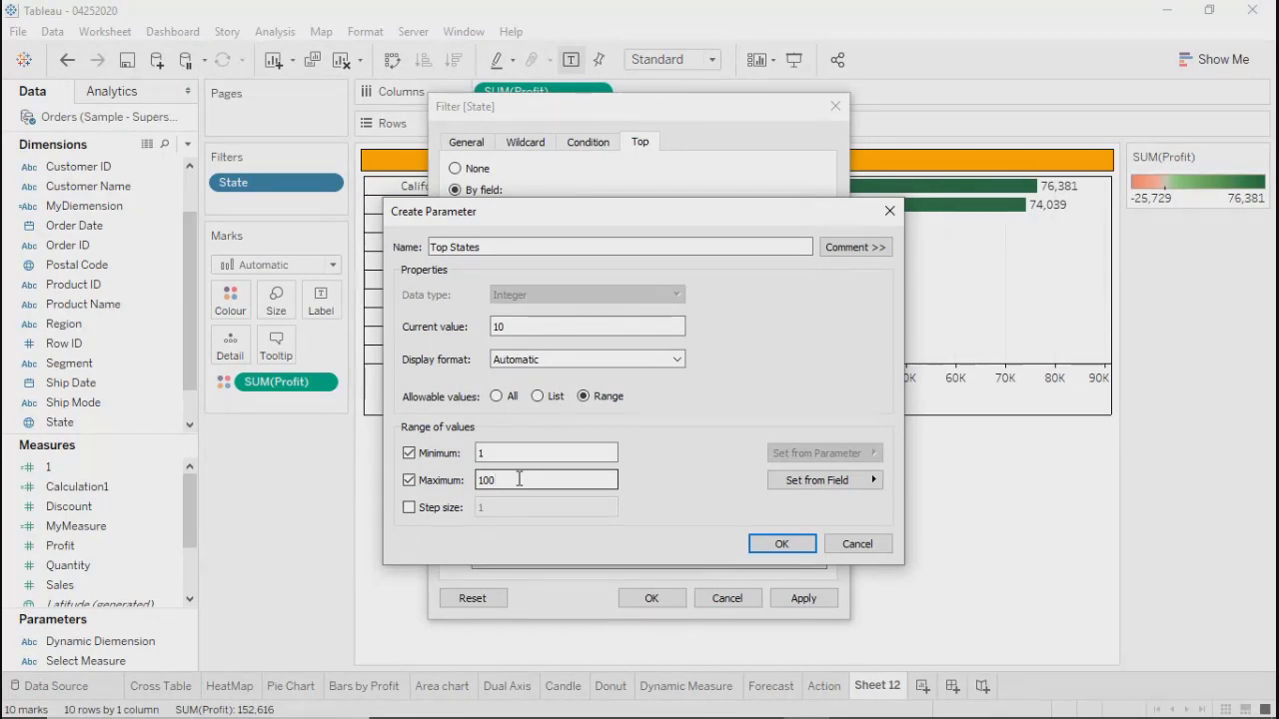
drag(483, 480, 540, 487)
text(51)
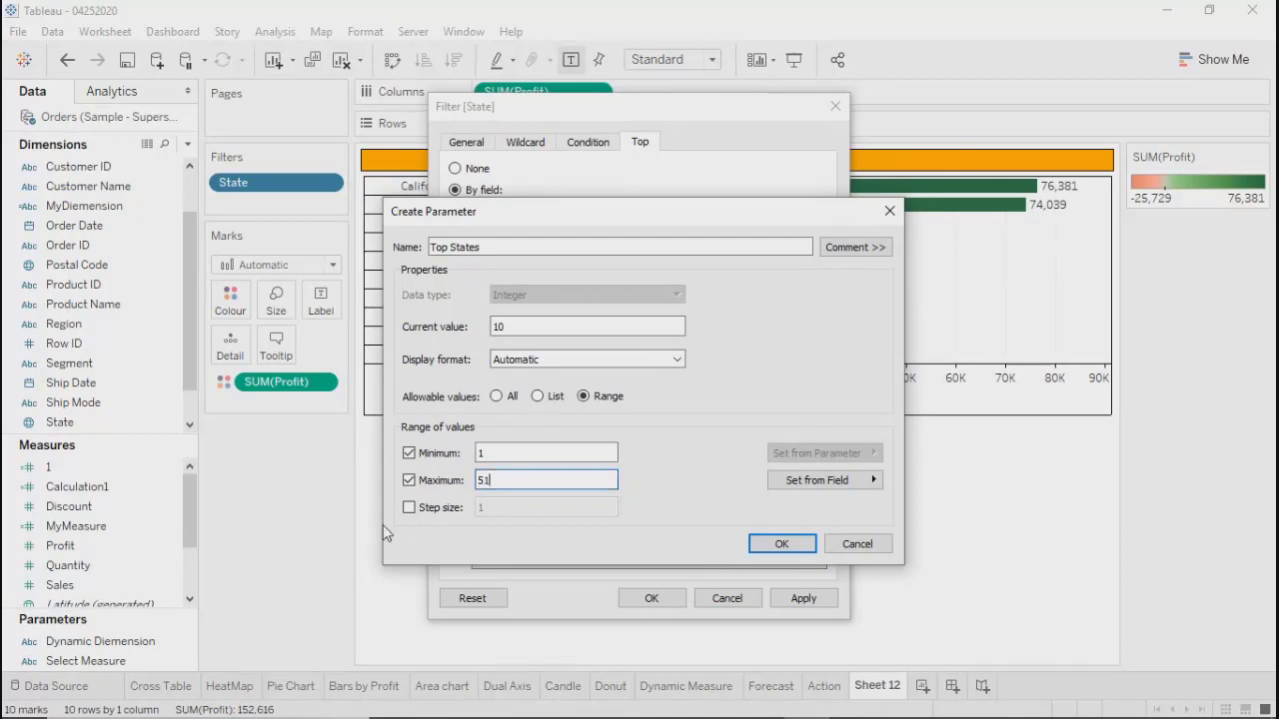
click(409, 508)
click(490, 508)
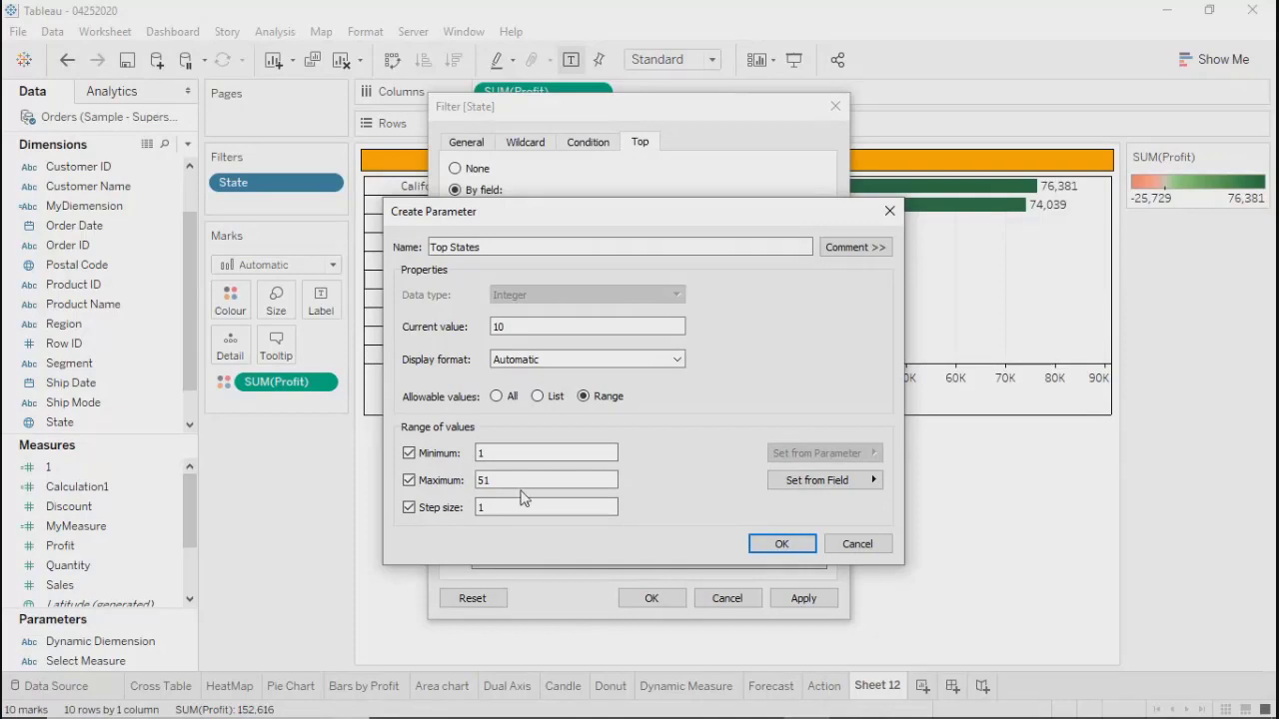
click(779, 546)
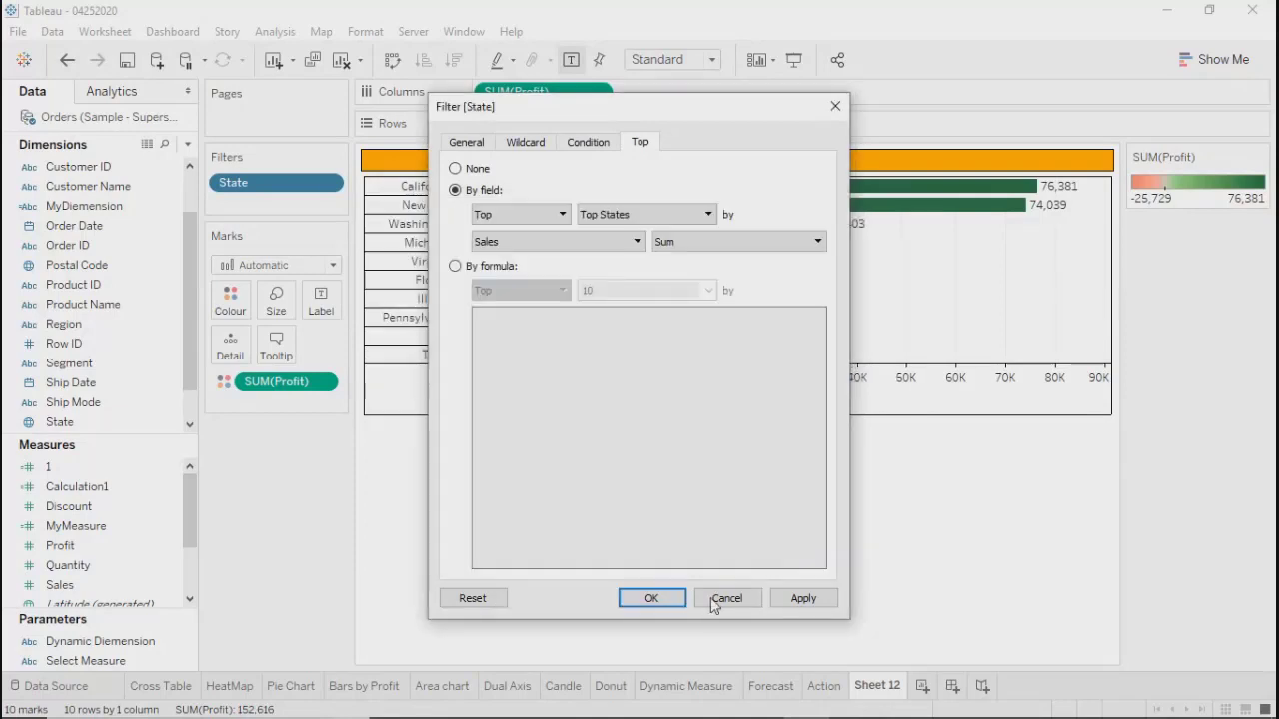
Apply the Top States limit to the State filter and hide the Profit colour legend.
click(804, 598)
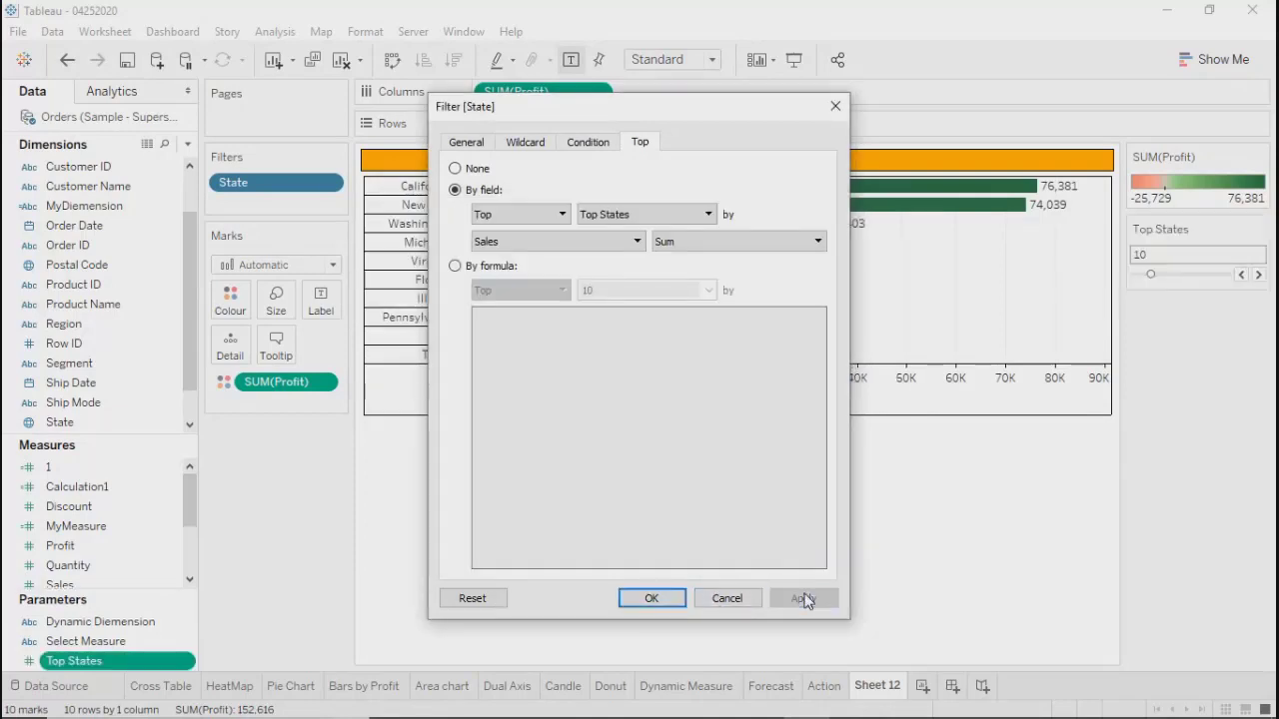
click(652, 598)
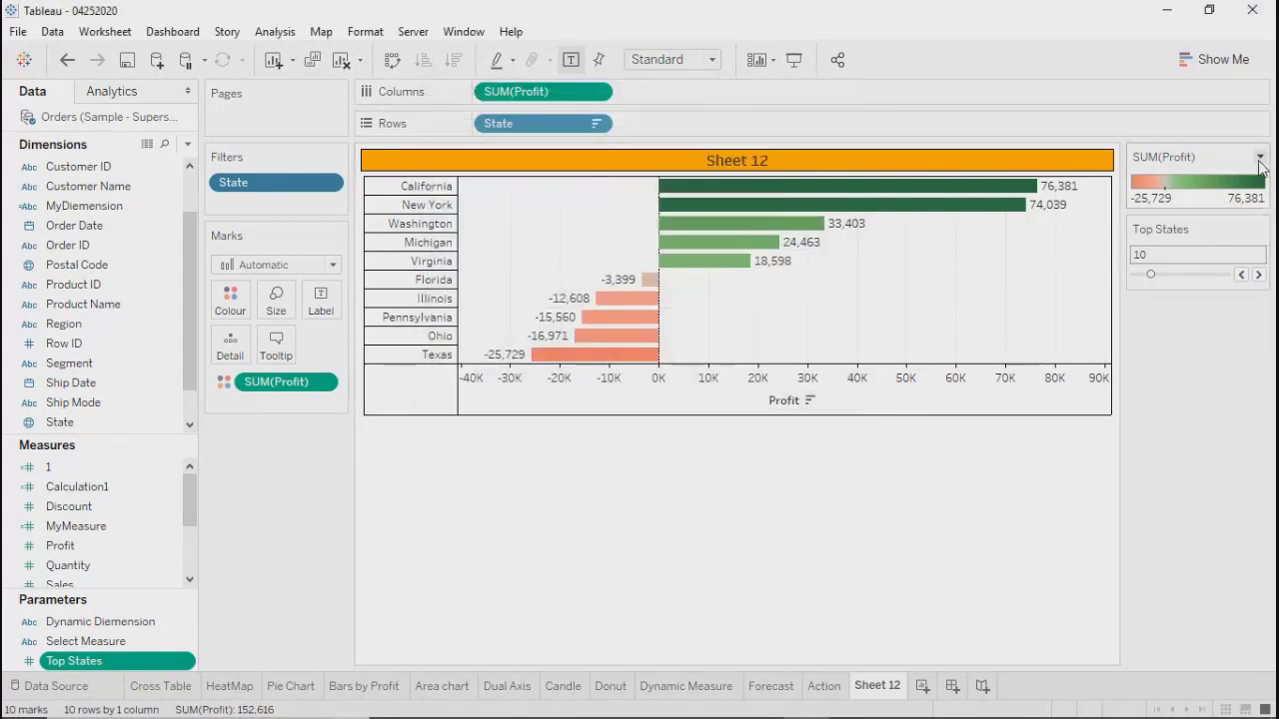
click(1260, 158)
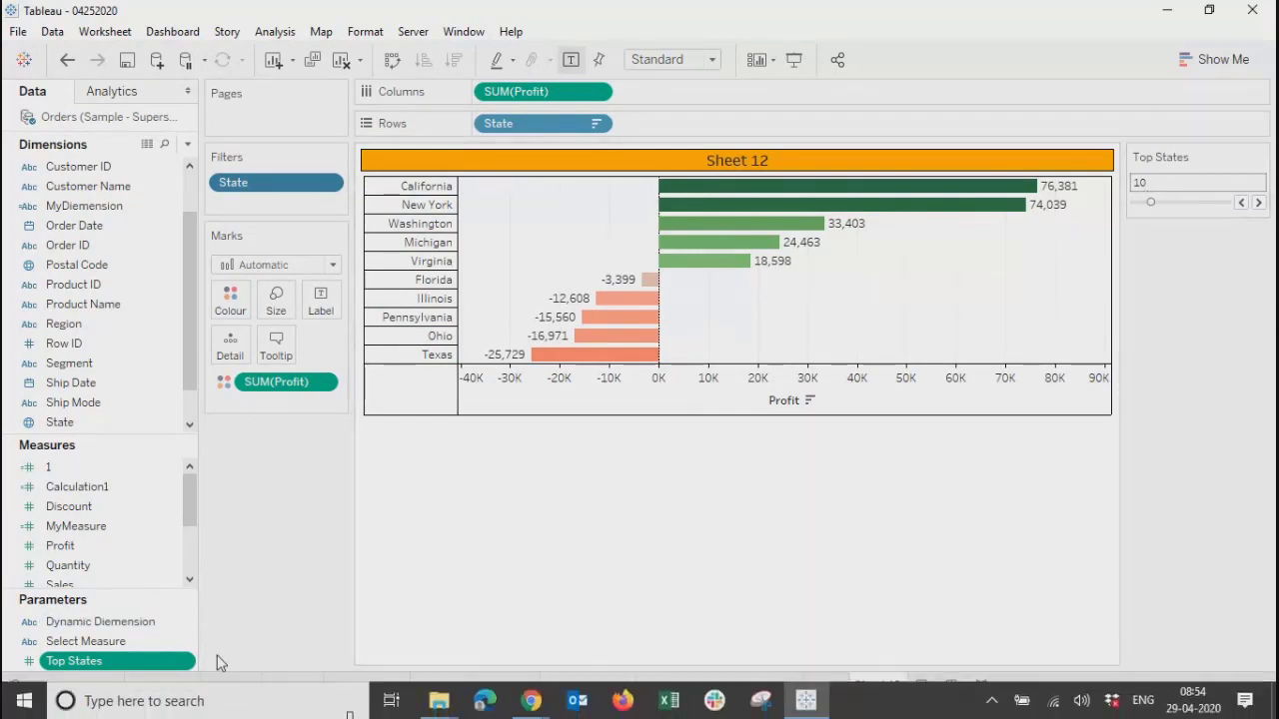
Review the Top States parameter's settings and close them without changes.
click(184, 663)
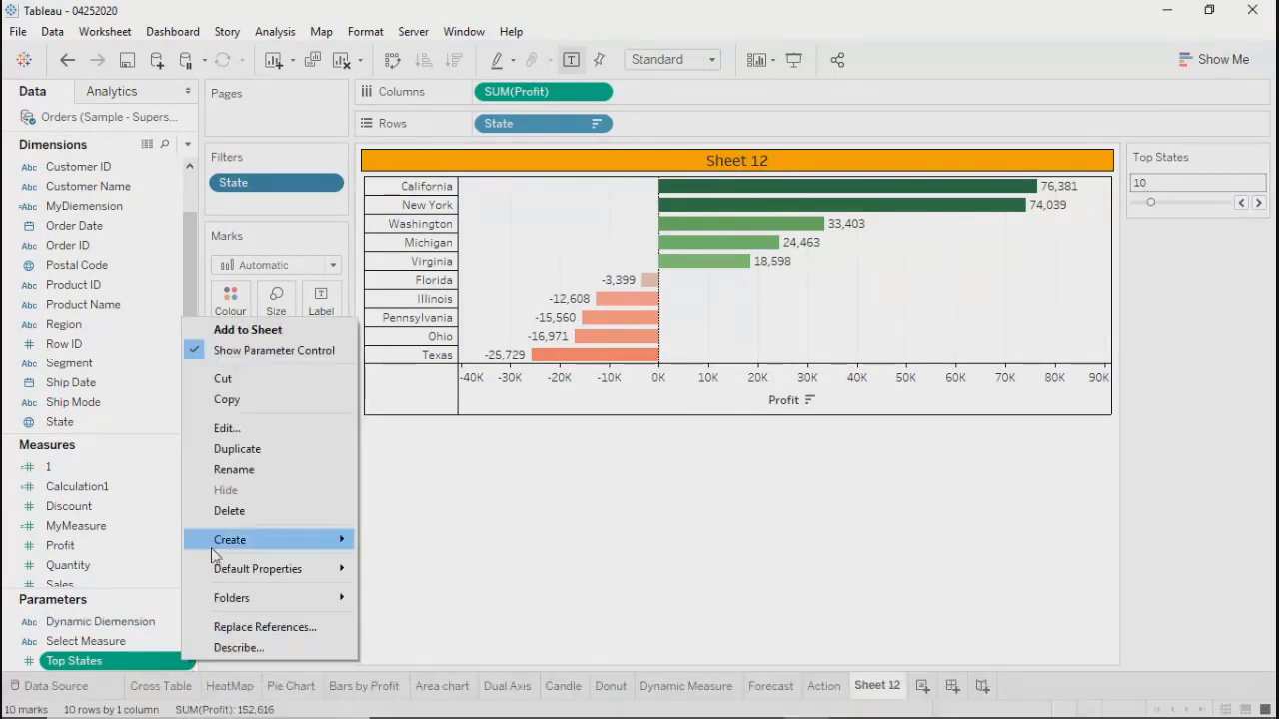
click(226, 429)
drag(582, 192, 392, 234)
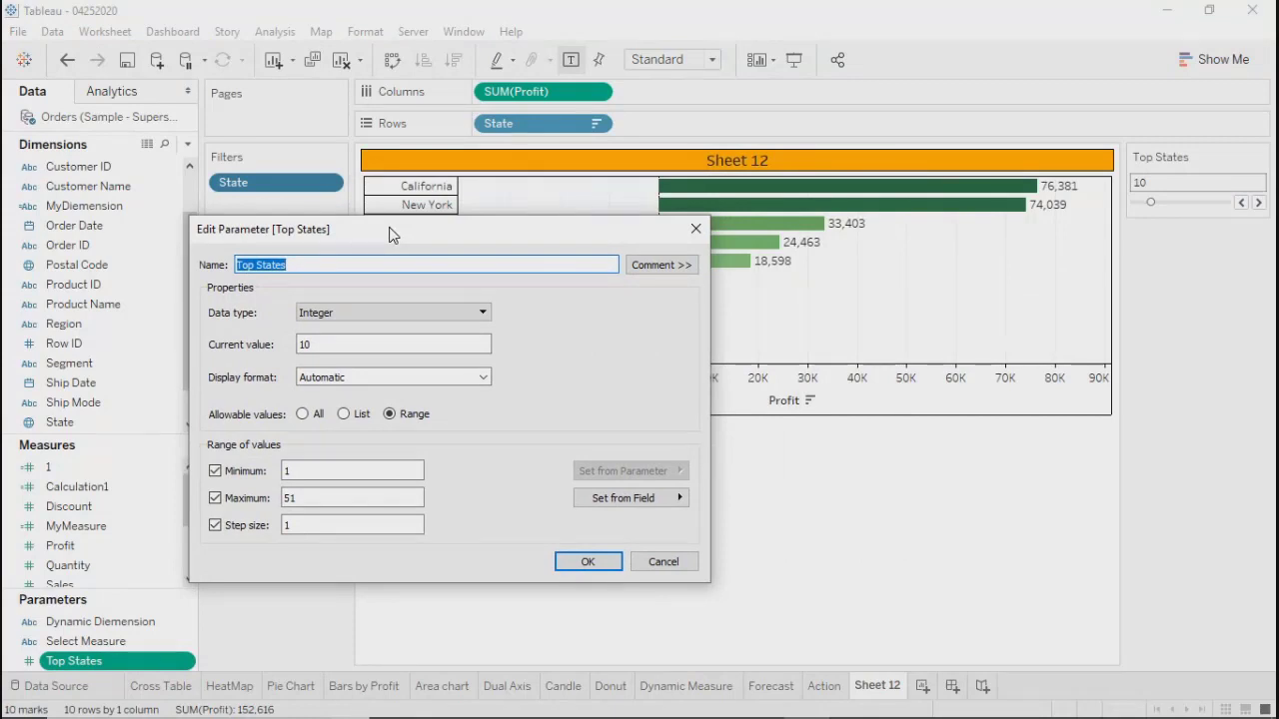
click(696, 229)
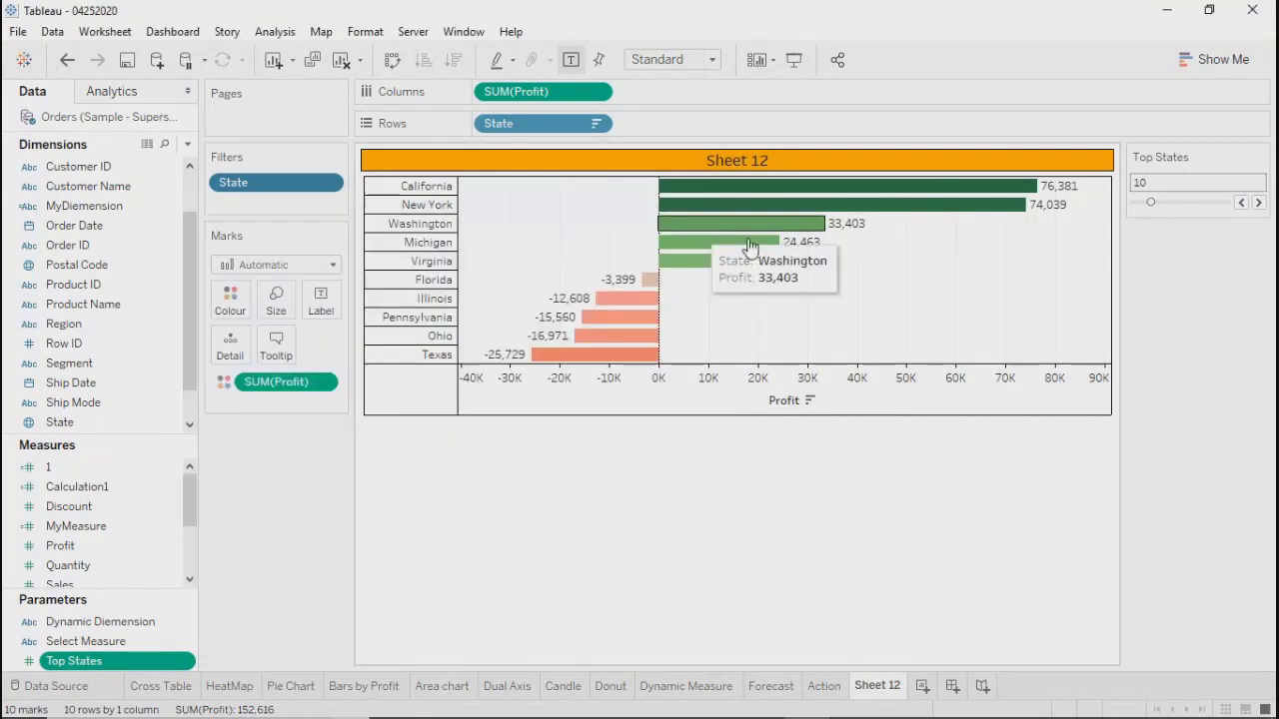
Raise the Top States value one step at a time from the parameter control until it reaches 19.
click(1258, 203)
click(1257, 203)
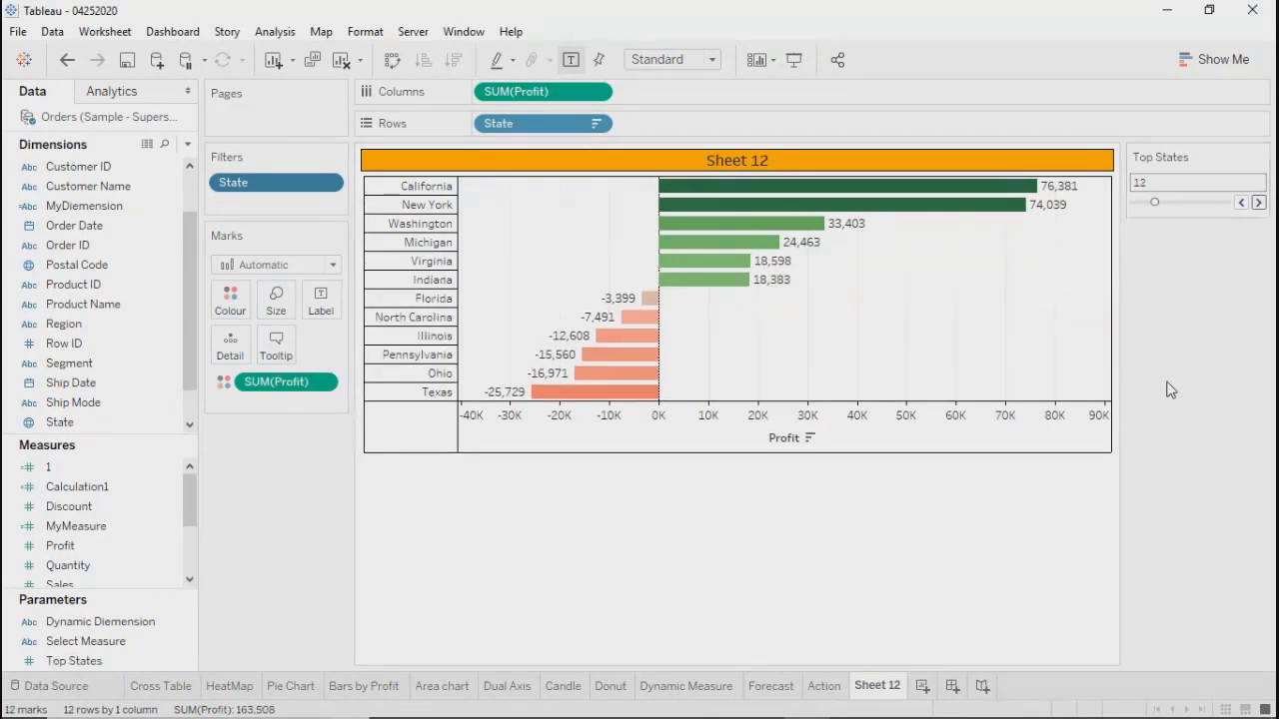
click(1261, 204)
click(1261, 204)
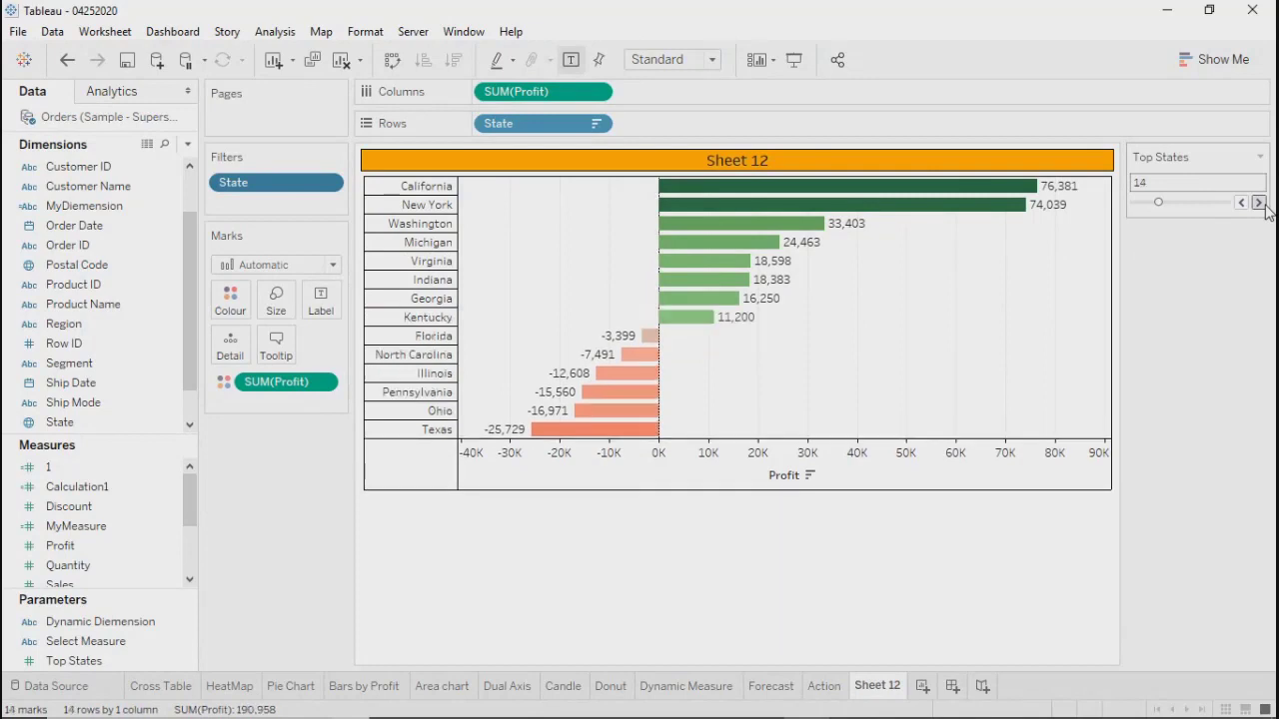
click(1260, 204)
click(1261, 204)
click(1261, 203)
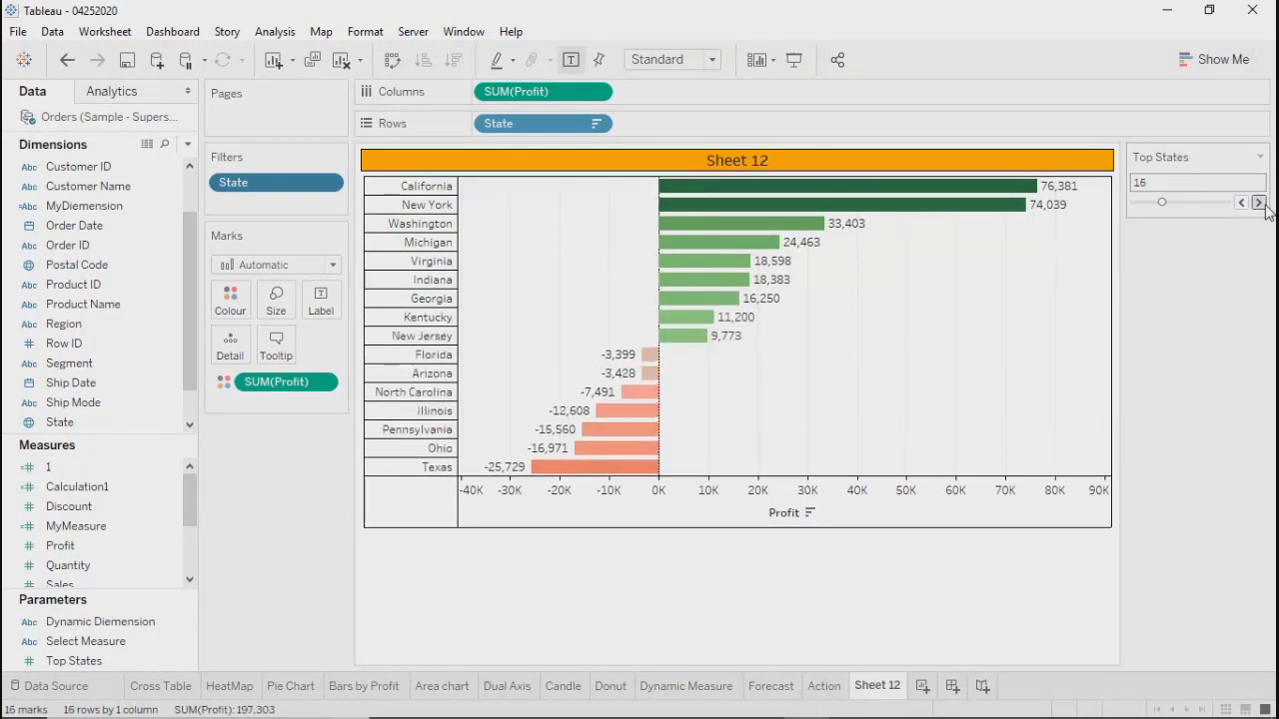
click(1261, 204)
click(1260, 204)
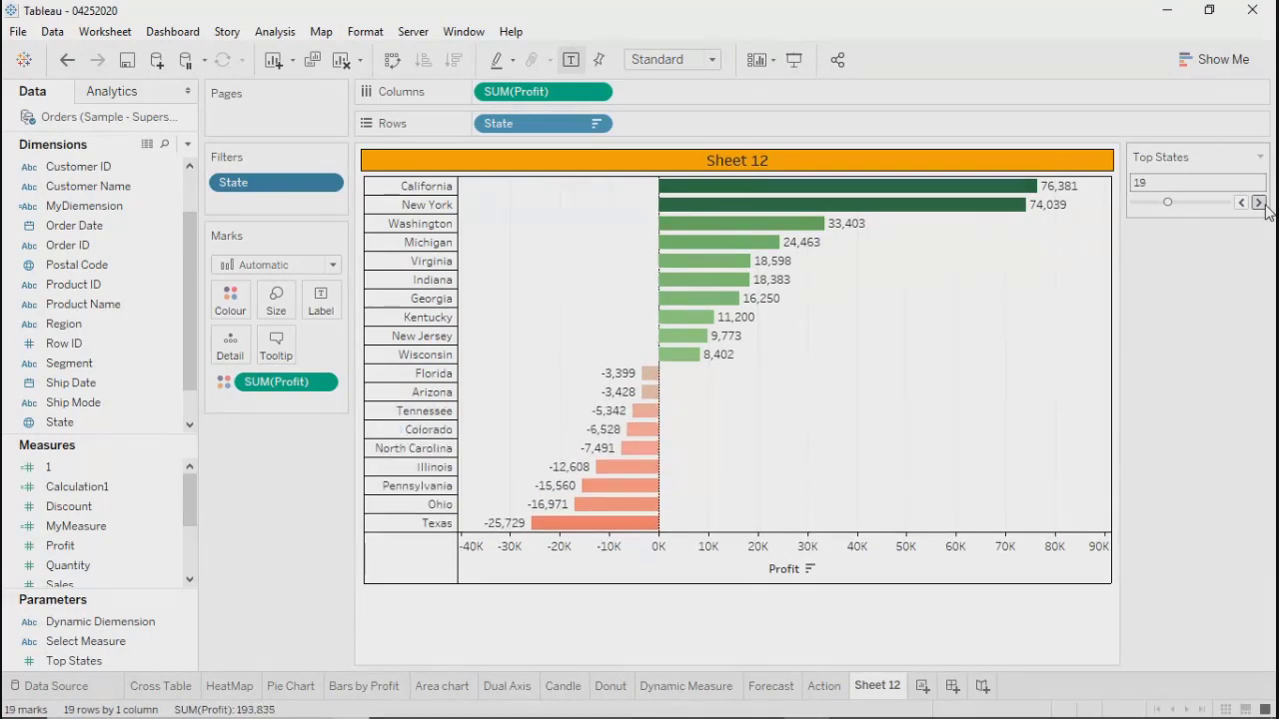
Vary the Top States value through 11, 24 and 16, ending at 32.
mouse_move(1170, 200)
mouse_down()
mouse_move(1137, 204)
mouse_move(1152, 208)
mouse_up()
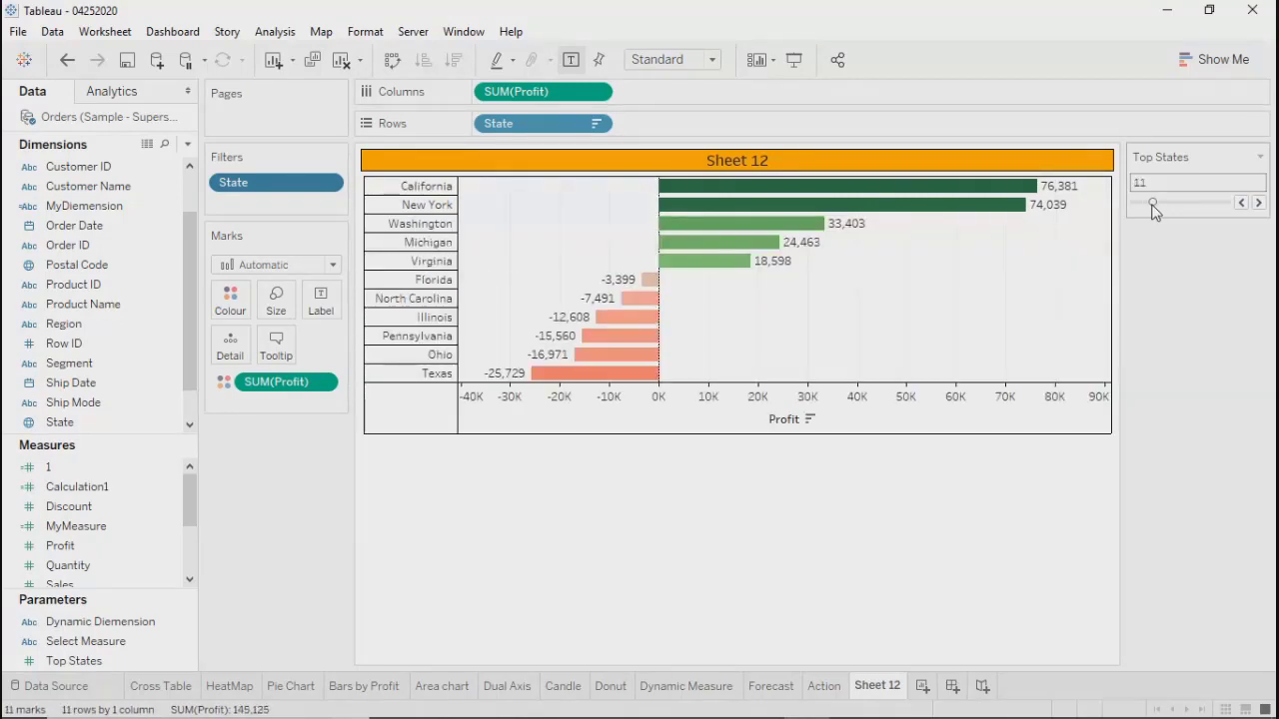
drag(1154, 206, 1175, 206)
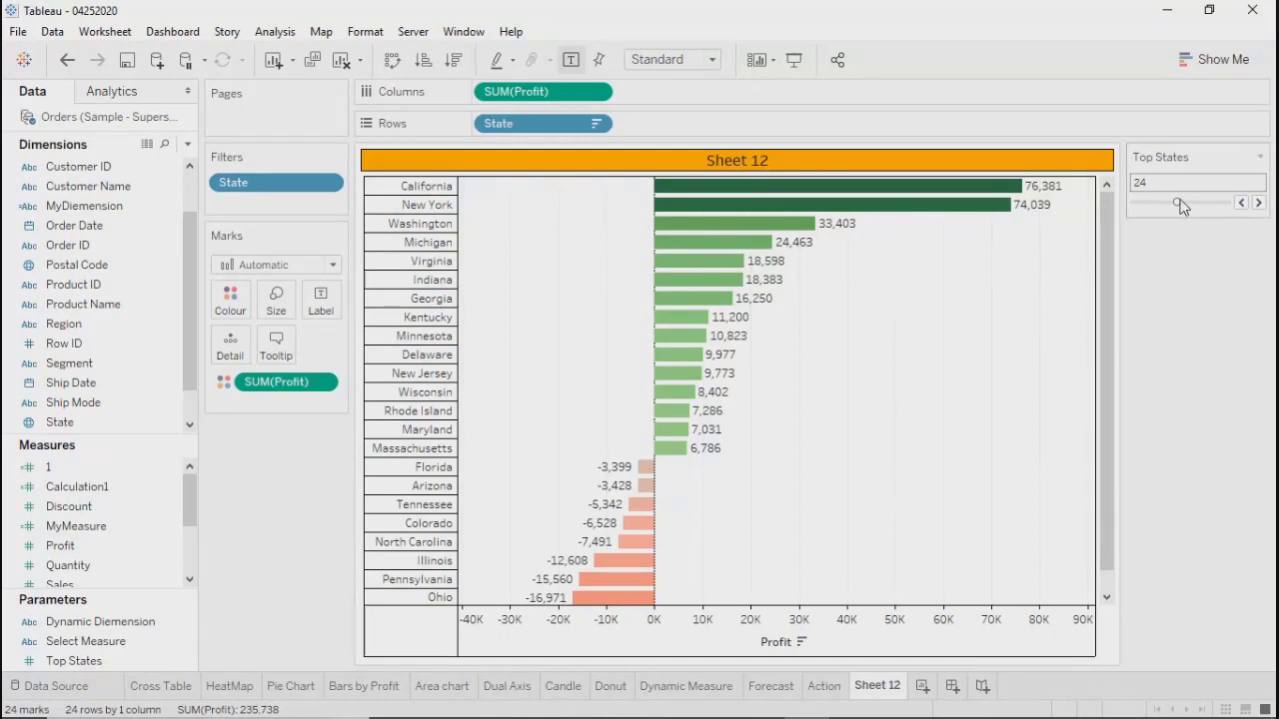
drag(1176, 200, 1161, 203)
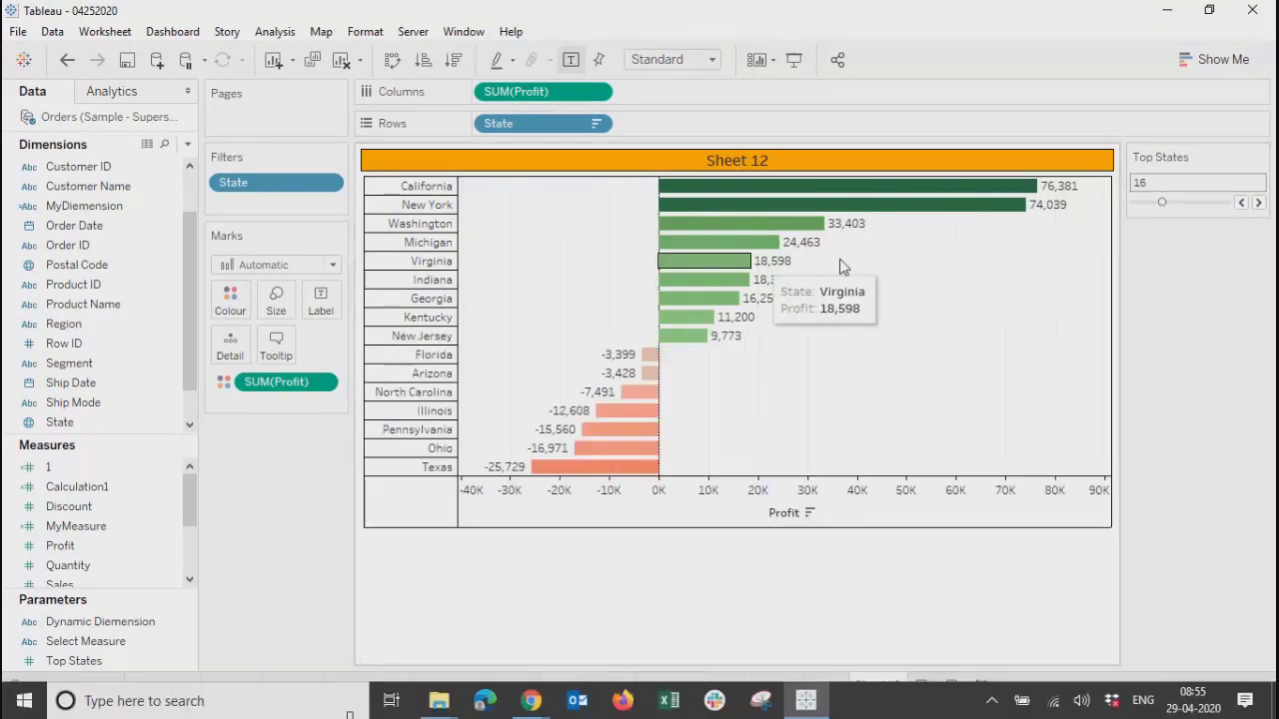
drag(1161, 203, 1189, 203)
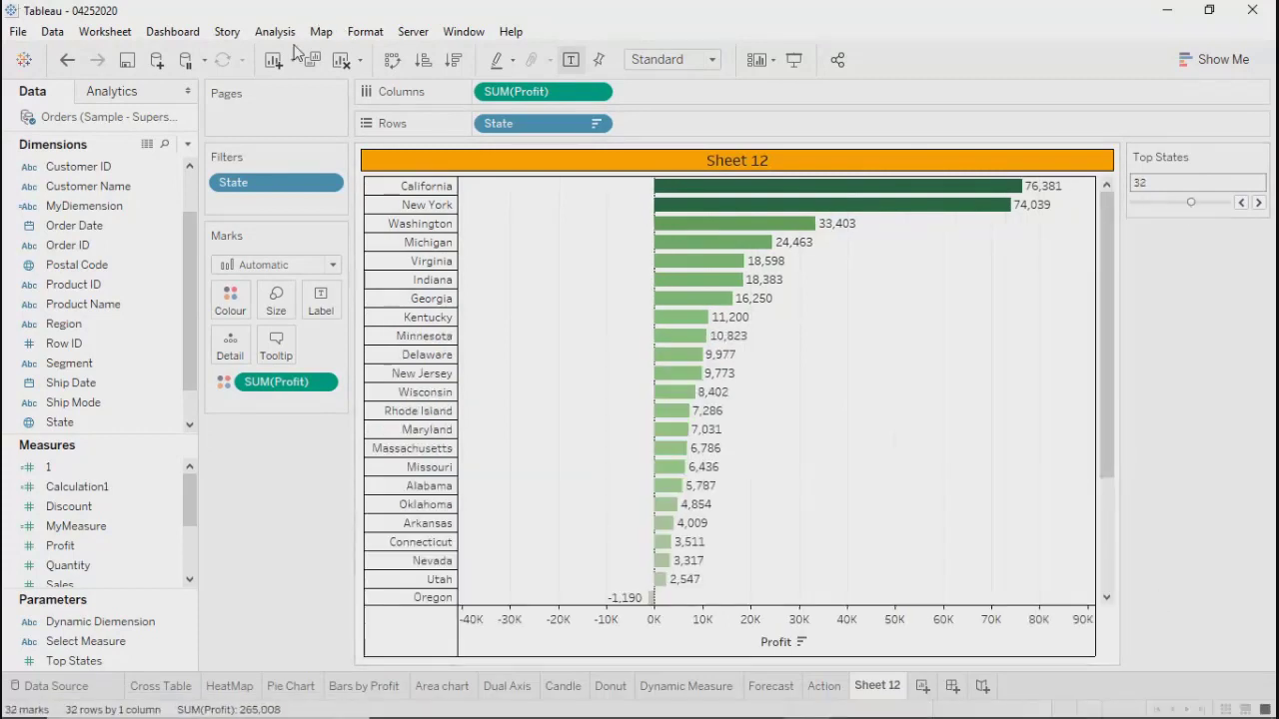
click(365, 31)
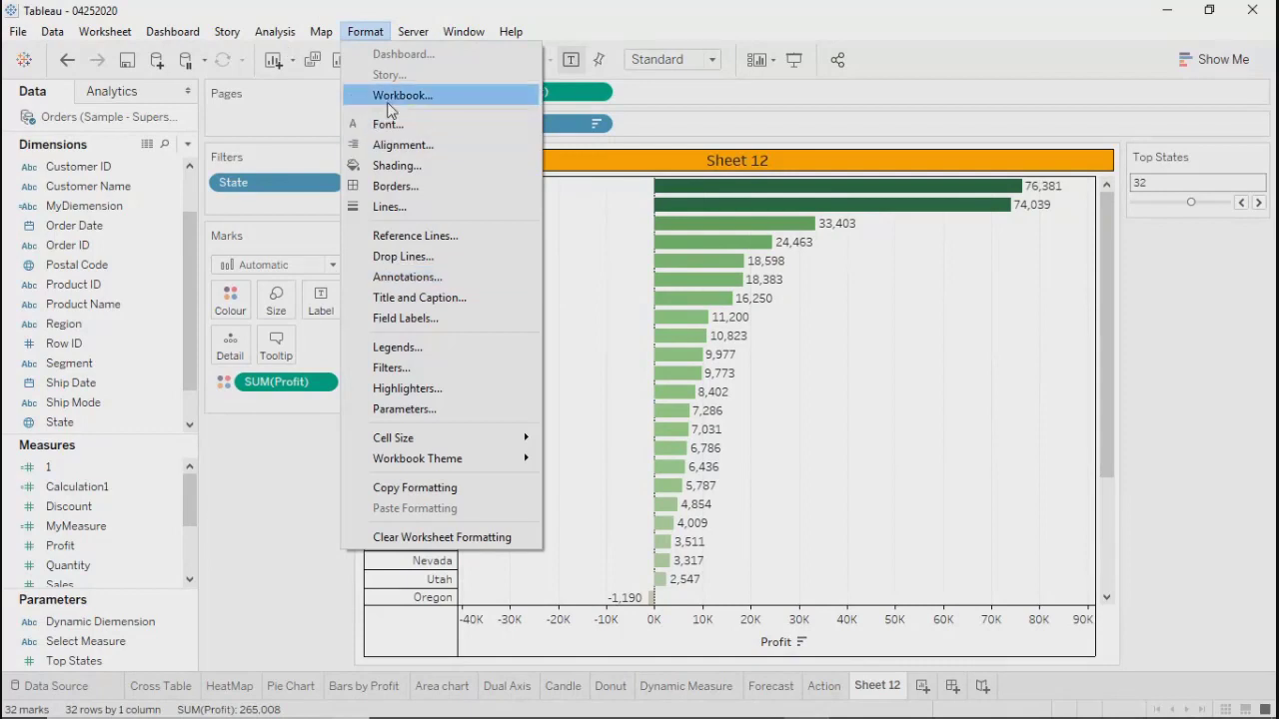
mouse_move(276, 35)
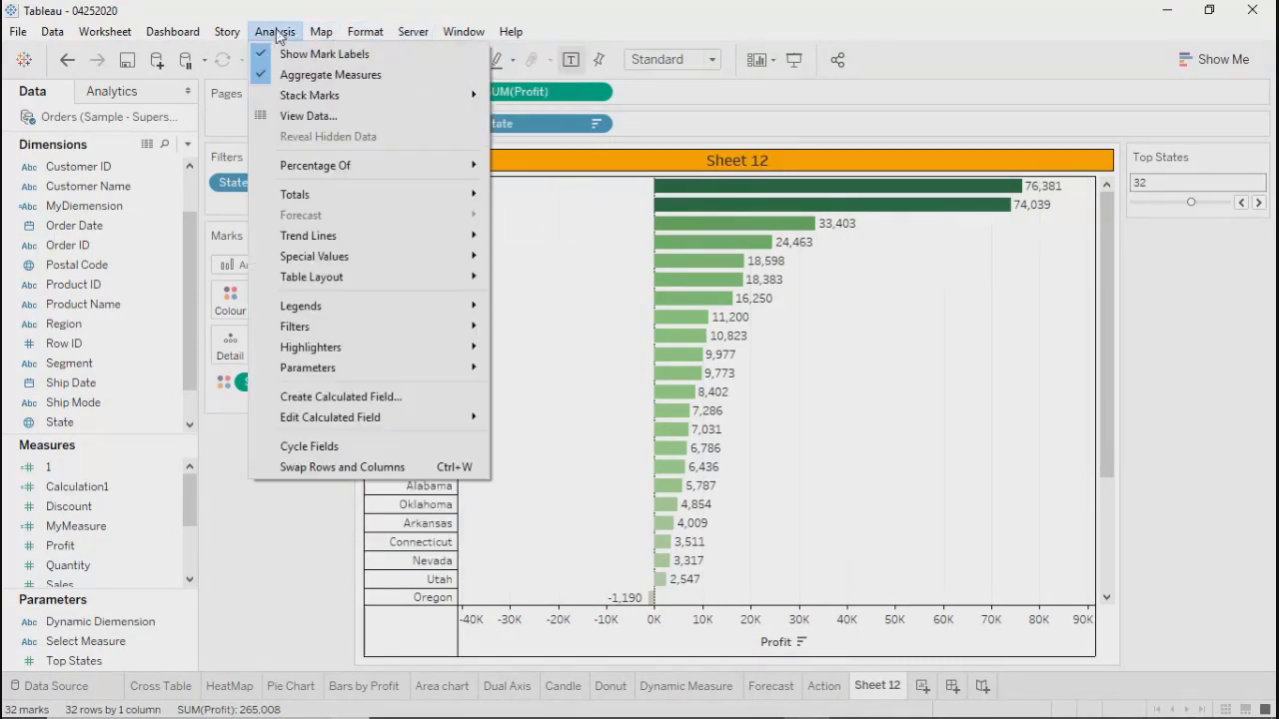
mouse_move(320, 31)
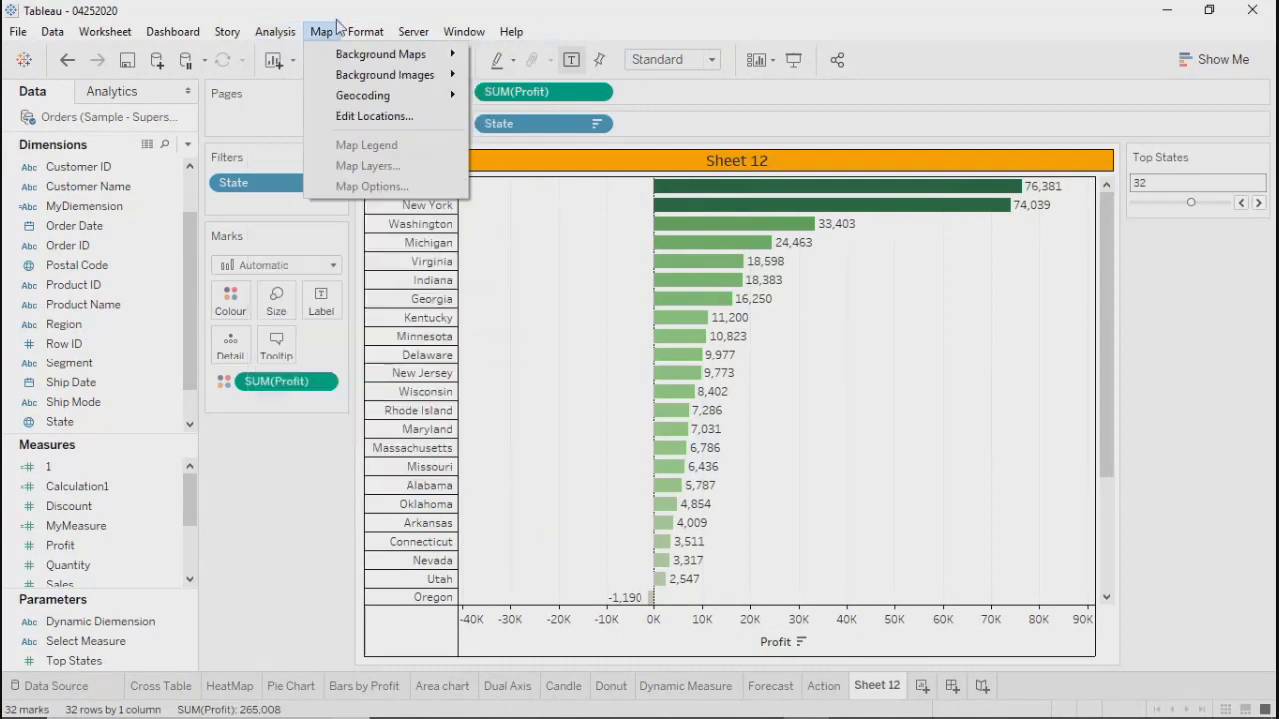
mouse_move(362, 30)
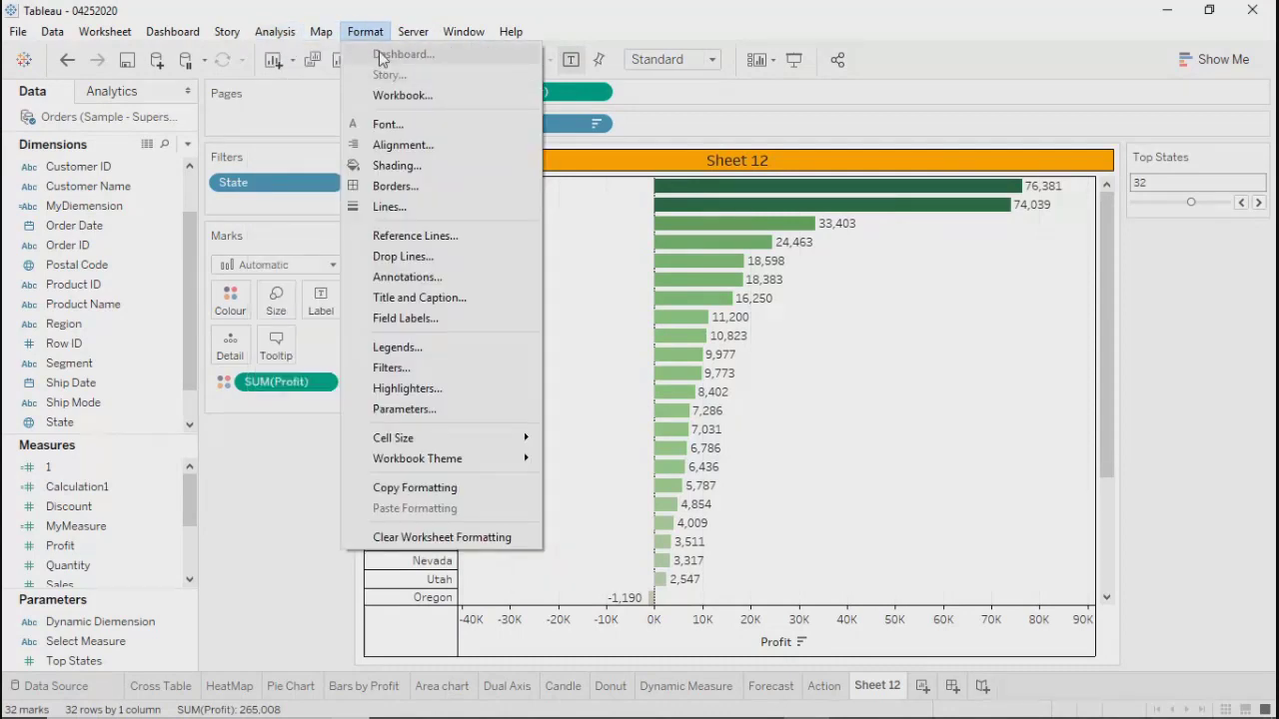
mouse_move(511, 31)
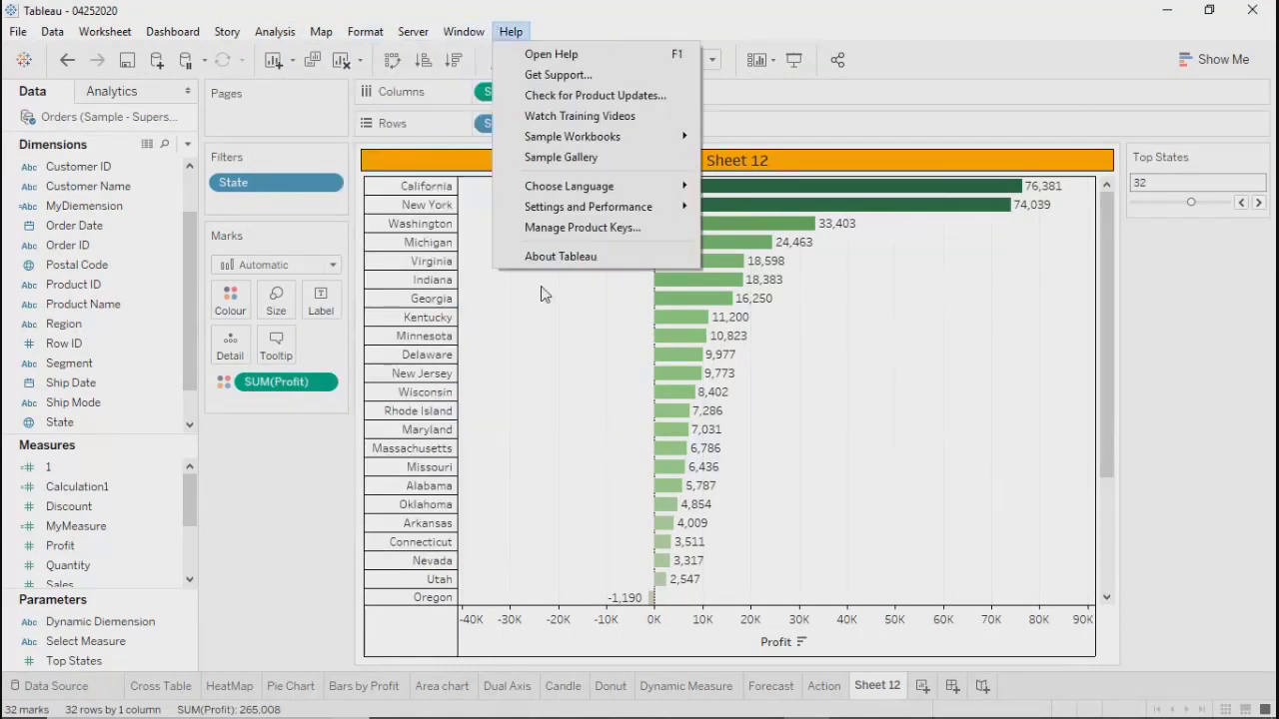
click(554, 257)
click(484, 240)
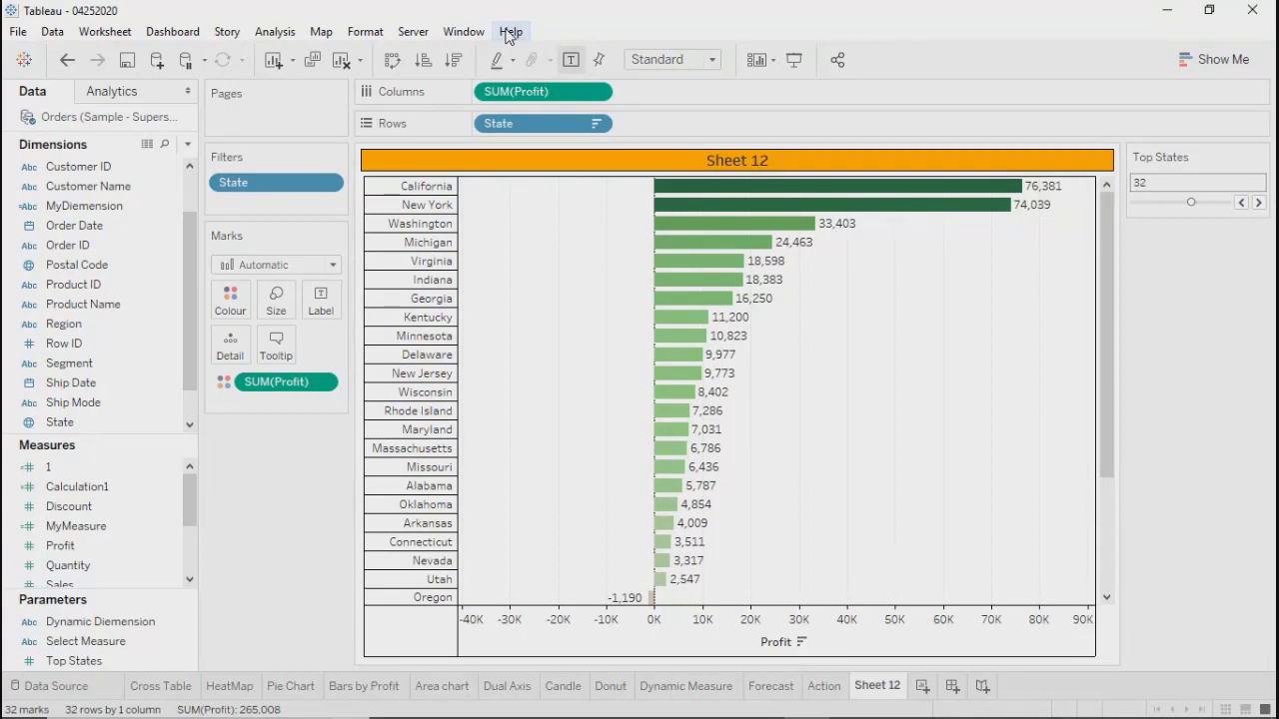
mouse_move(1103, 268)
mouse_down()
mouse_move(1105, 295)
mouse_move(1103, 270)
mouse_up()
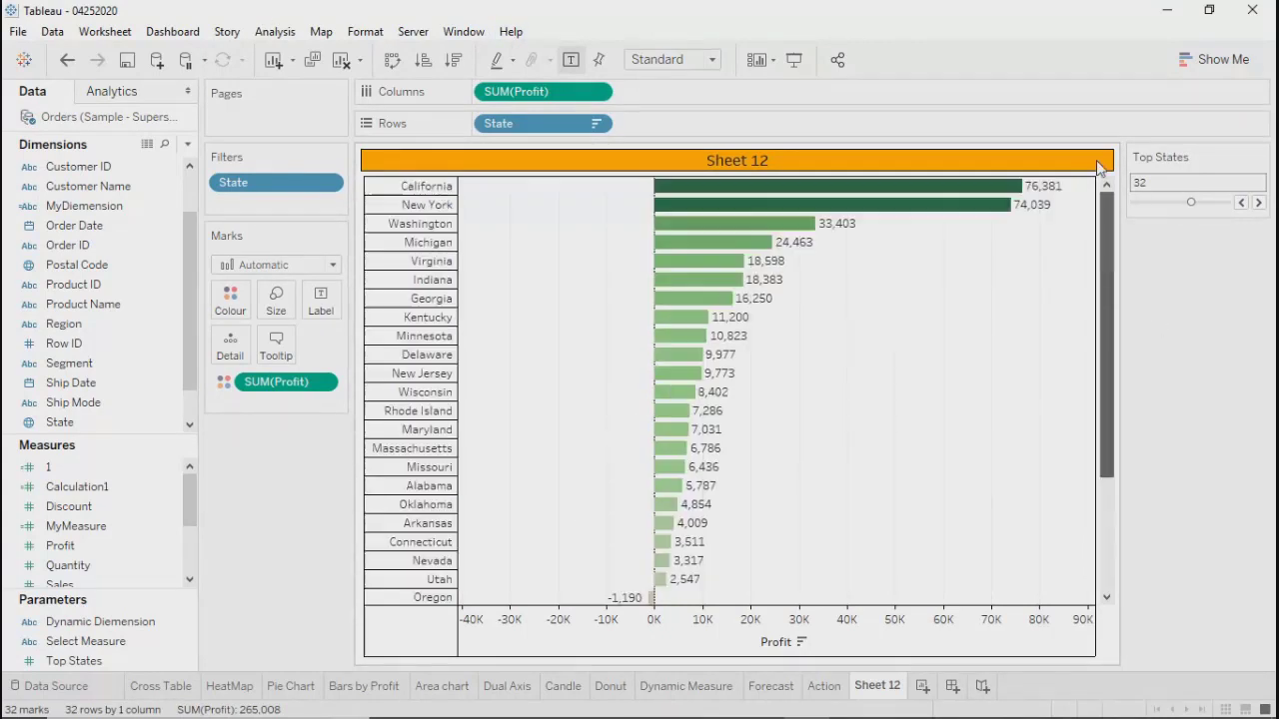
Lower the Top States value to 23 and step it down gradually until it reaches 18.
click(1176, 200)
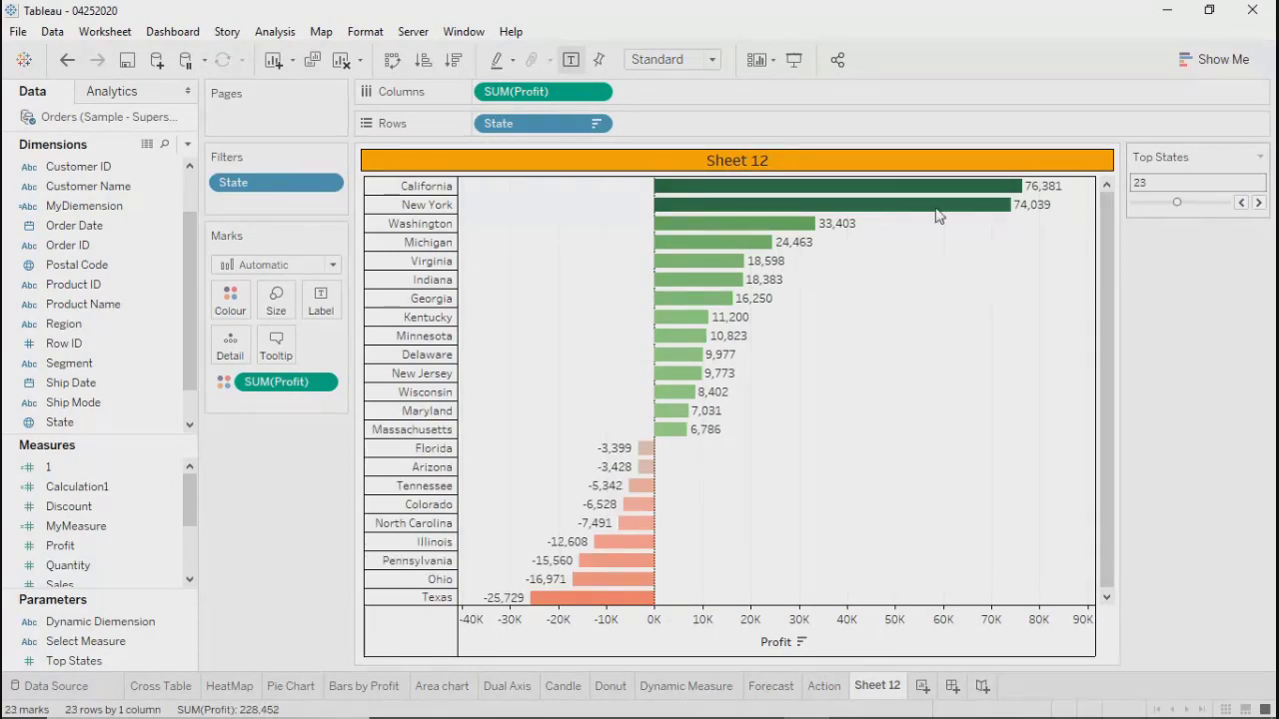
click(363, 32)
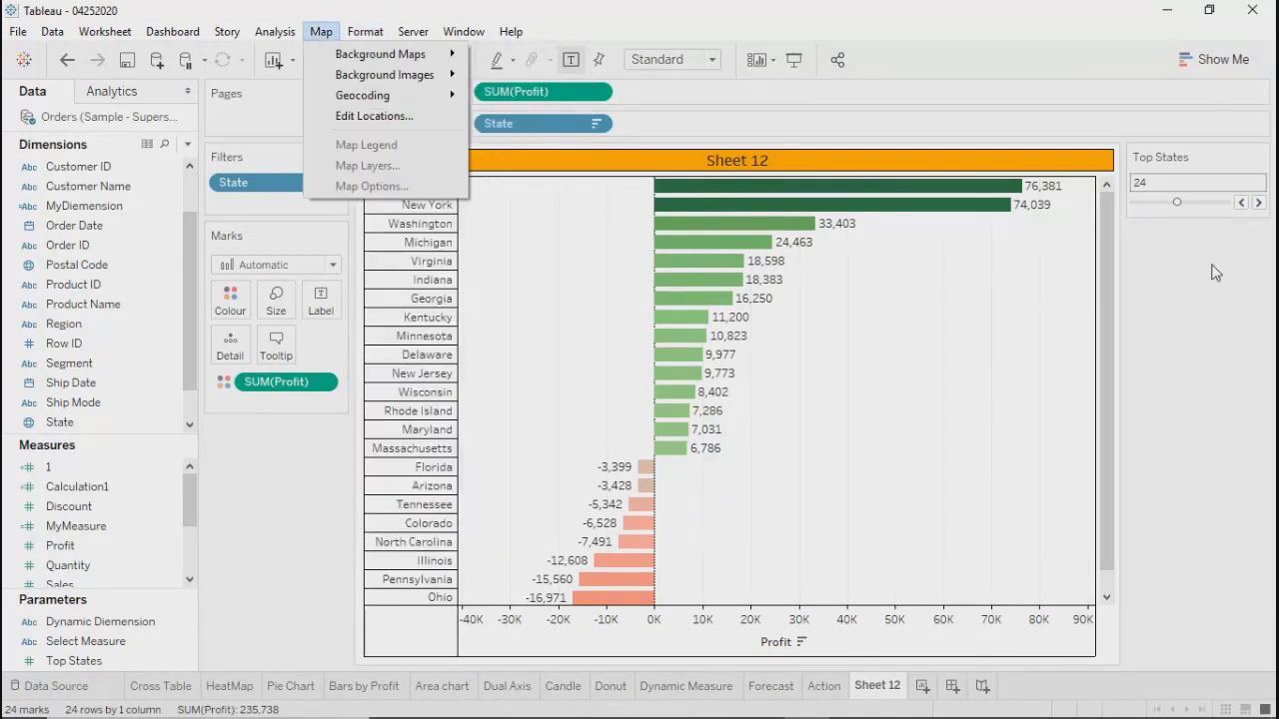
click(1242, 206)
click(1242, 204)
click(1241, 203)
click(1241, 203)
click(1242, 204)
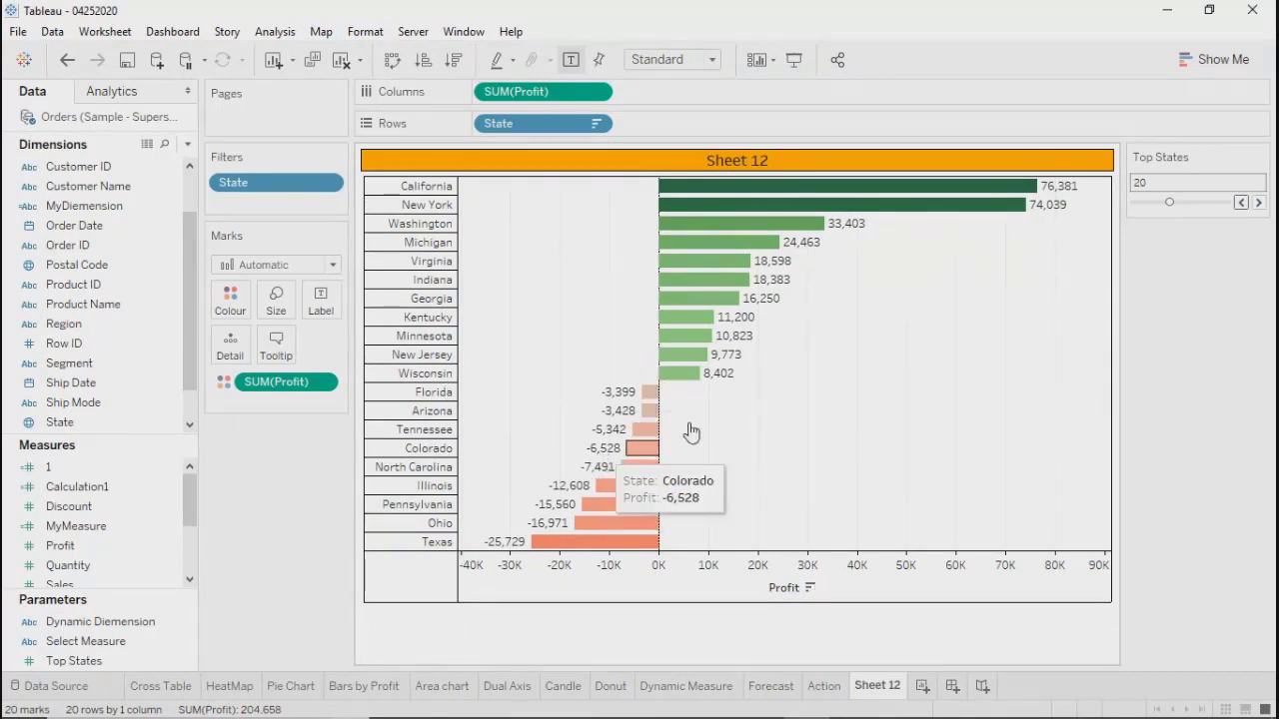
click(1242, 203)
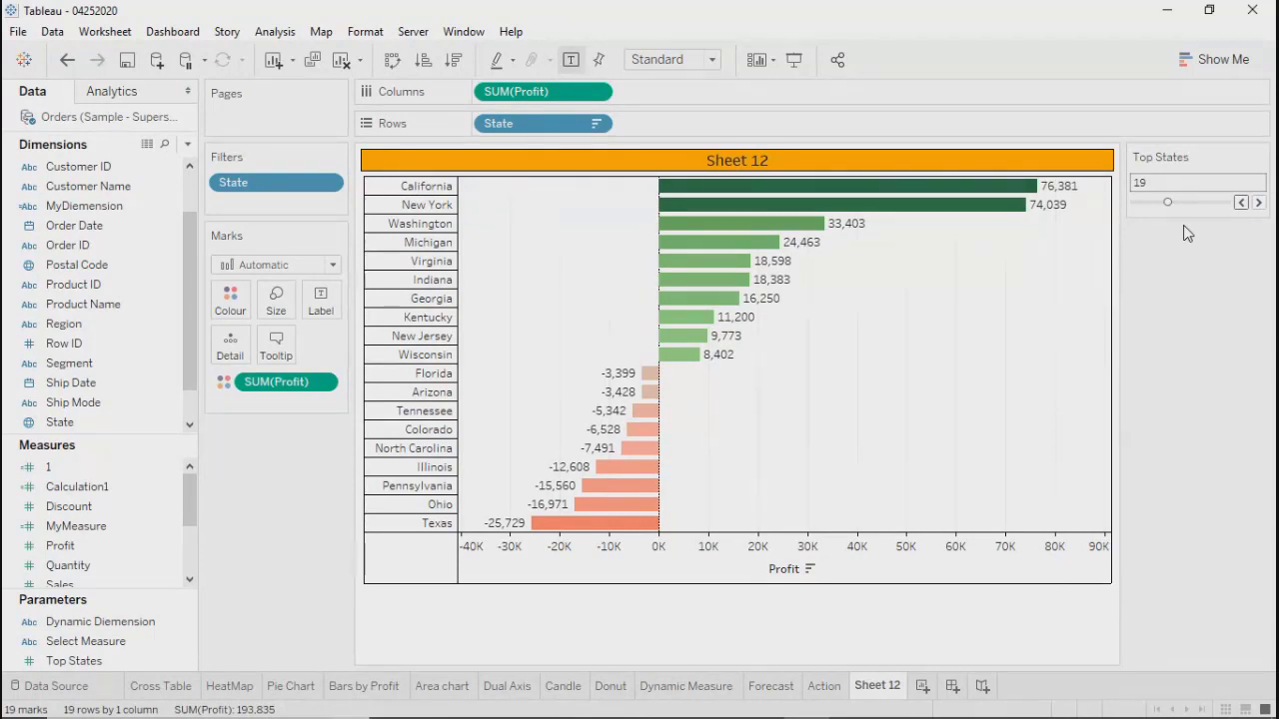
click(1241, 202)
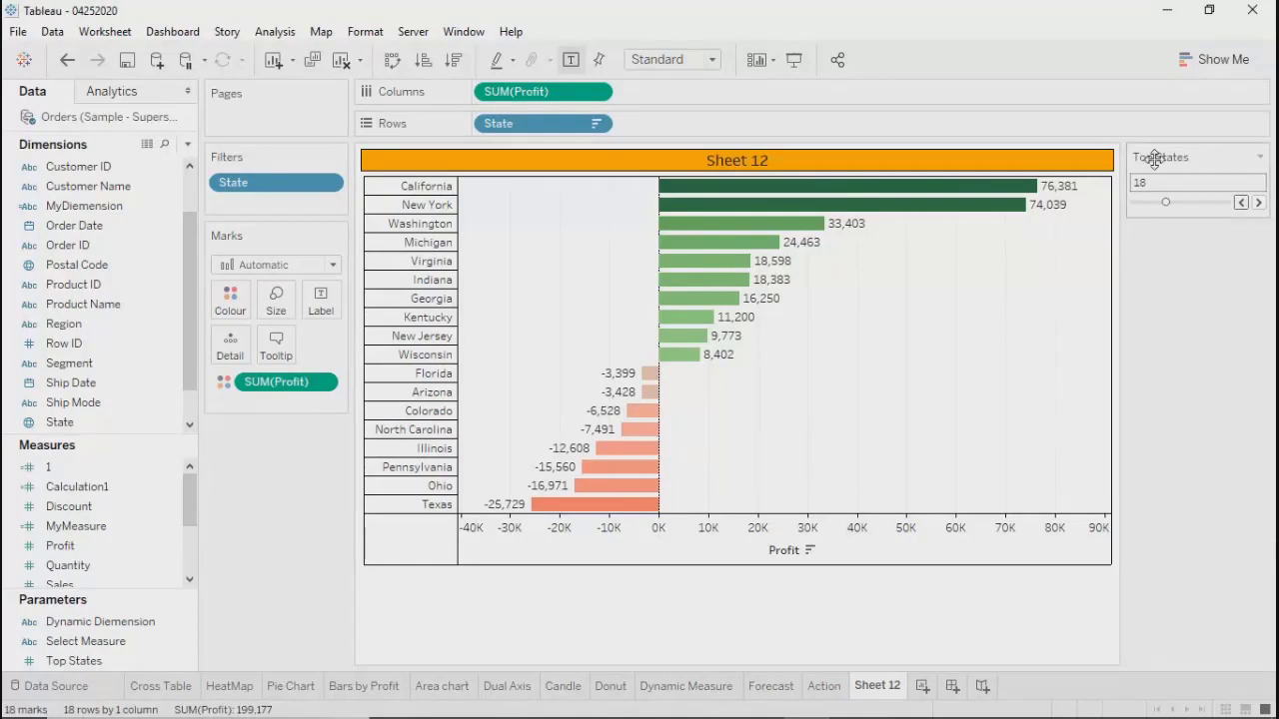
Display the State filter's checklist beside the chart and hide it again.
click(328, 182)
click(328, 182)
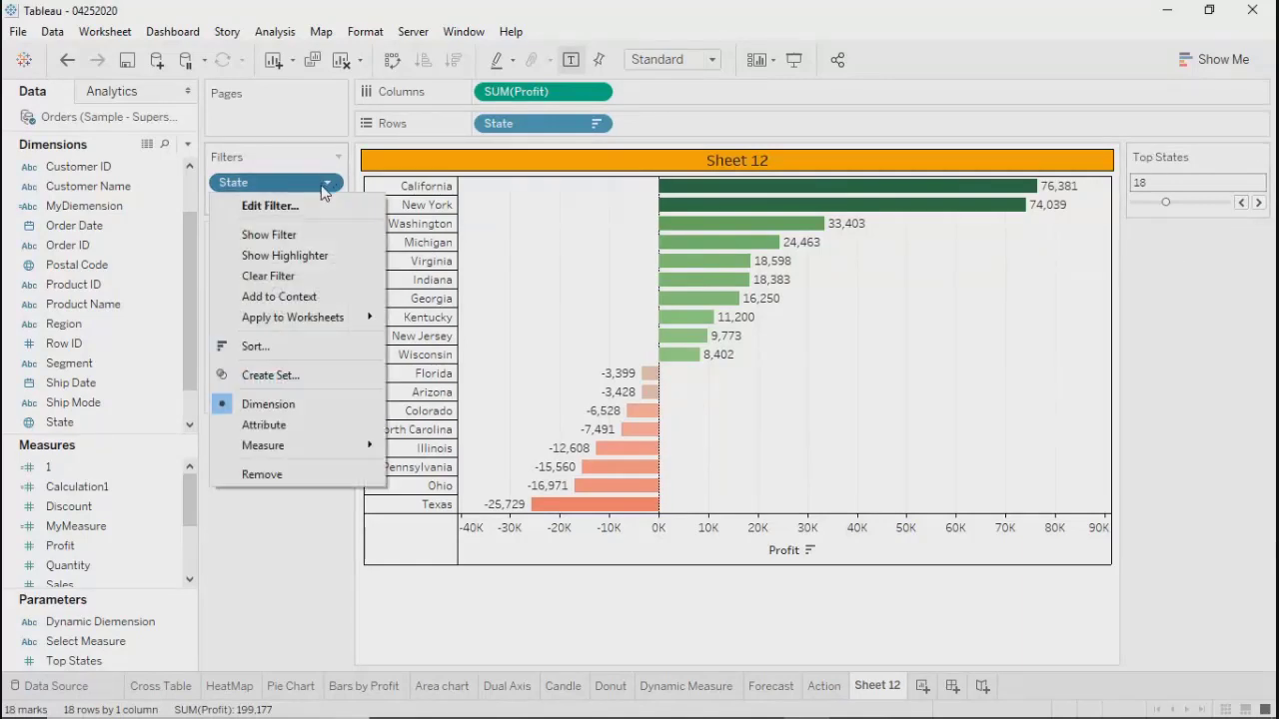
click(268, 236)
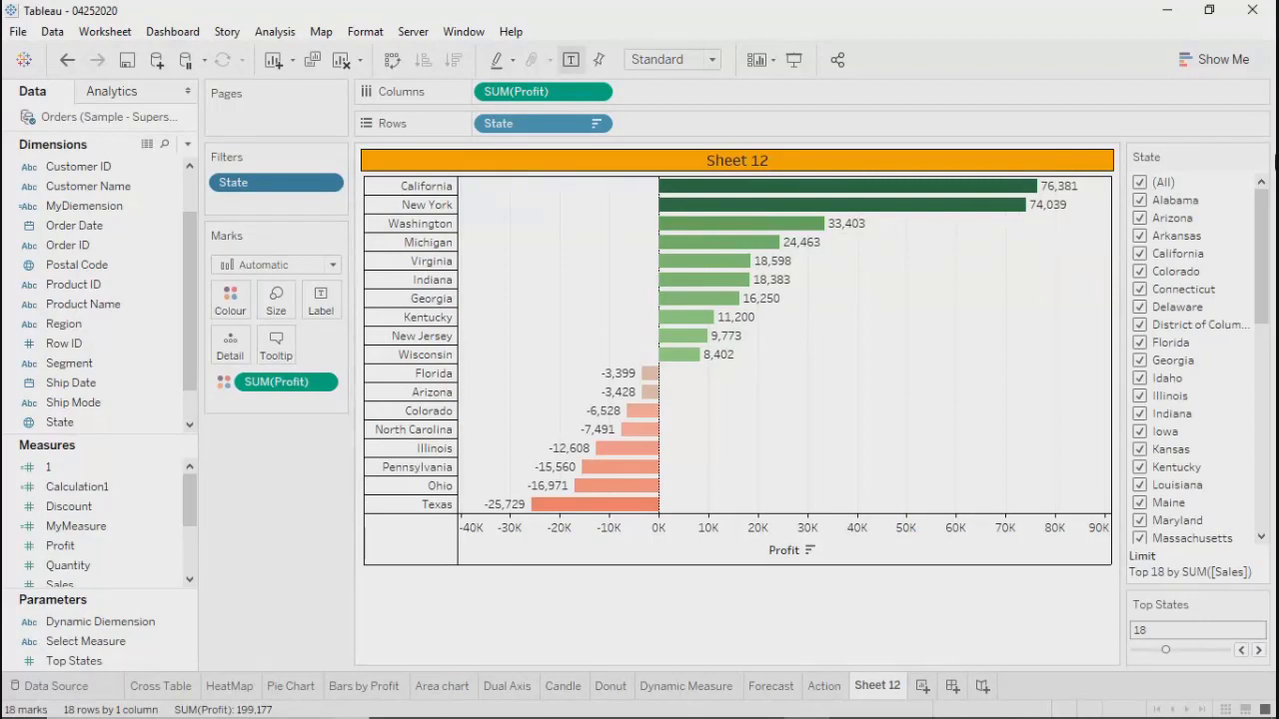
click(1260, 156)
click(1165, 592)
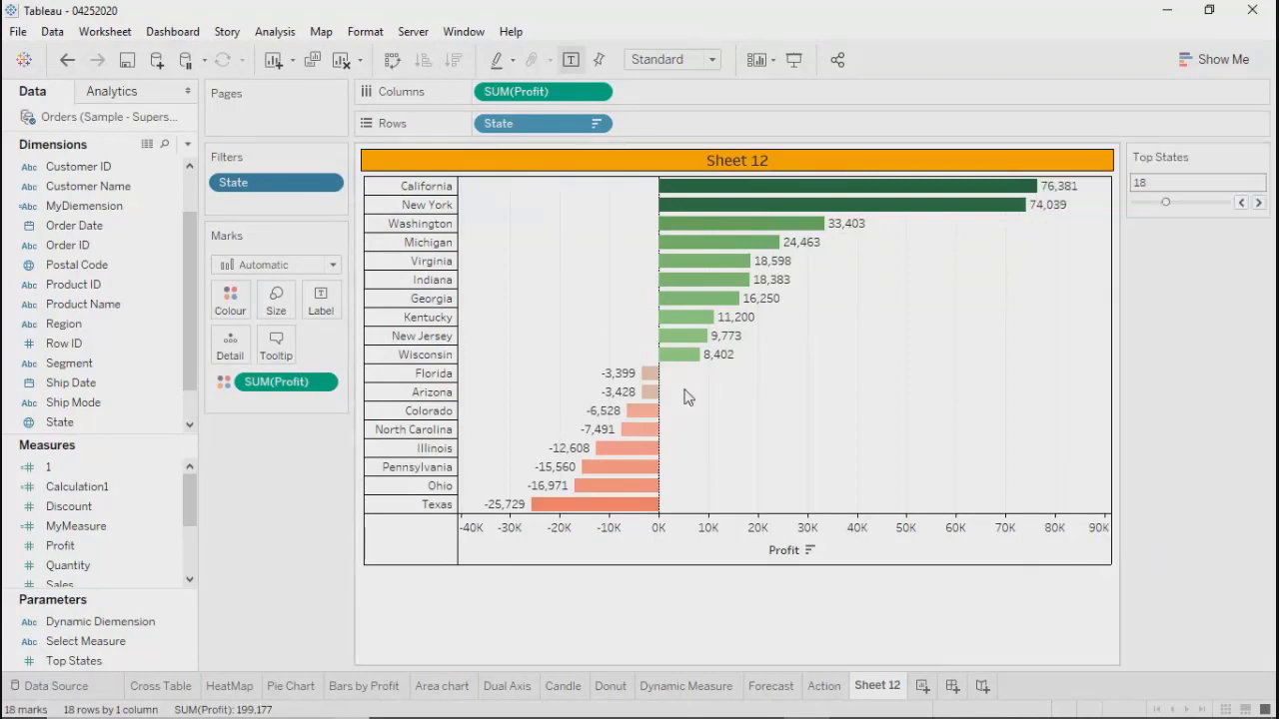
Change the State filter's limit from Top to Bottom, using the Top States parameter by Sum of Sales, and apply it.
click(328, 182)
click(272, 203)
click(607, 215)
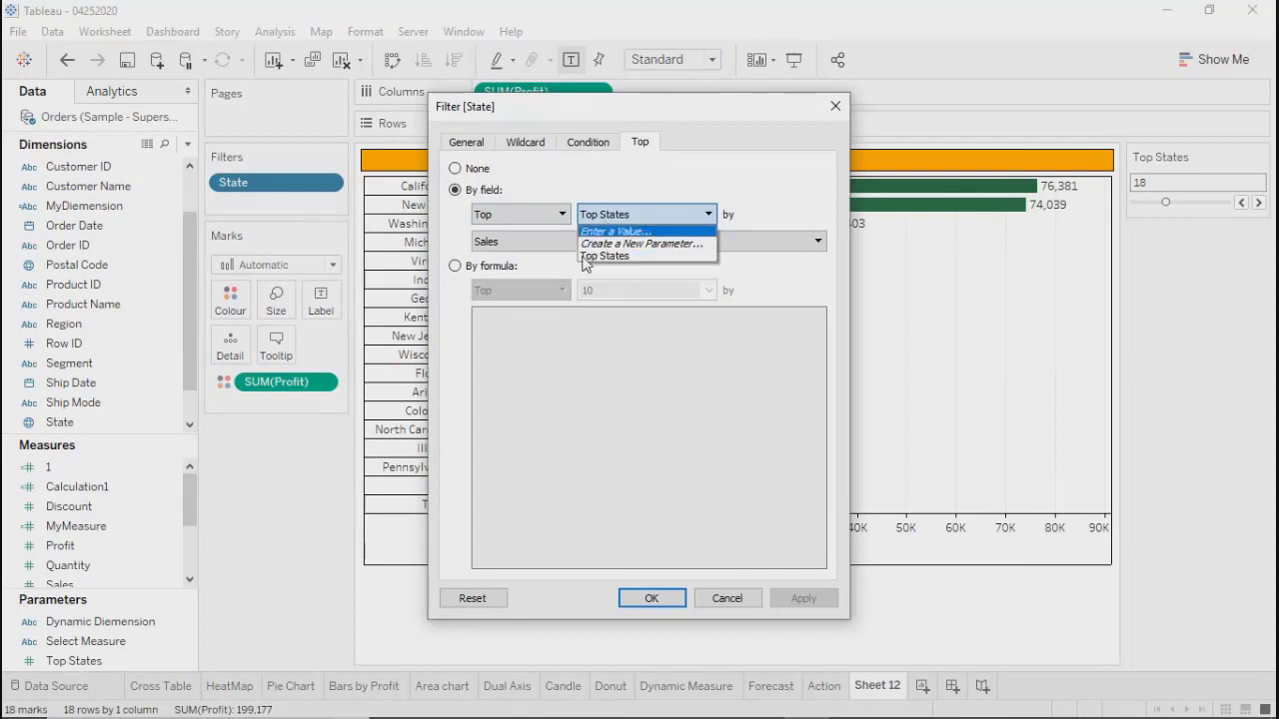
click(729, 178)
click(530, 217)
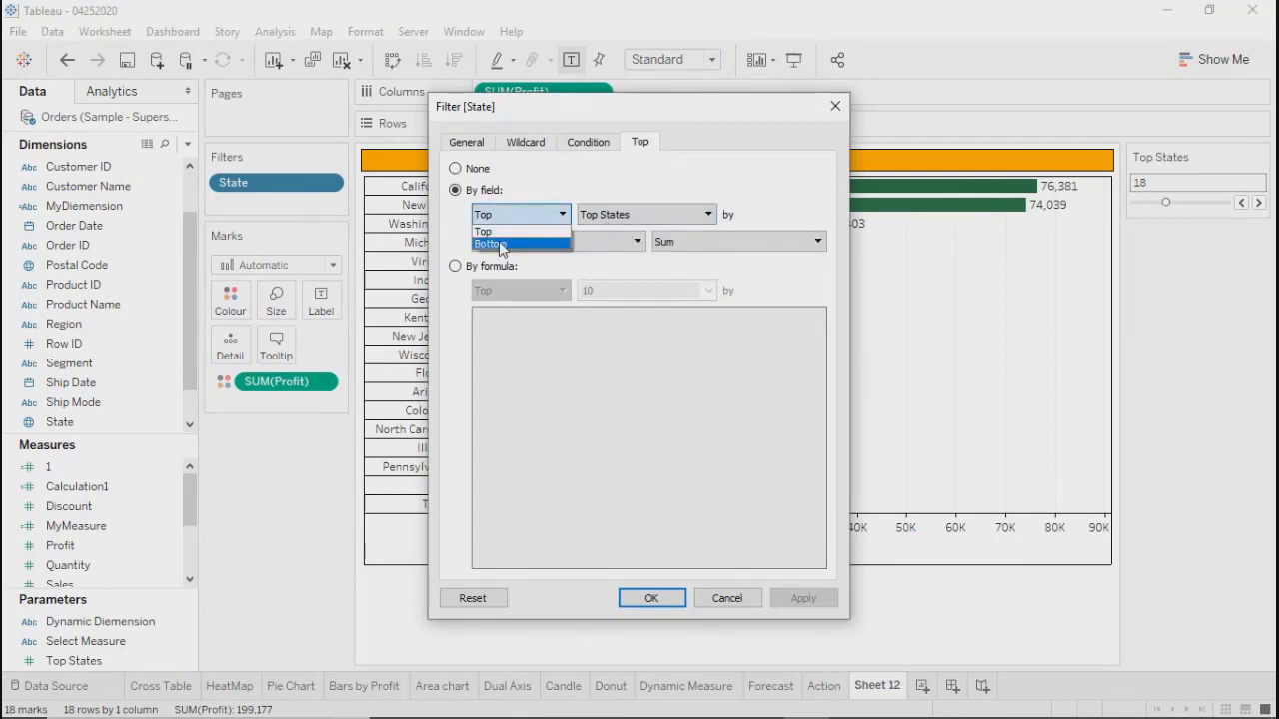
click(490, 243)
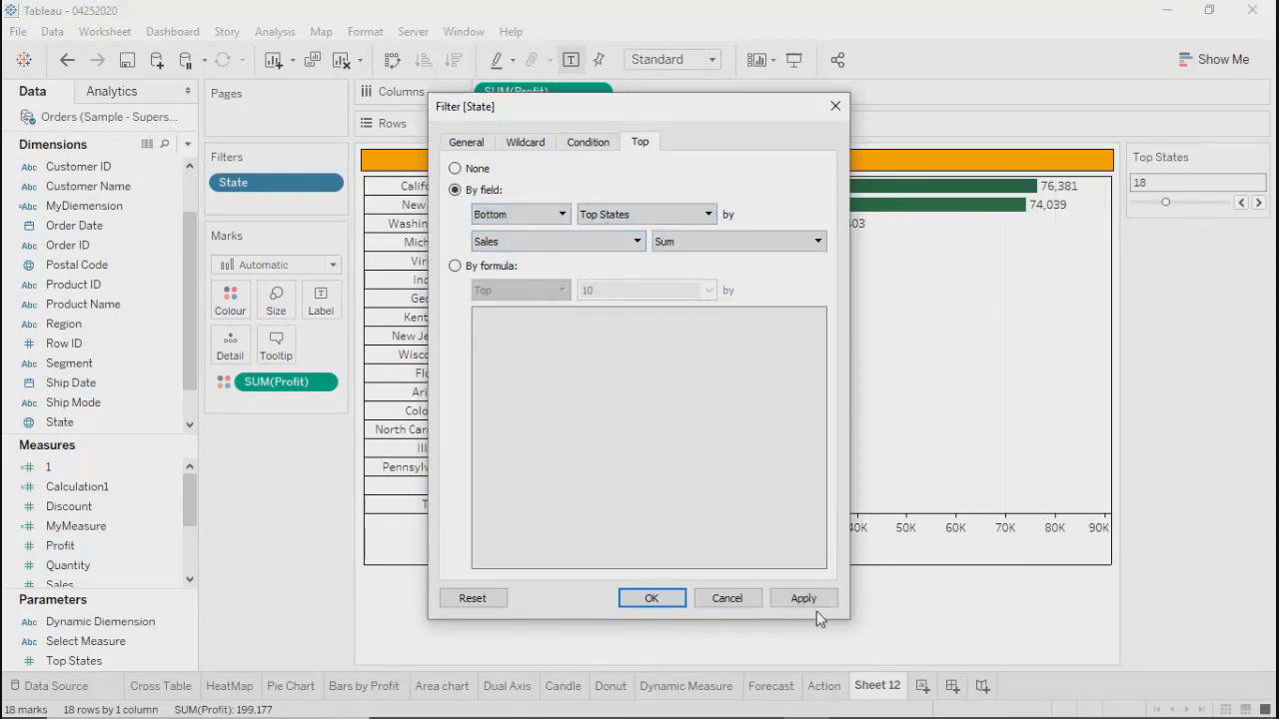
click(803, 598)
click(668, 599)
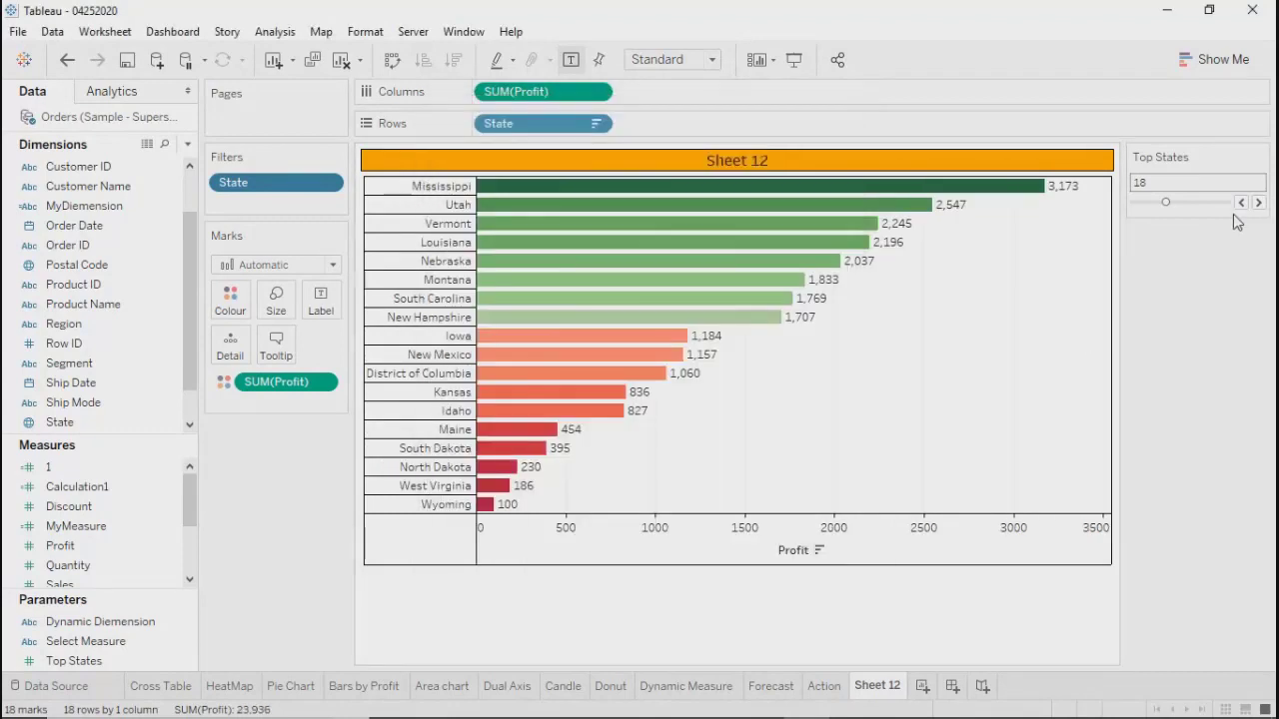
Vary the Top States value through 6 and 14, and lower it in single steps until it reaches 8.
drag(1165, 202, 1143, 202)
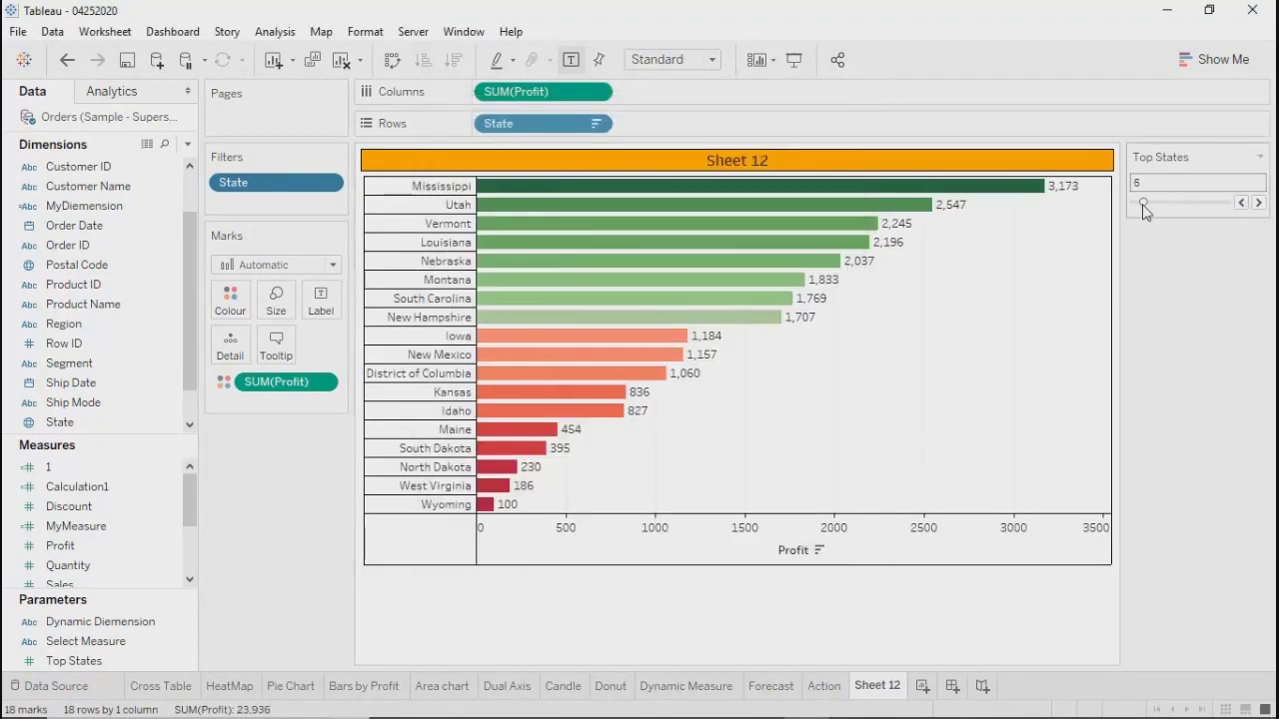
click(1157, 204)
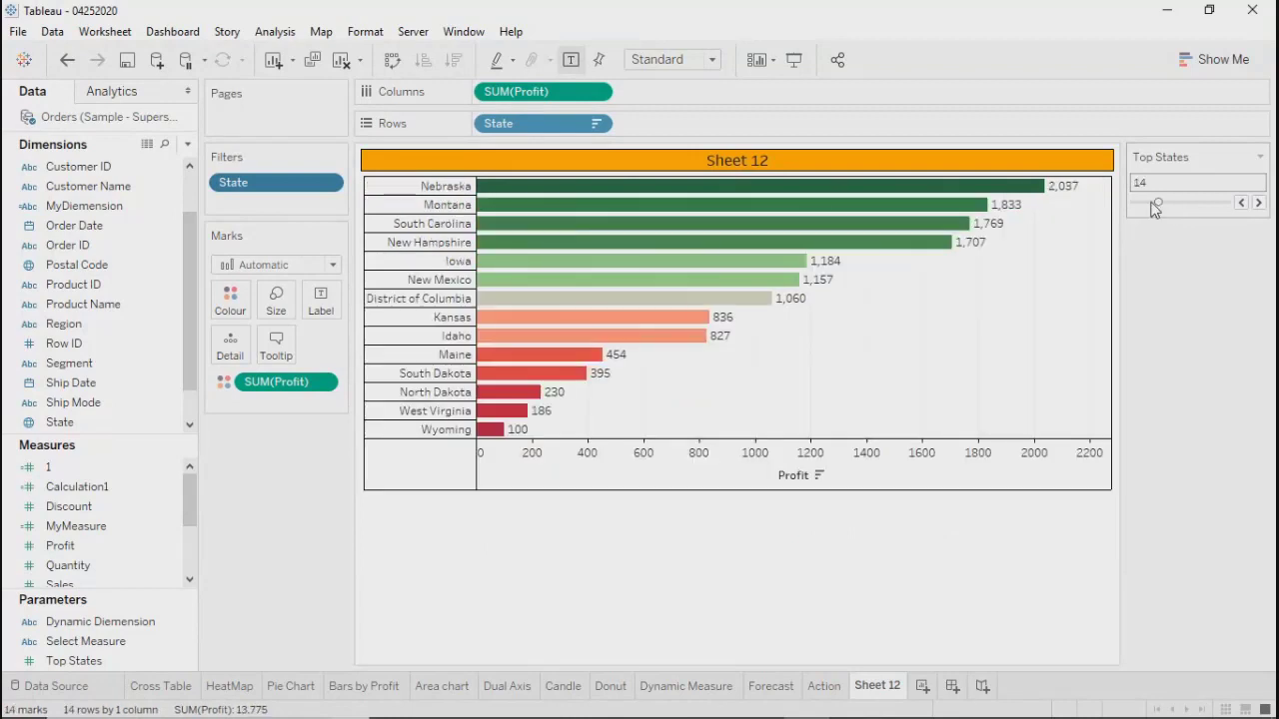
click(1238, 204)
click(1238, 204)
click(1239, 204)
click(1238, 203)
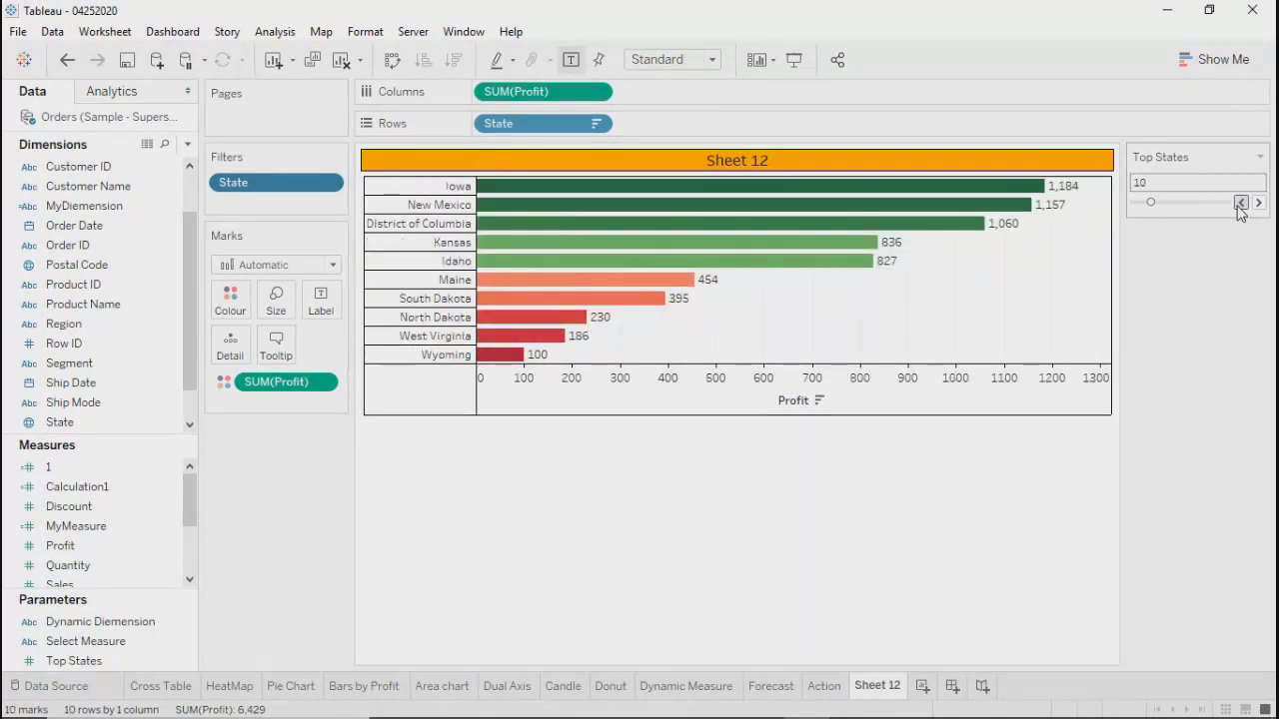
click(1238, 204)
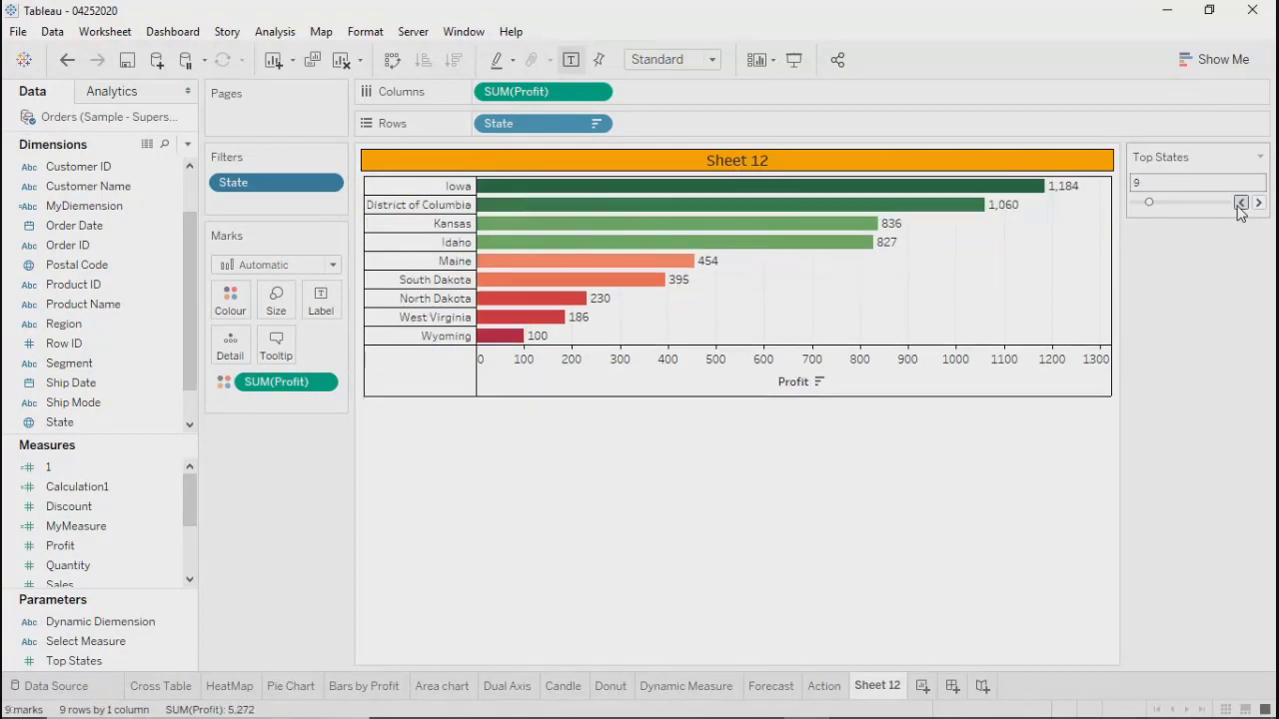
click(1239, 204)
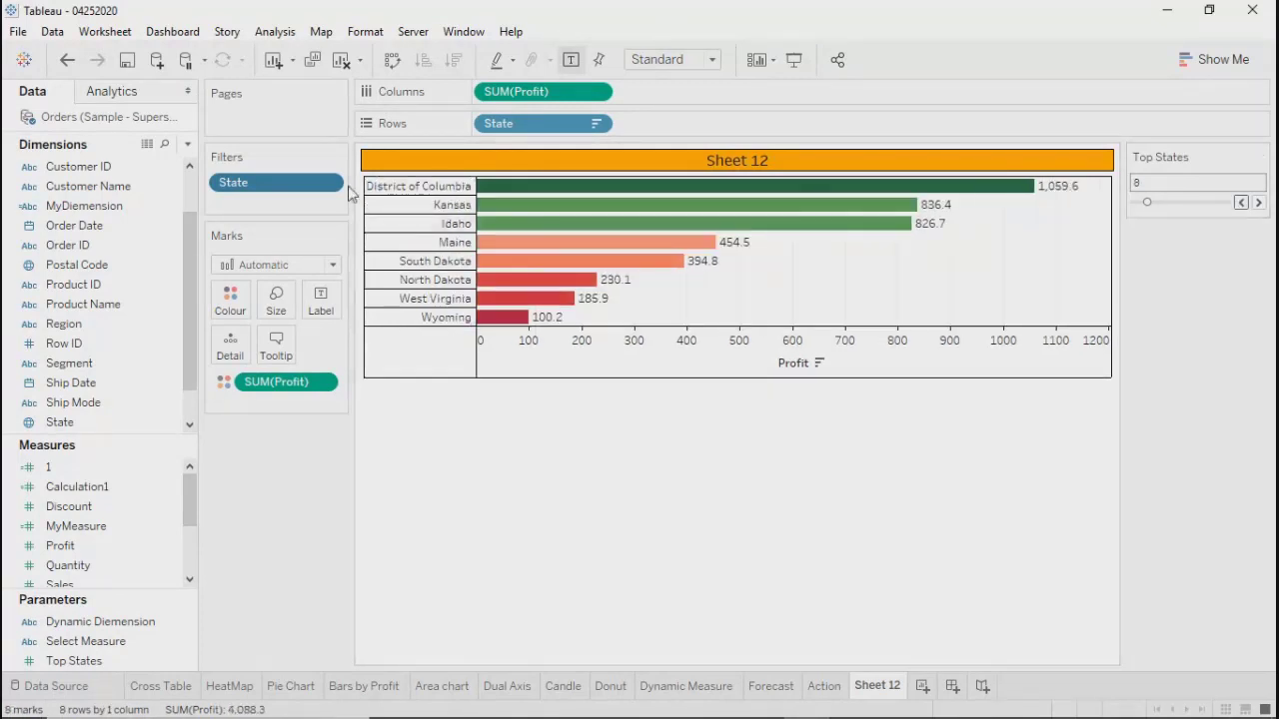
Review the Top and Bottom options in the State filter's limit settings and close them without changes.
right_click(327, 184)
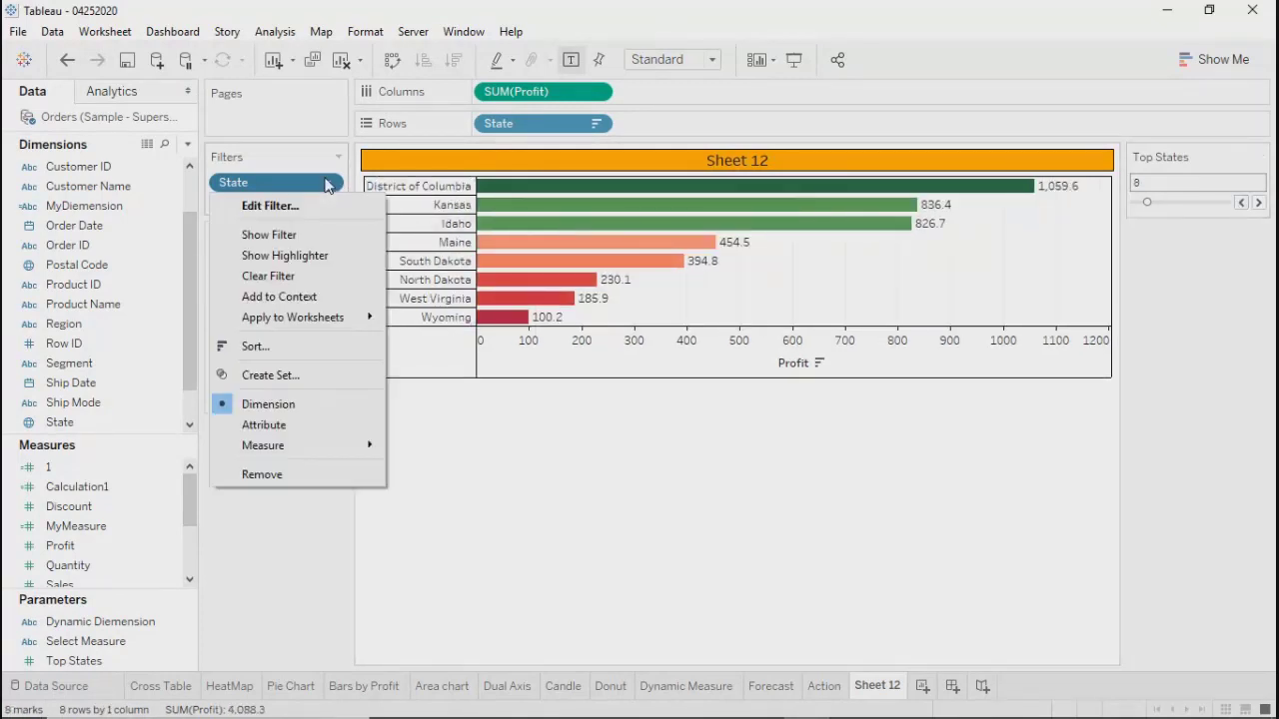
click(272, 206)
click(499, 218)
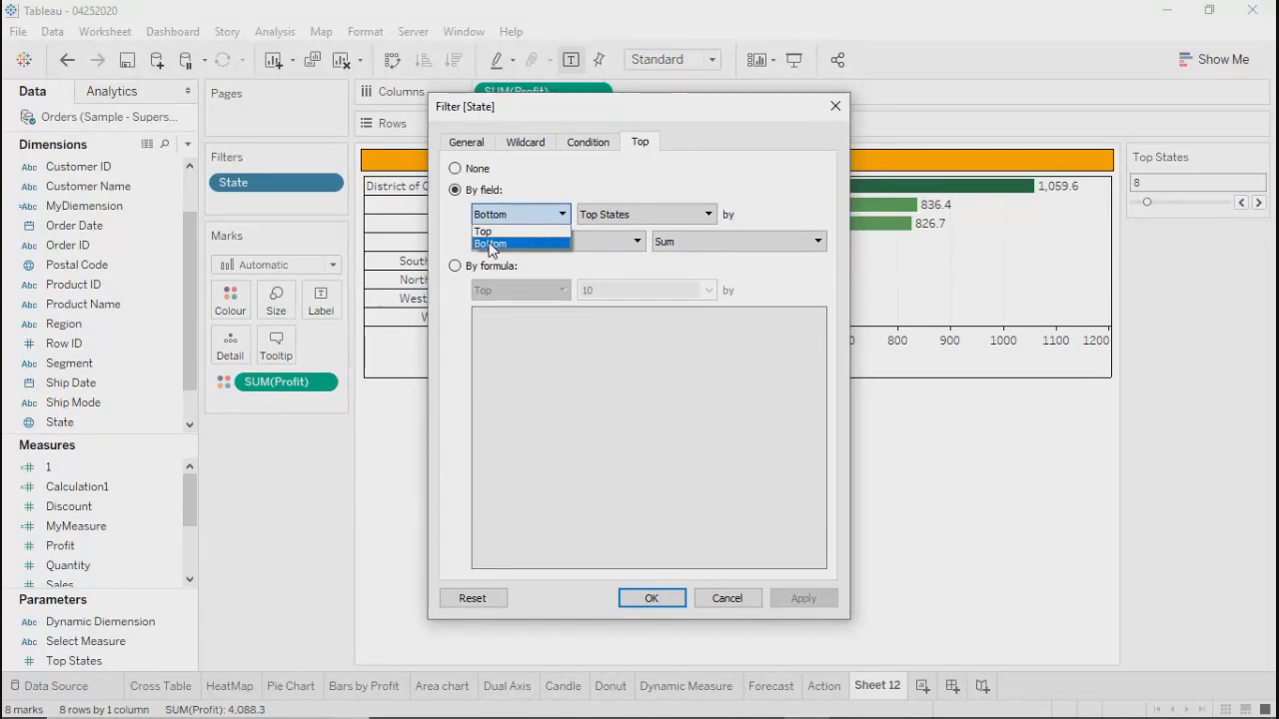
click(745, 138)
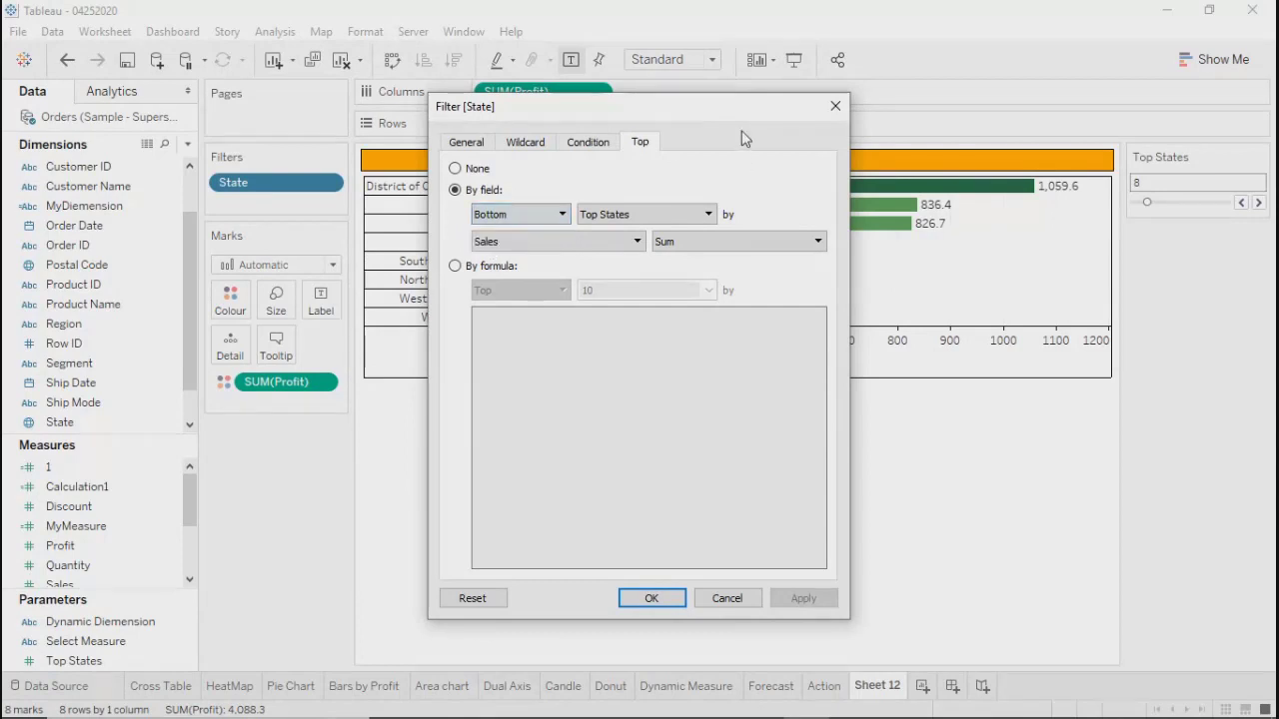
click(834, 112)
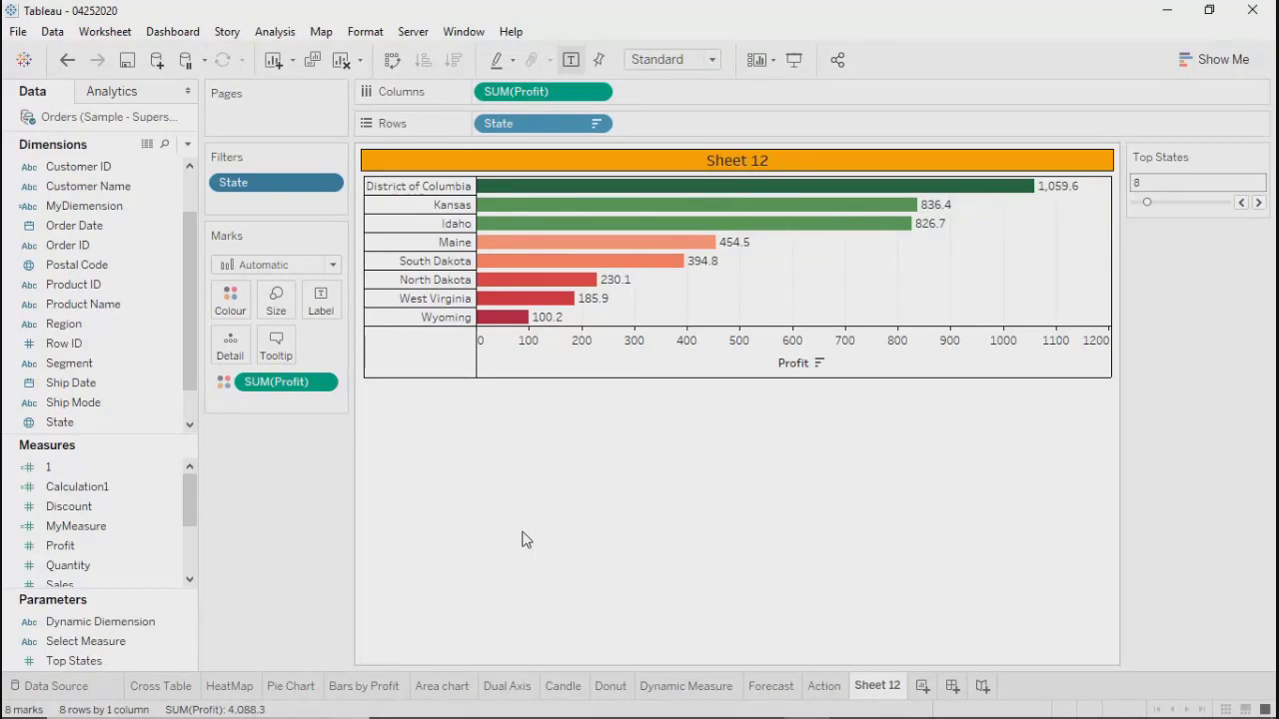
Set the State filter's Bottom limit to rank the states by Profit instead of Sales.
click(327, 186)
click(309, 209)
click(518, 216)
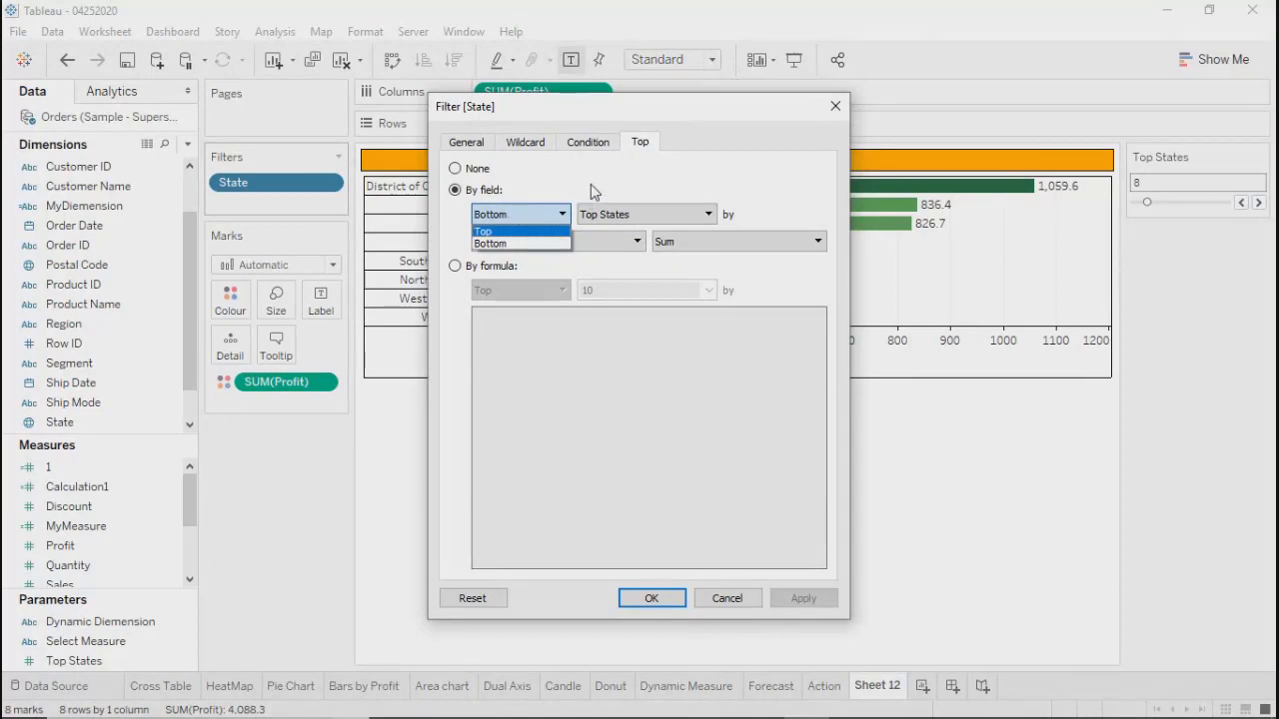
click(539, 191)
click(533, 243)
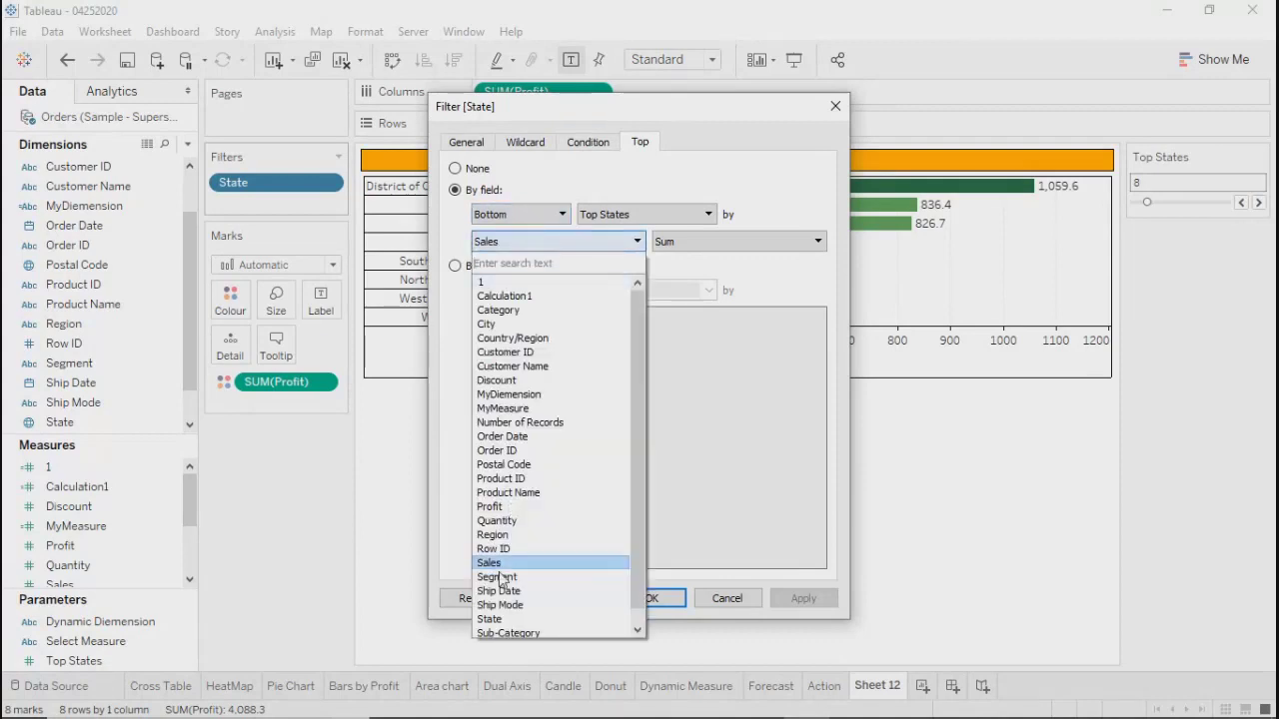
click(489, 506)
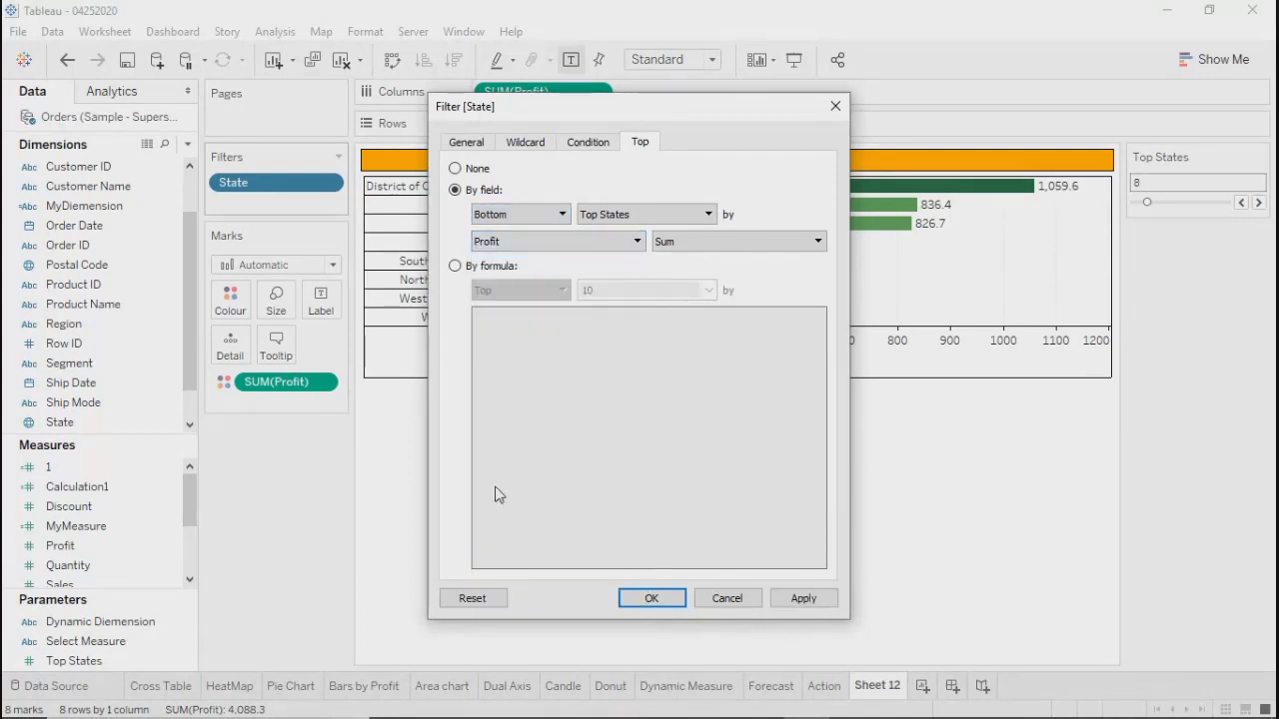
Check the filter's By formula options, return to By field, and apply the Bottom limit by Profit.
click(455, 266)
click(510, 295)
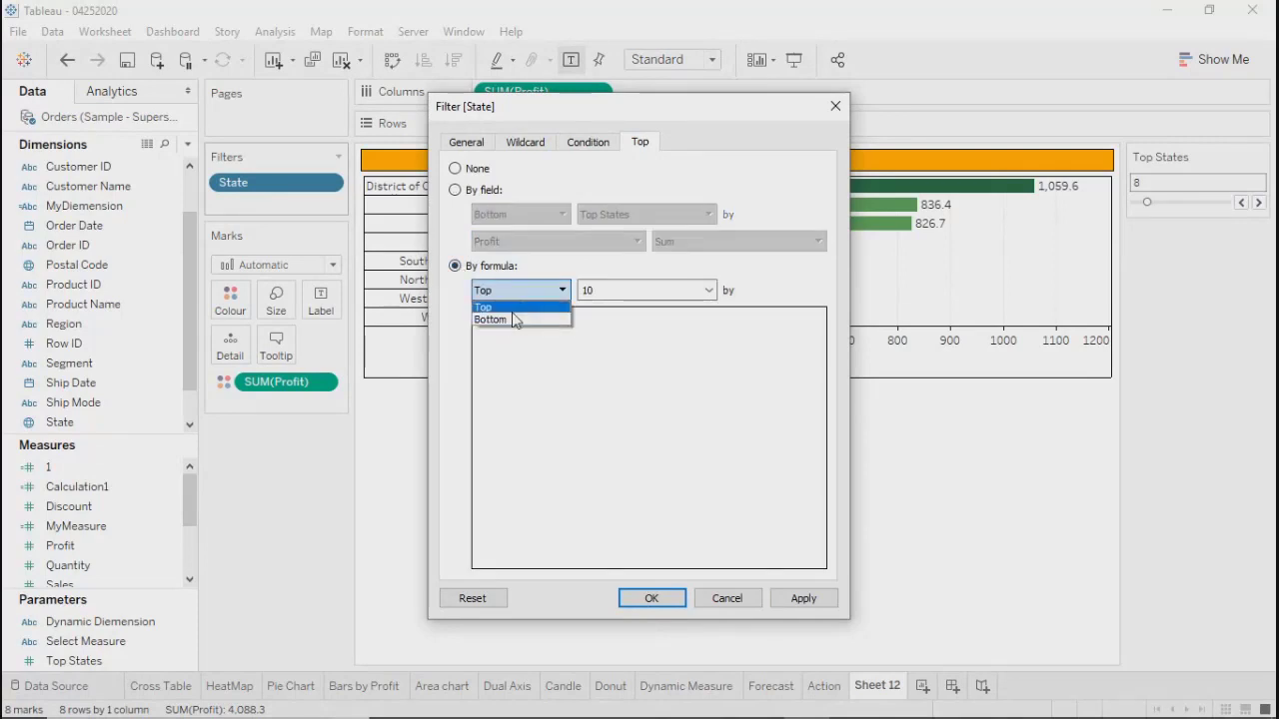
click(456, 191)
click(455, 191)
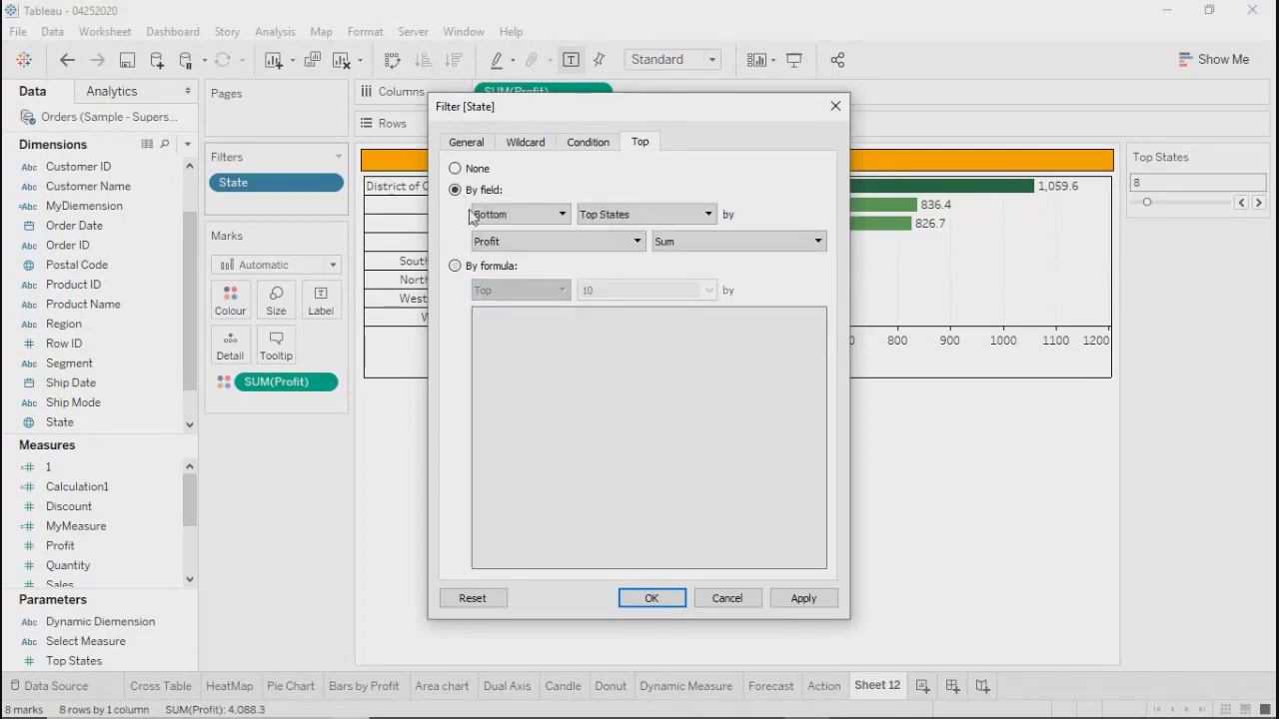
click(805, 597)
click(651, 597)
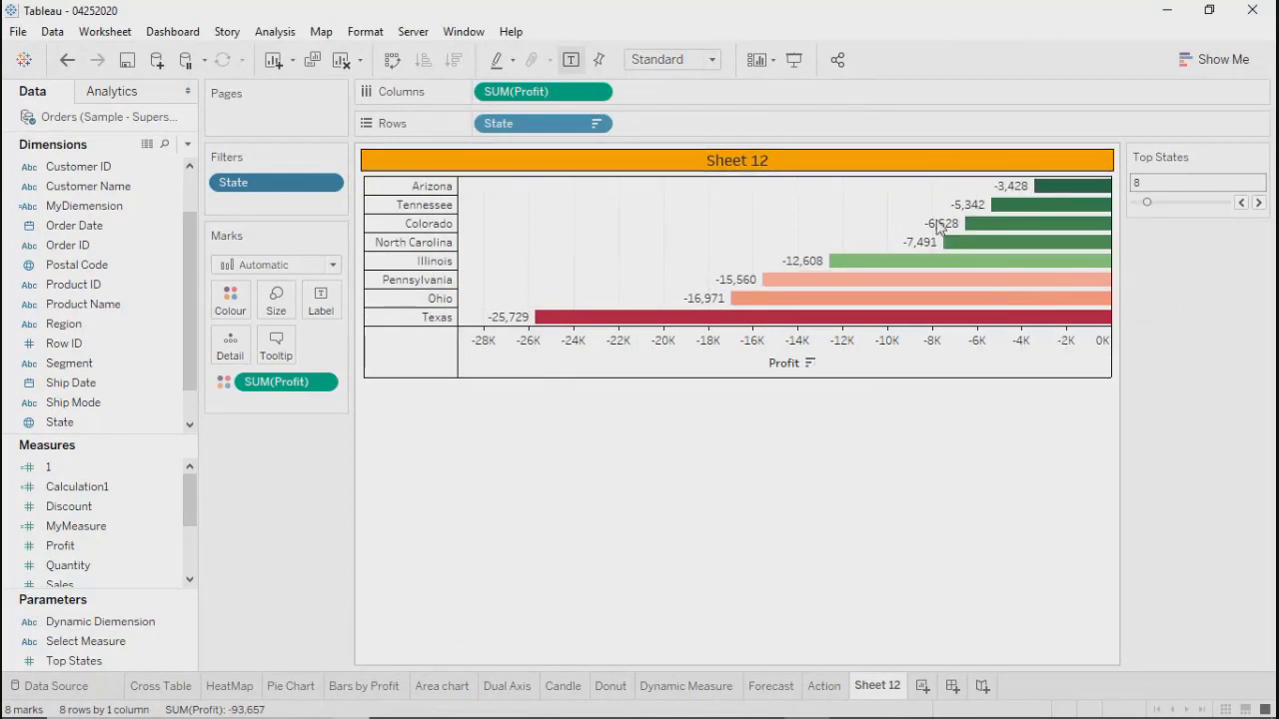
Vary the Top States value through 16 and 23, ending at 4.
click(1160, 201)
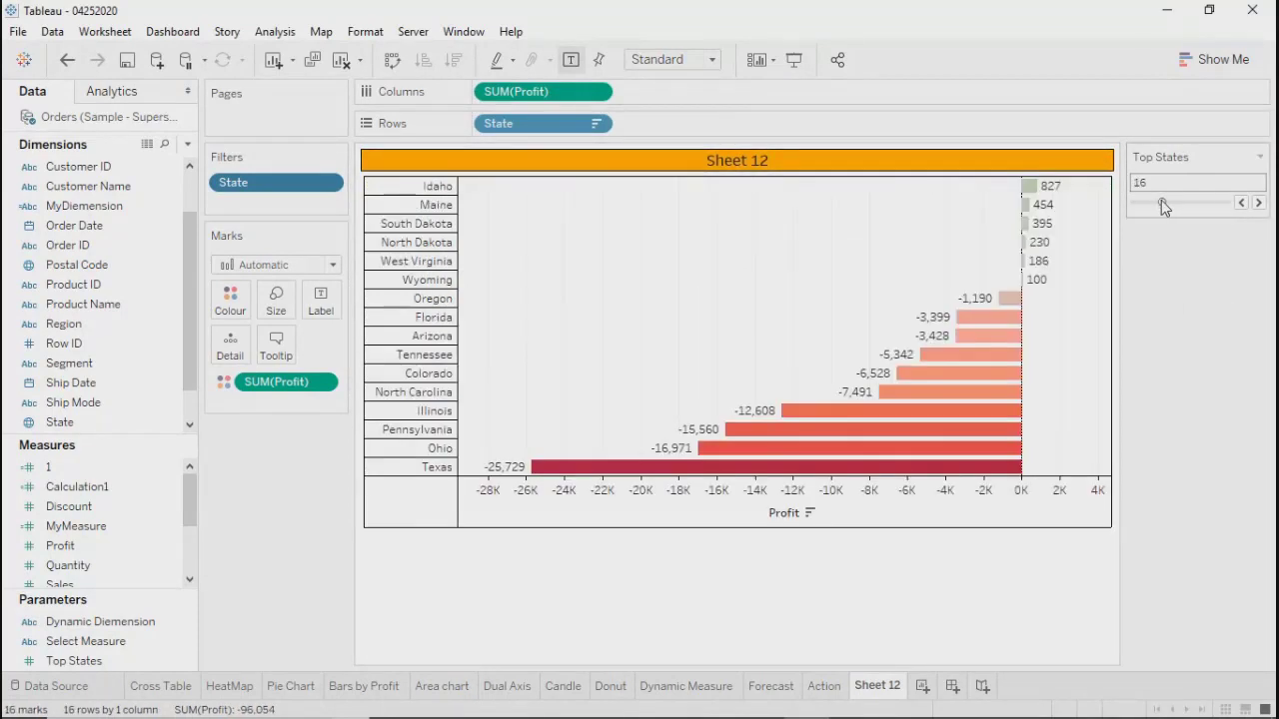
drag(1160, 201, 1175, 202)
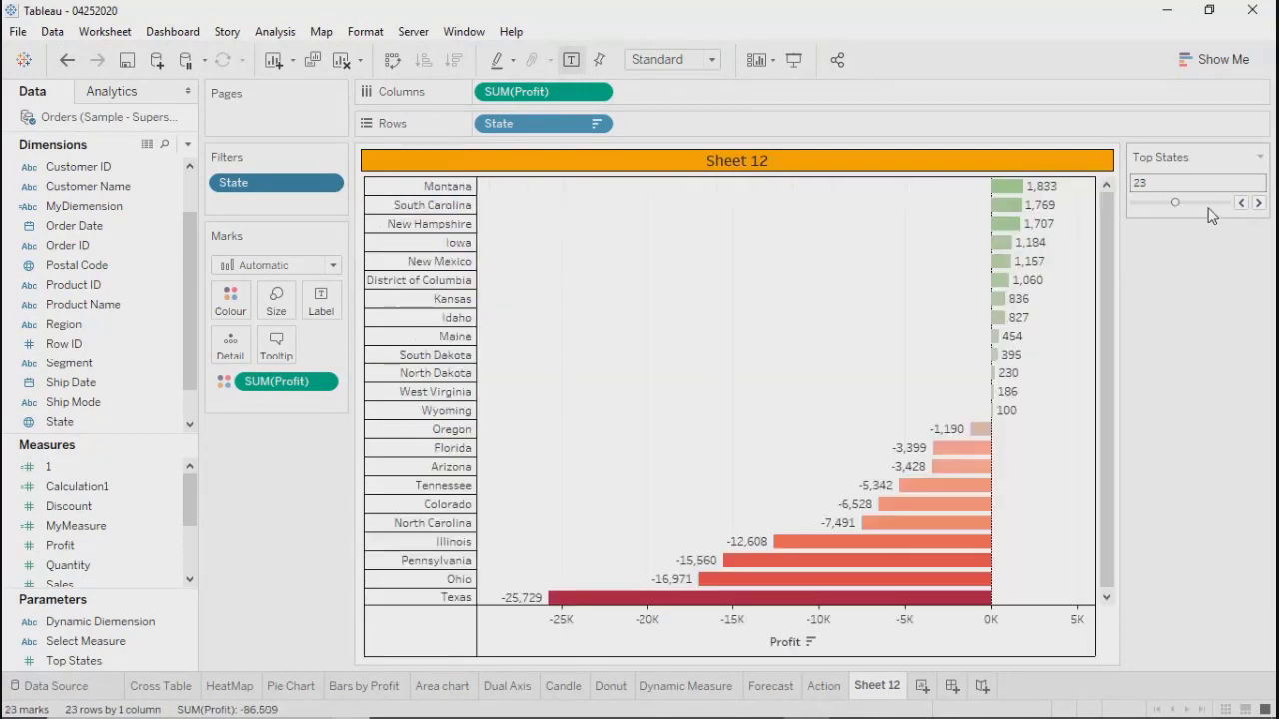
click(1151, 204)
drag(1150, 203, 1140, 202)
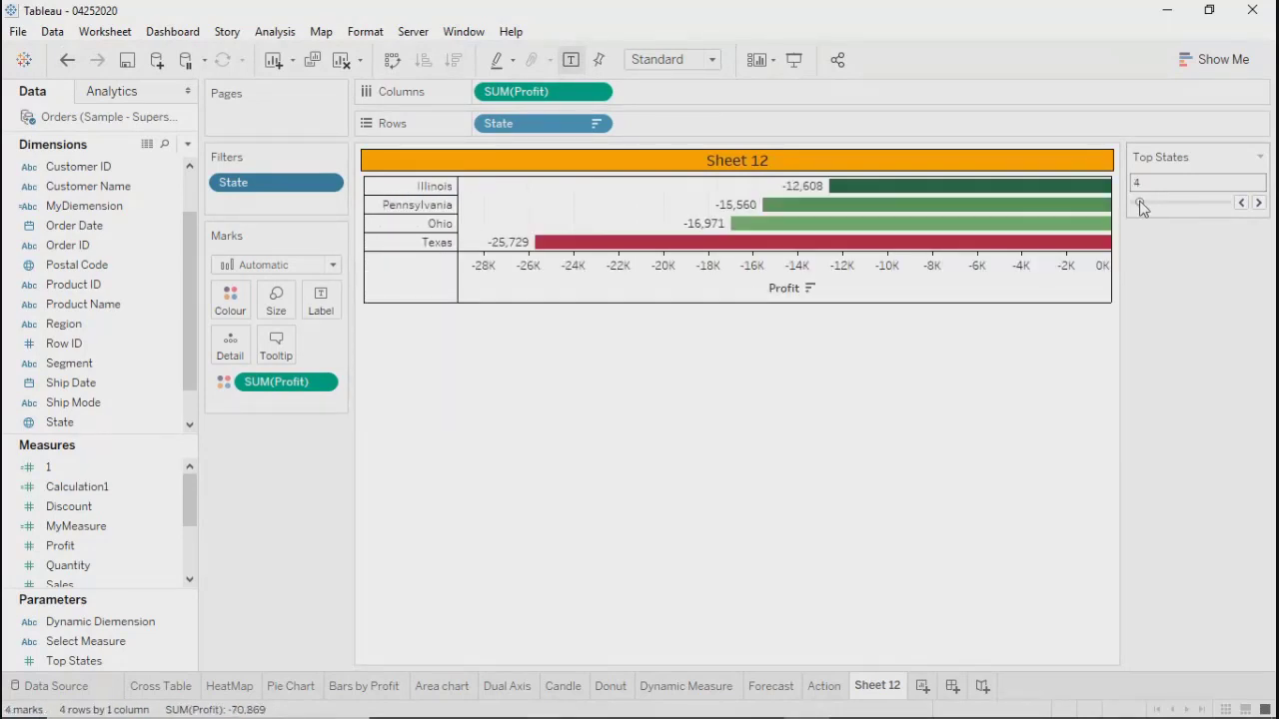
Switch the State filter's Bottom limit back to ranking by Sales and apply it.
click(325, 181)
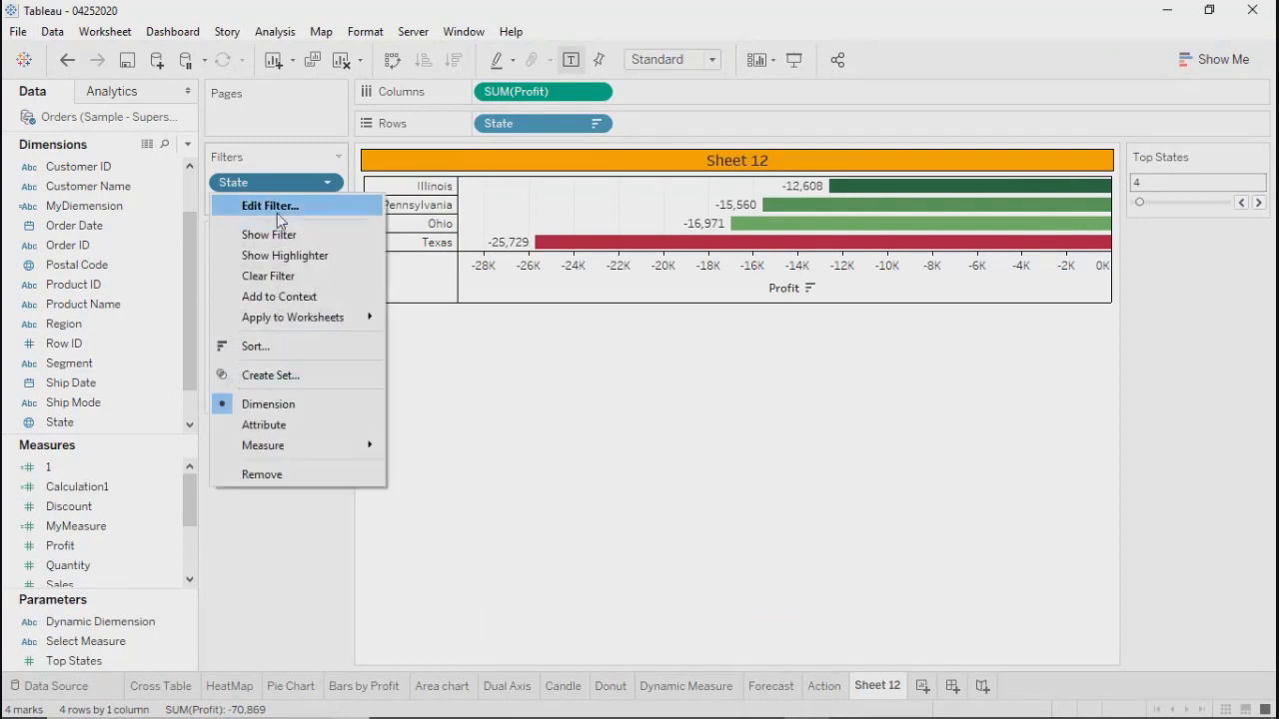
click(278, 212)
click(512, 242)
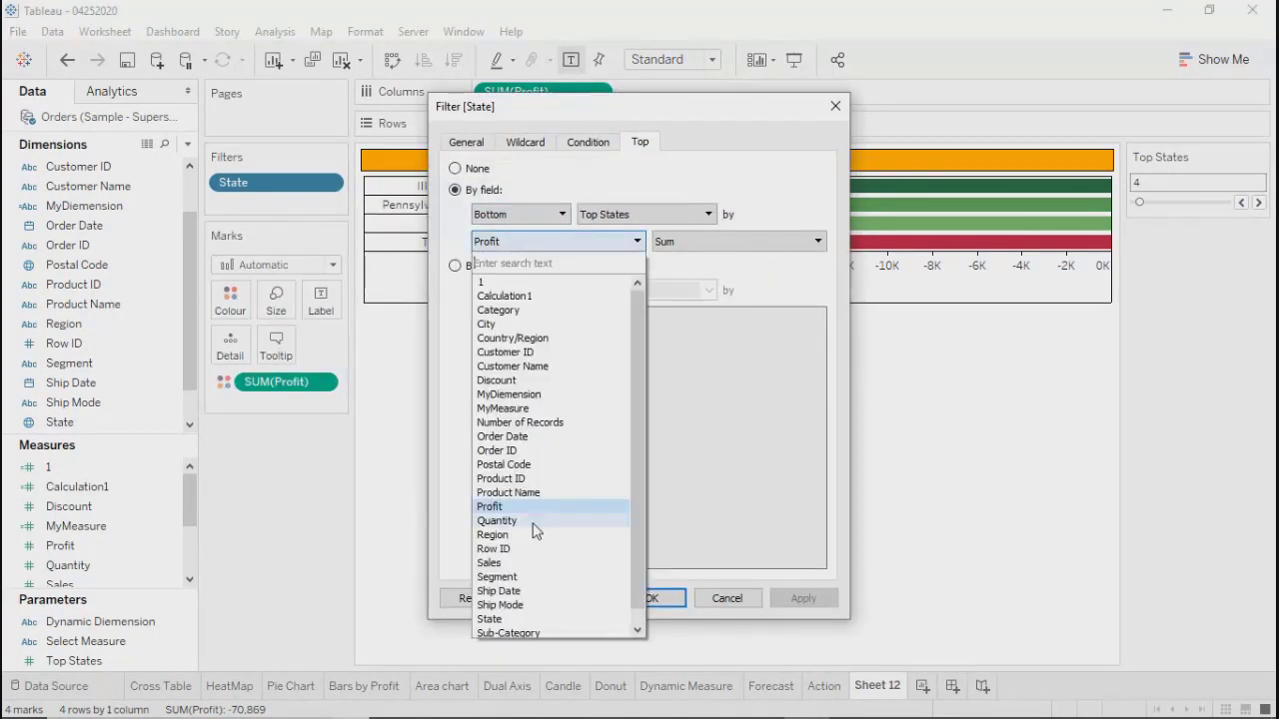
click(529, 562)
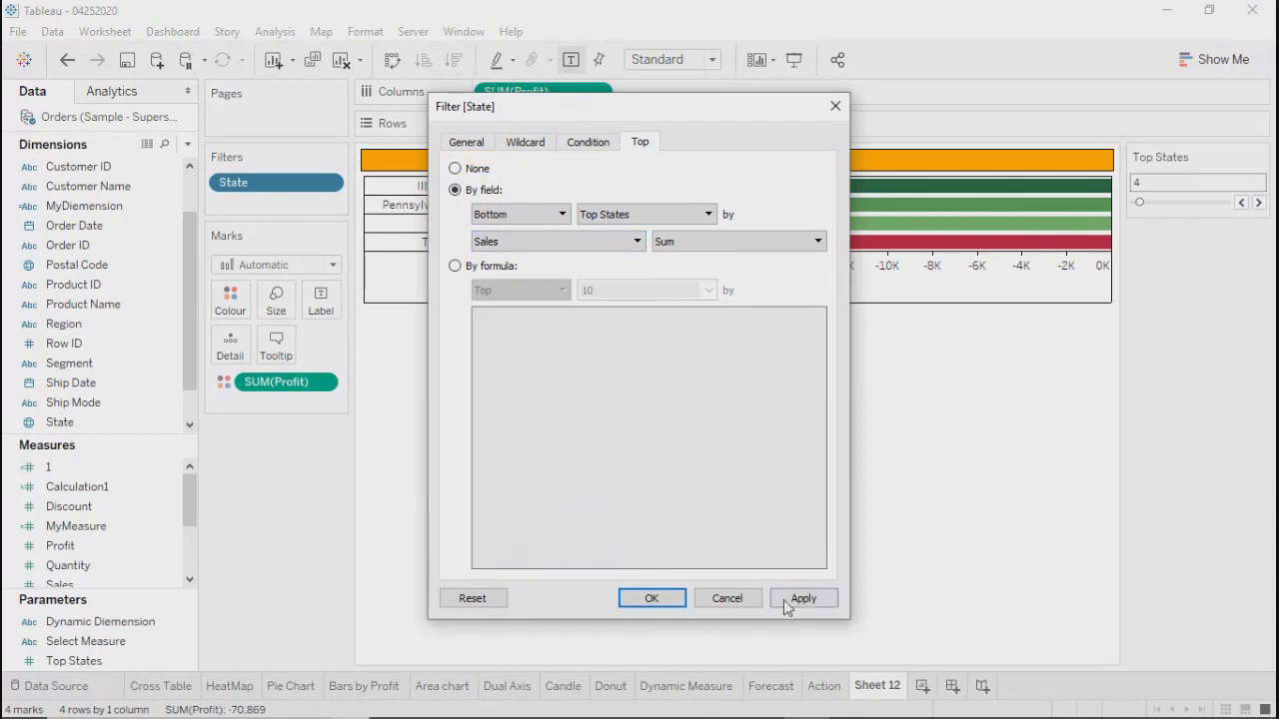
click(786, 603)
click(650, 600)
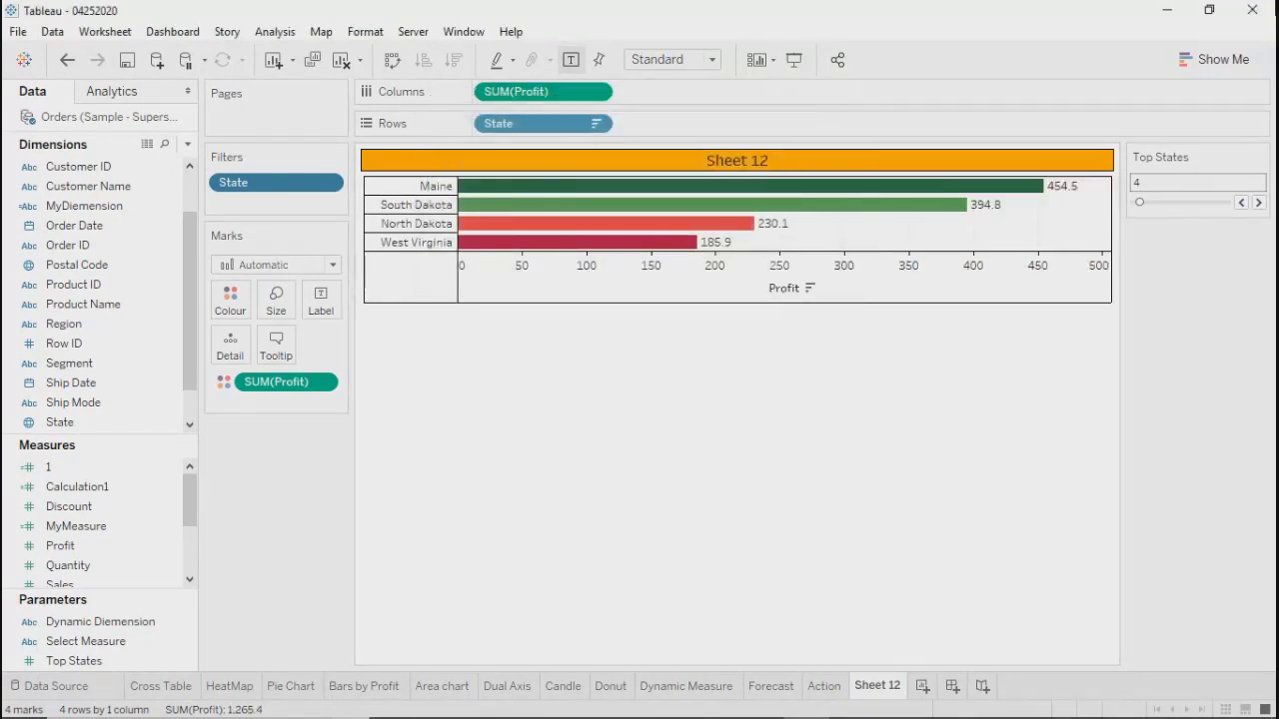
Vary the Top States value through 20 and 11, ending at 10.
click(1154, 203)
click(1174, 204)
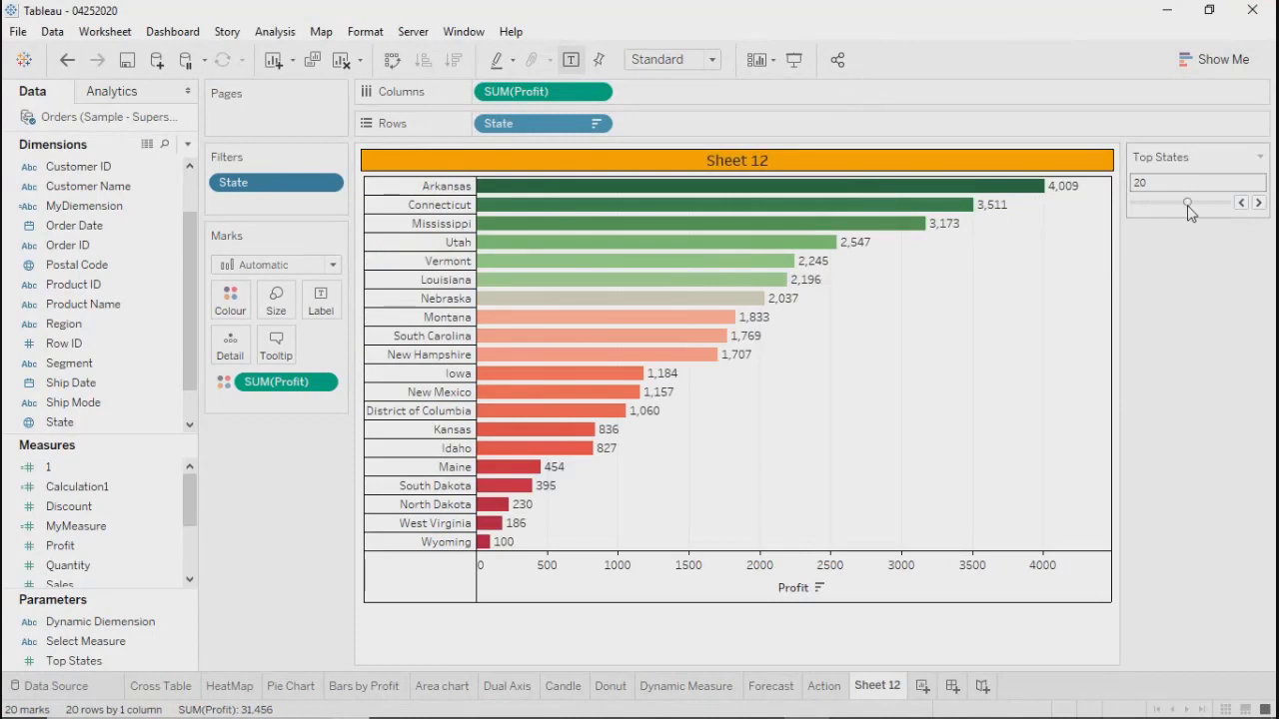
click(1188, 204)
drag(1189, 202, 1154, 192)
click(1165, 203)
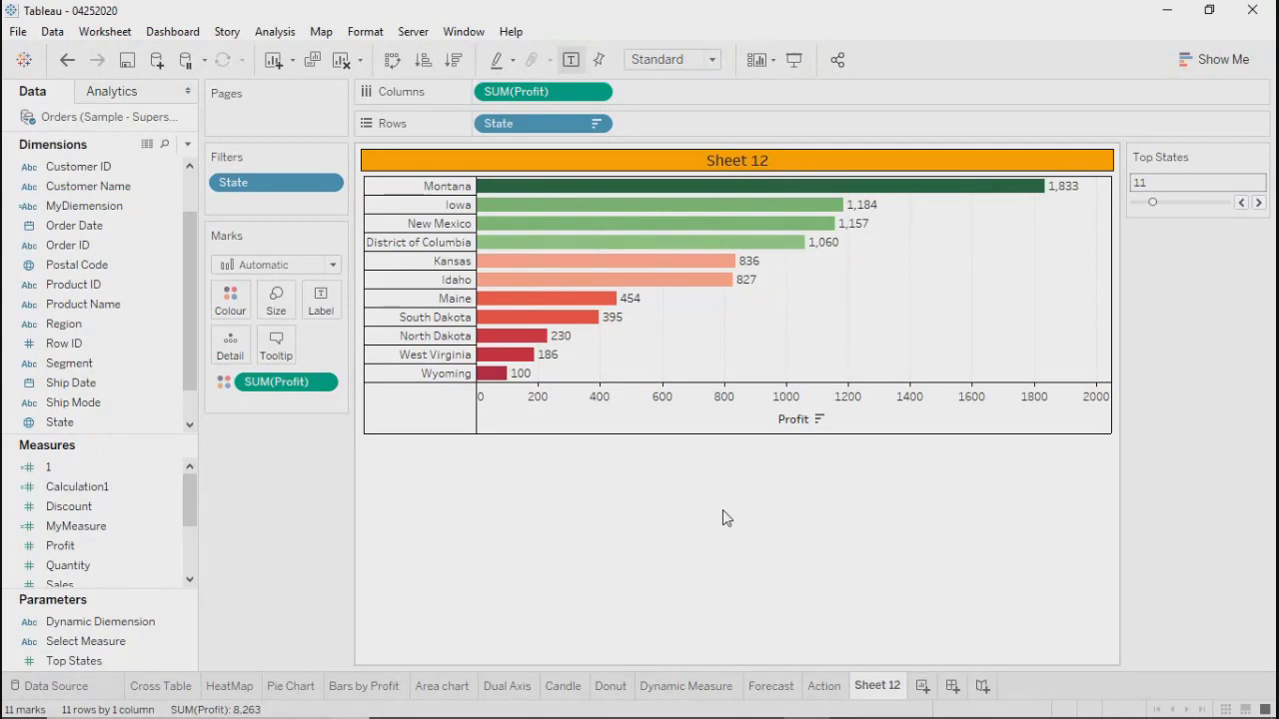
click(1243, 202)
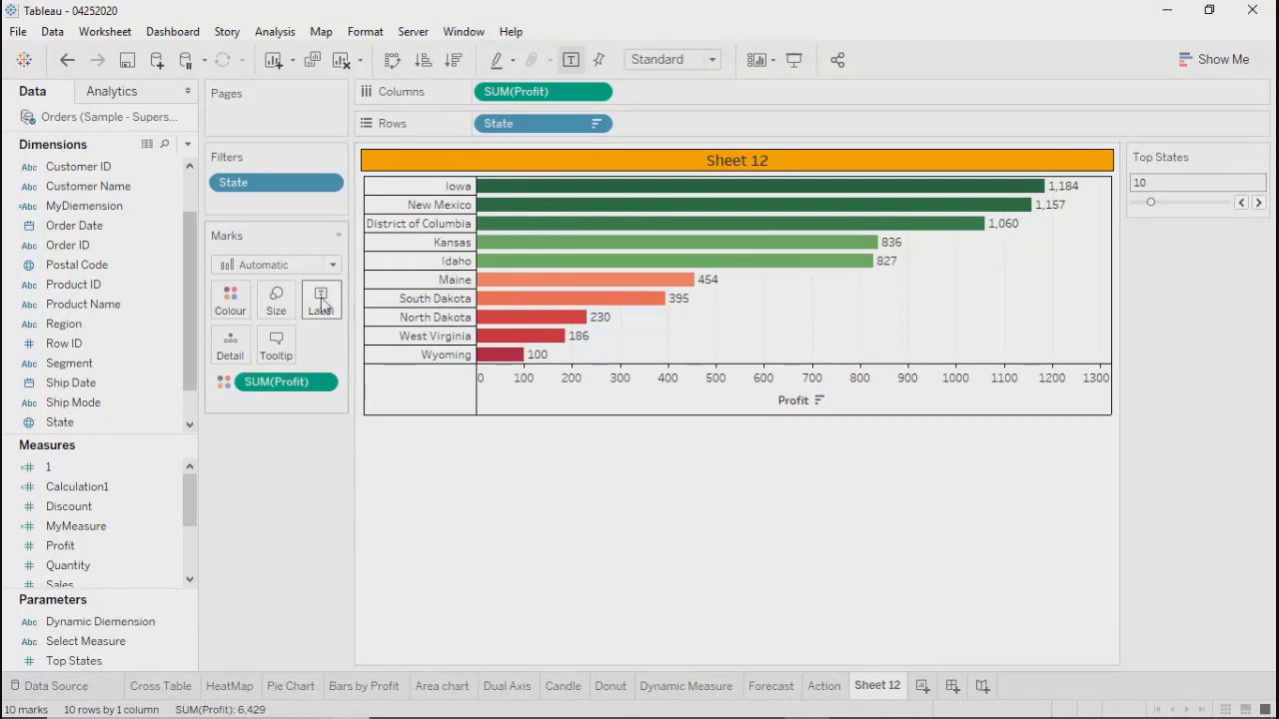
click(266, 187)
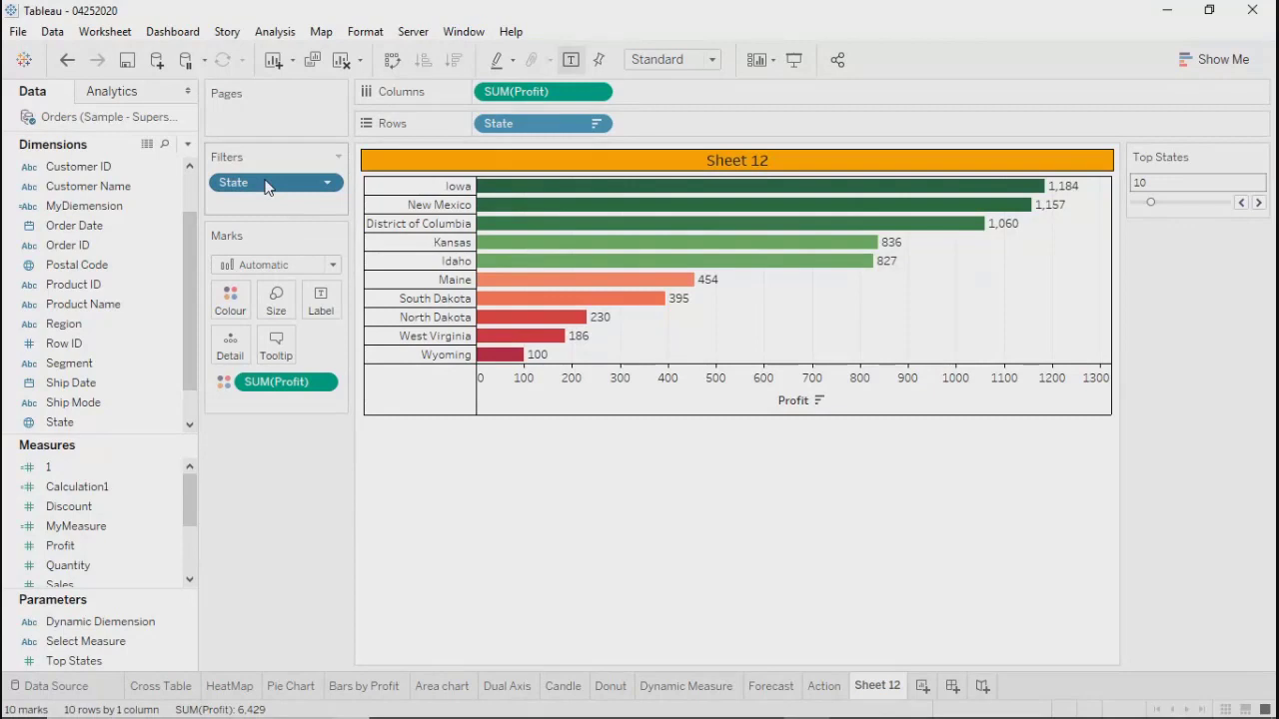
click(329, 183)
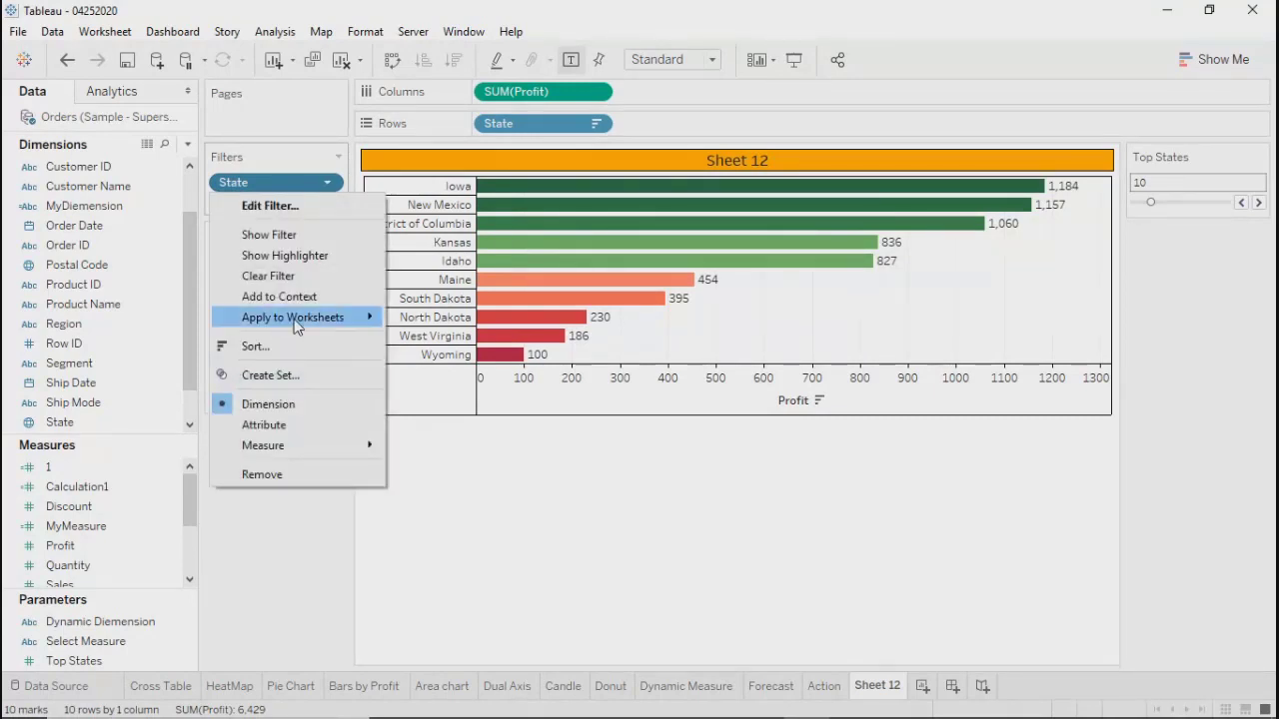
click(289, 380)
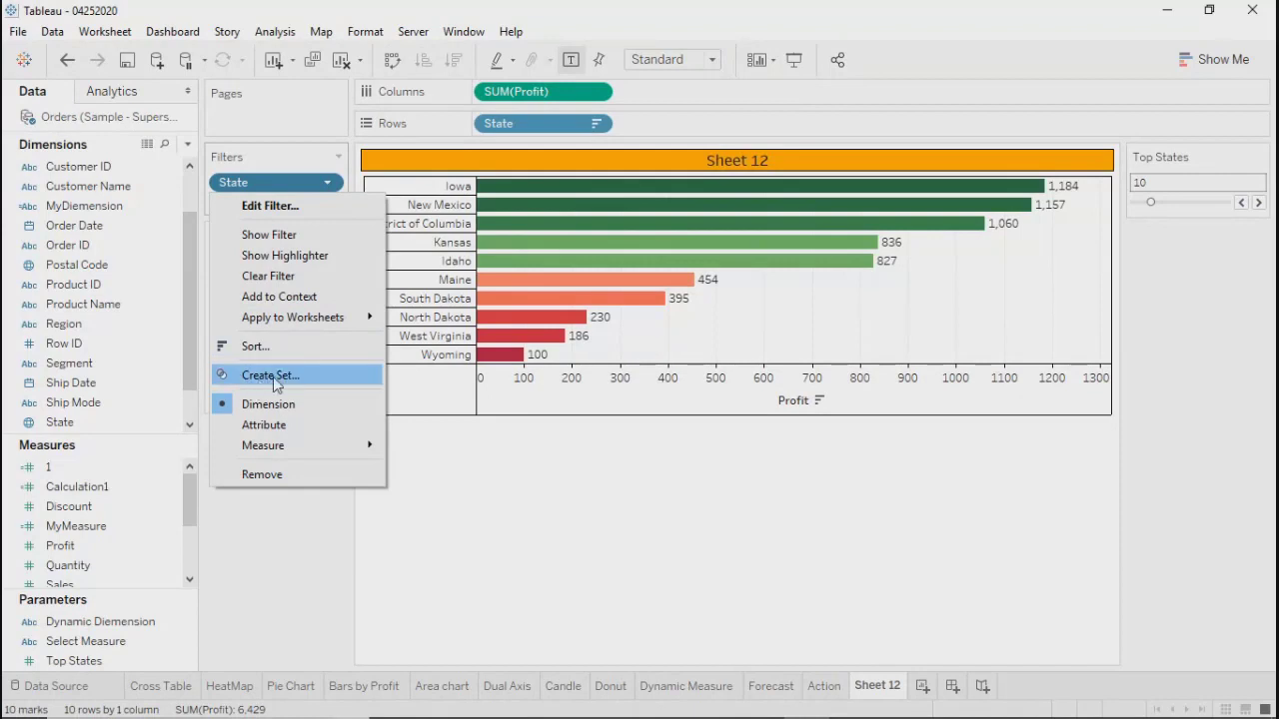
drag(590, 115, 223, 128)
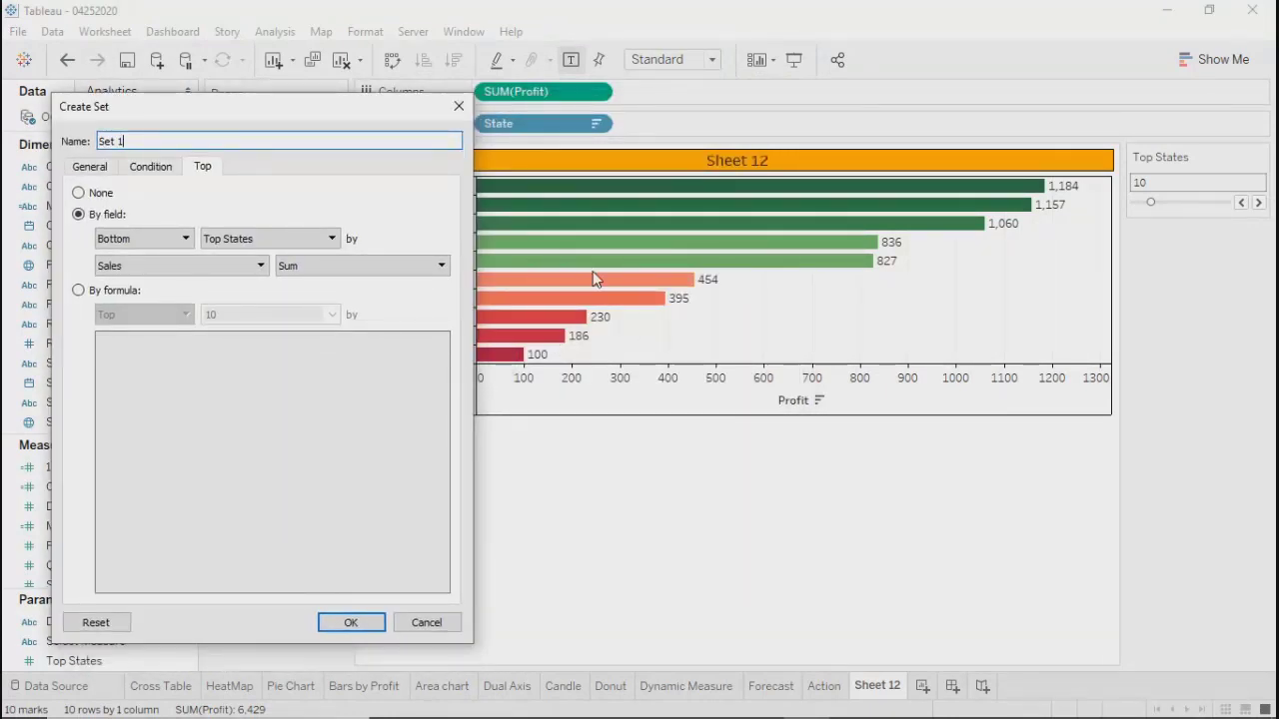
drag(340, 109, 602, 110)
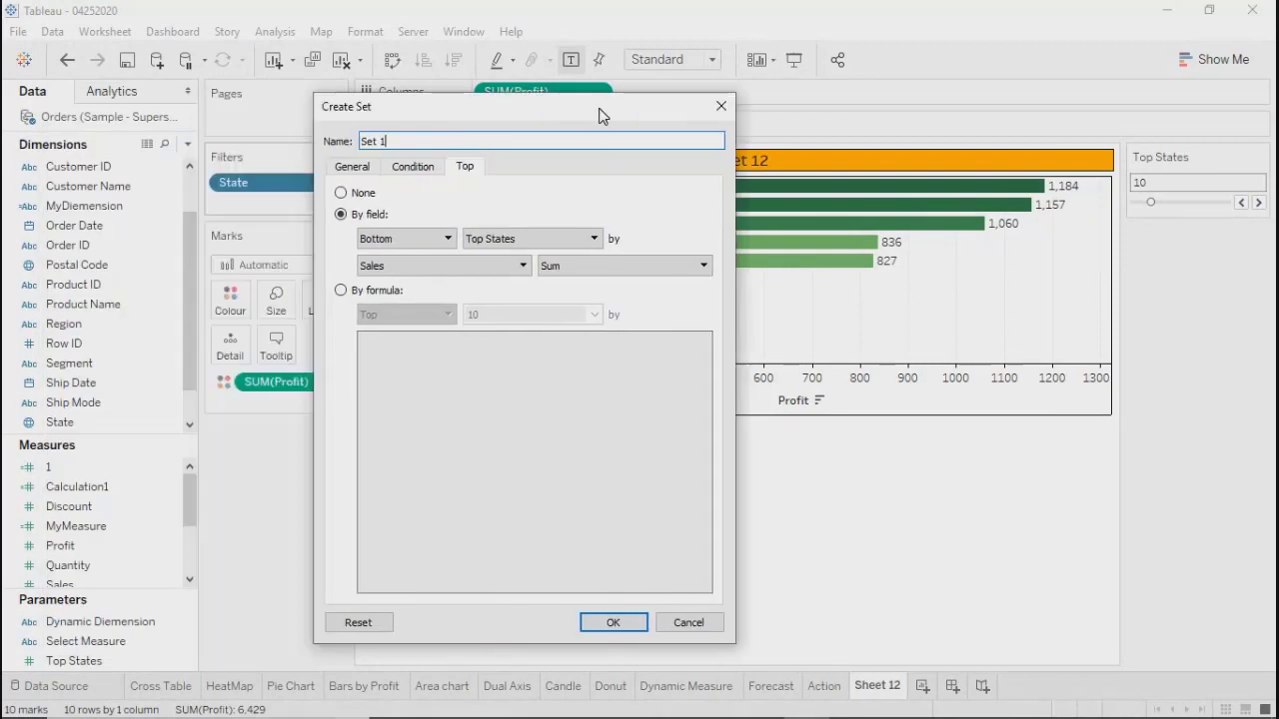
click(450, 158)
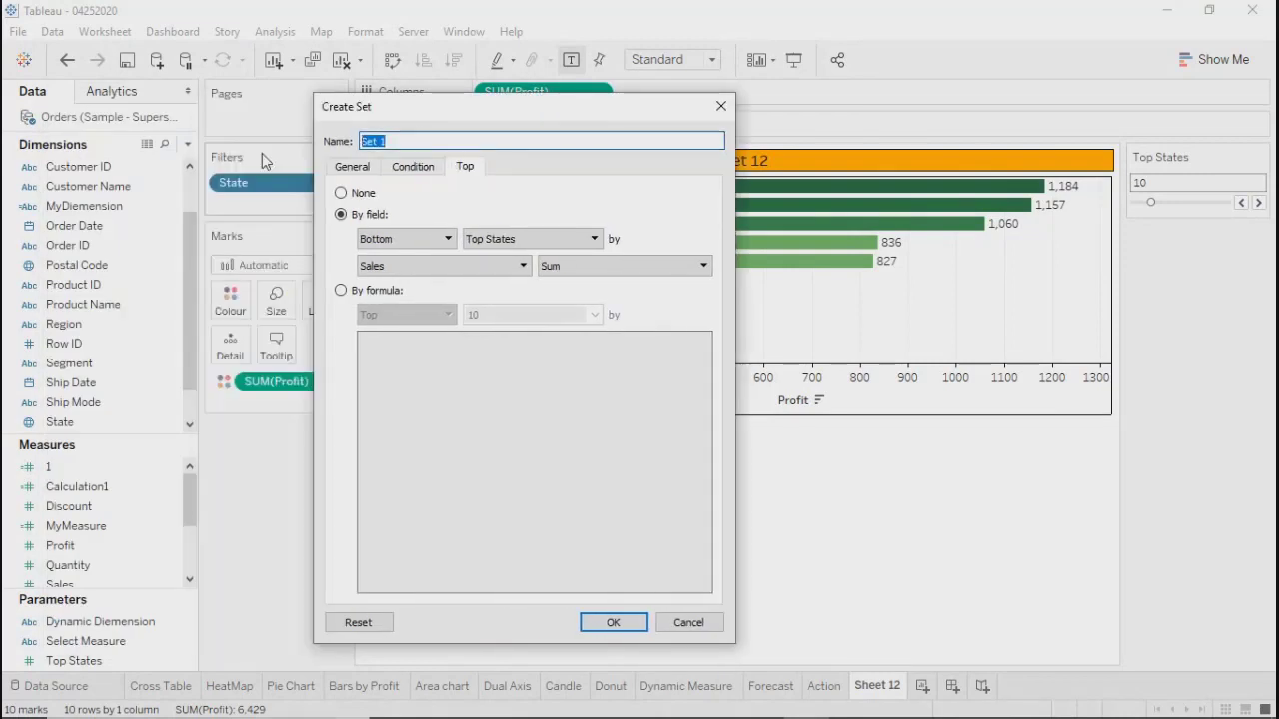
text(Top)
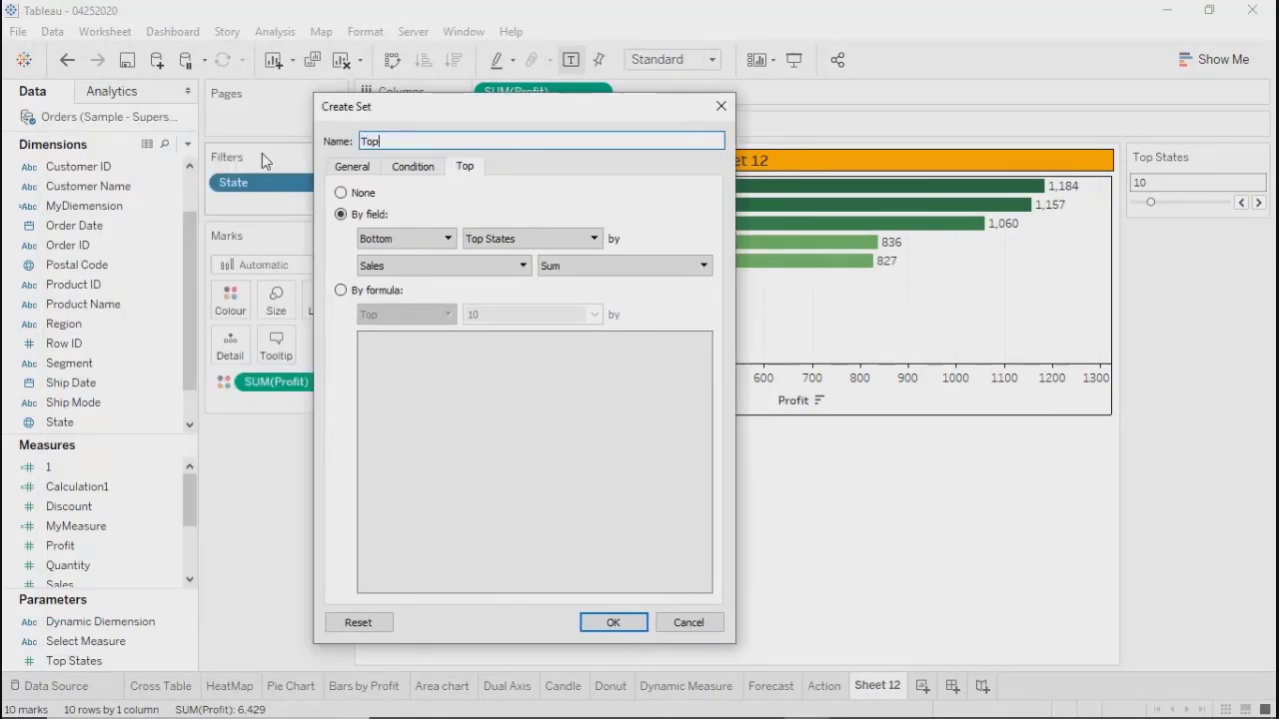
click(689, 622)
click(326, 182)
click(270, 206)
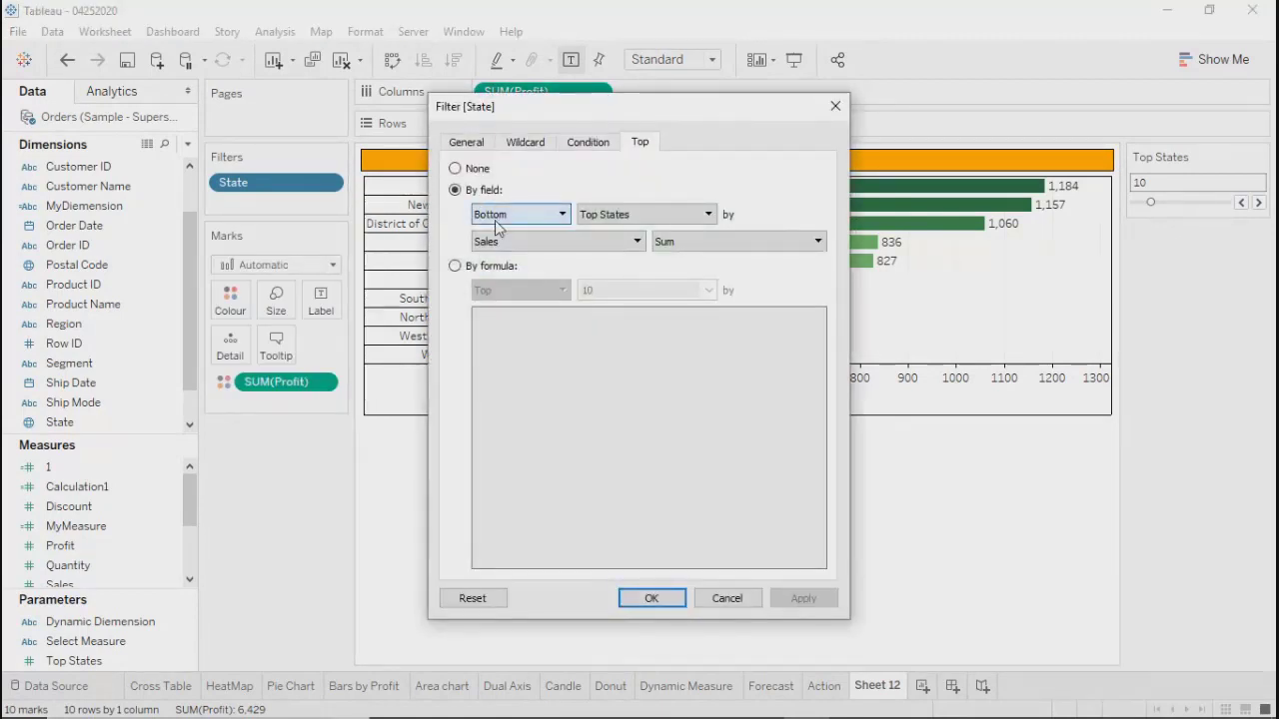
click(835, 106)
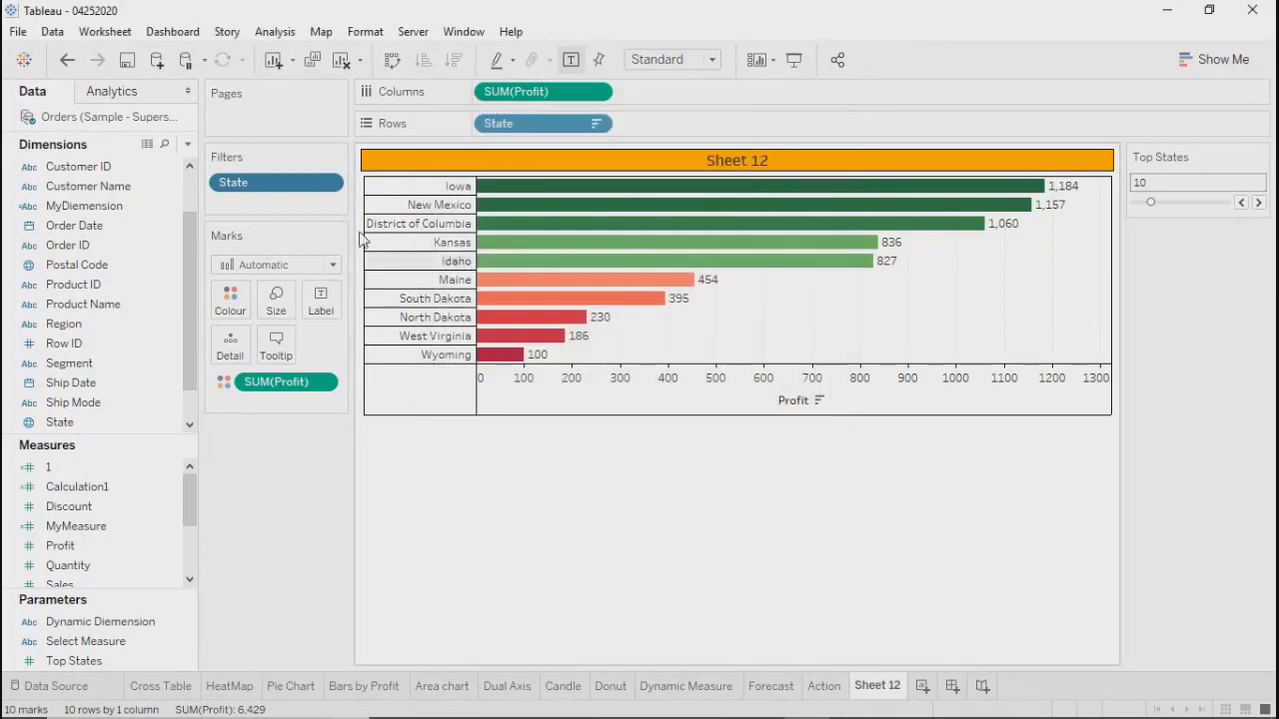
Create a set named Bottom from the State filter, keeping its Bottom limit of Top States by Sales Sum.
click(328, 182)
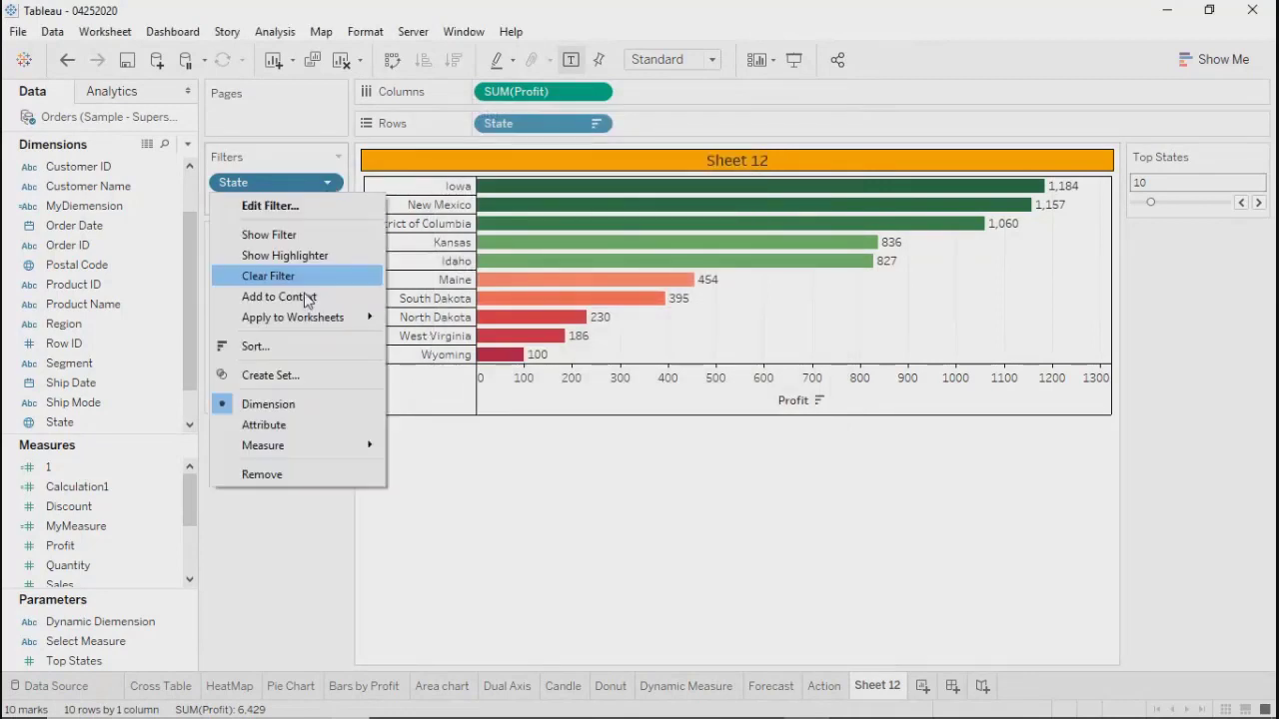
click(268, 376)
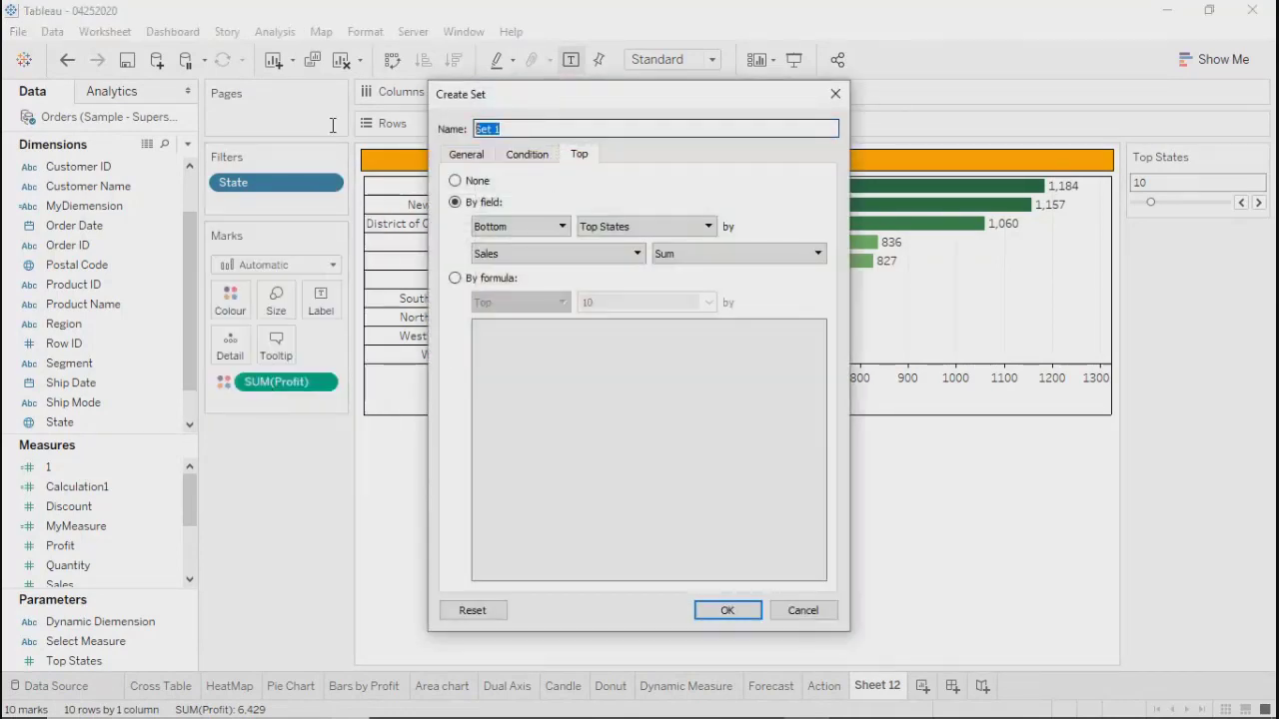
text(Bottom)
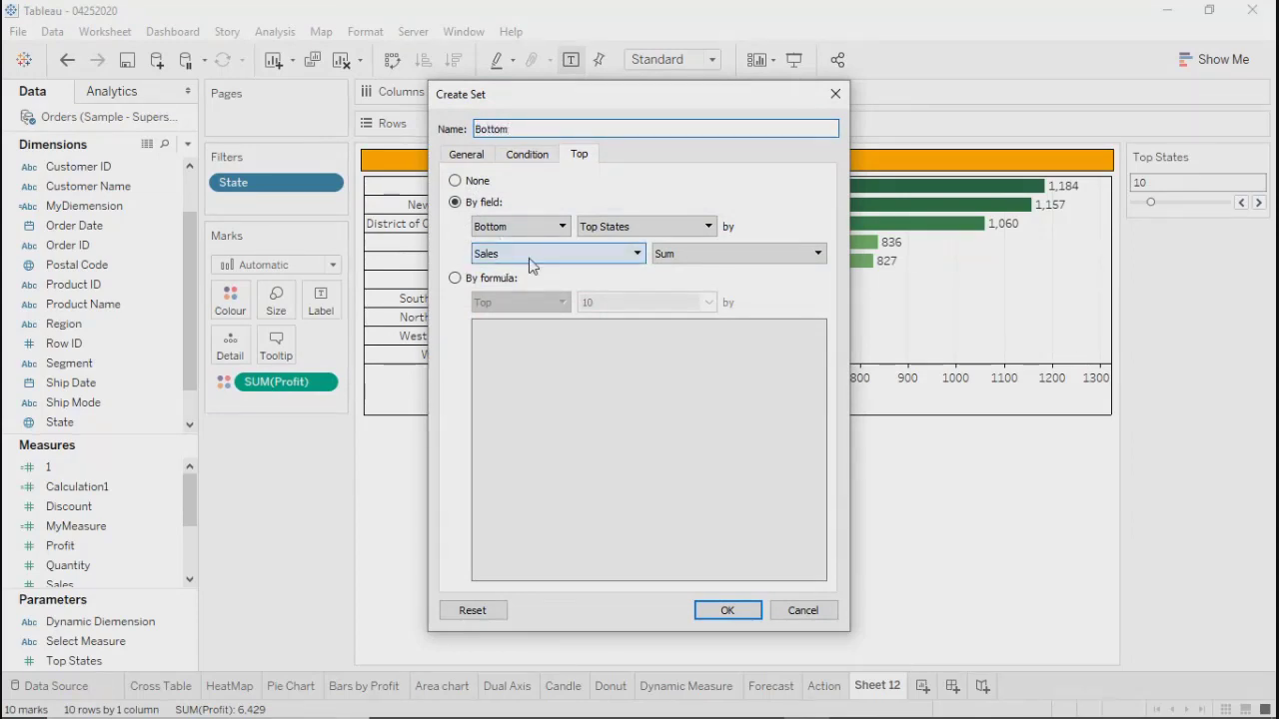
drag(600, 99, 611, 101)
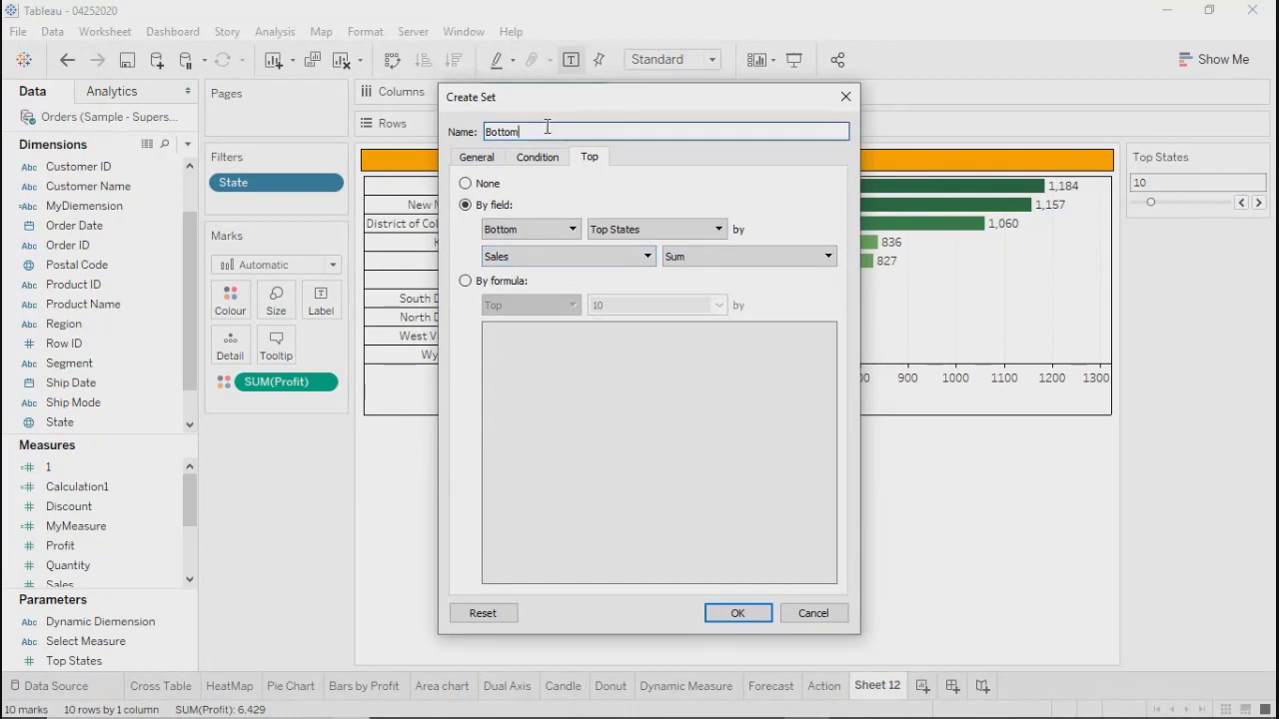
click(737, 613)
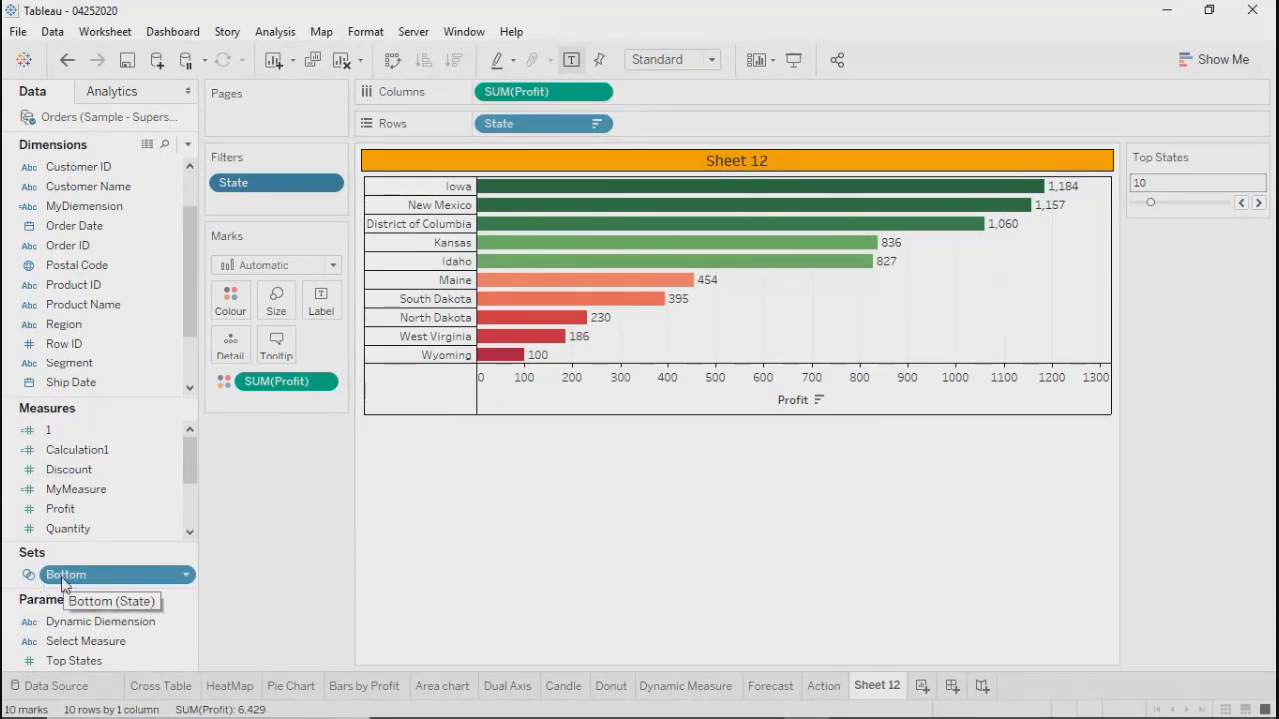
Switch the State filter's limit from Bottom to Top by Sales and apply it.
click(328, 182)
click(298, 207)
click(521, 214)
click(503, 233)
click(804, 597)
click(650, 598)
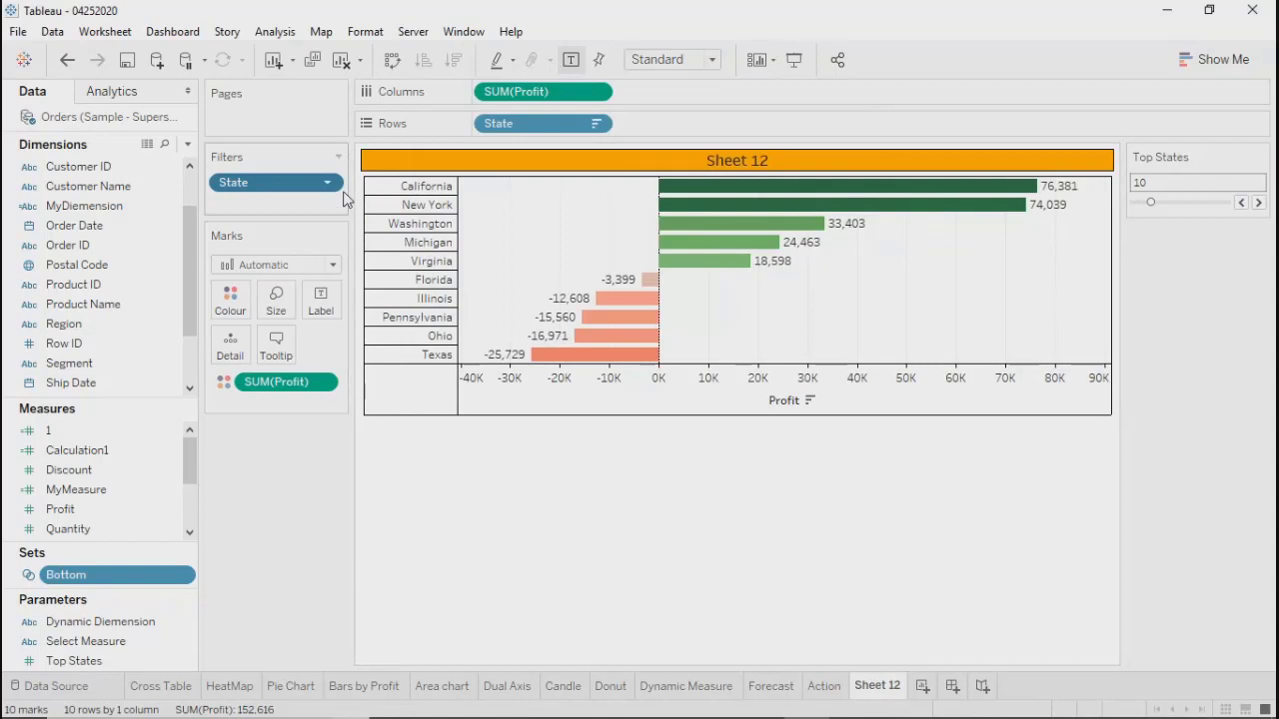
Create a set named Top from the State filter's Top limit, and lower the Top States value.
click(328, 185)
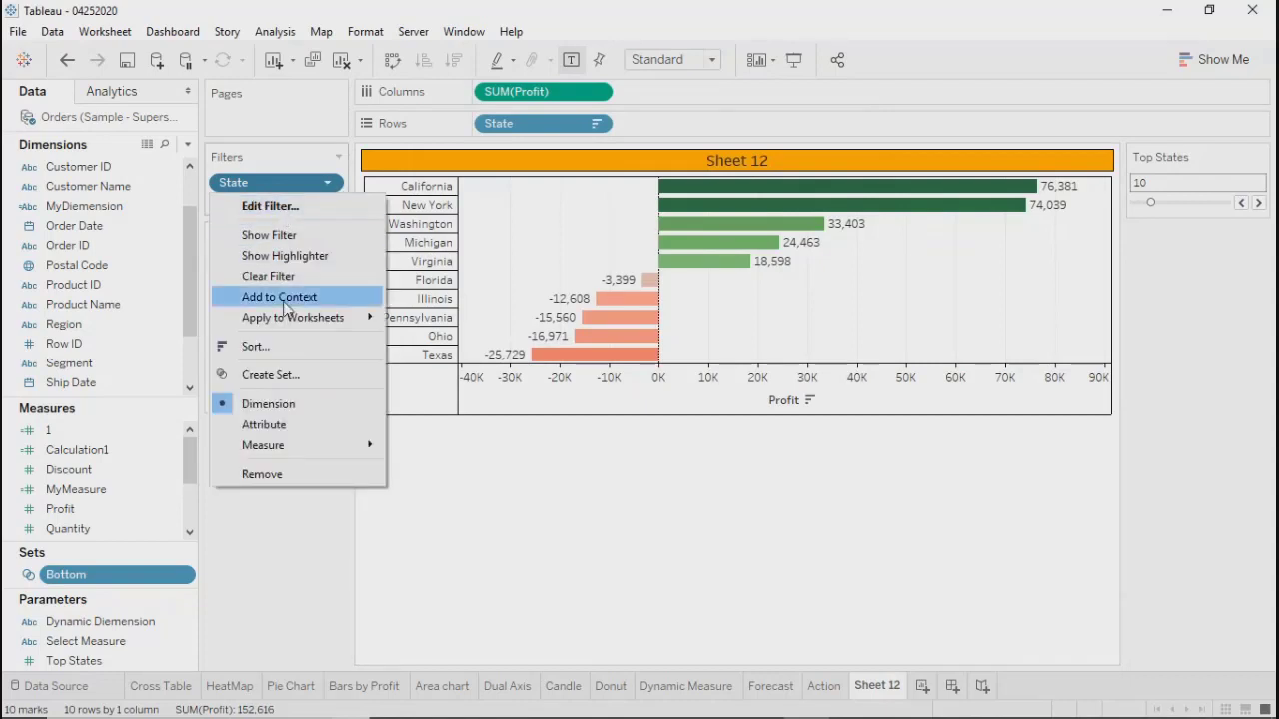
click(252, 377)
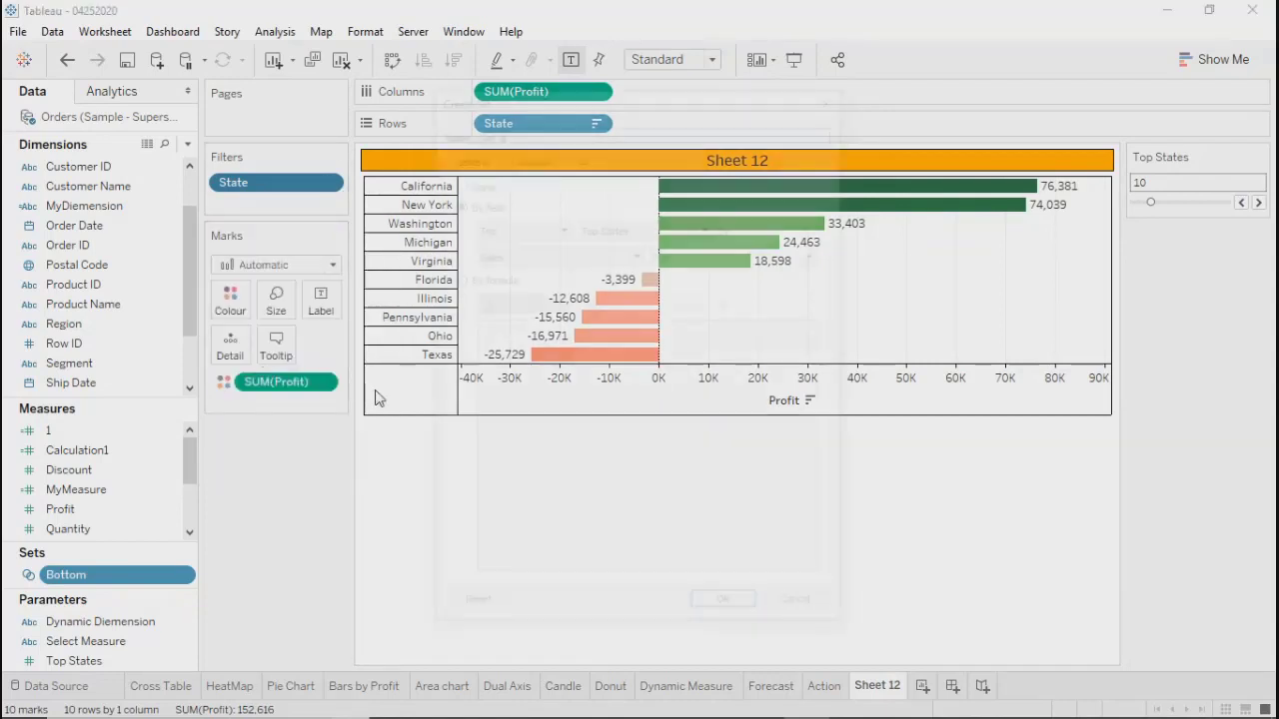
drag(541, 127, 391, 128)
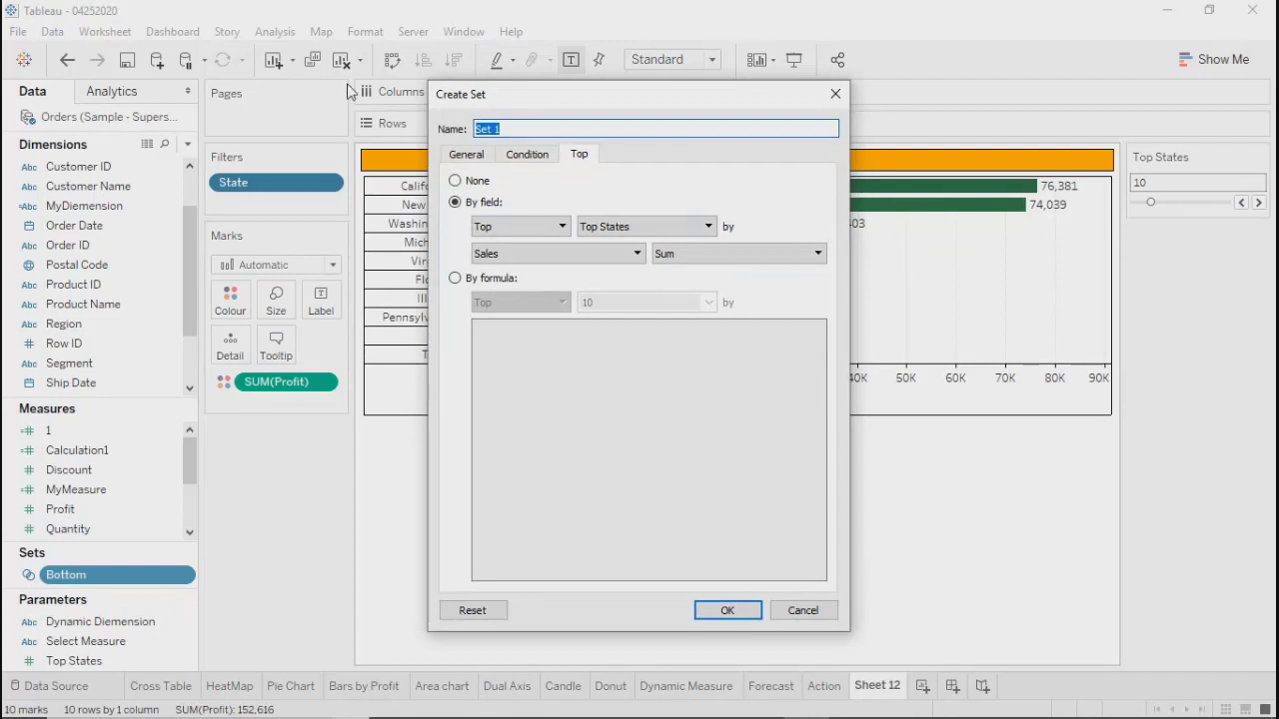
text(Top)
click(725, 611)
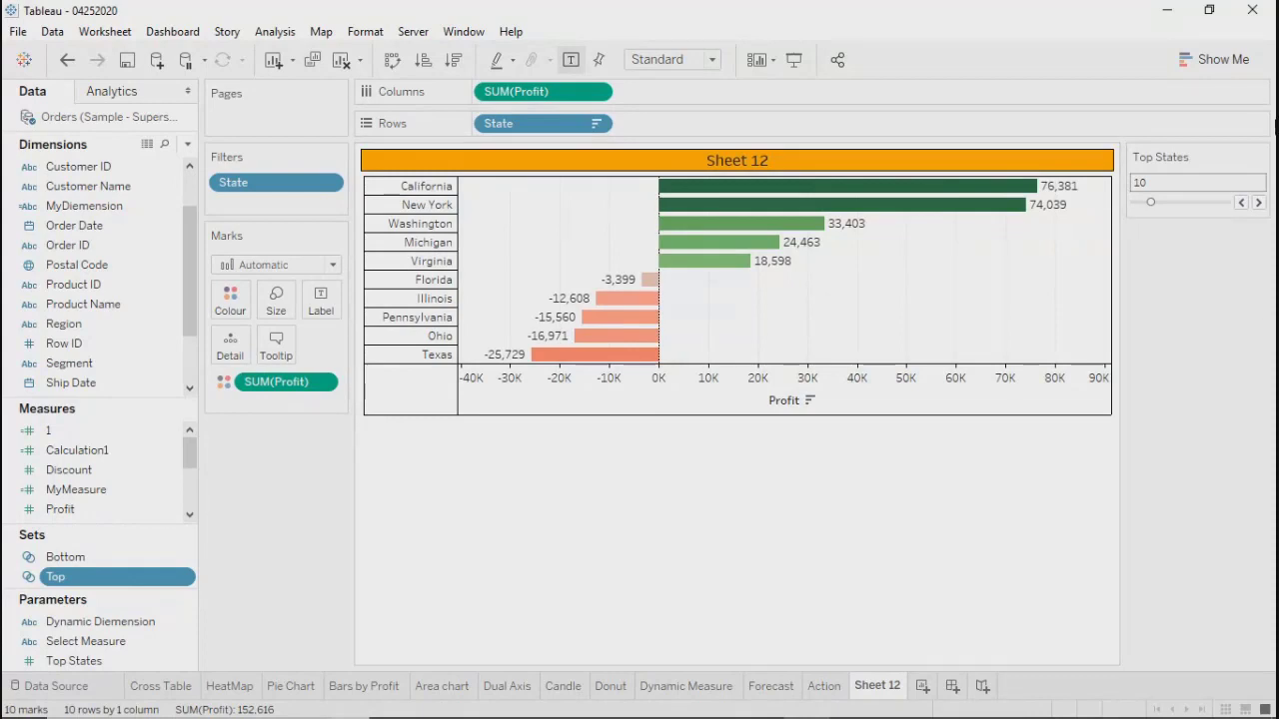
click(1240, 203)
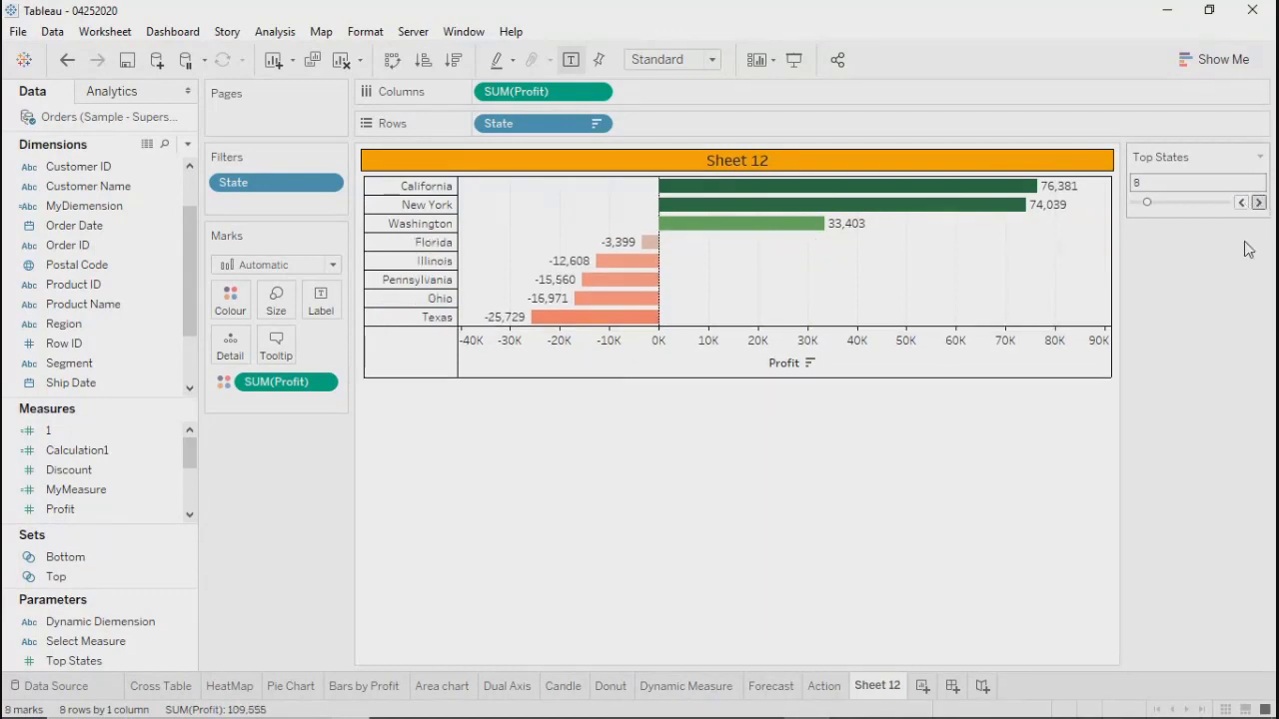
Add a new worksheet and filter it by the Bottom set.
click(921, 686)
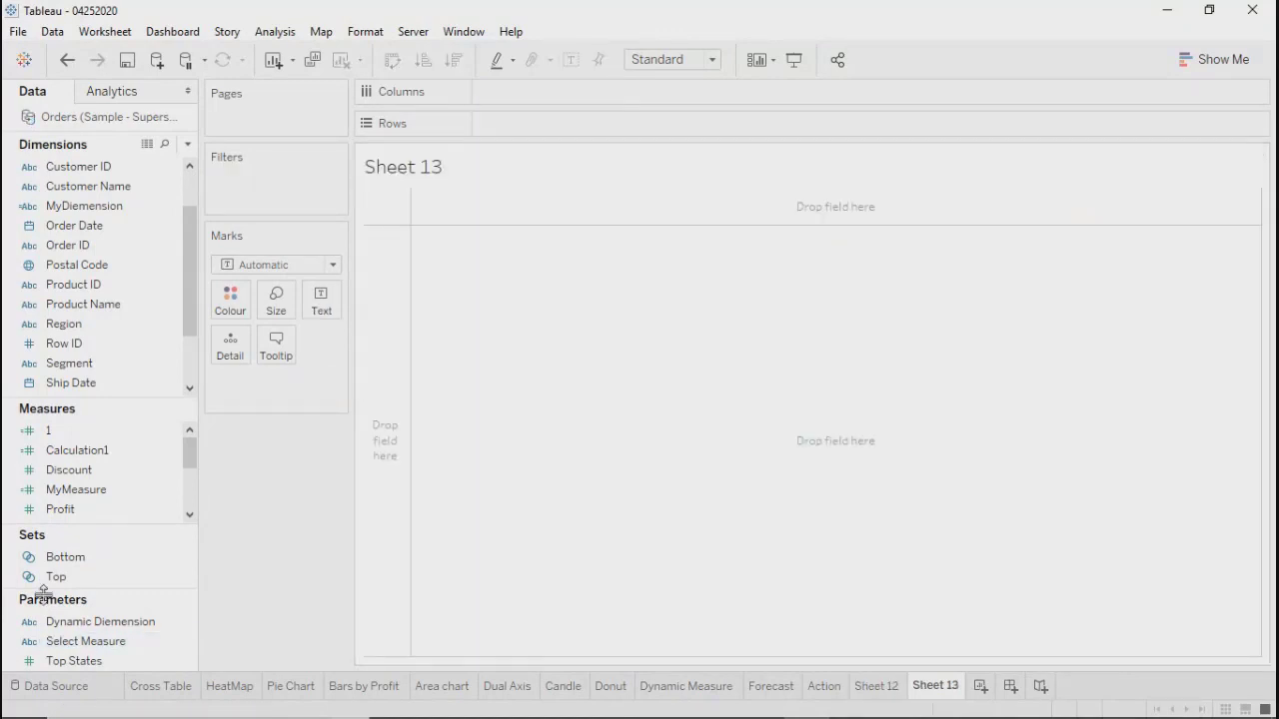
click(64, 557)
drag(64, 558, 254, 200)
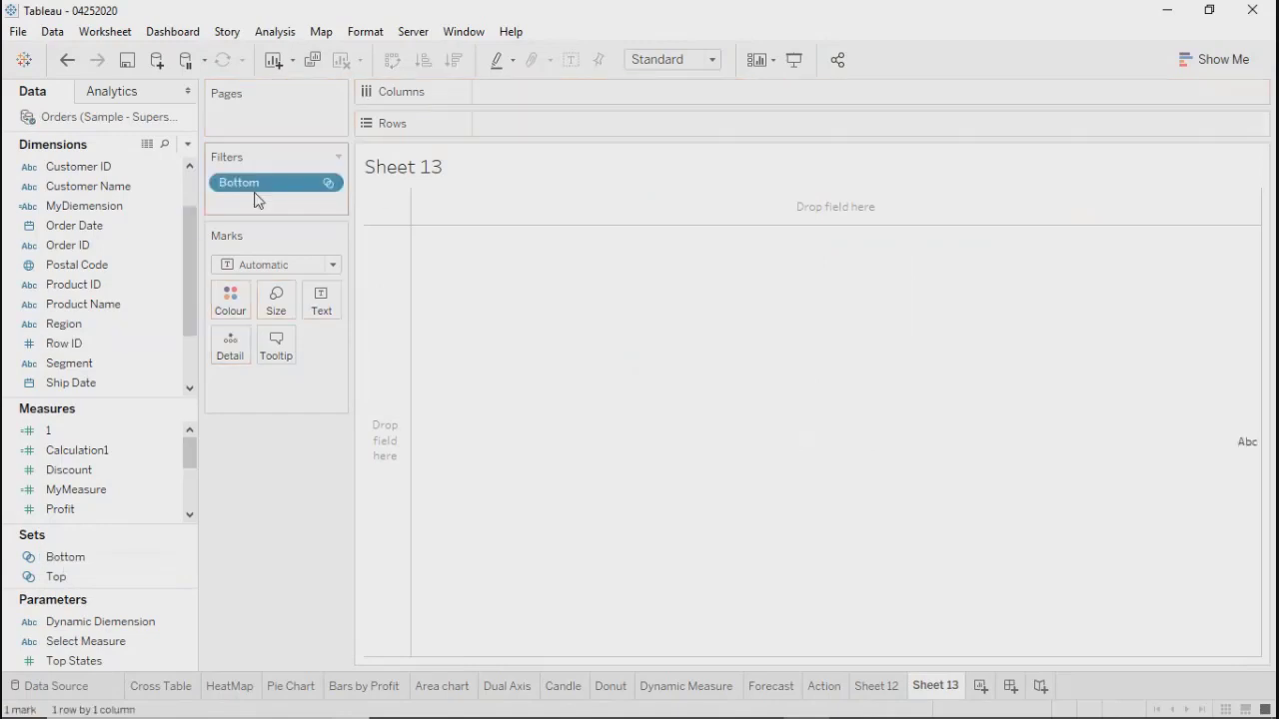
Place State on the rows of Sheet 13 and show Profit as the text values for each state.
click(81, 493)
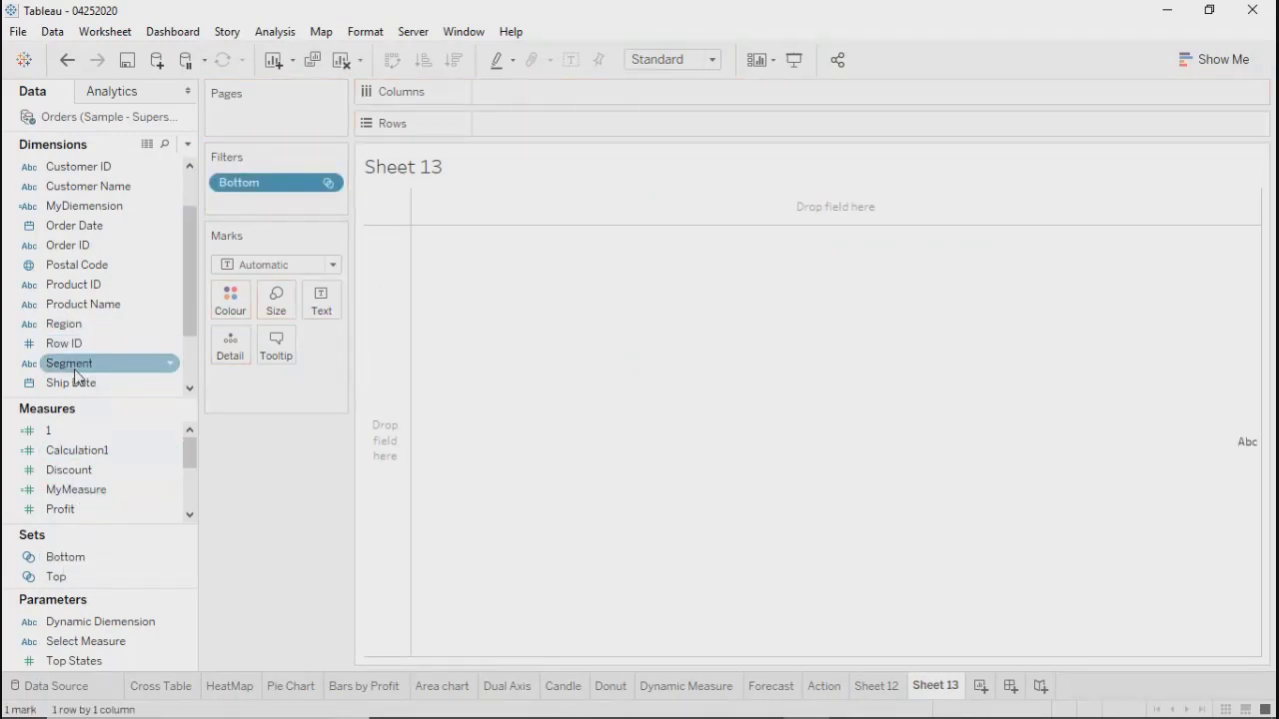
drag(187, 273, 189, 363)
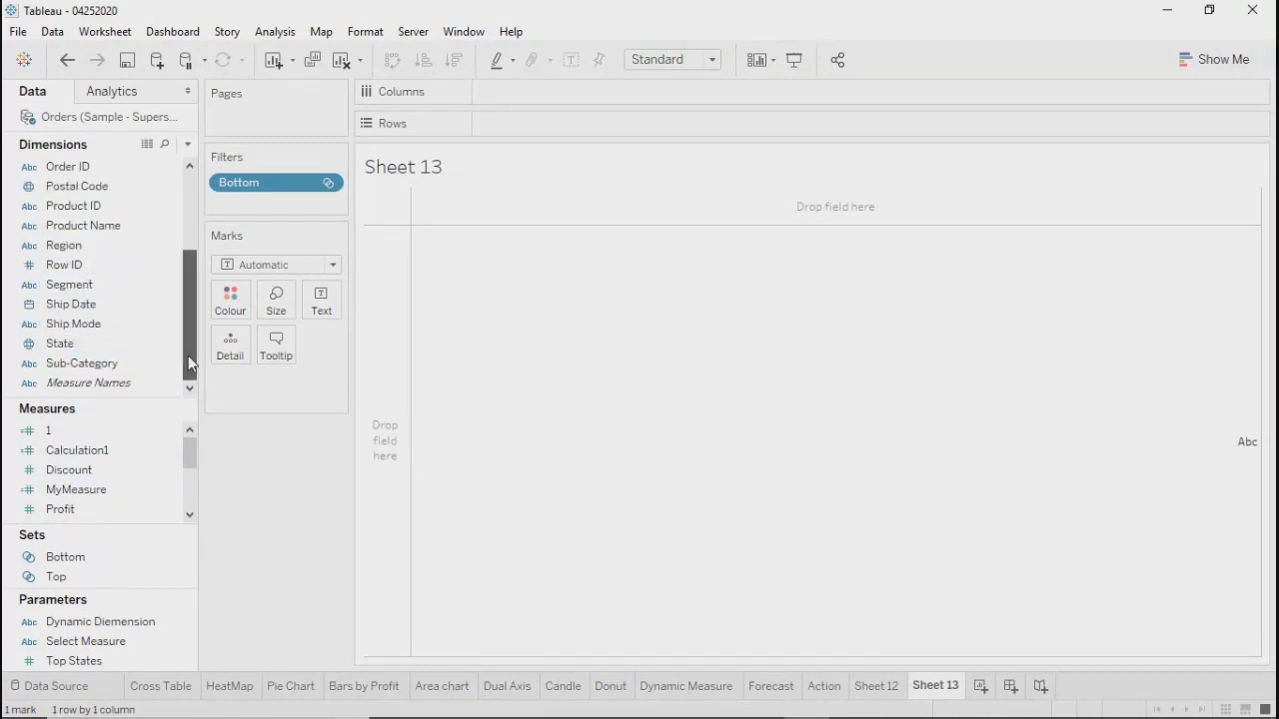
drag(86, 345, 545, 125)
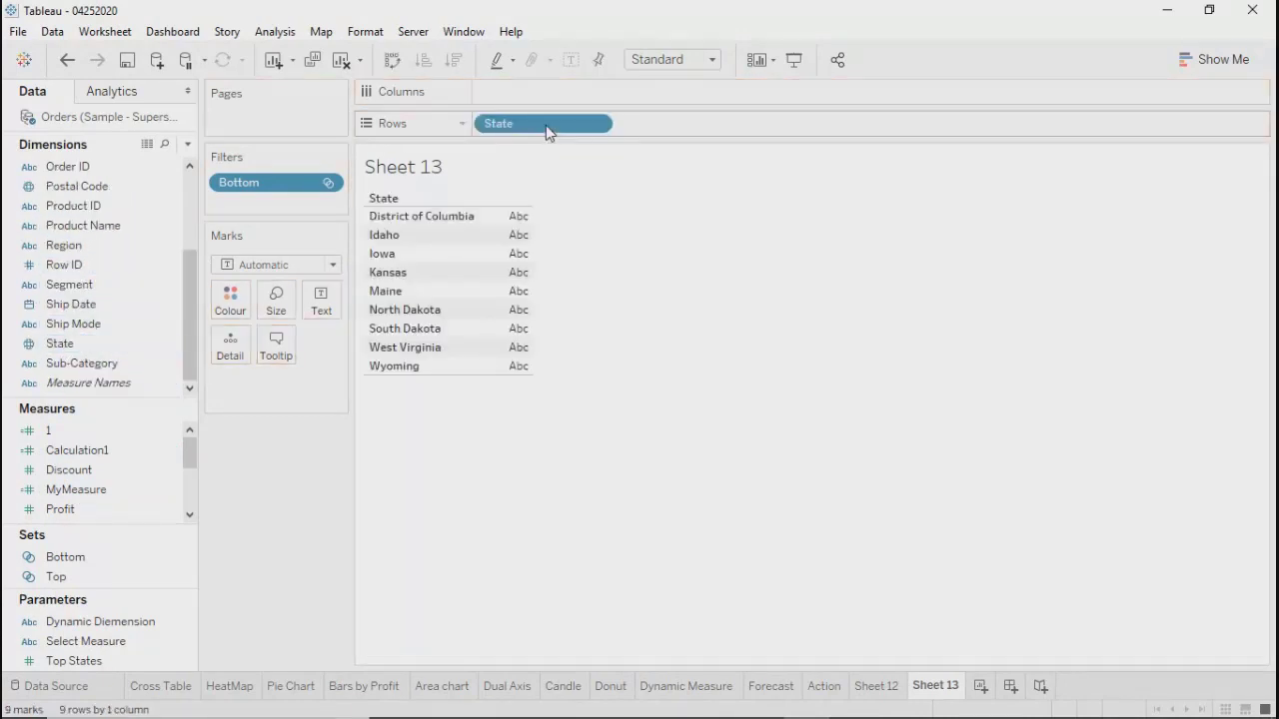
drag(74, 512, 519, 295)
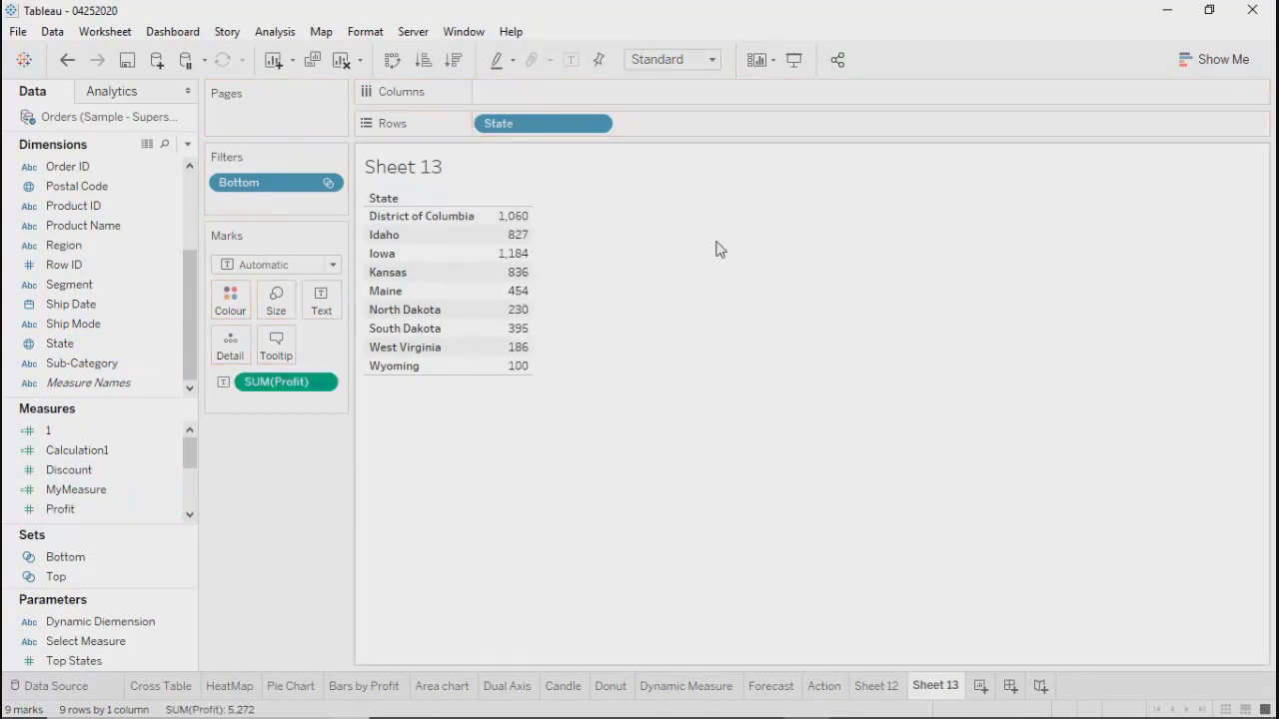
Convert the state profit table to a horizontal bar chart and sort the states by Profit in descending order.
click(1215, 59)
click(1121, 203)
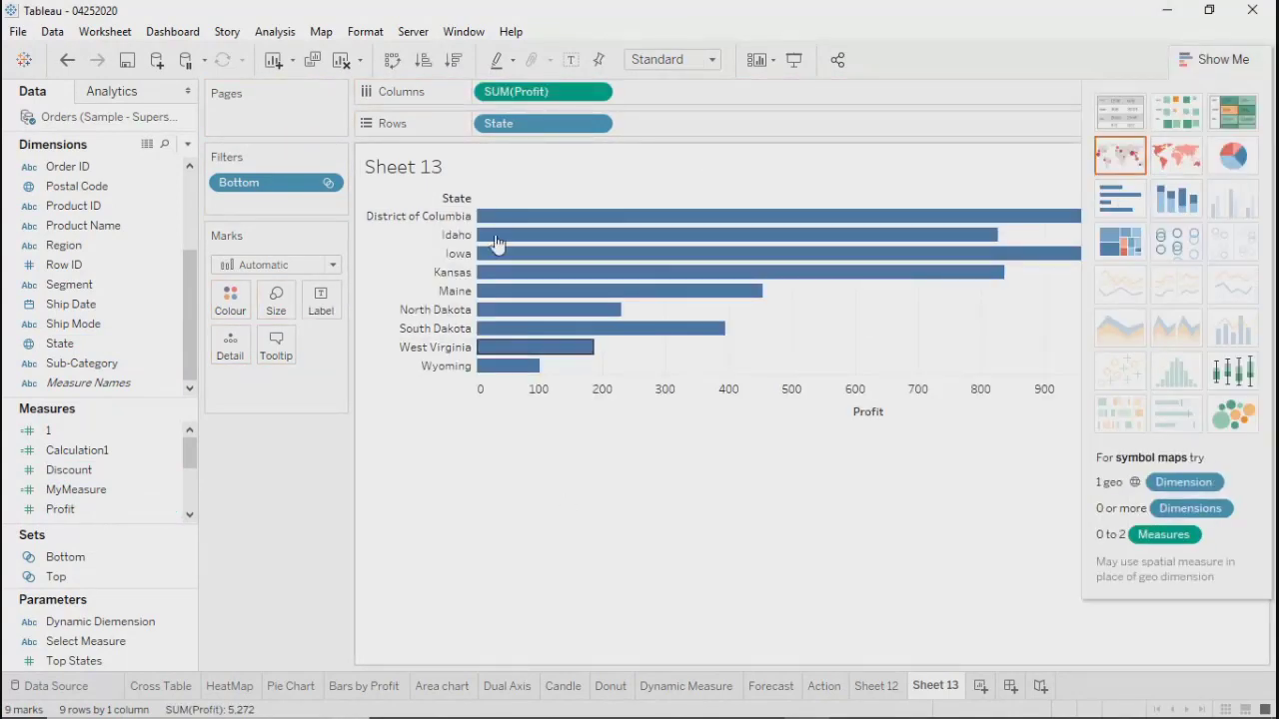
click(451, 59)
click(1204, 64)
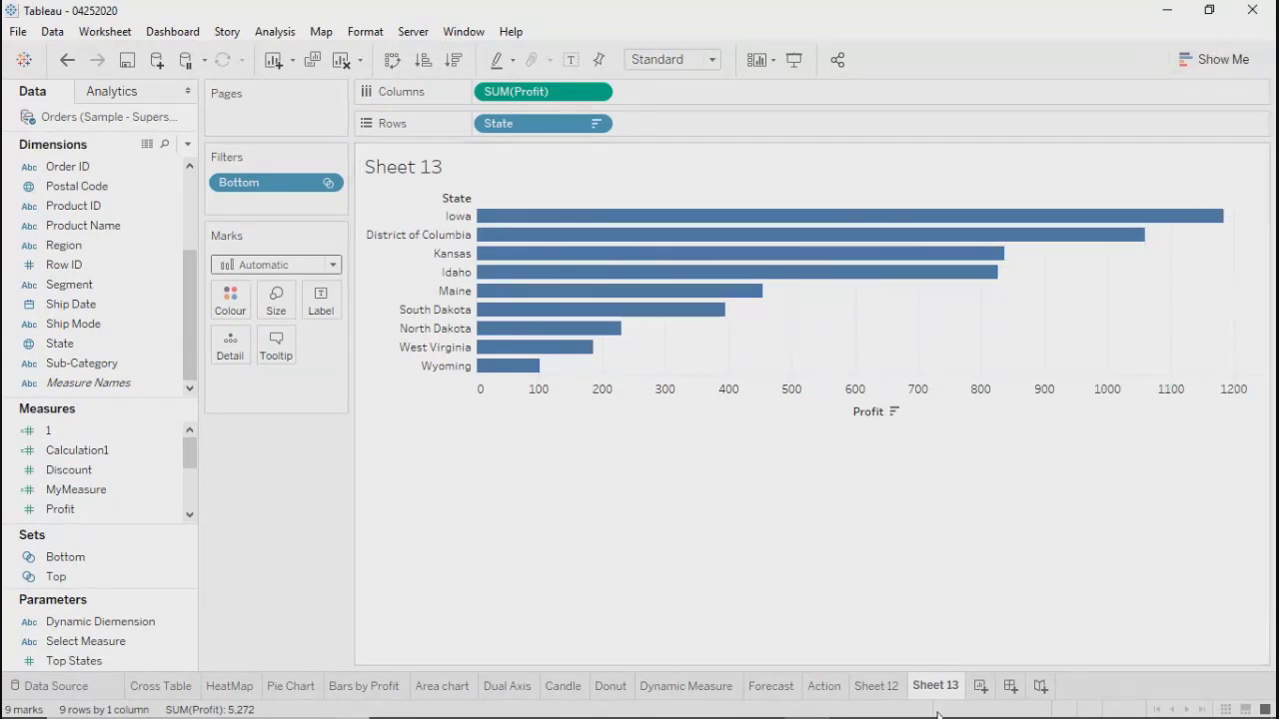
Show the Top States parameter control on Sheet 13.
right_click(134, 622)
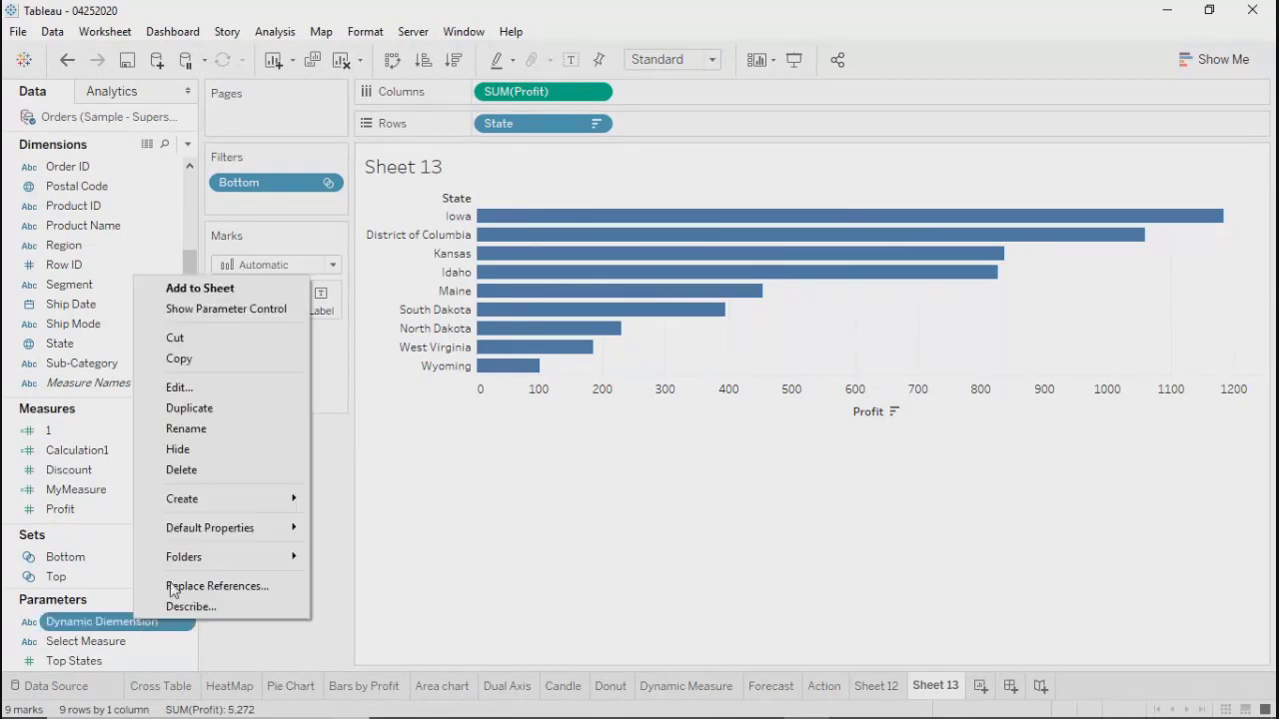
right_click(97, 663)
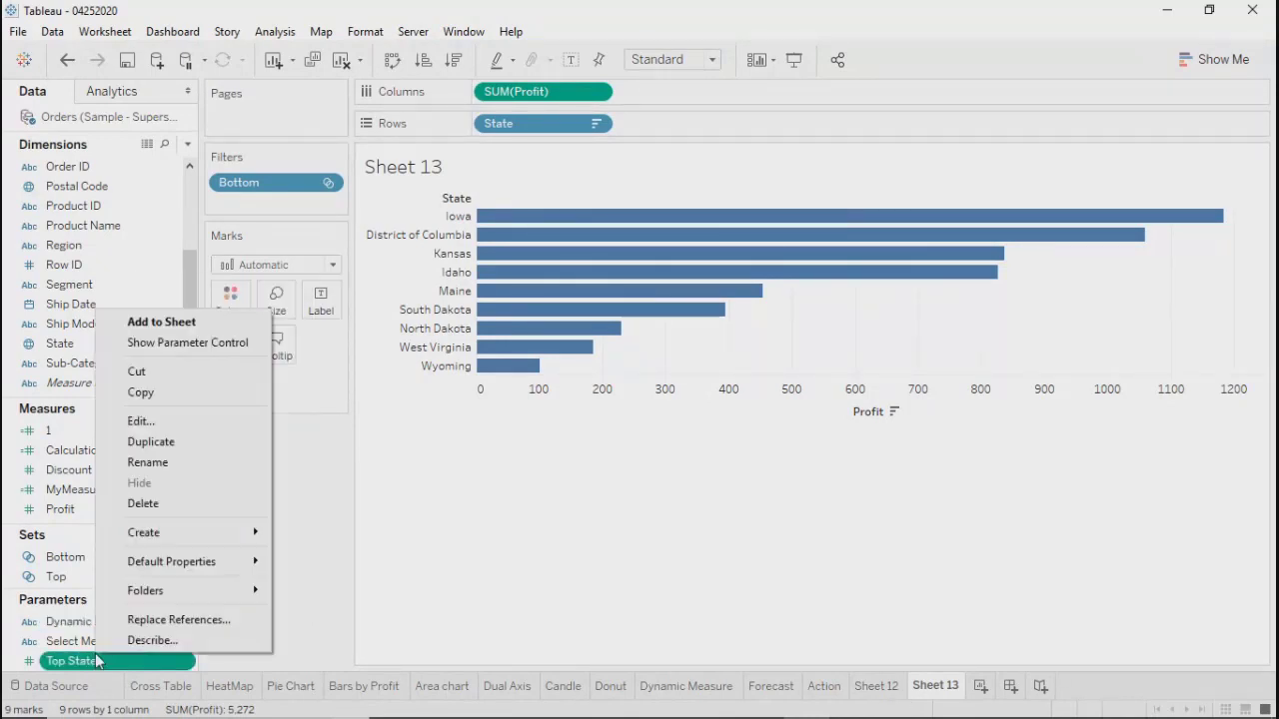
click(172, 348)
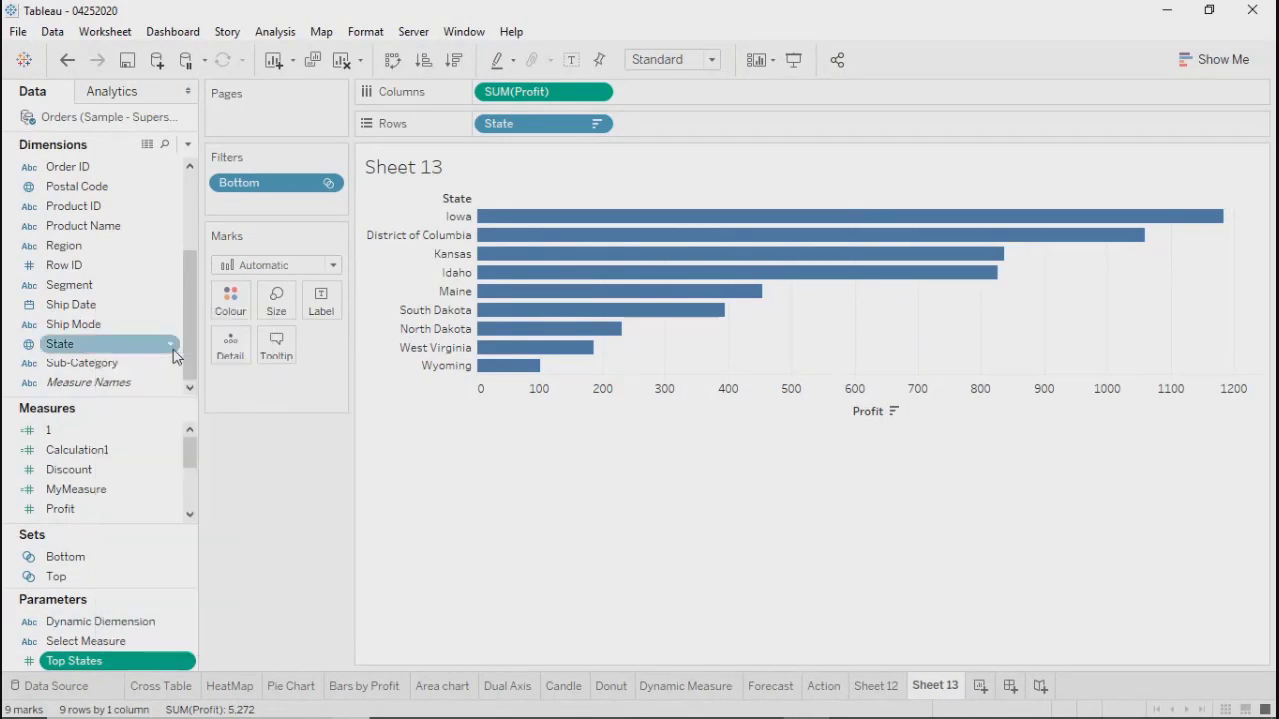
Add a new worksheet, Sheet 14, and filter it by the Top set.
click(979, 687)
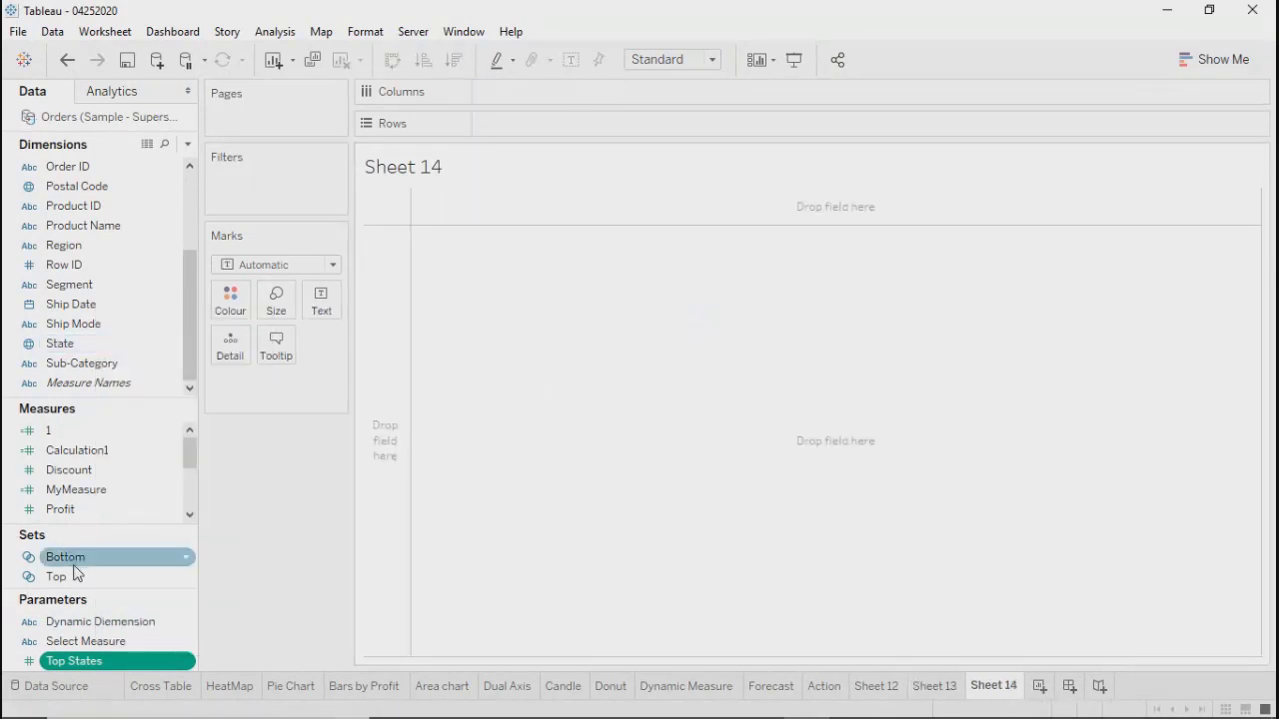
click(67, 560)
click(929, 686)
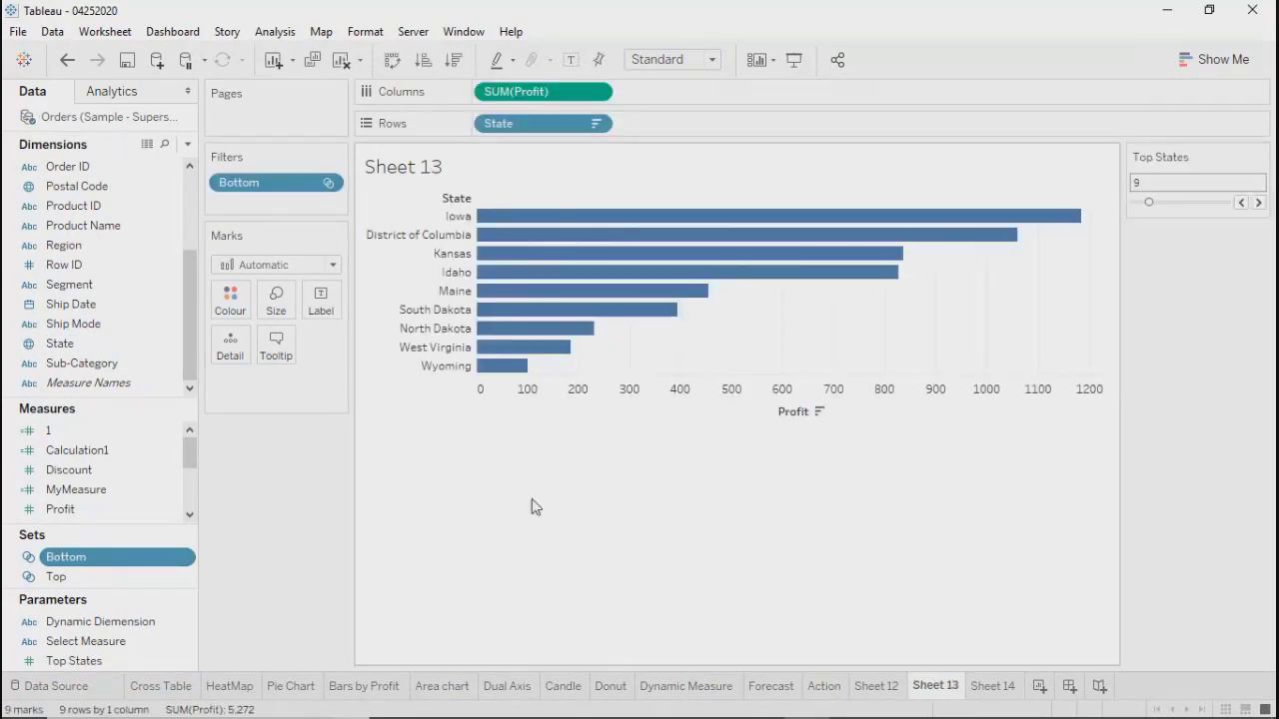
click(992, 686)
drag(77, 578, 299, 170)
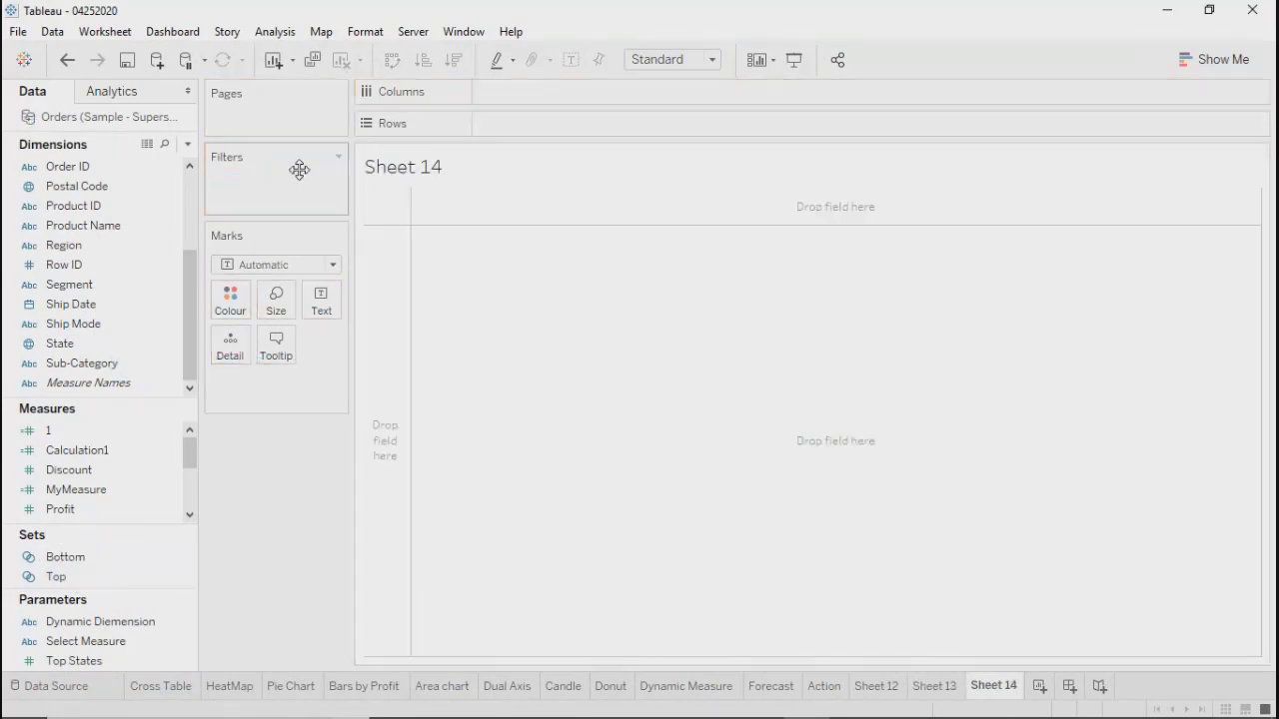
drag(80, 577, 244, 199)
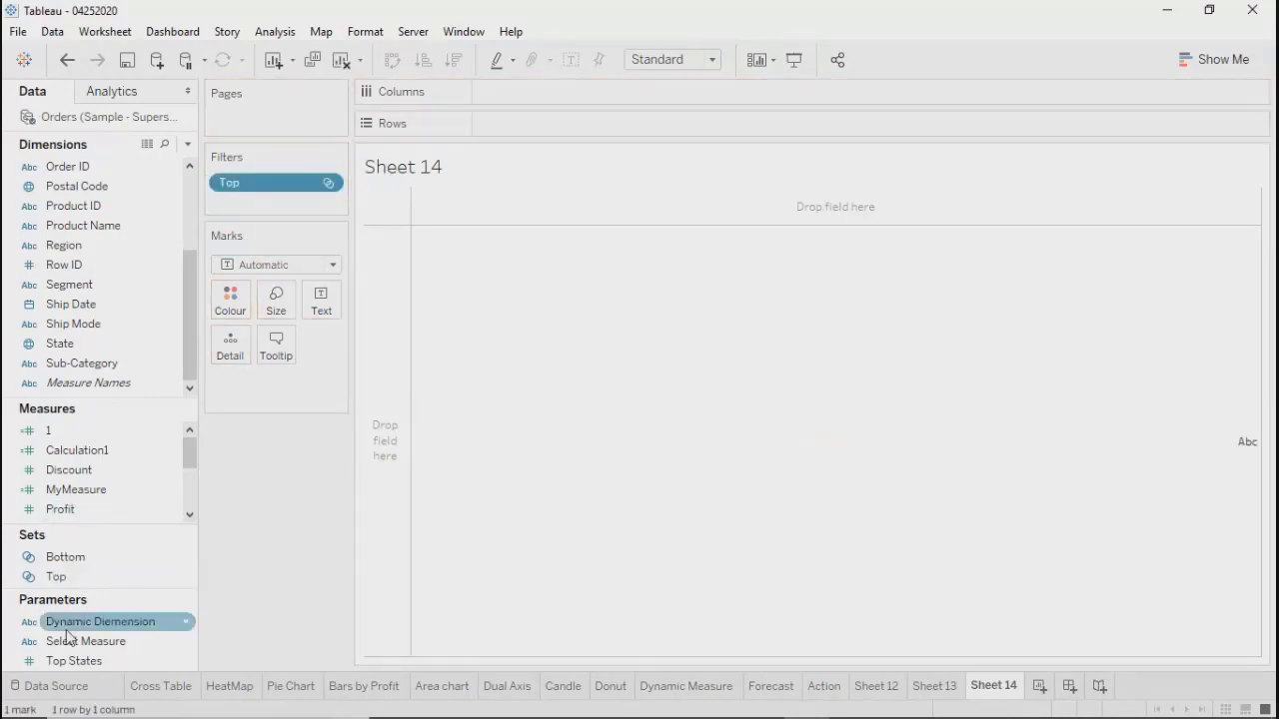
Place State on the rows of Sheet 14 with Profit as text values, and show the Top States parameter control.
click(71, 662)
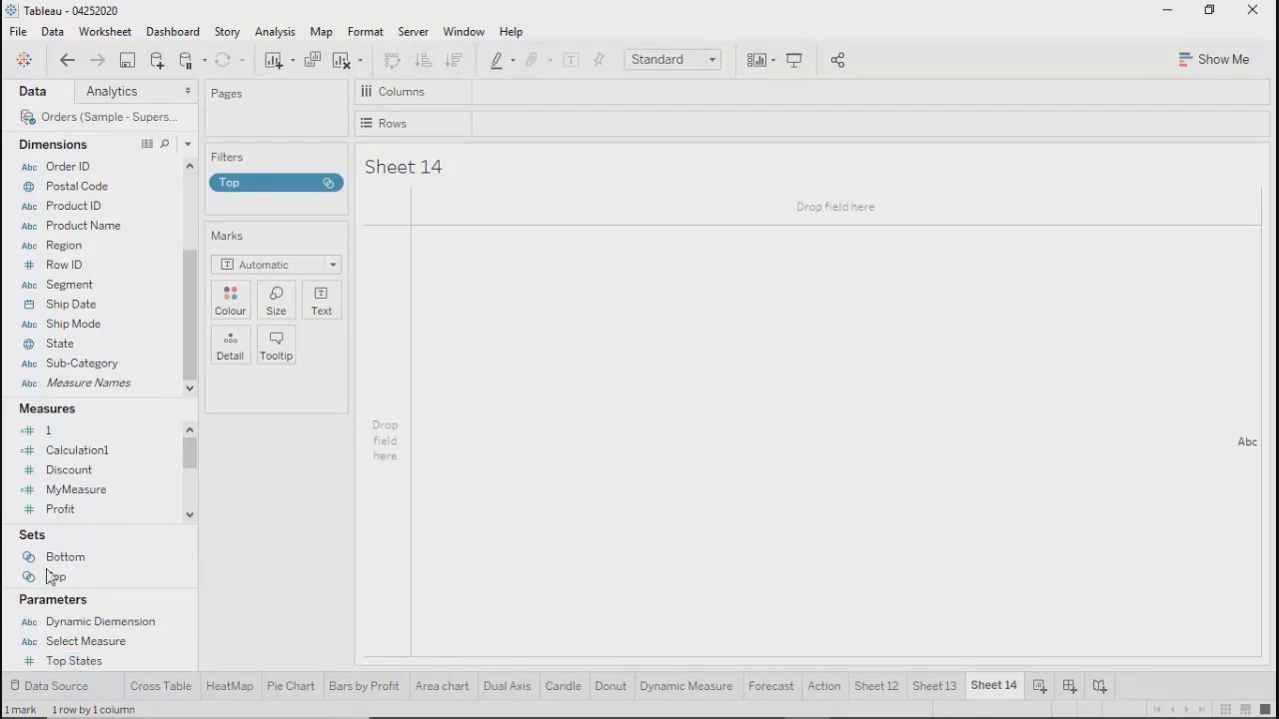
drag(59, 343, 514, 118)
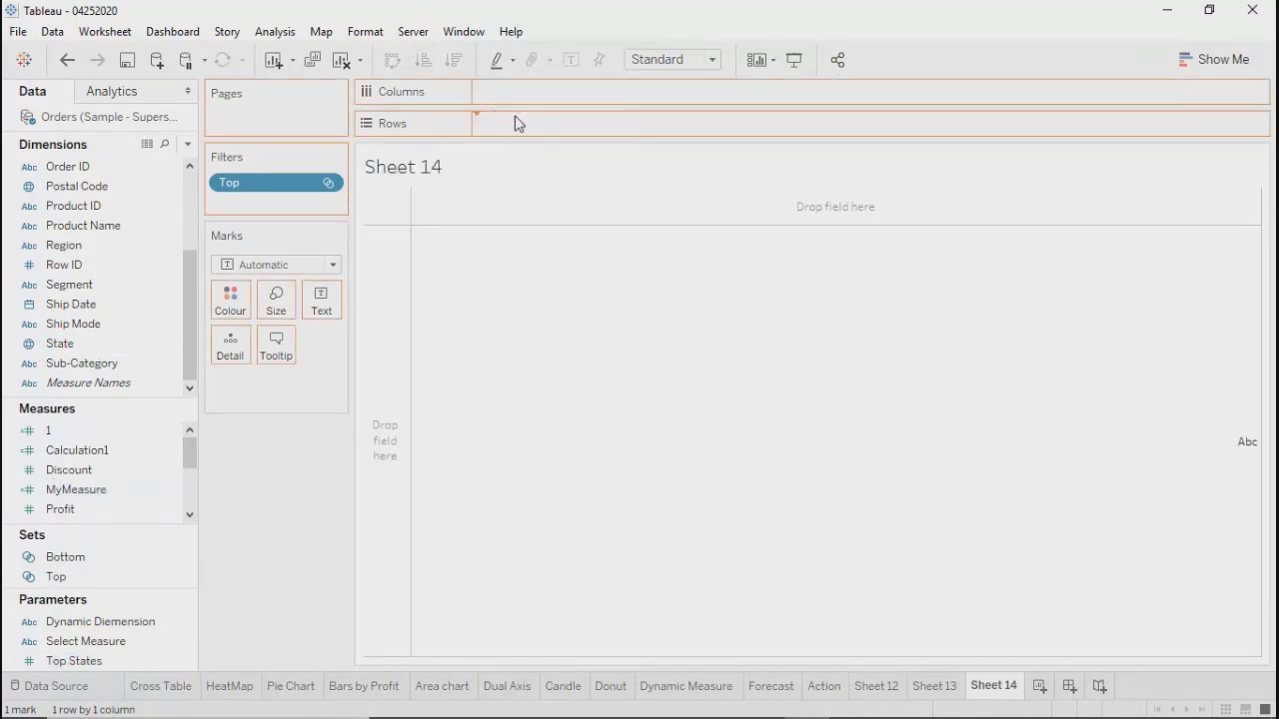
drag(62, 509, 496, 344)
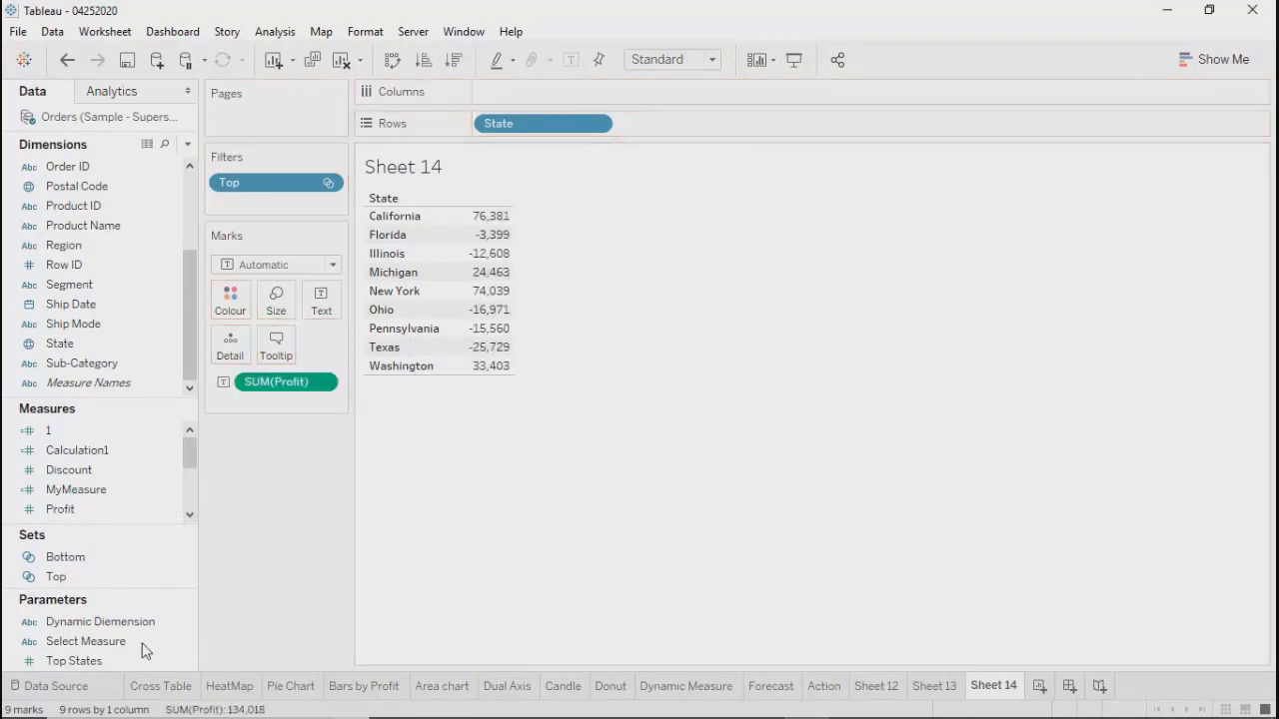
right_click(127, 659)
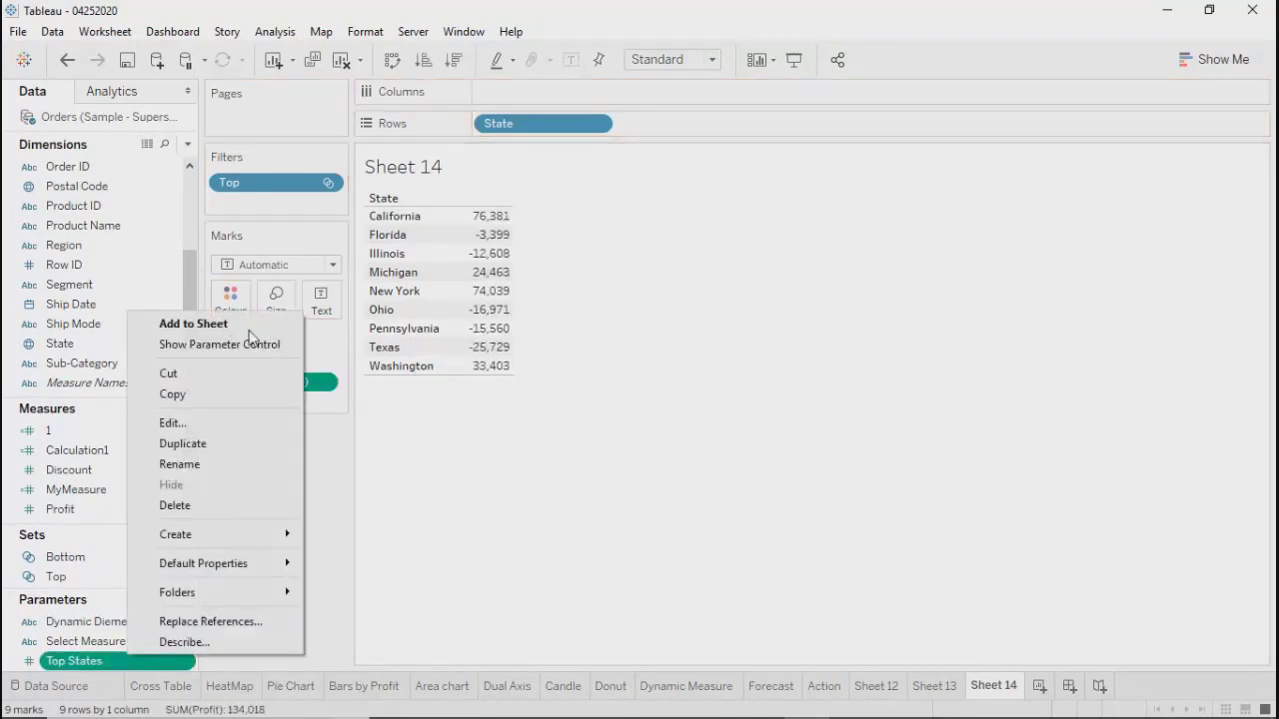
click(230, 348)
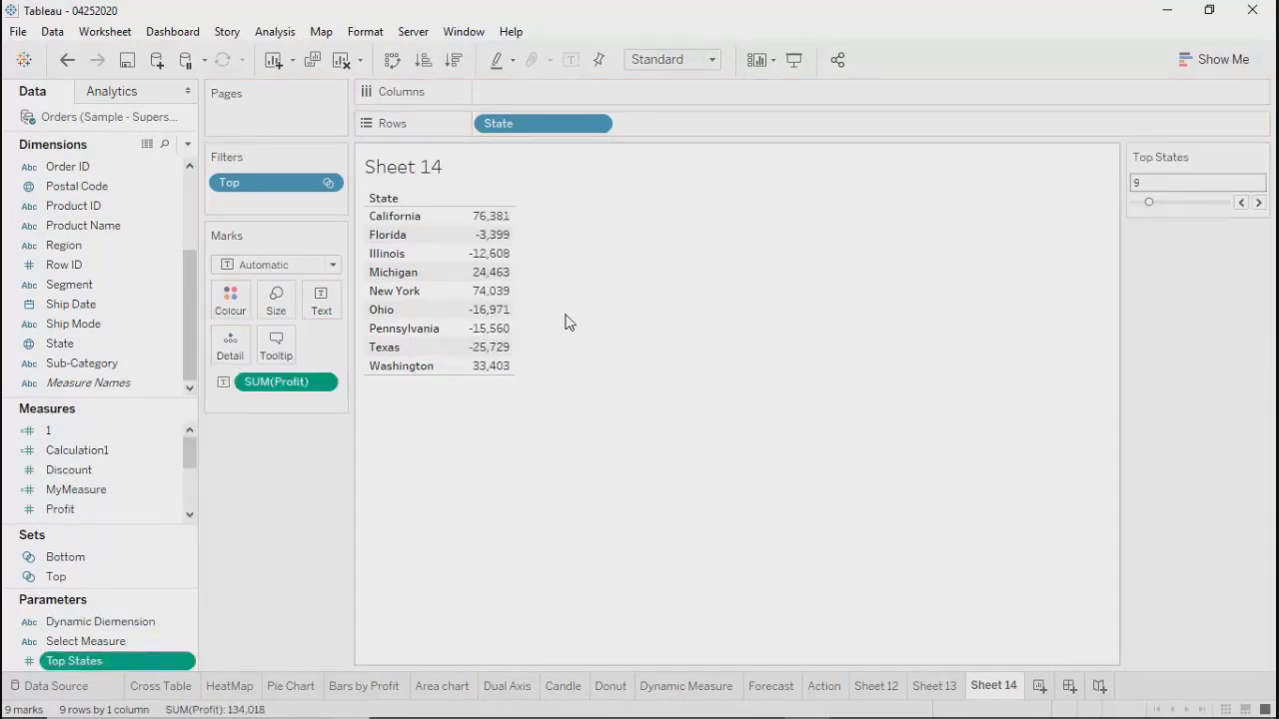
Convert the state profit table on Sheet 14 to a horizontal bar chart.
click(1244, 60)
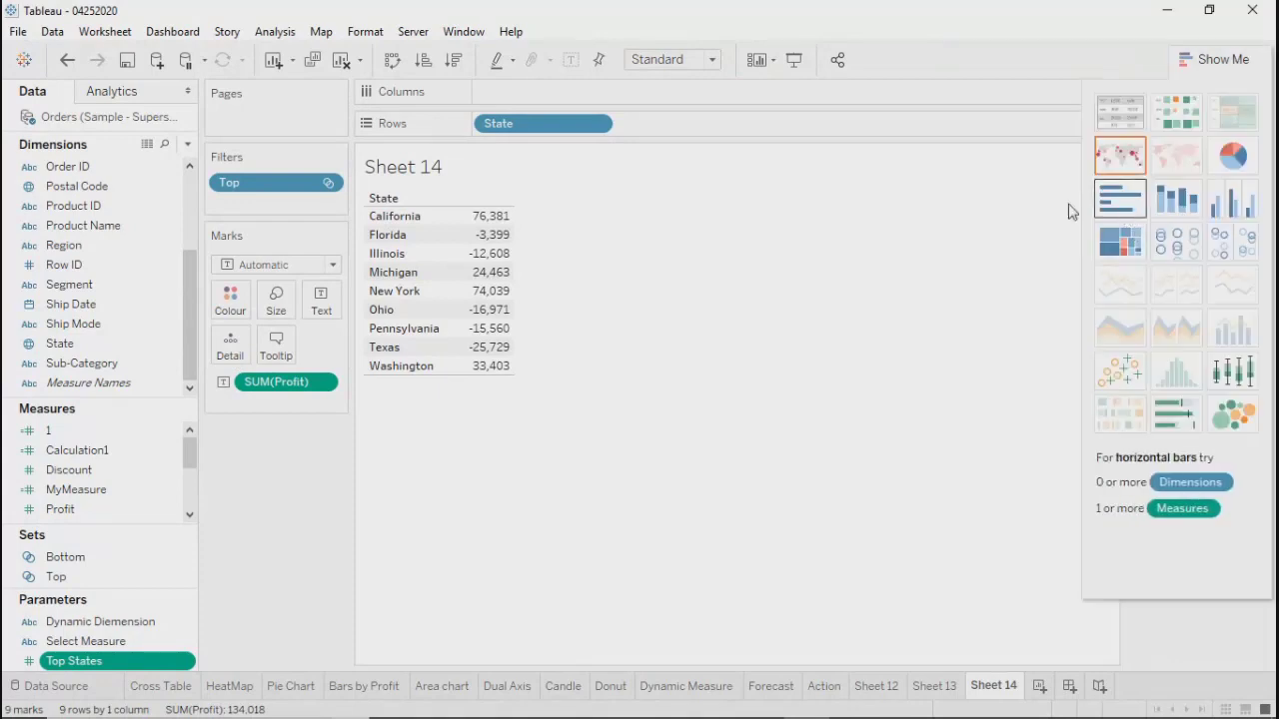
click(1119, 198)
click(1208, 62)
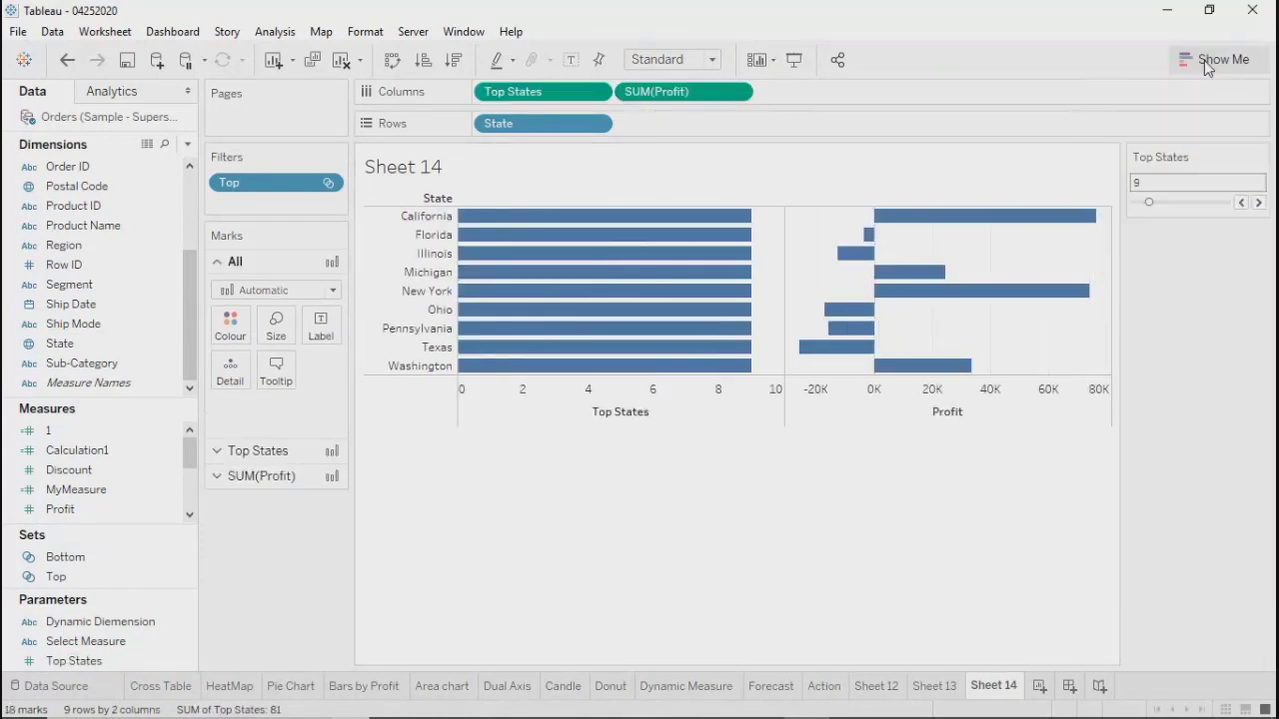
Remove Top States from the columns and sort the states by Profit in descending order.
click(575, 98)
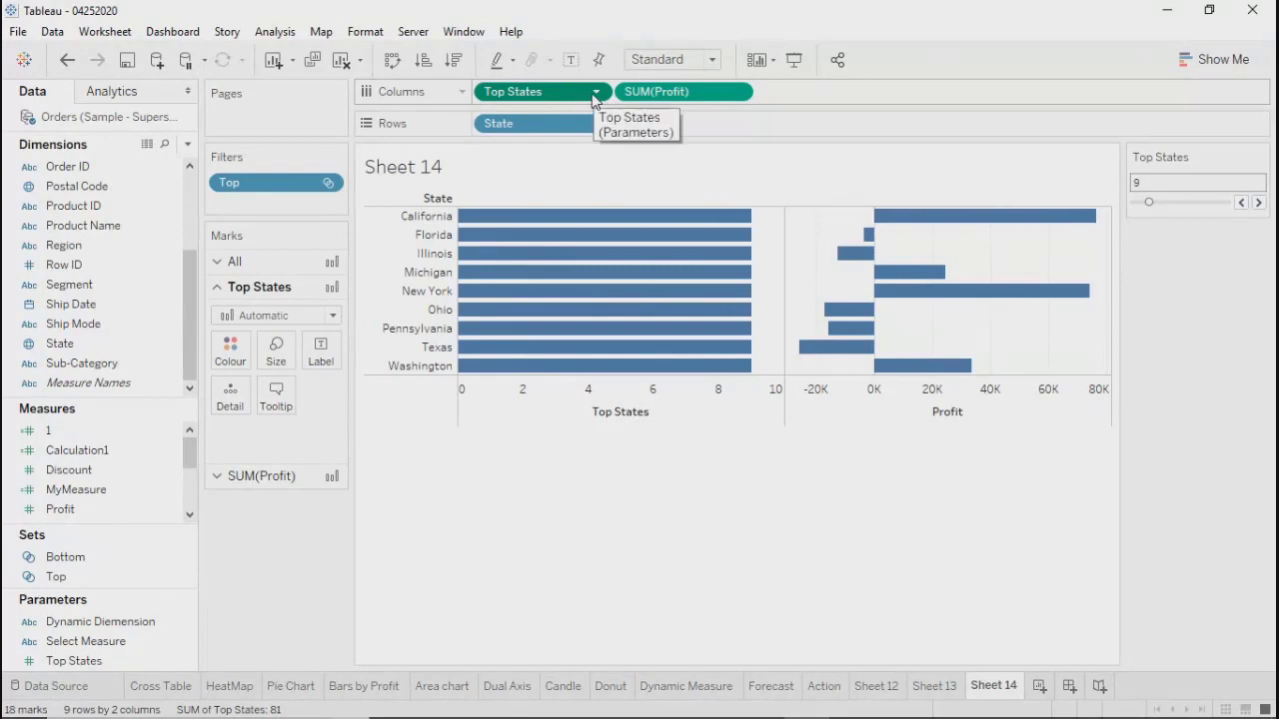
click(594, 97)
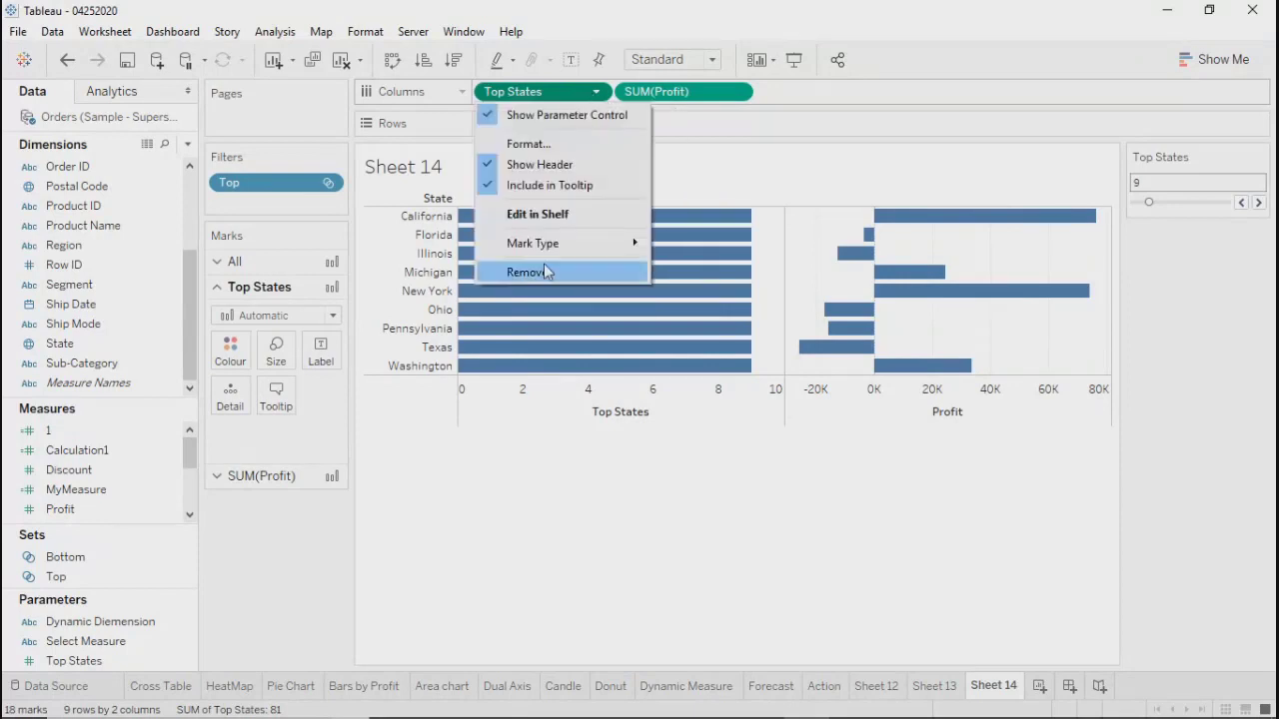
click(526, 273)
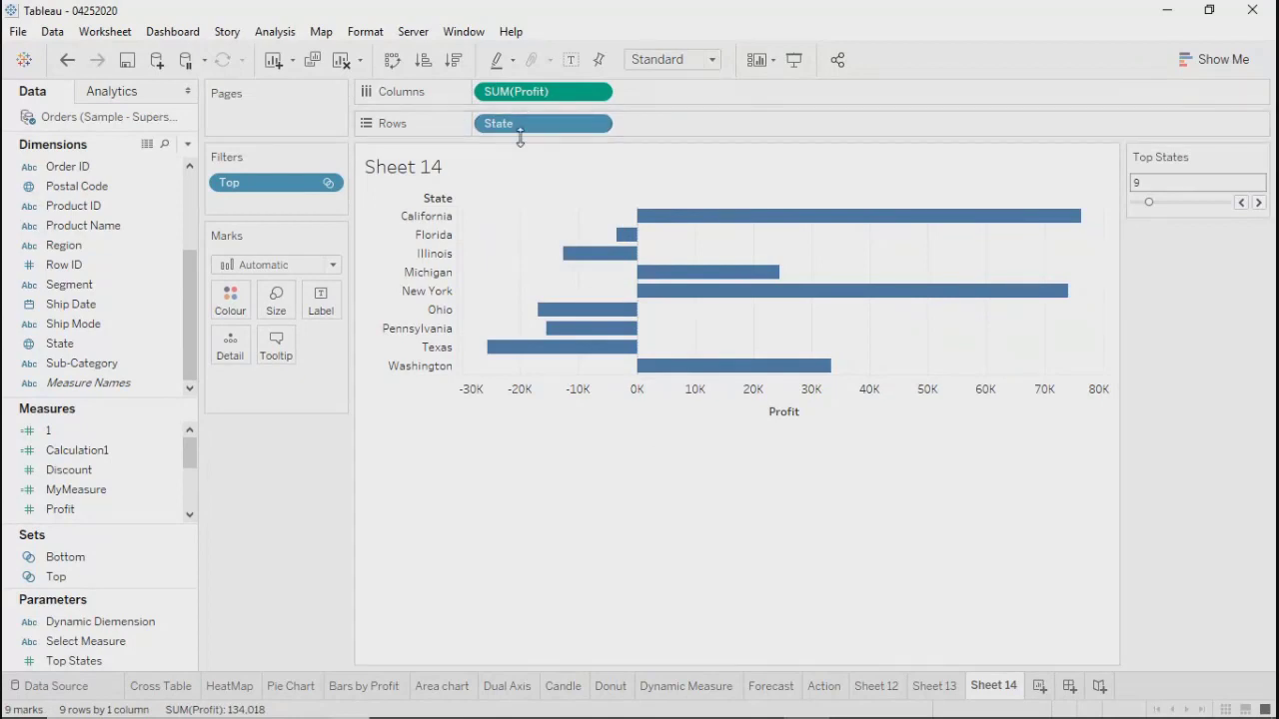
click(453, 61)
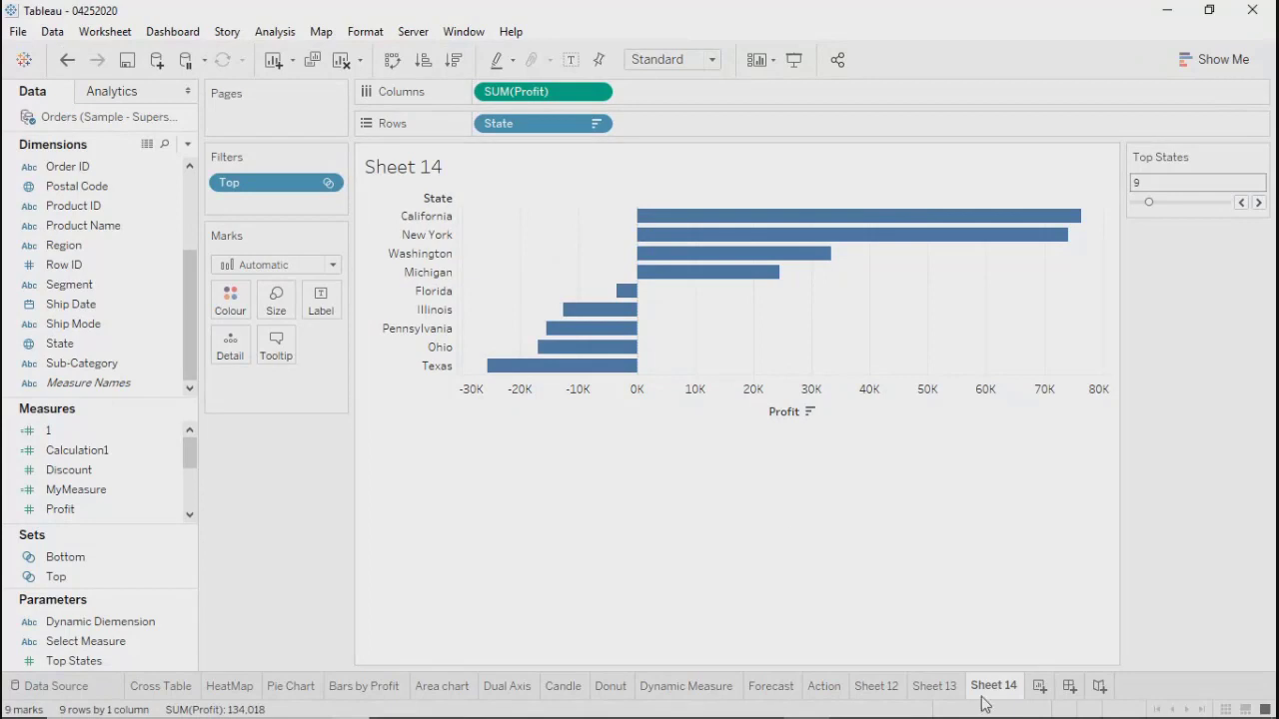
Create a new dashboard and place Sheet 13 on it with Sheet 14 beside it.
click(934, 689)
click(994, 689)
click(939, 689)
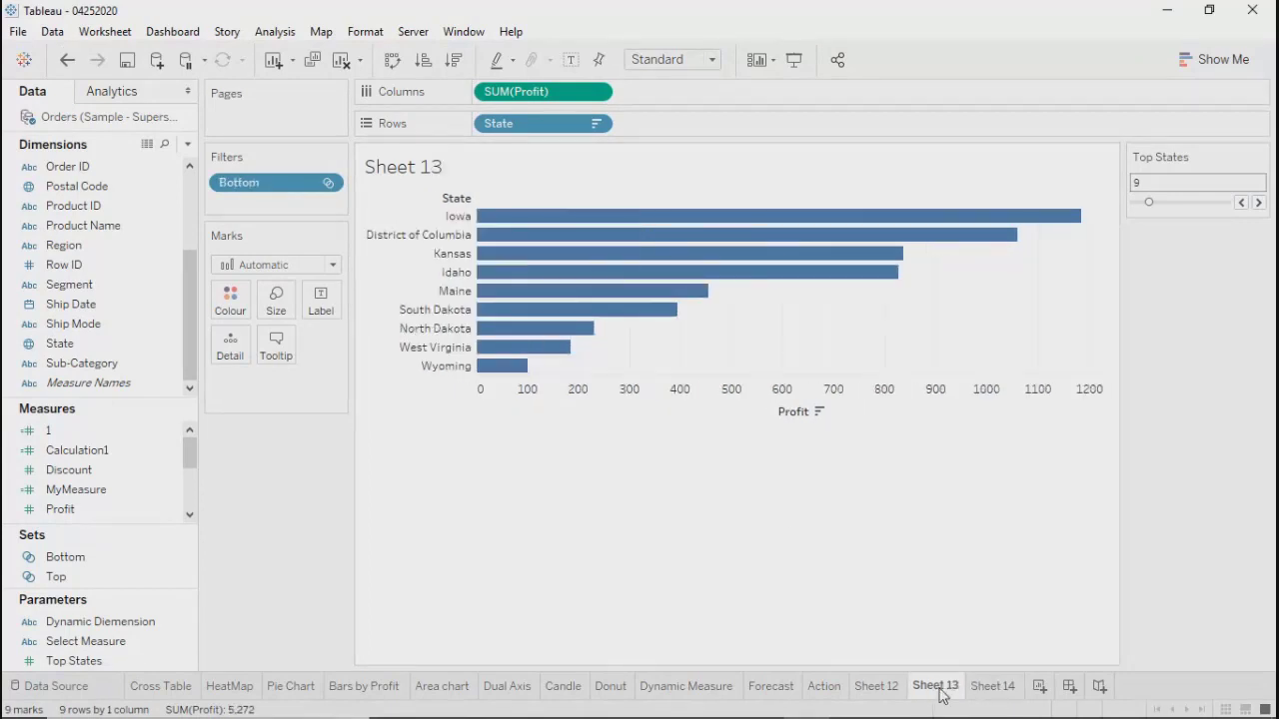
click(992, 687)
click(1069, 687)
mouse_move(85, 437)
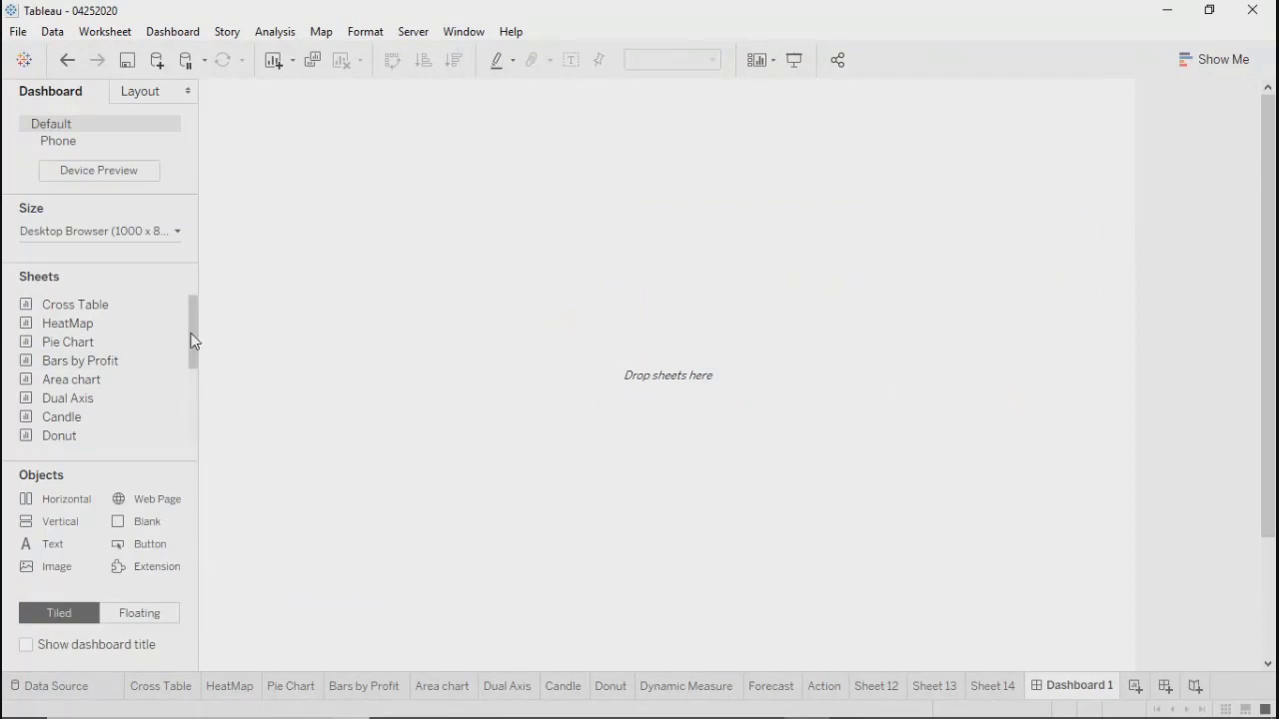
drag(191, 339, 140, 455)
drag(80, 415, 329, 367)
drag(63, 435, 364, 463)
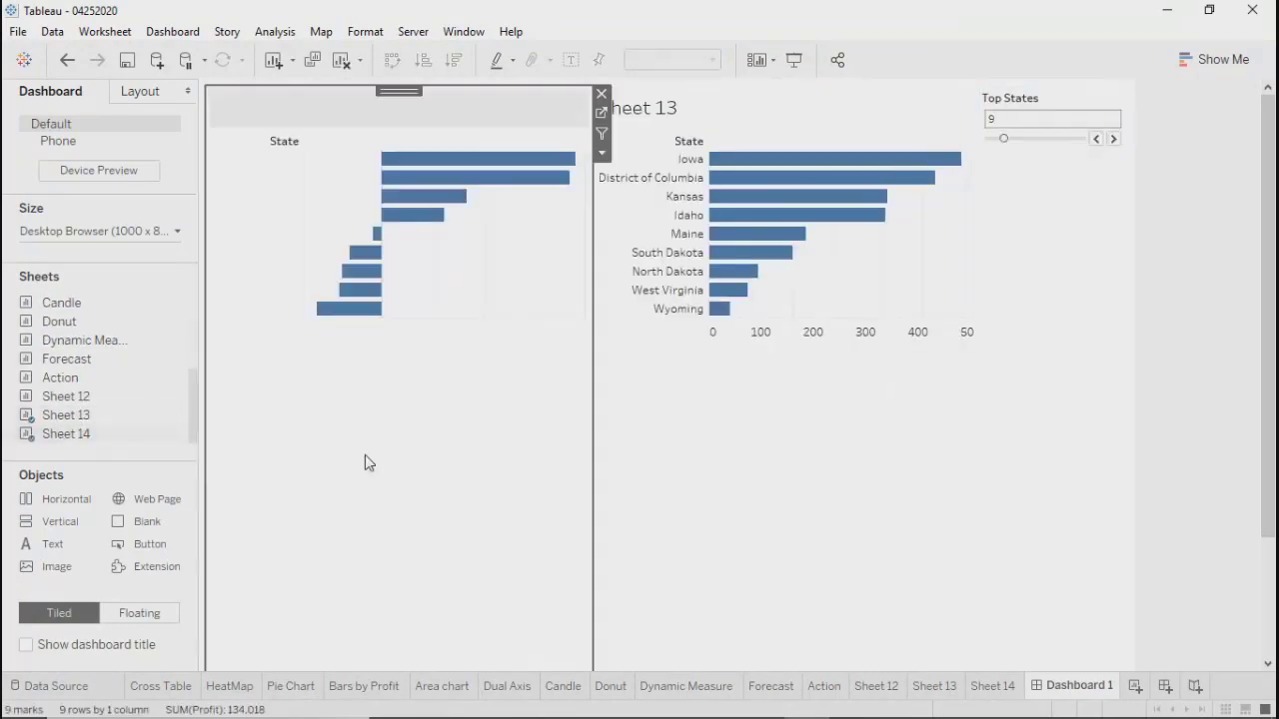
Step the dashboard's Top States value up to 13 and back down to 10.
click(1113, 139)
click(1113, 139)
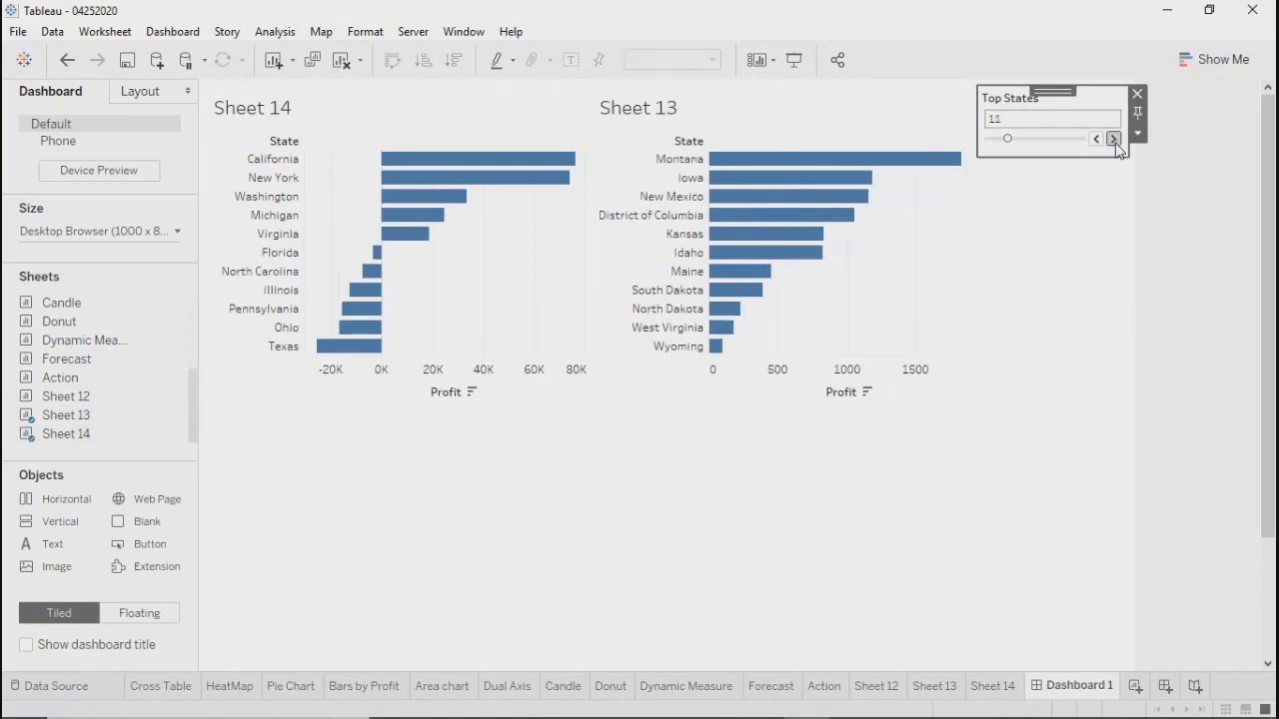
click(1112, 138)
click(1113, 139)
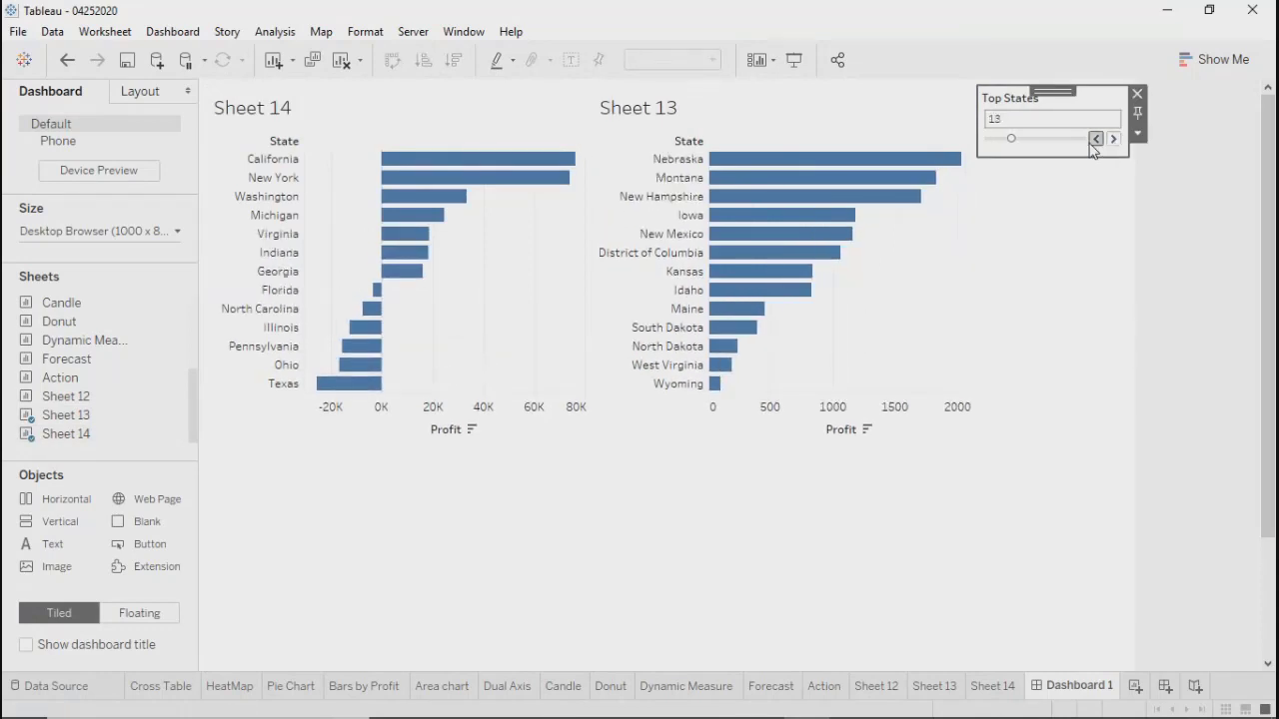
click(1095, 139)
click(1096, 139)
click(1096, 139)
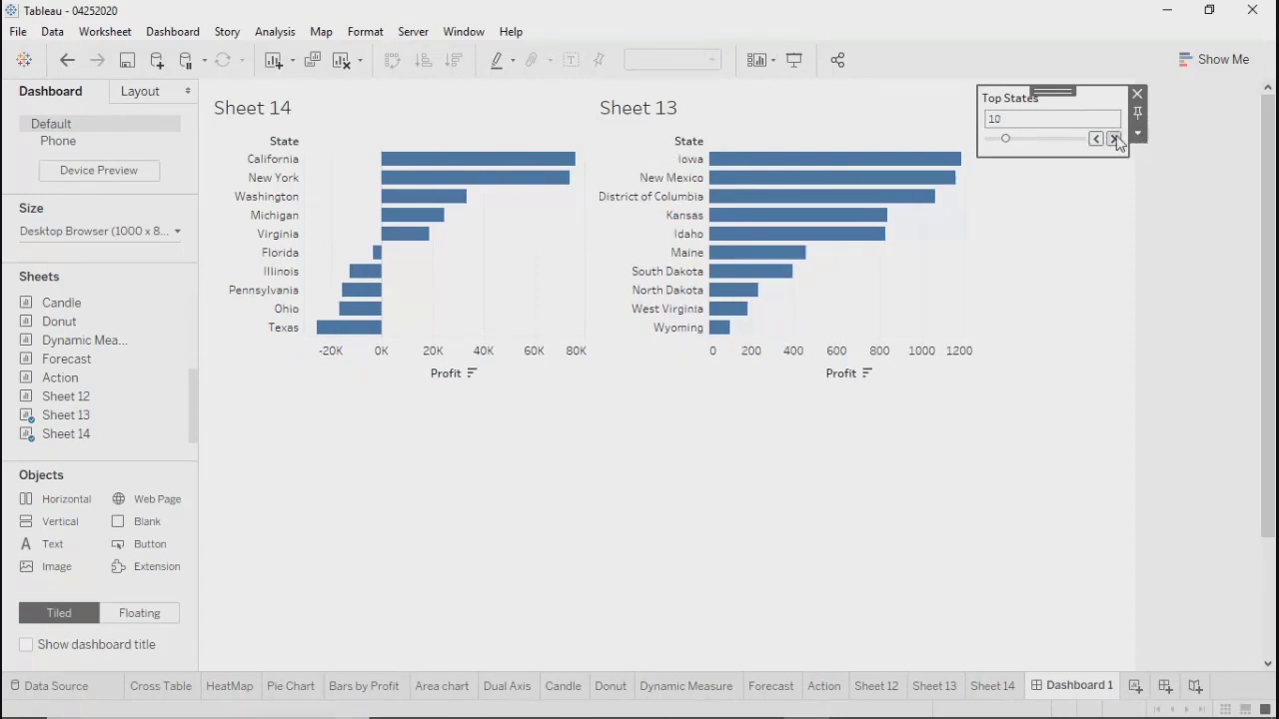
Alternate the Top States value between 11 and 10 to examine how both dashboard charts respond.
click(1113, 139)
click(1097, 141)
click(1113, 139)
click(1095, 139)
click(1113, 139)
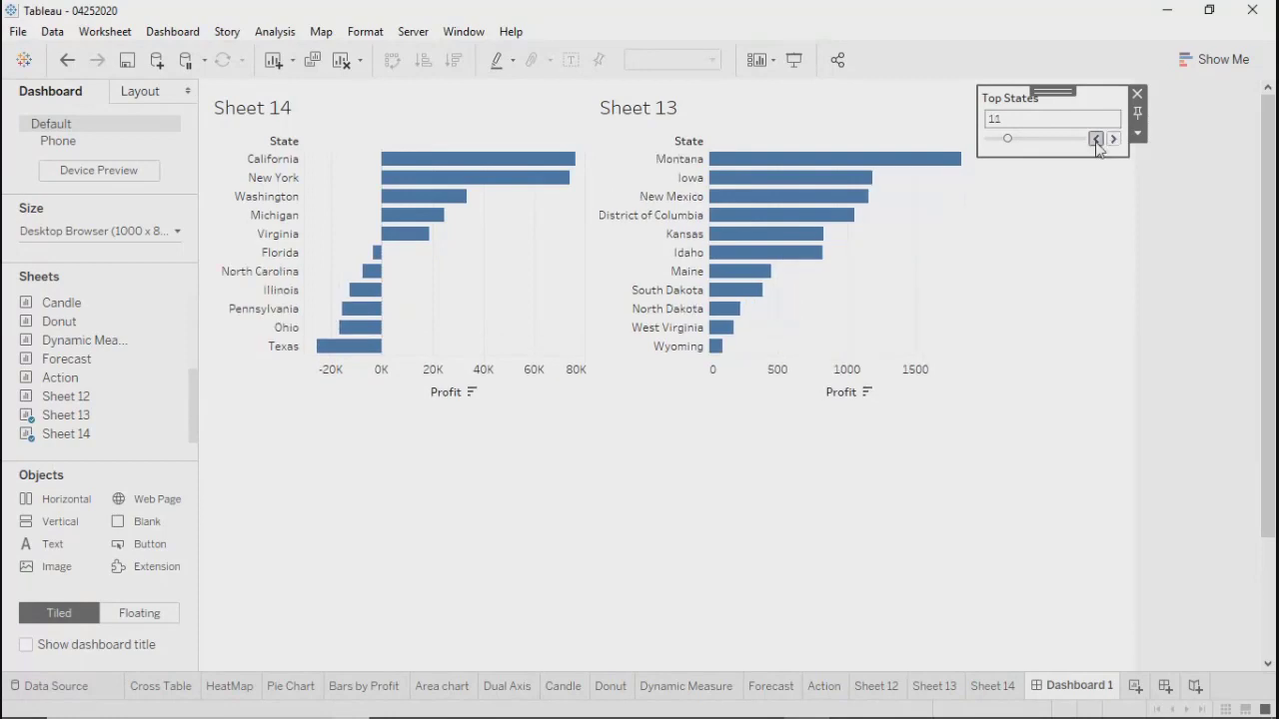
click(1095, 140)
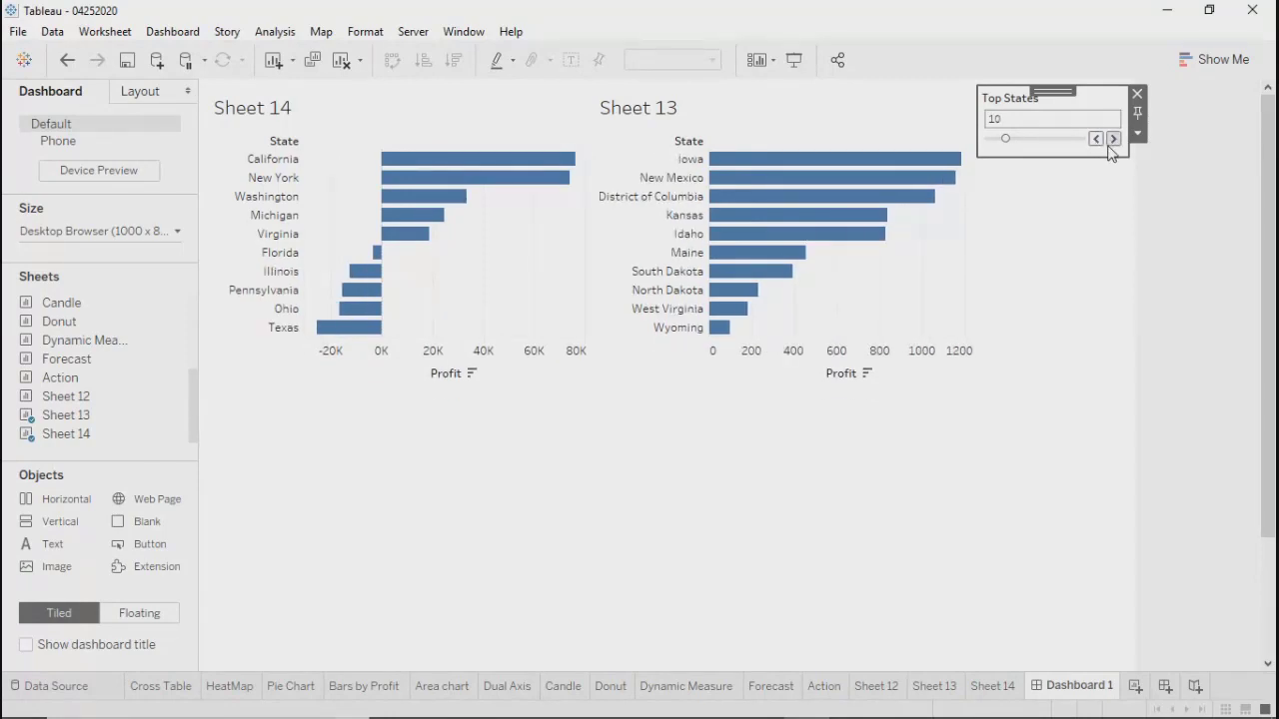
click(1113, 139)
click(1095, 139)
click(1113, 138)
click(1096, 139)
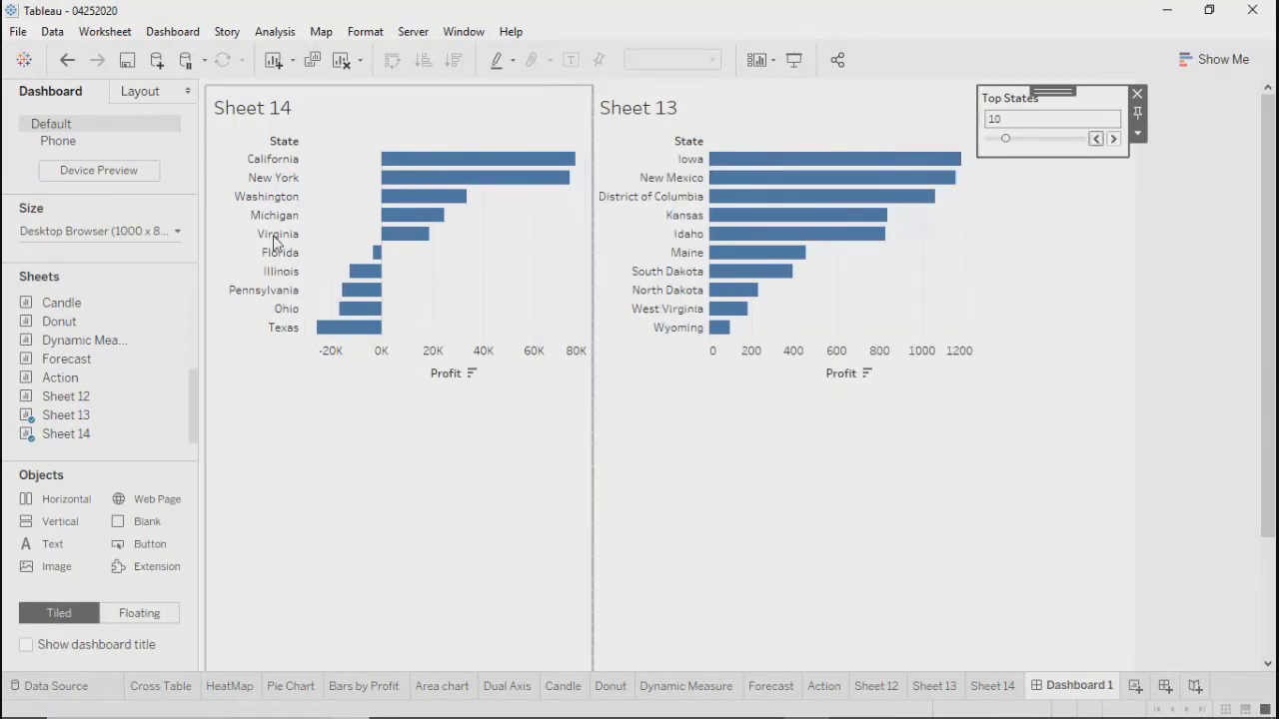
mouse_move(428, 245)
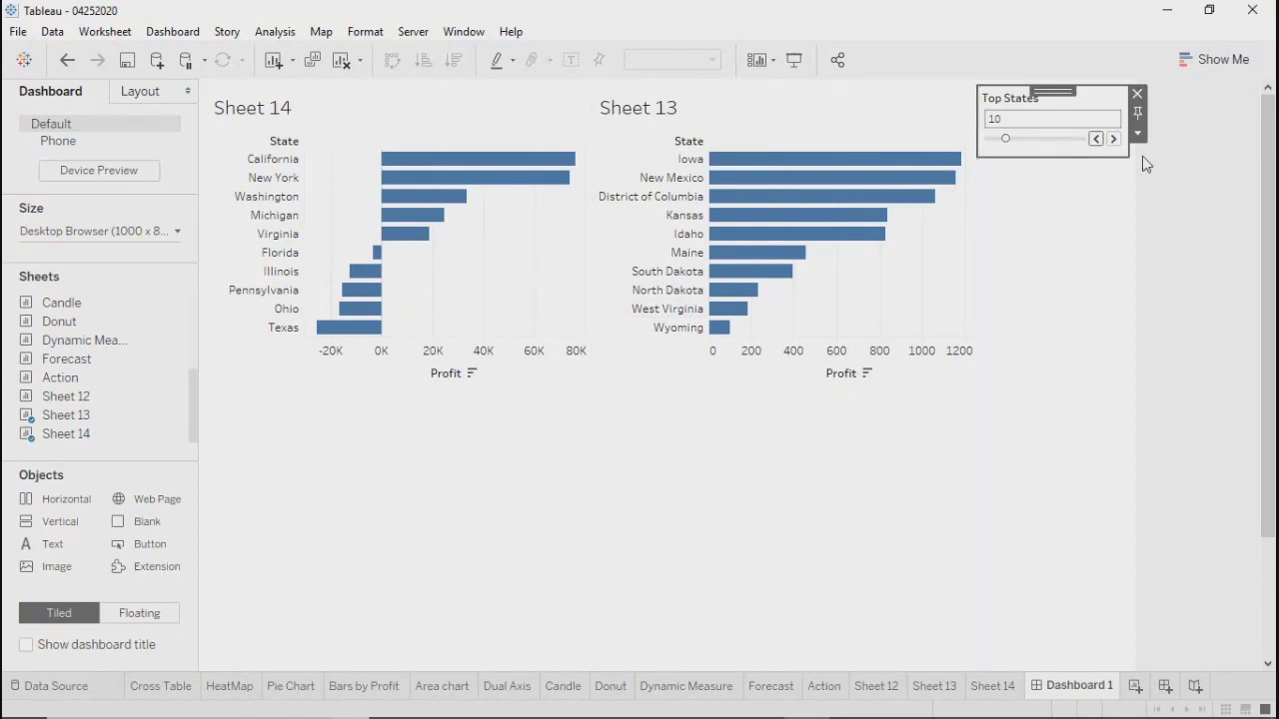
click(1113, 139)
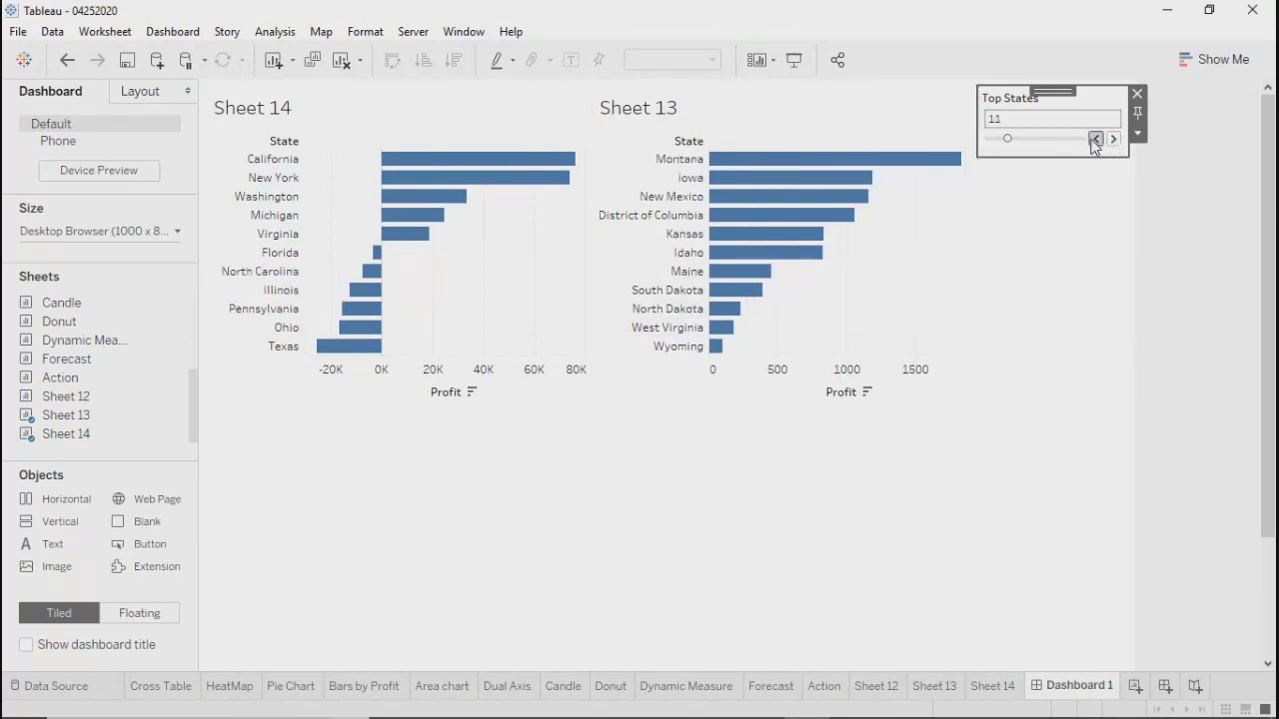
click(1096, 139)
click(485, 491)
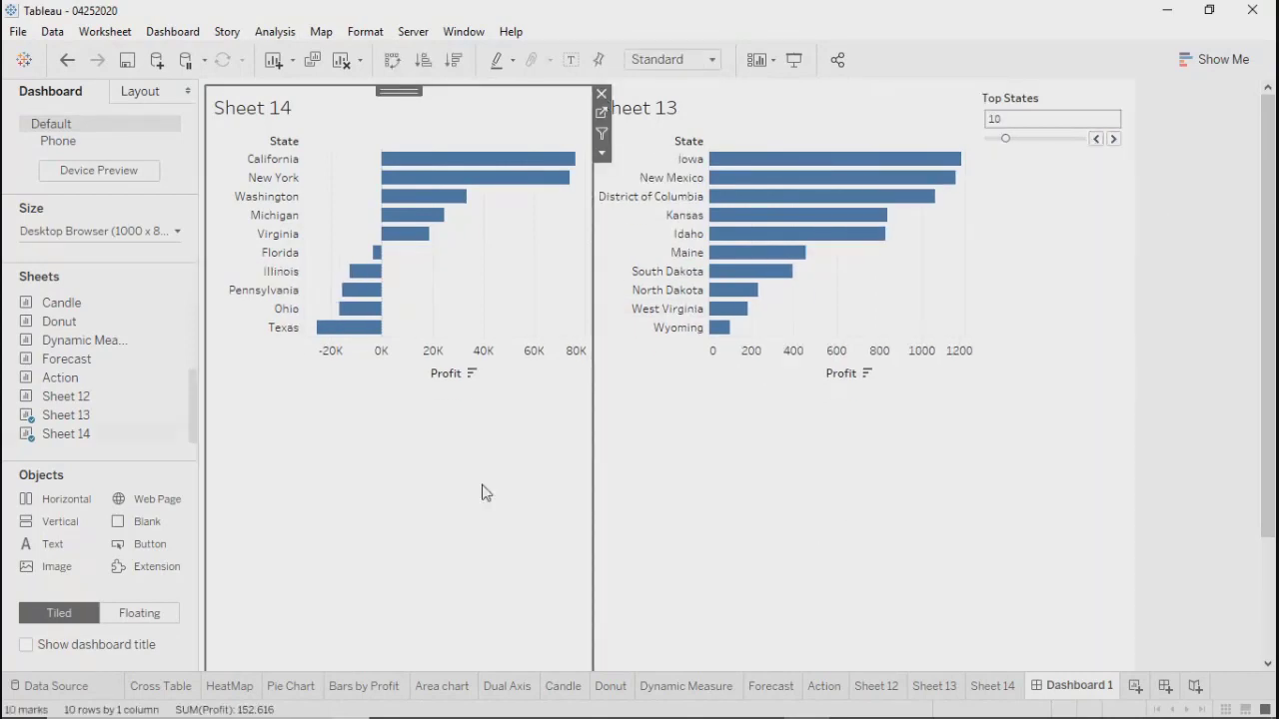
click(706, 465)
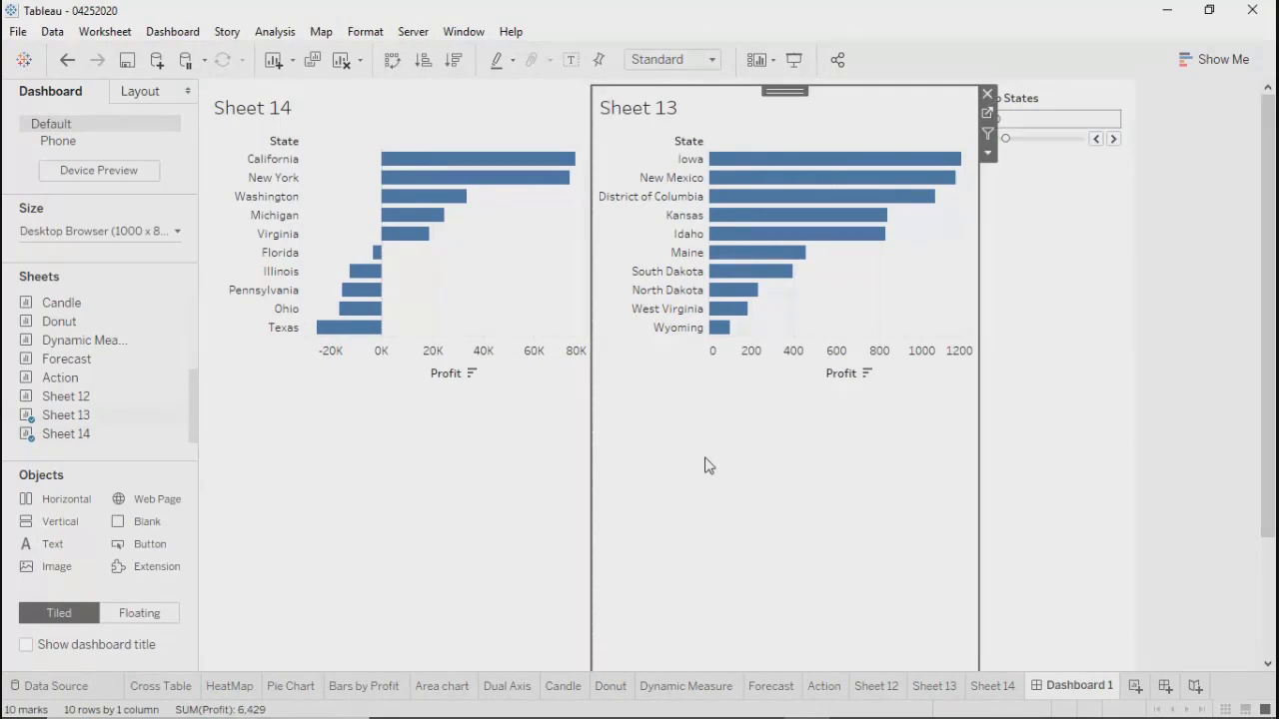
On Sheet 12, edit the Bottom set so it ranks its states by the sum of Profit.
click(933, 688)
click(876, 687)
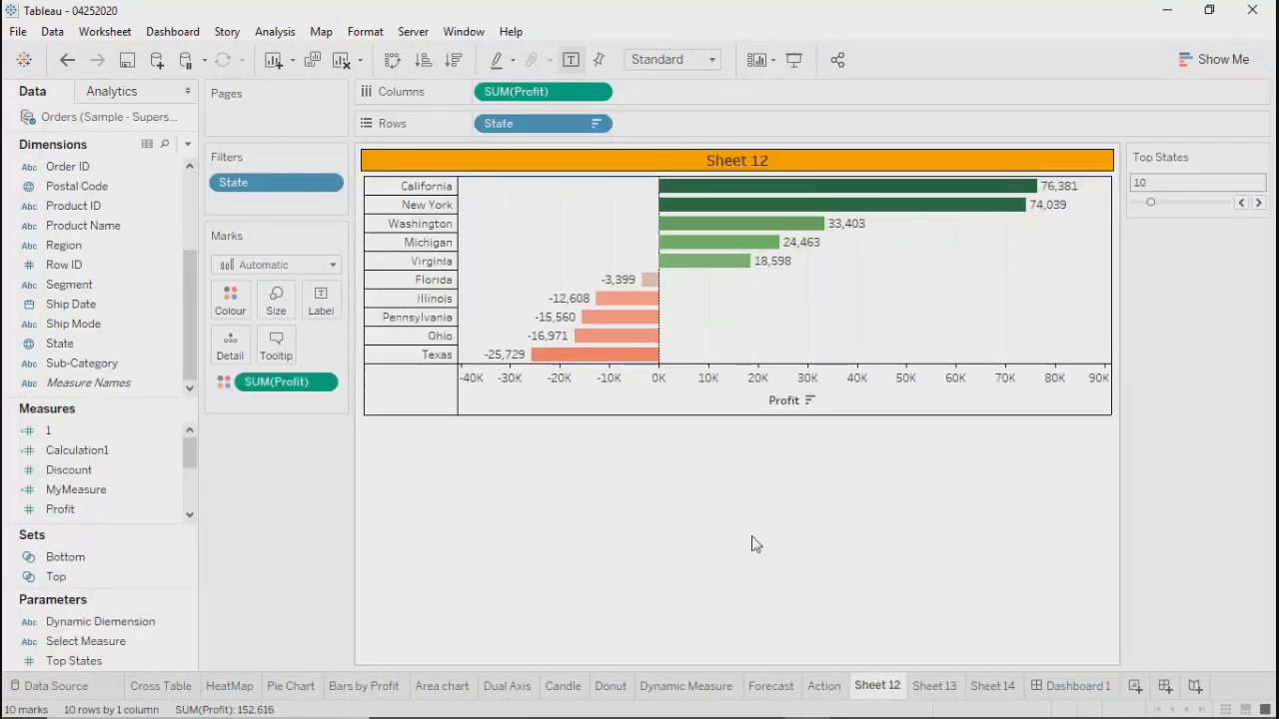
click(329, 186)
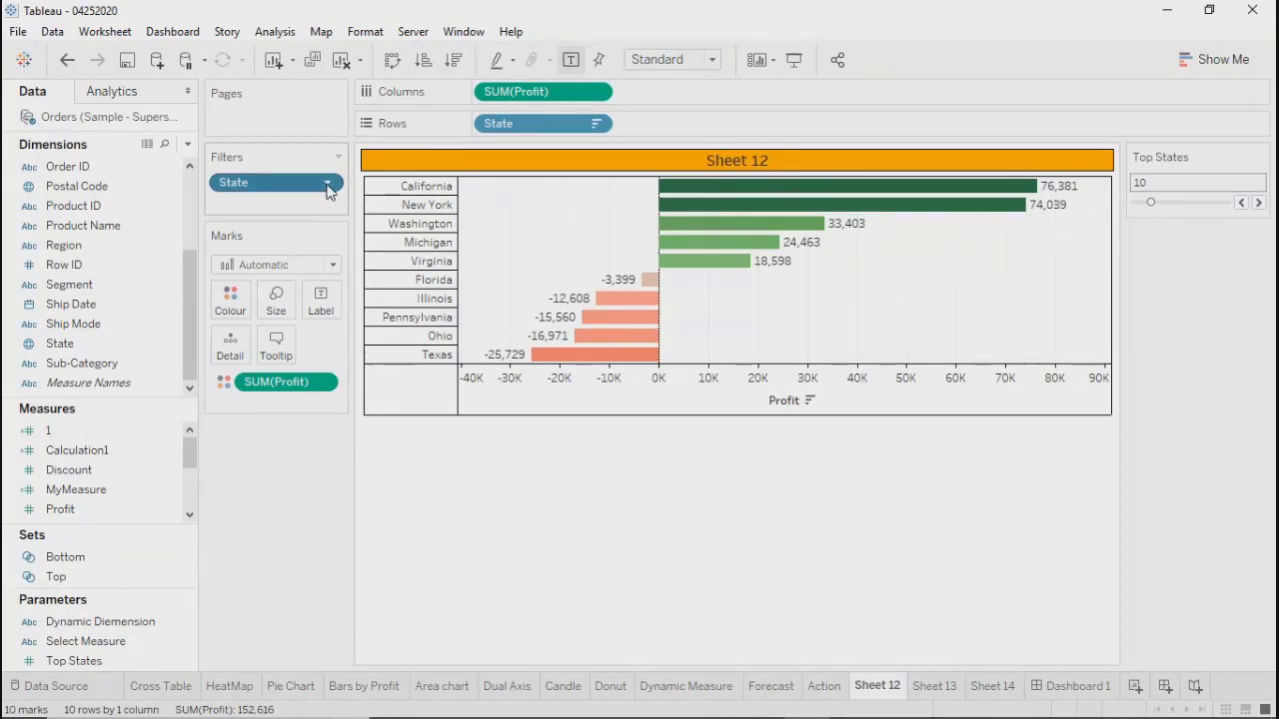
click(516, 581)
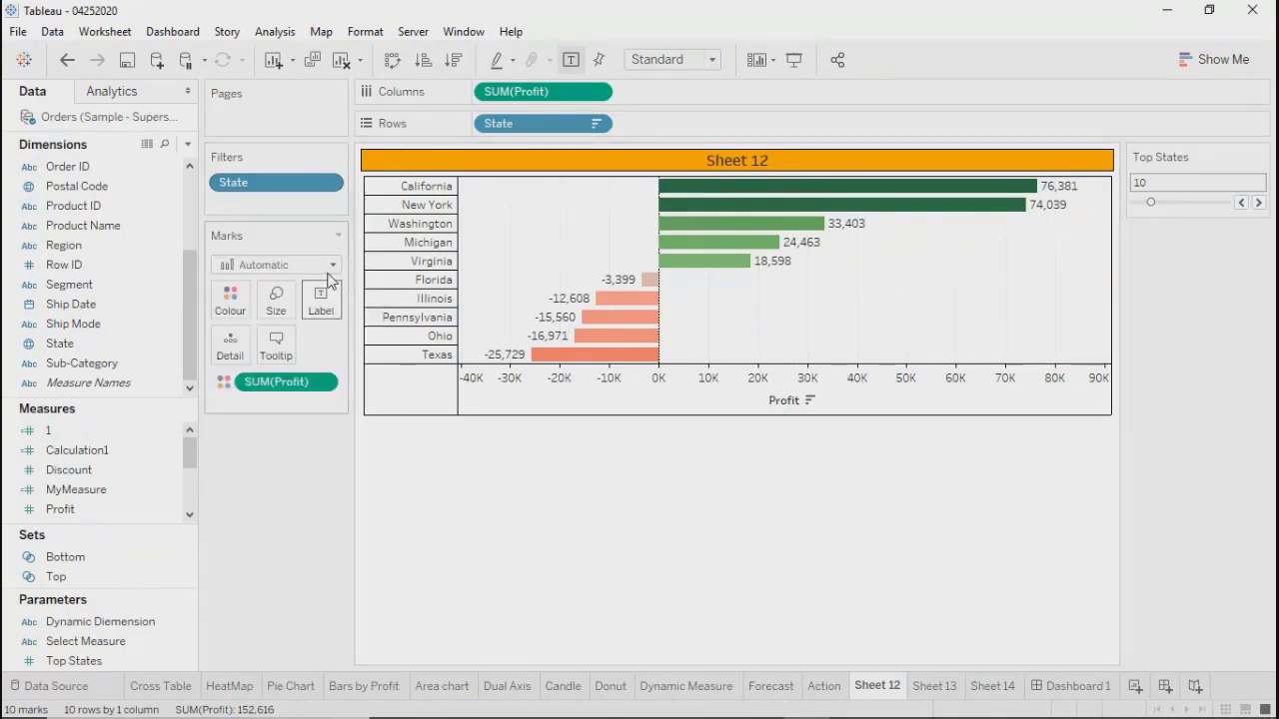
right_click(86, 566)
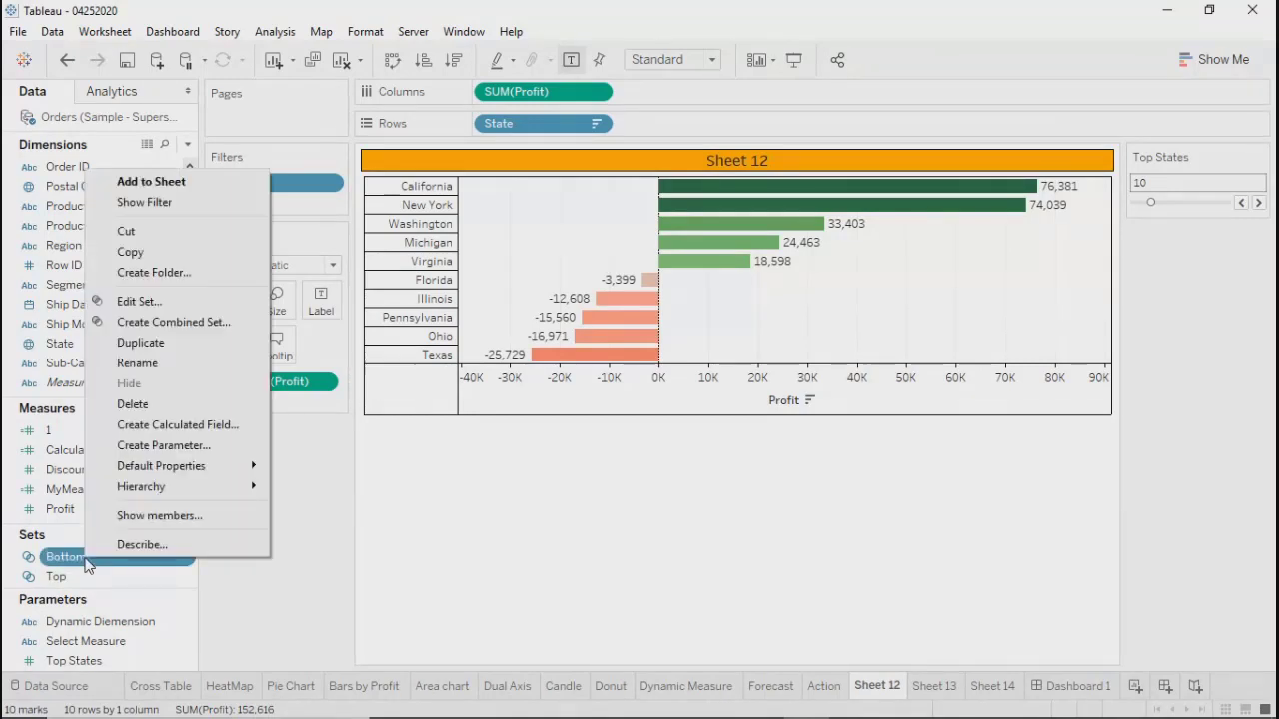
click(140, 303)
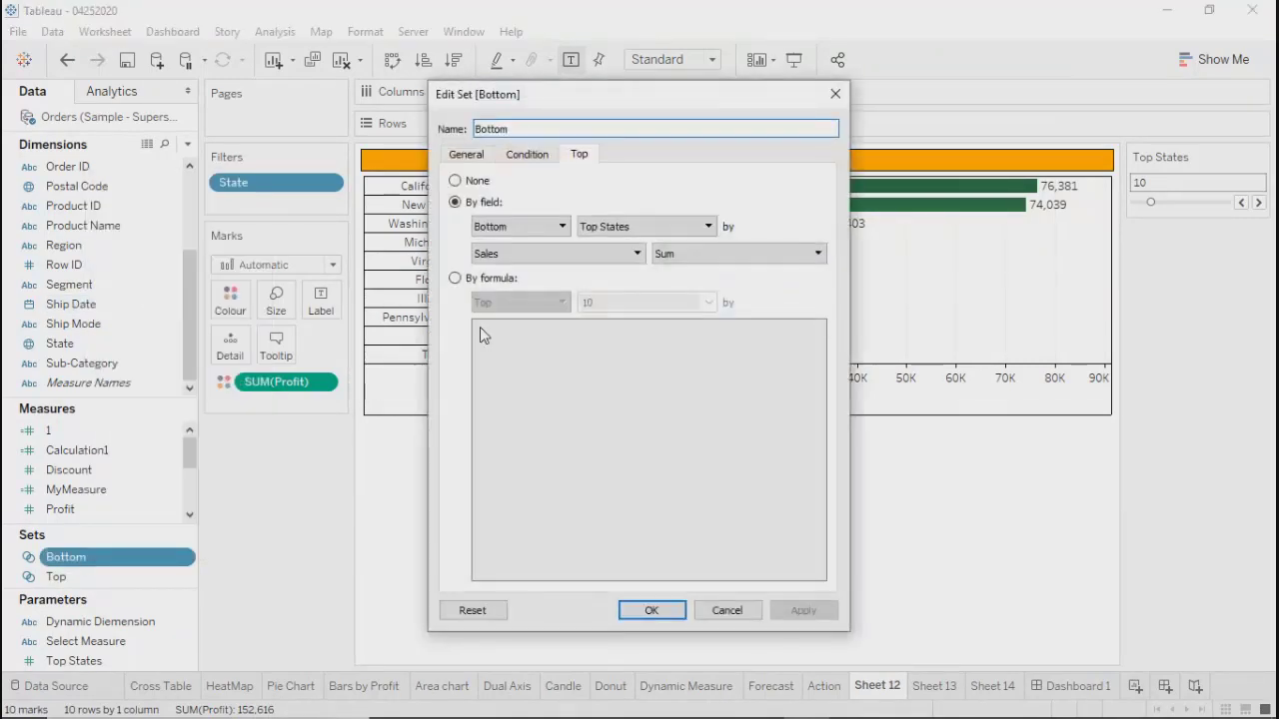
click(545, 254)
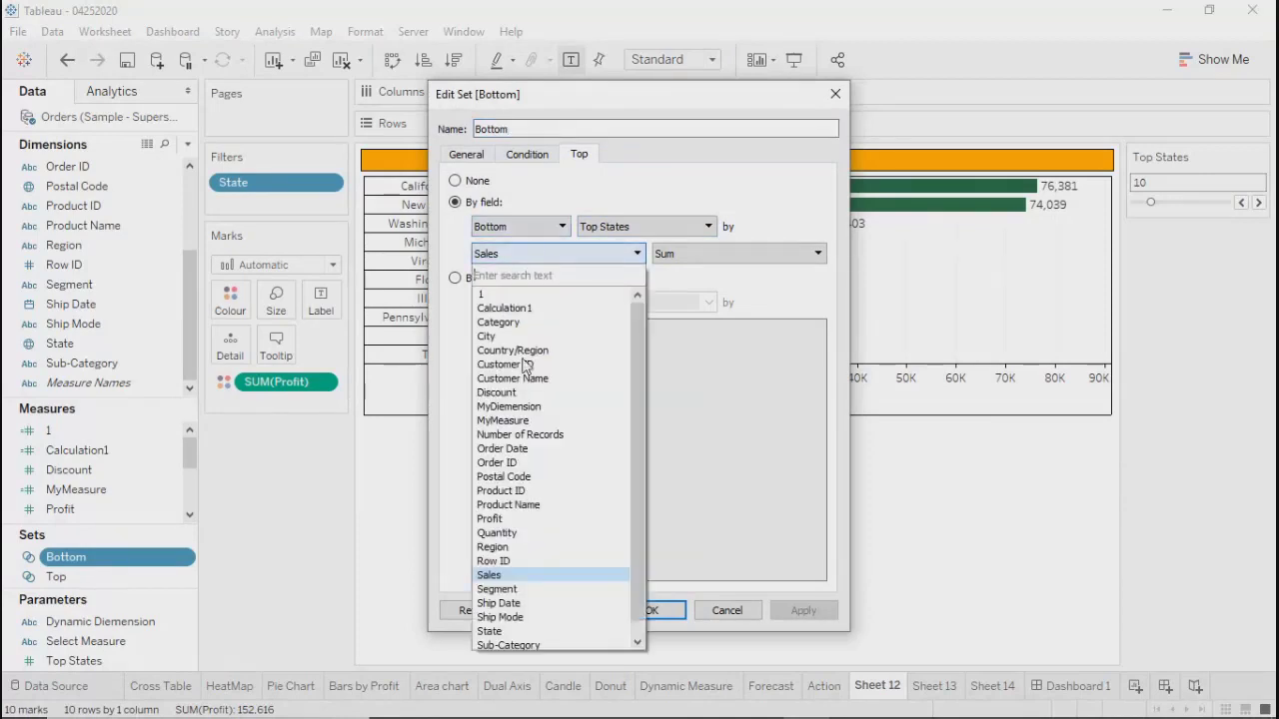
click(489, 519)
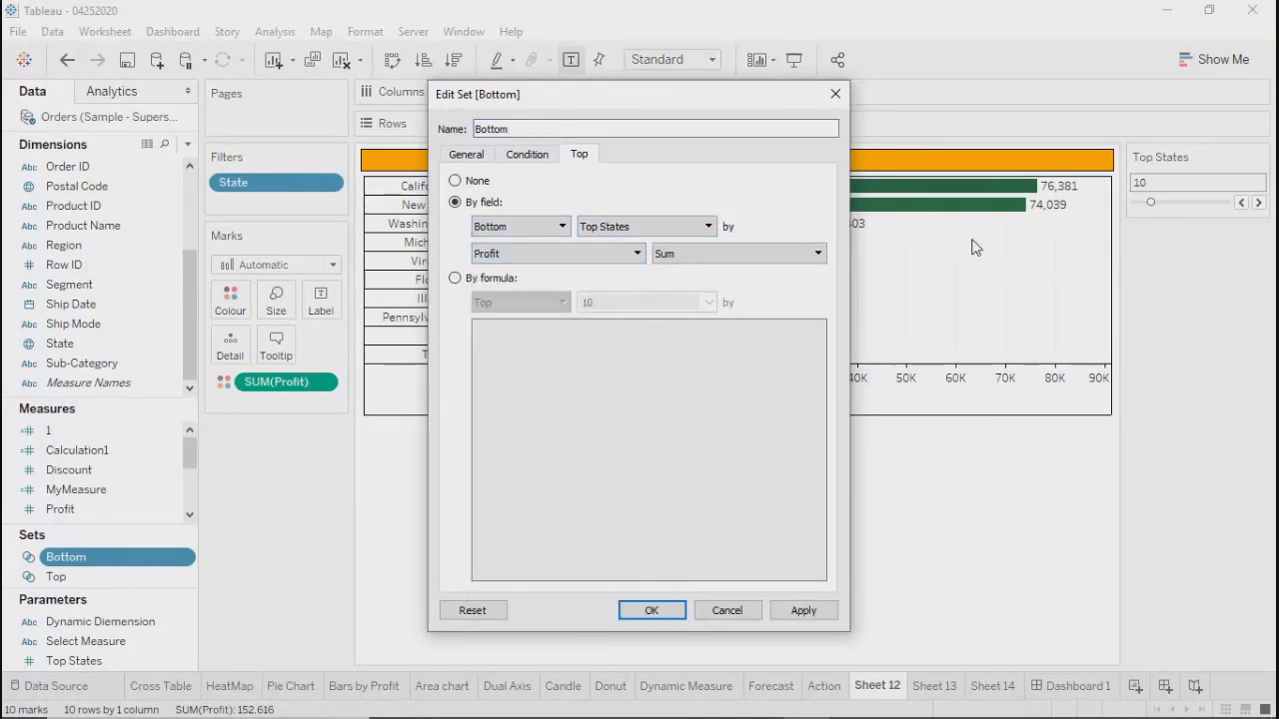
click(801, 610)
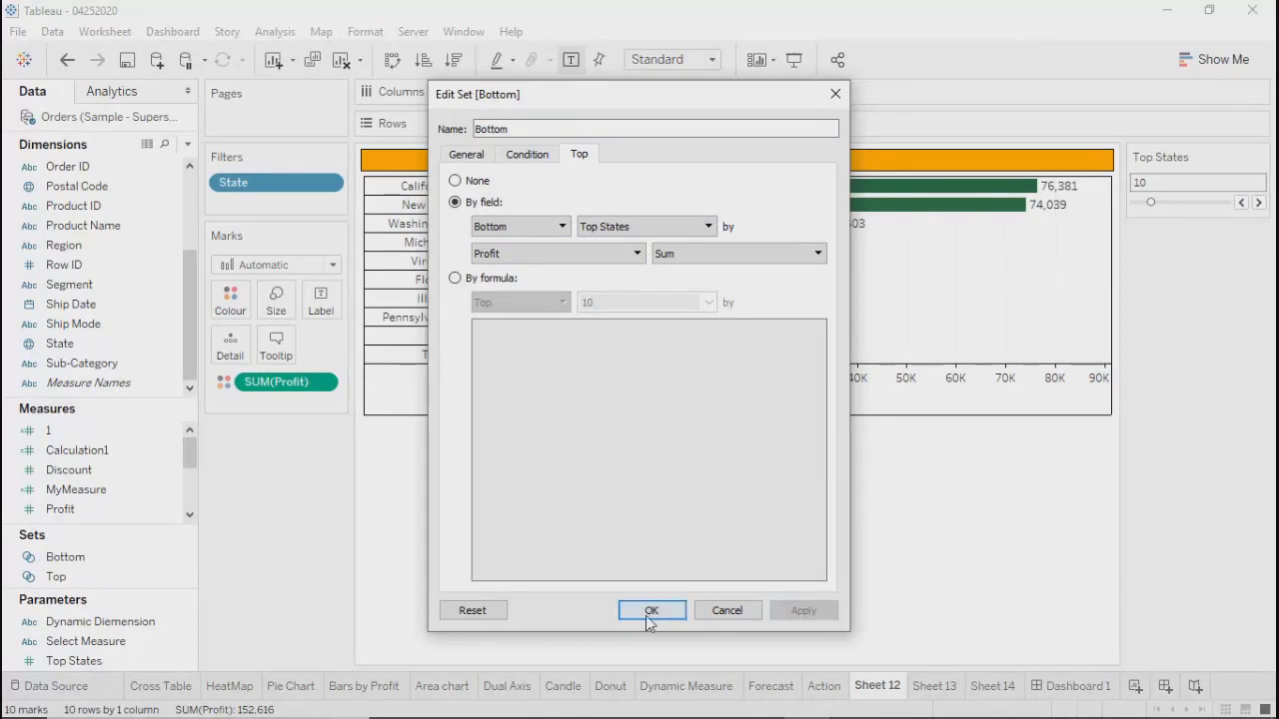
click(651, 610)
Edit the Top set so it ranks its states by the sum of Profit.
right_click(123, 580)
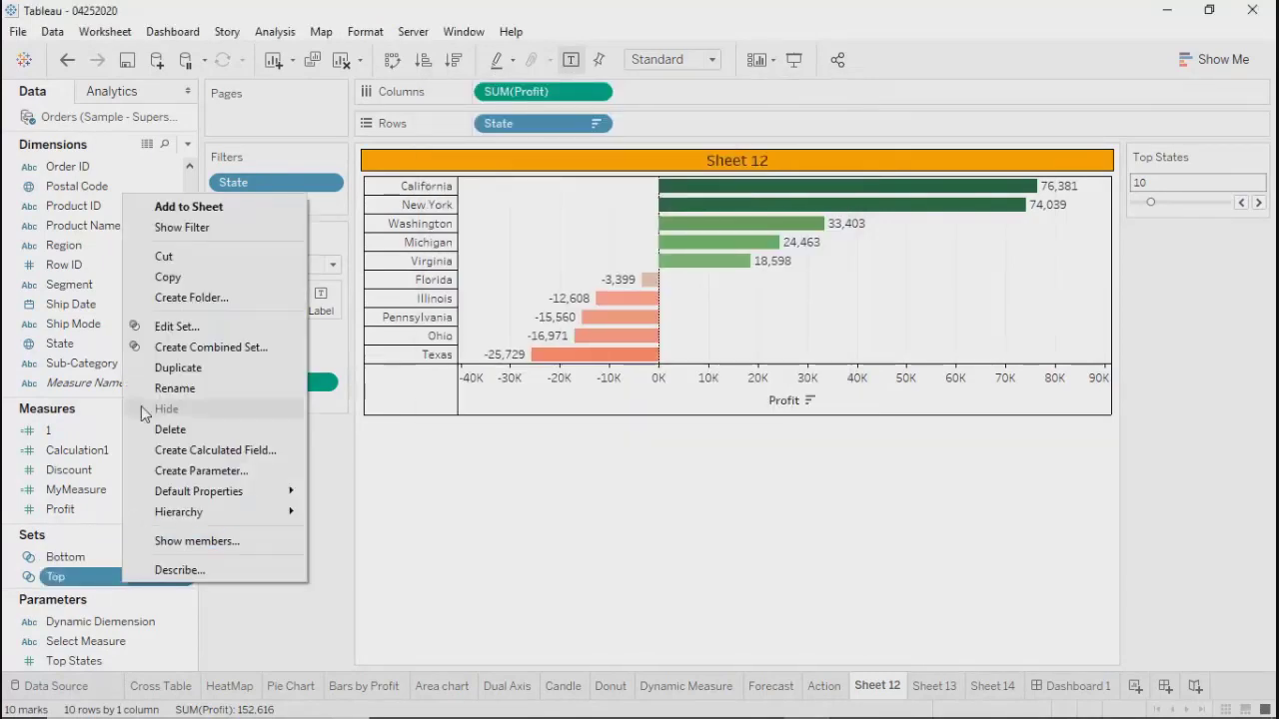
click(175, 327)
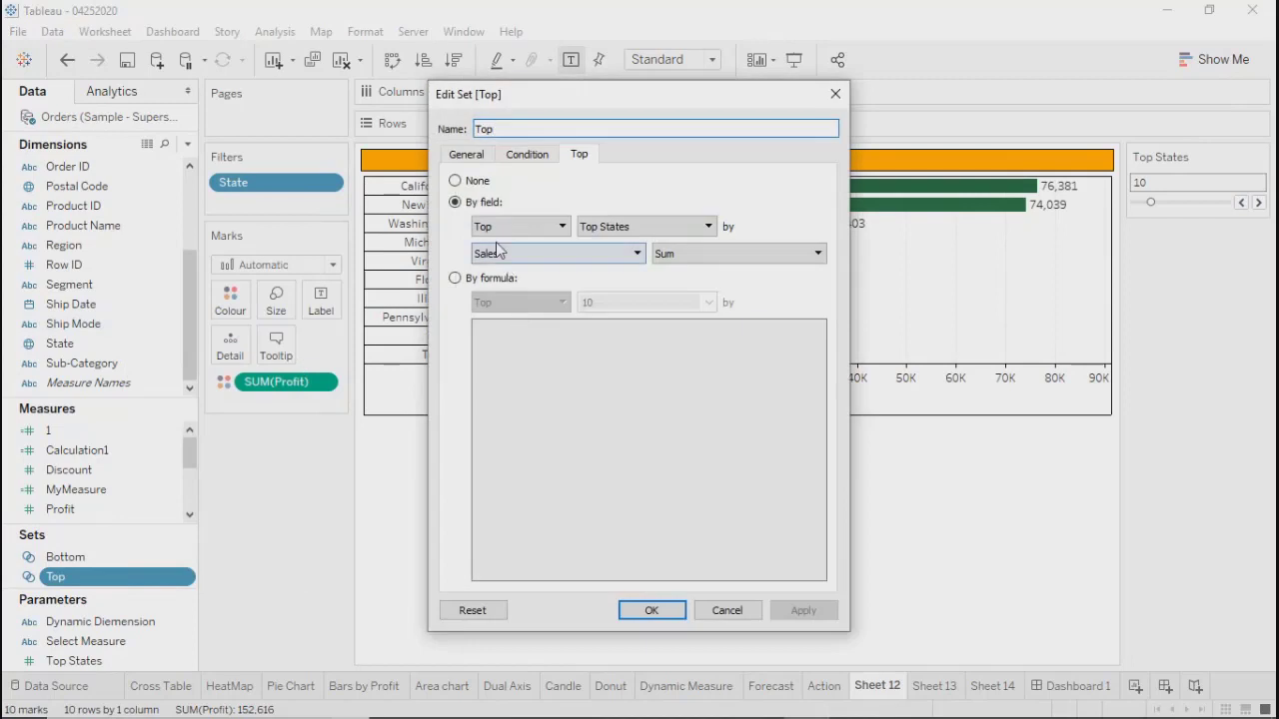
click(493, 255)
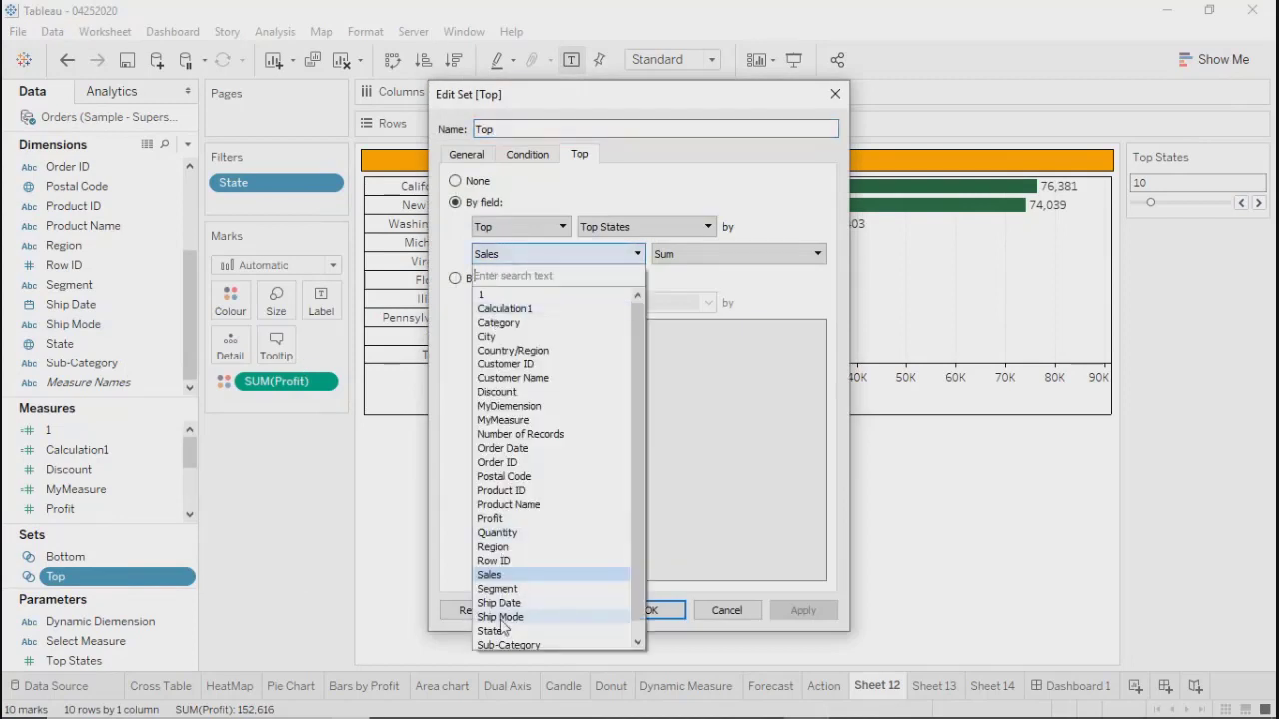
click(489, 518)
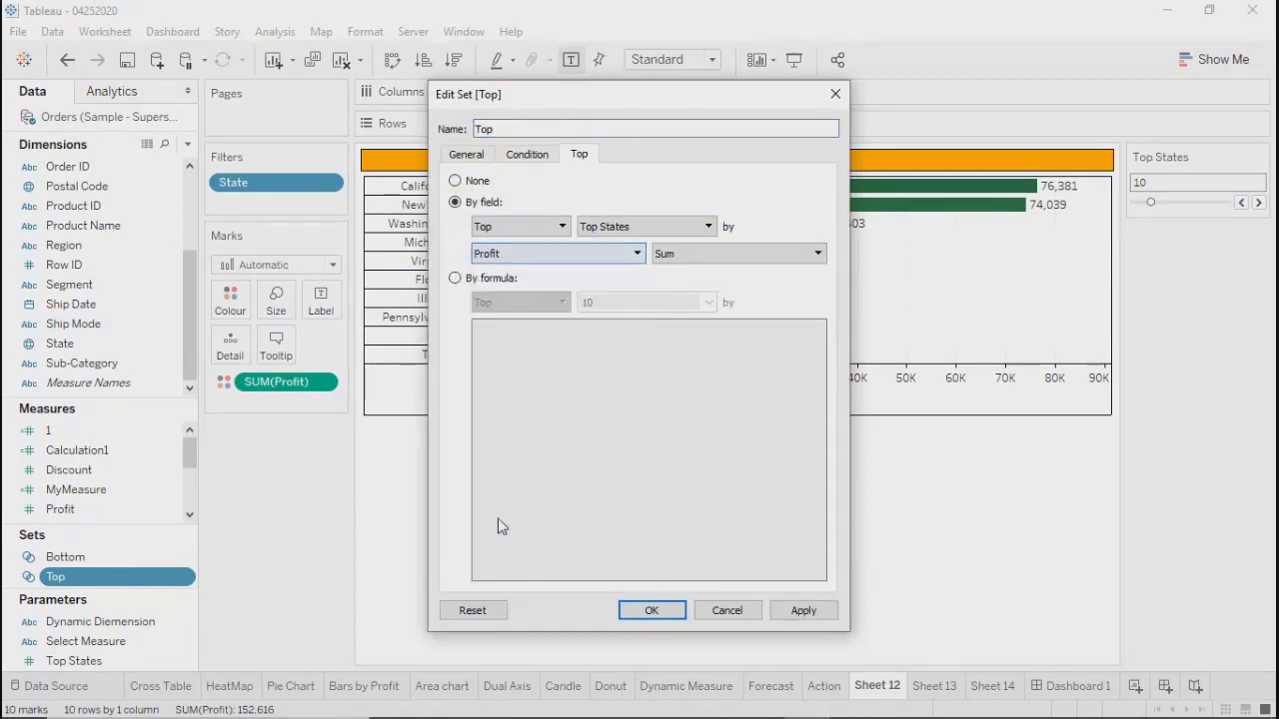
click(802, 609)
click(651, 609)
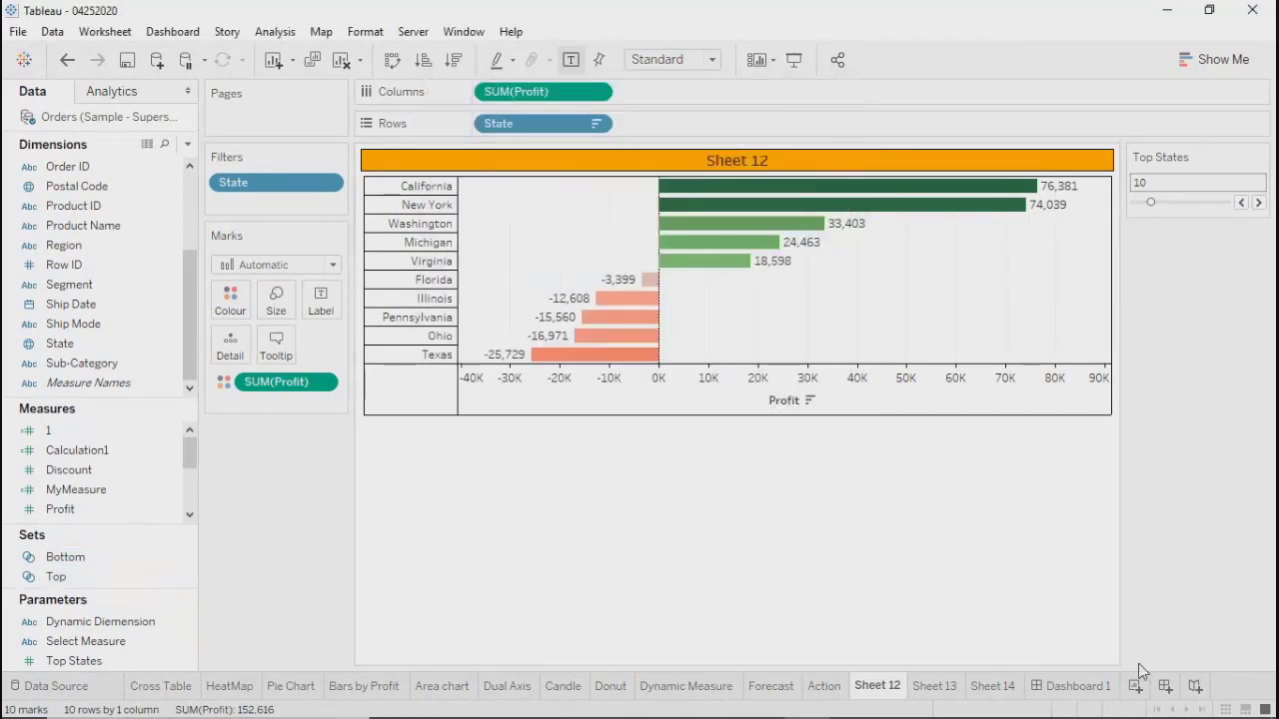
Return to Dashboard 1 and step Top States up past 13 and back down to 8 to check both charts.
click(1077, 685)
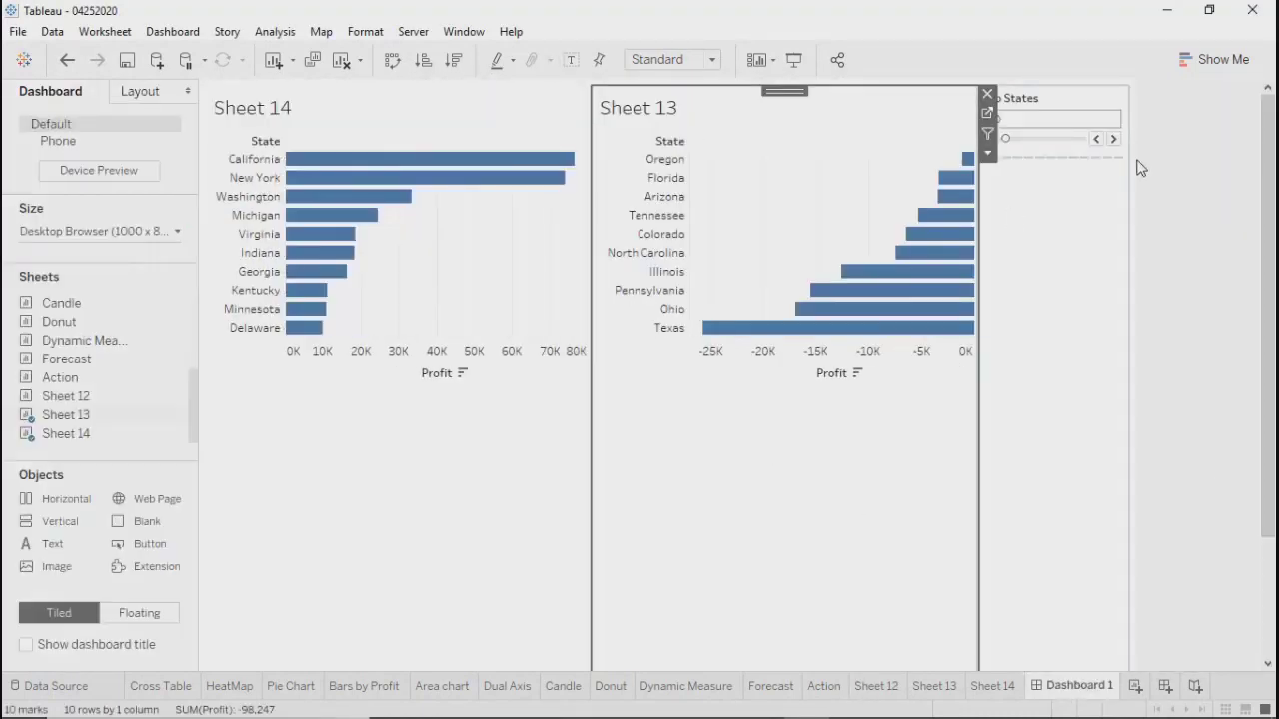
click(1115, 139)
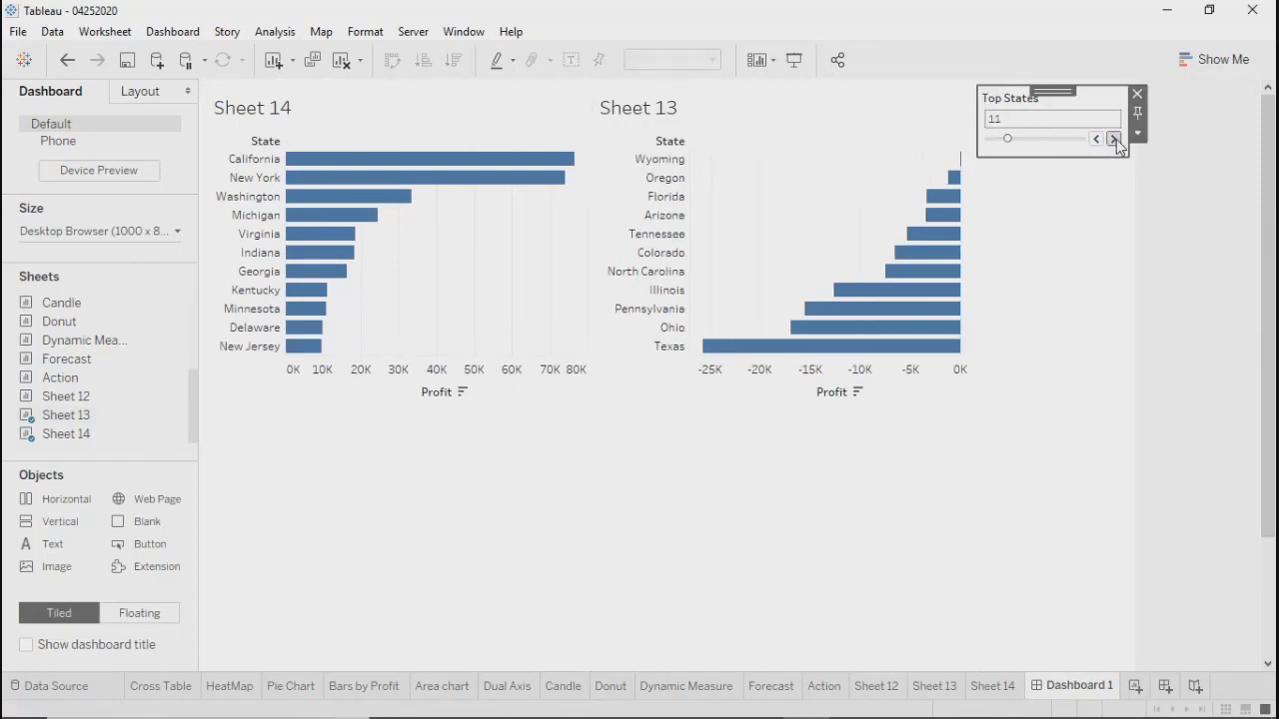
click(1116, 139)
click(1115, 139)
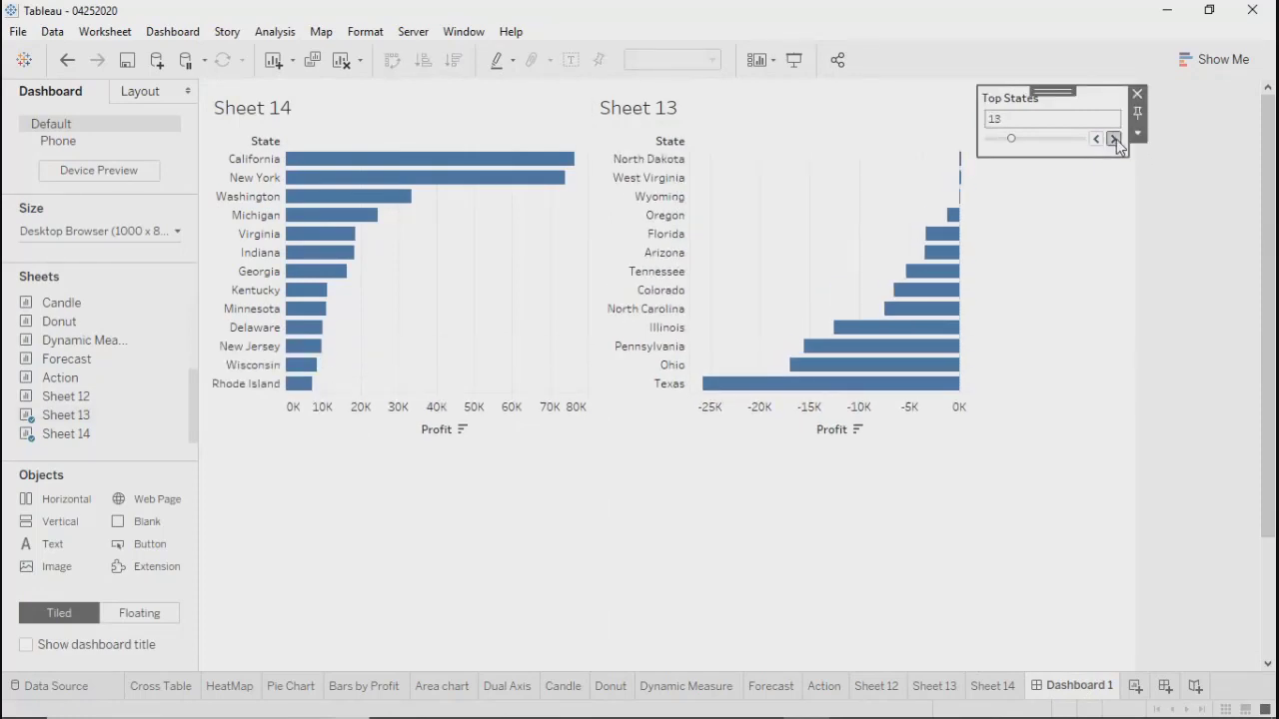
click(1116, 139)
click(1096, 138)
click(1096, 139)
click(1096, 139)
click(1096, 139)
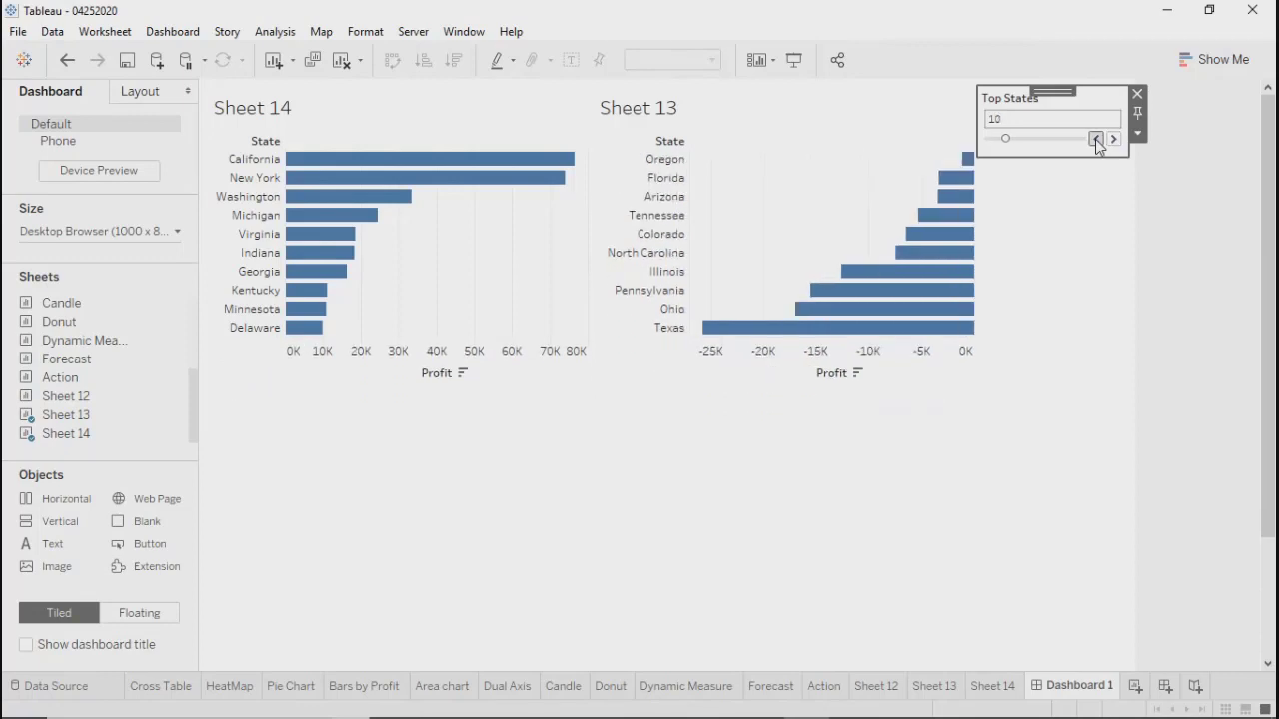
click(1096, 139)
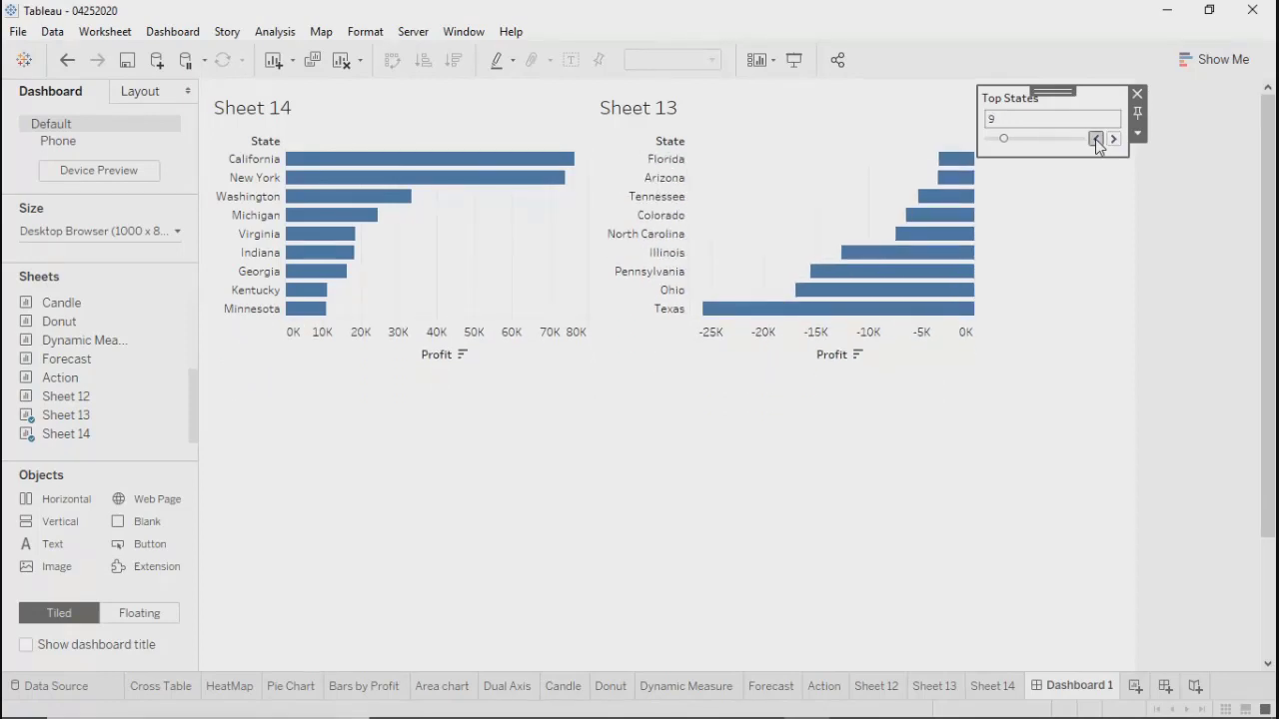
click(1096, 138)
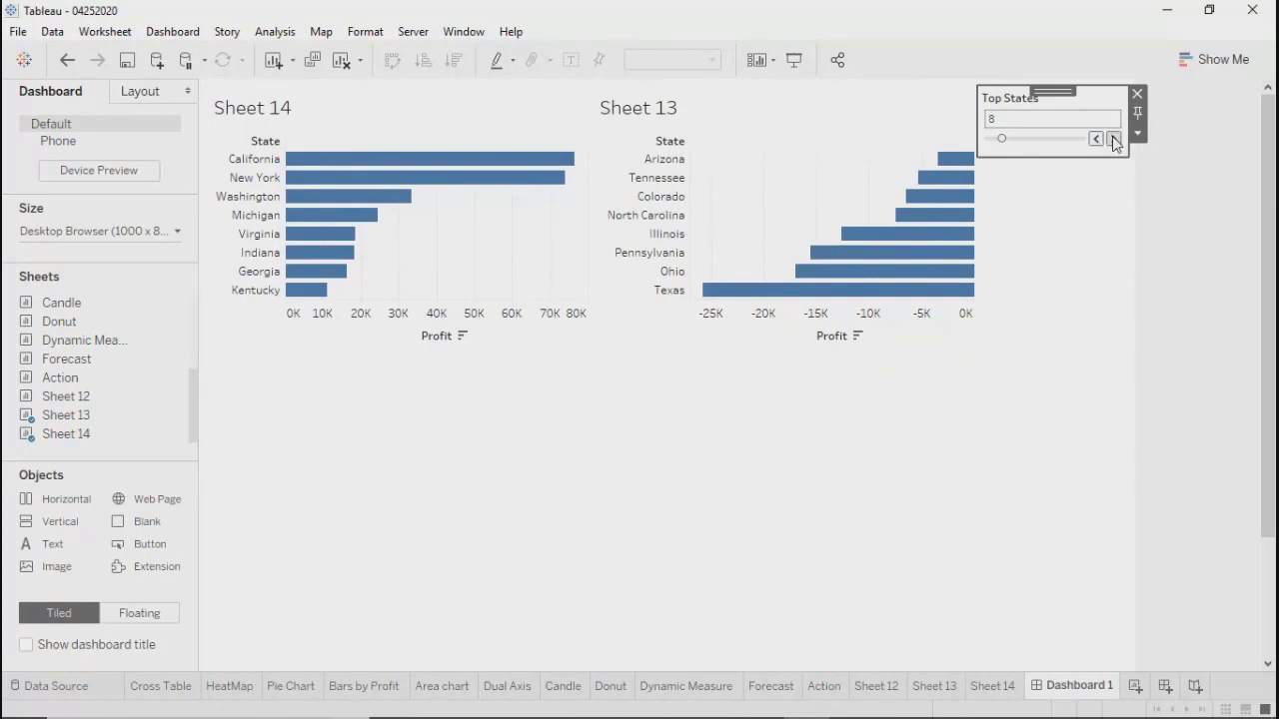
Raise the dashboard's Top States value to 13, then settle it on 12.
click(1114, 139)
click(1113, 139)
click(1114, 139)
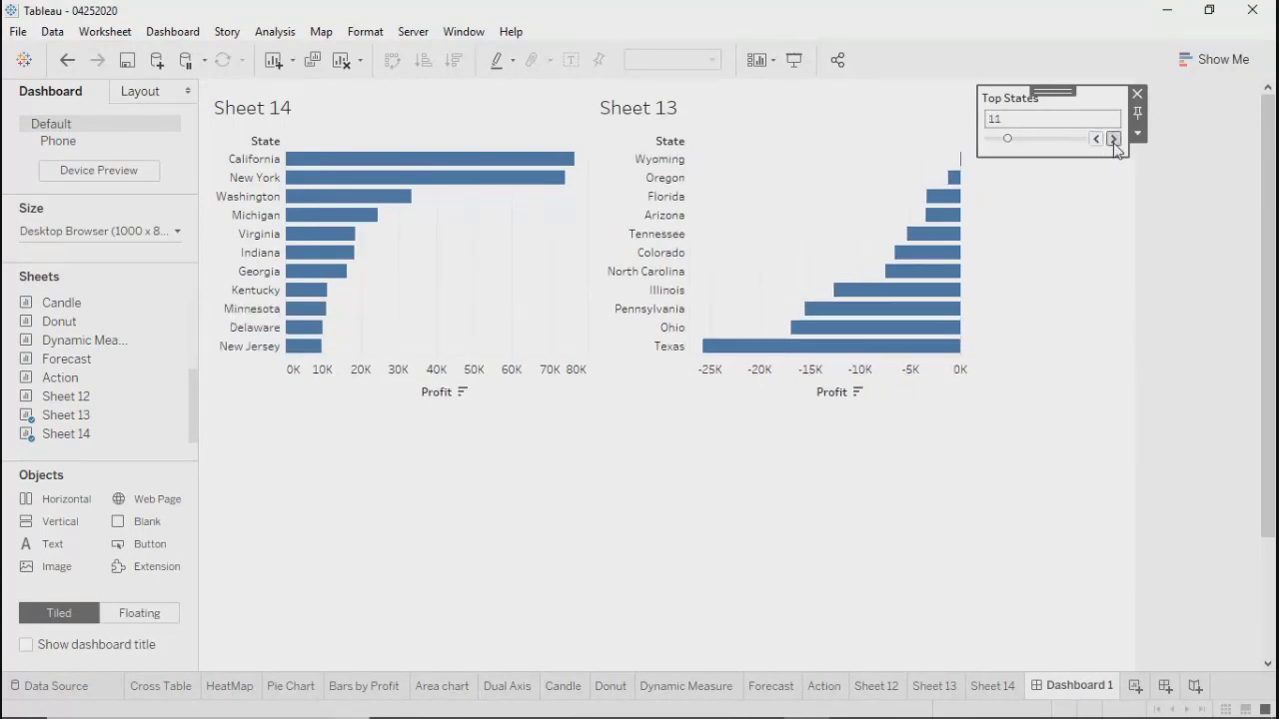
click(1114, 138)
click(1114, 139)
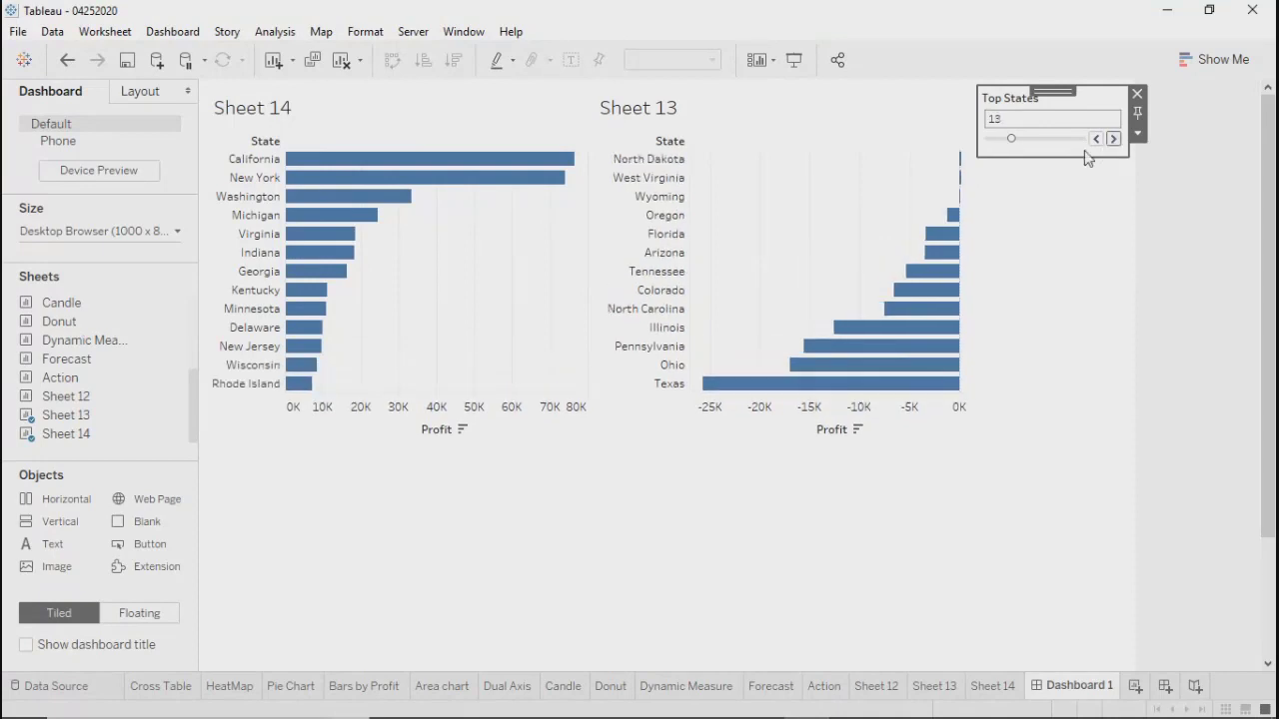
click(1097, 138)
Compare the top states chart in Sheet 14 with the bottom states chart in Sheet 13 on the dashboard.
click(468, 308)
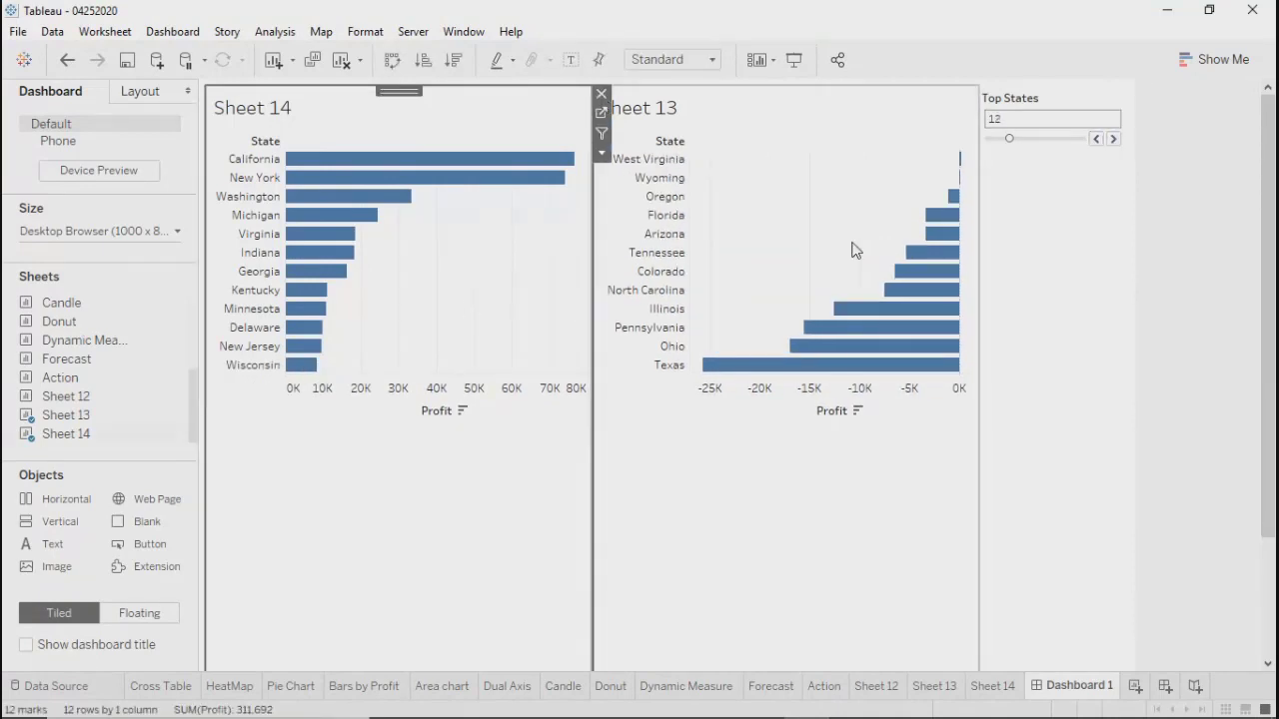
click(770, 257)
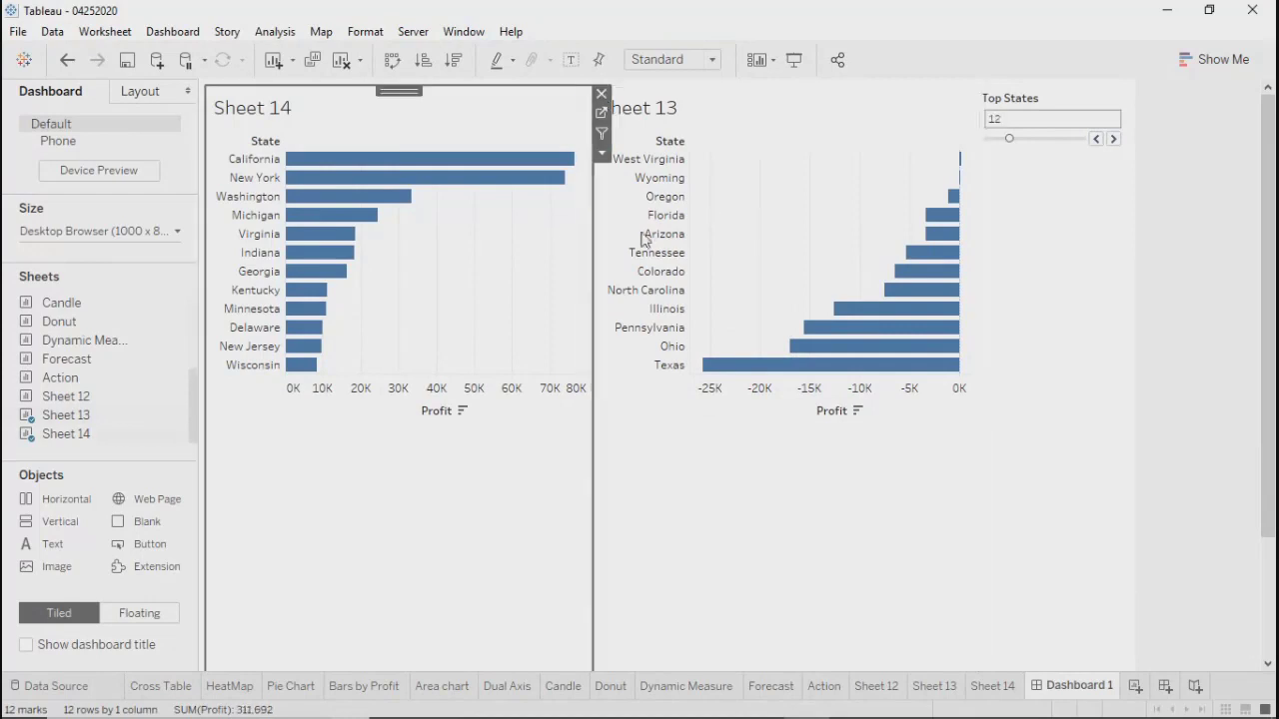
click(477, 250)
click(752, 196)
click(523, 257)
click(837, 224)
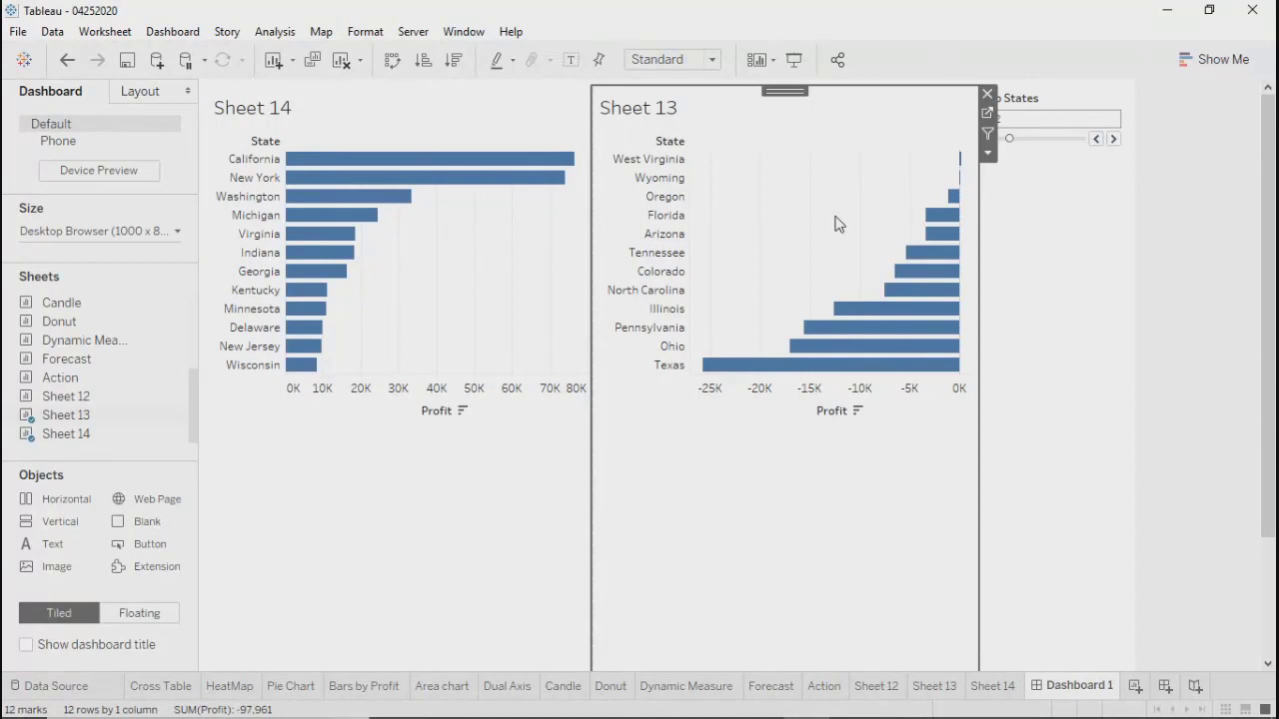
click(569, 260)
click(724, 240)
click(514, 258)
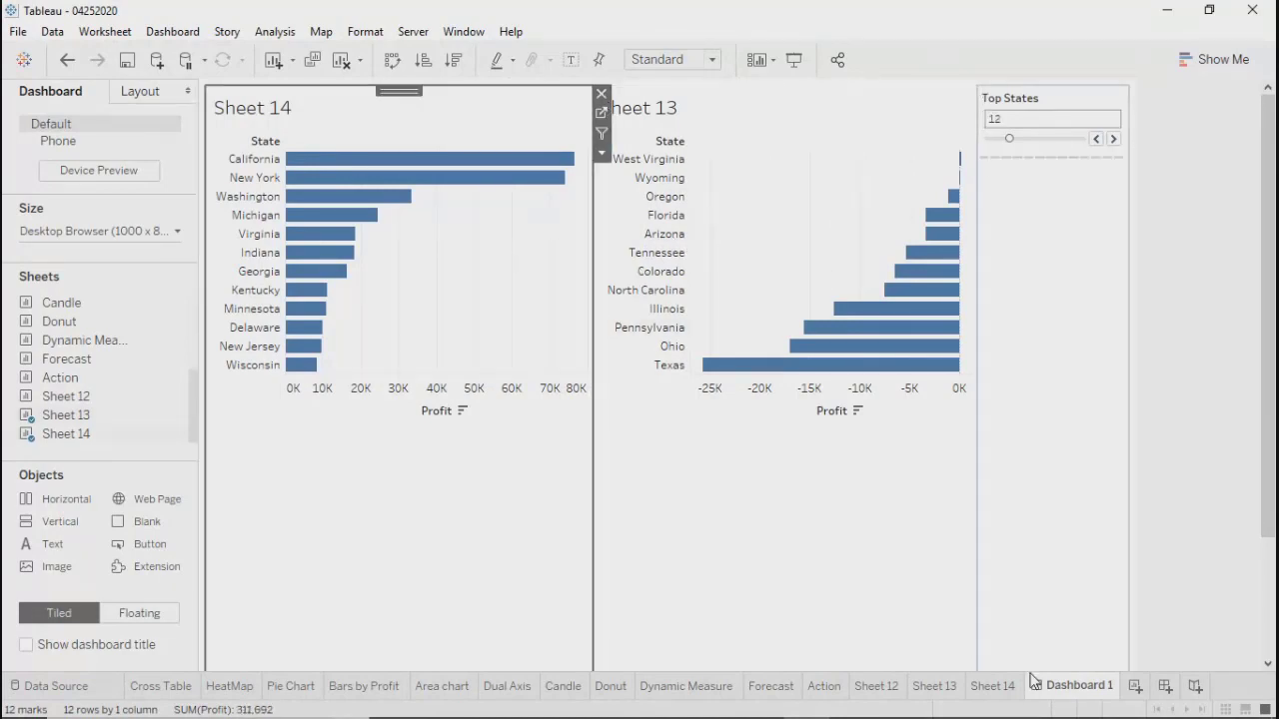
Return to Sheet 12 through the other worksheets and set its Top States value to 13.
click(991, 686)
click(935, 686)
click(877, 689)
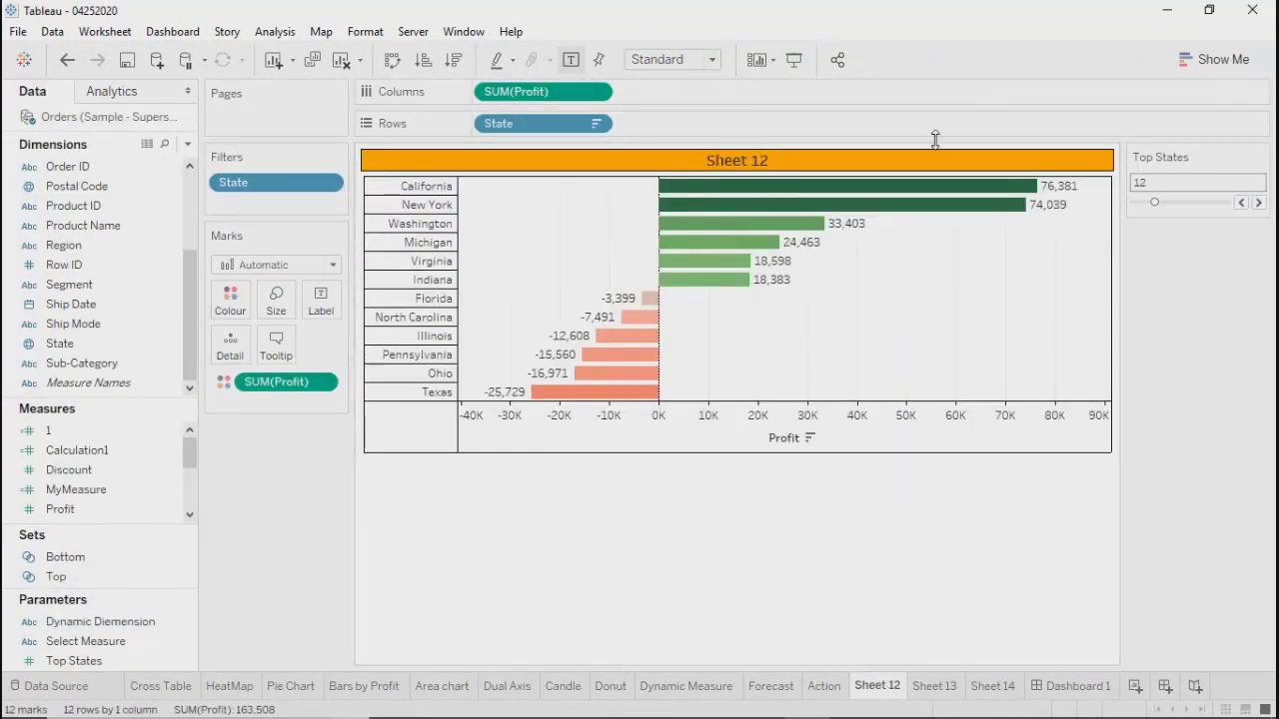
click(1257, 203)
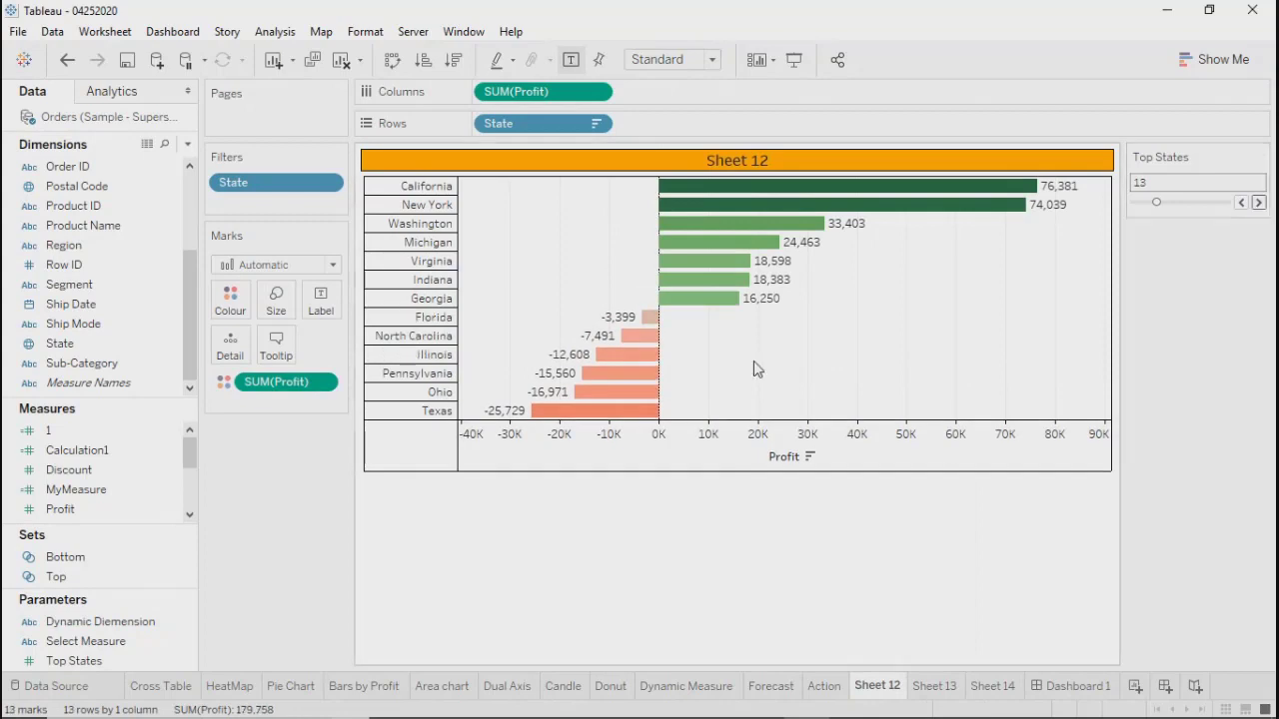
Start a combined set based on the Bottom set.
click(328, 184)
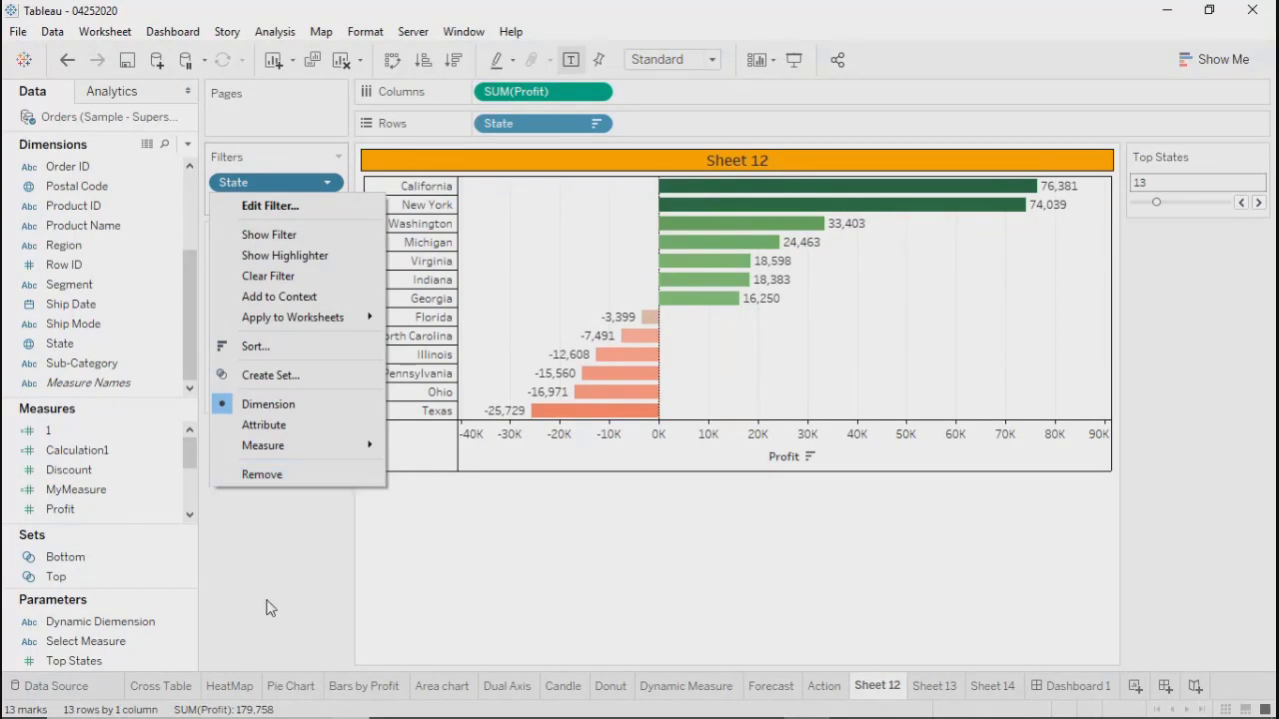
click(31, 579)
click(60, 557)
ctrl+click(57, 579)
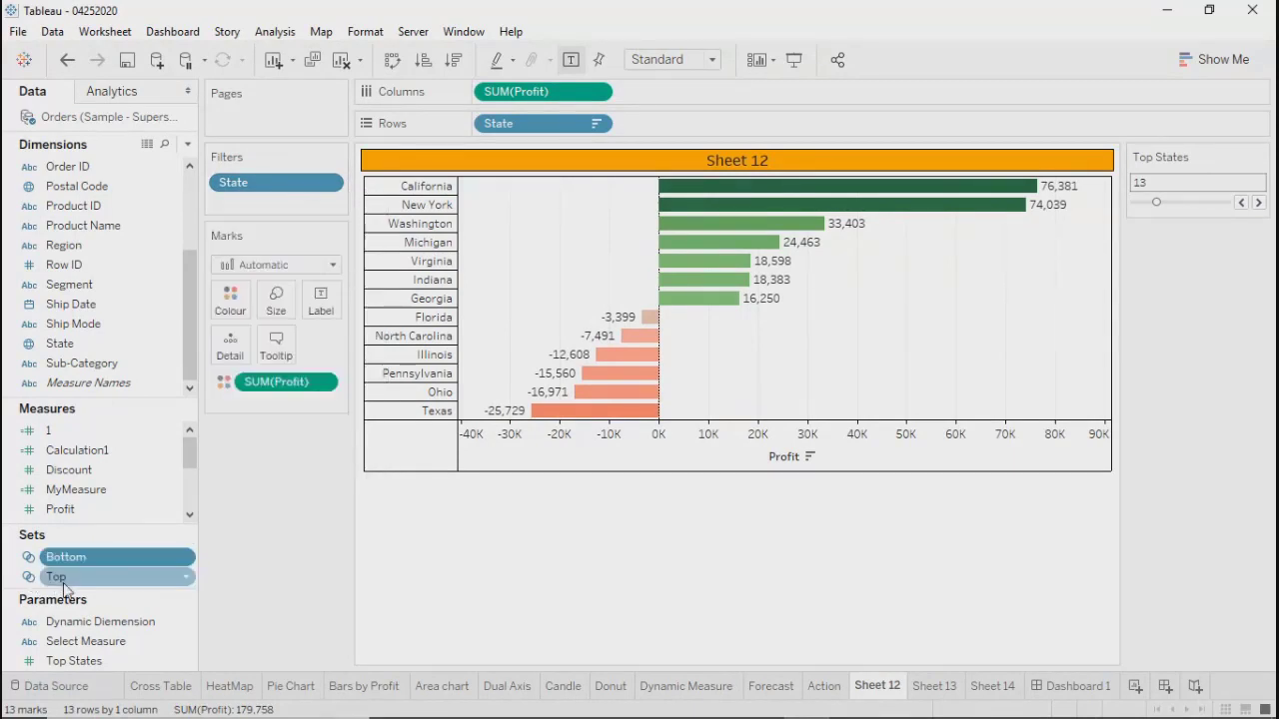
click(185, 557)
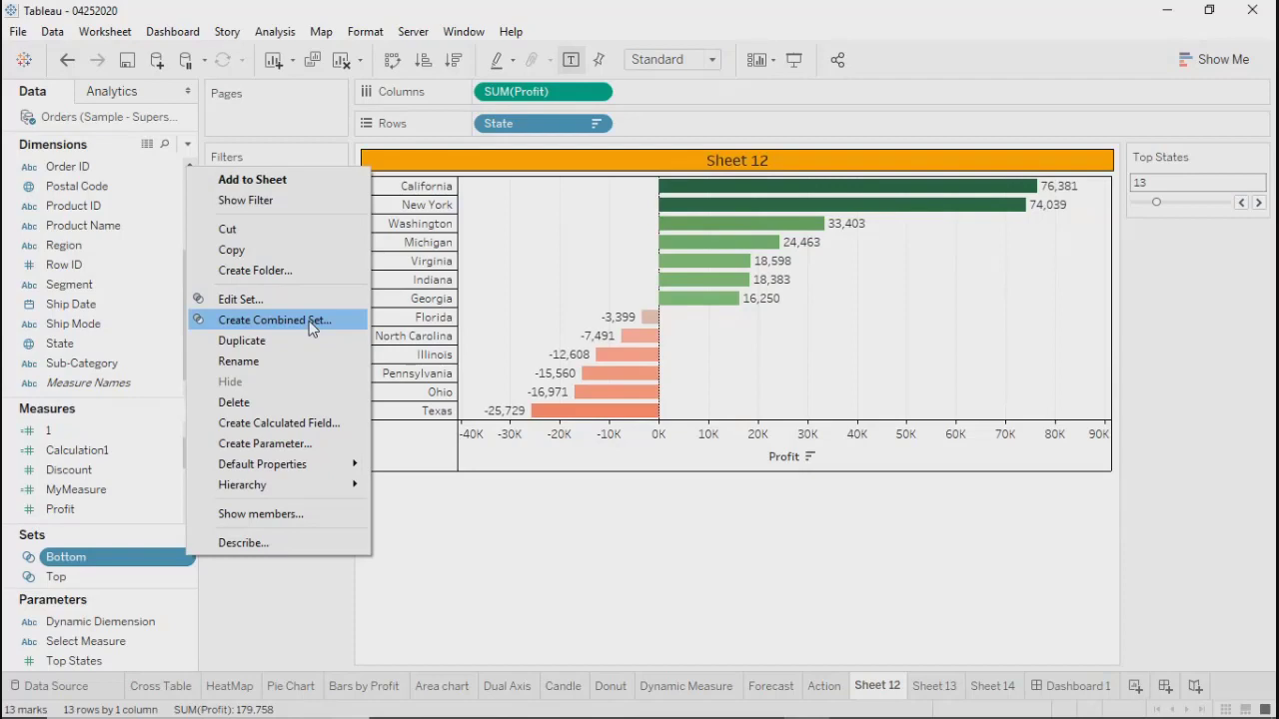
click(312, 321)
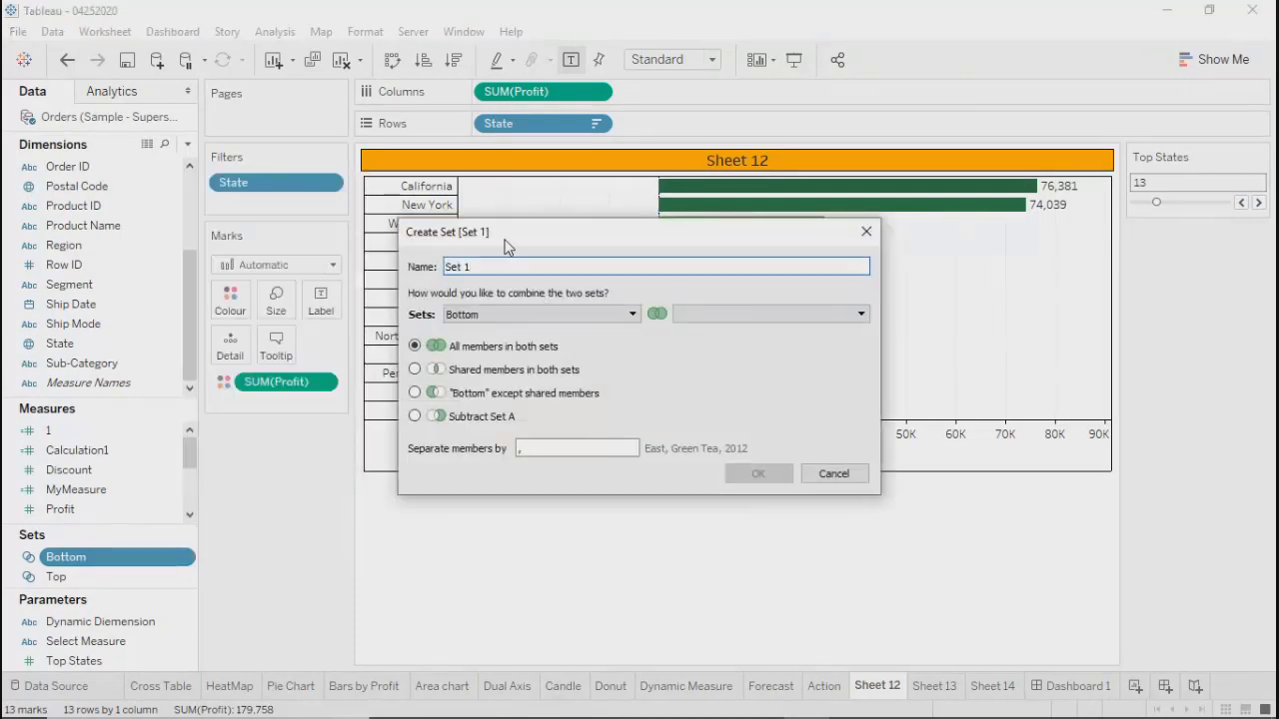
Name the combined set Top and Bottom and create it with all members of the Bottom and Top sets.
drag(462, 289, 440, 347)
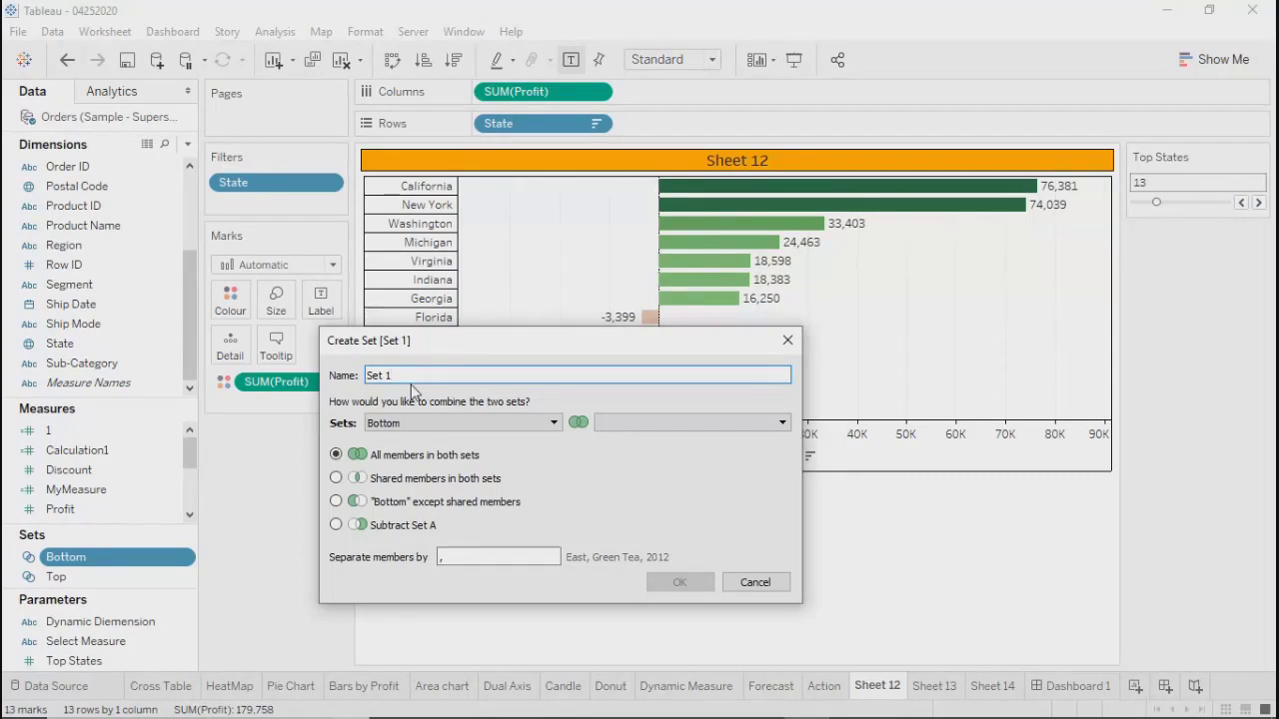
drag(408, 375, 371, 375)
text(Top and Bottom)
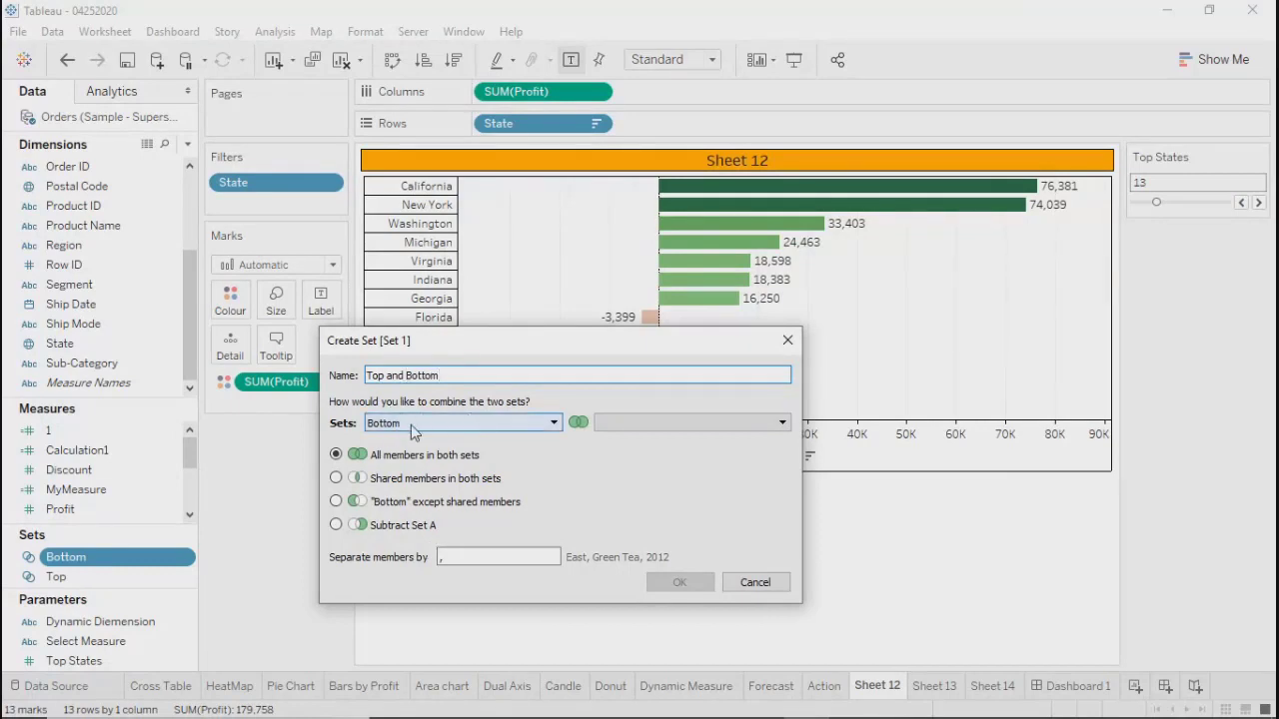
click(715, 423)
click(639, 425)
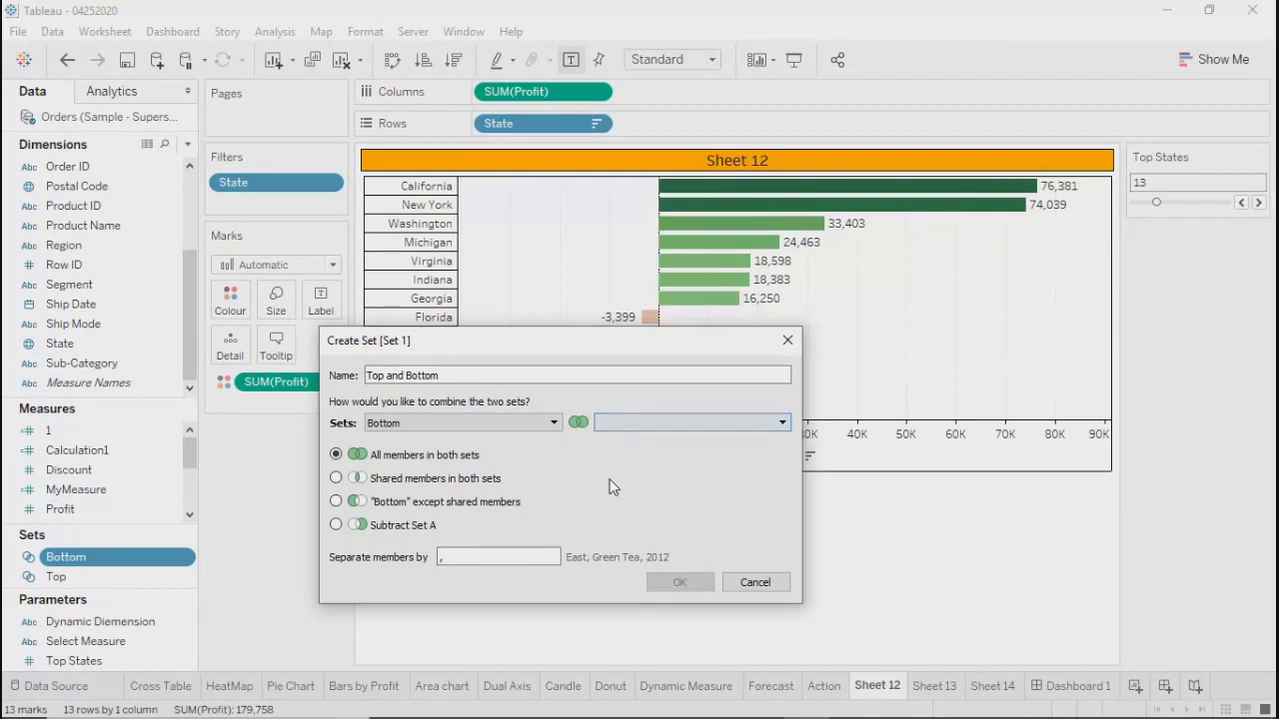
click(627, 424)
click(619, 436)
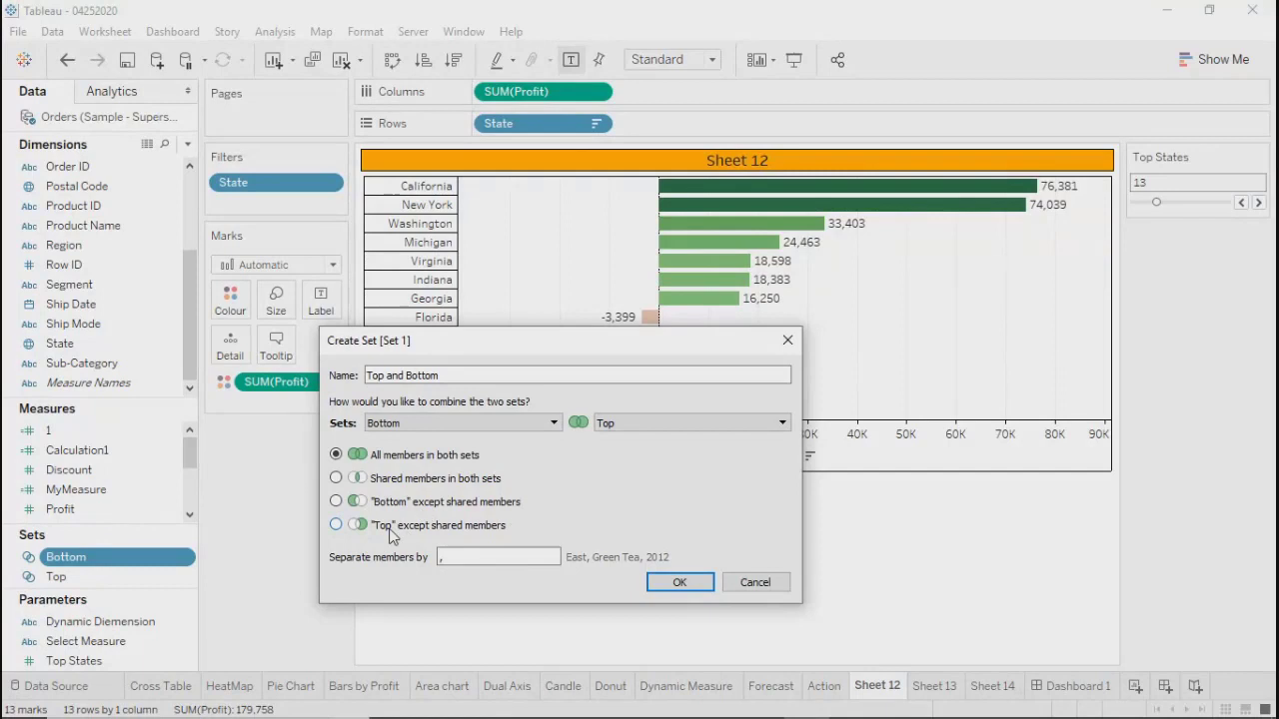
click(680, 583)
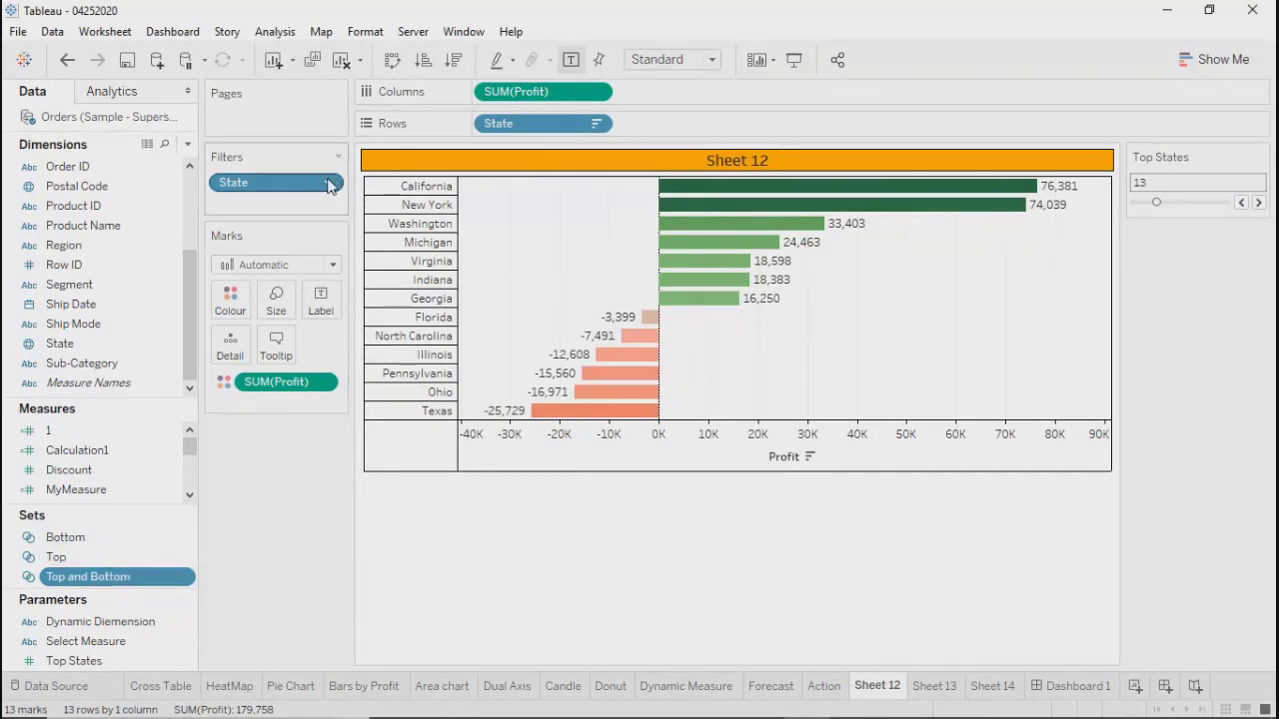
Replace Sheet 12's State filter with the Top and Bottom set.
click(327, 184)
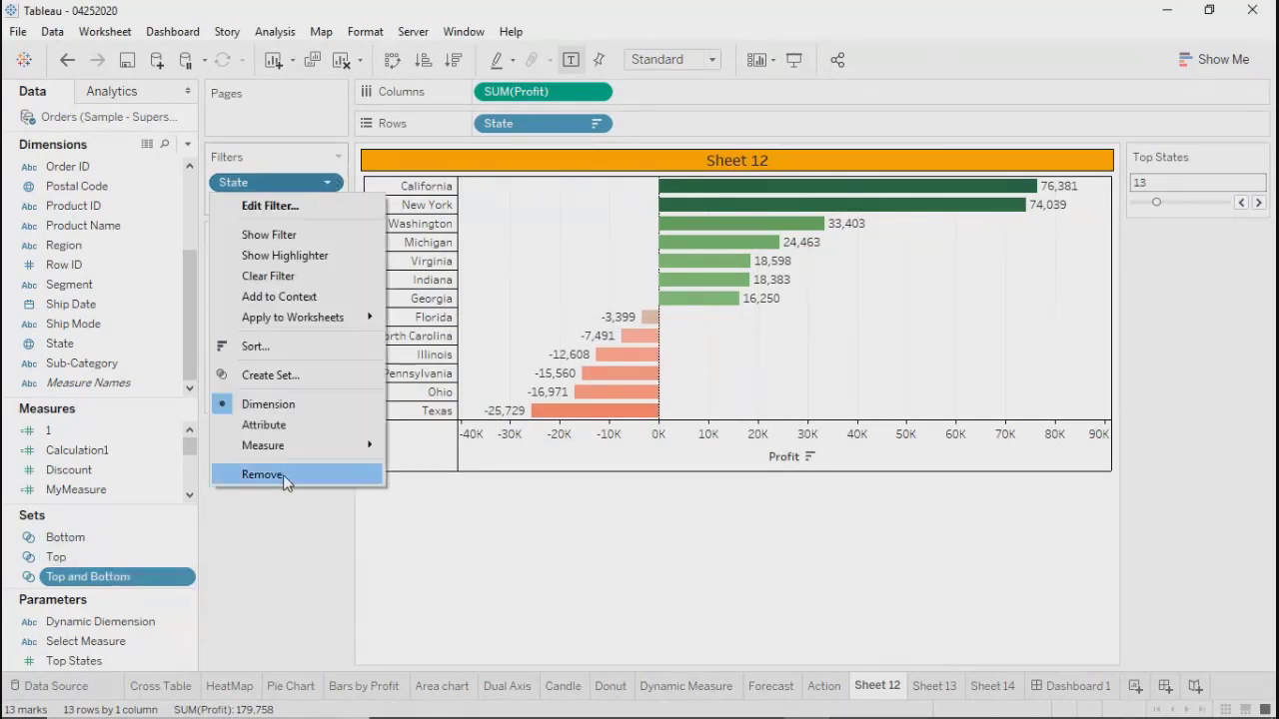
click(282, 475)
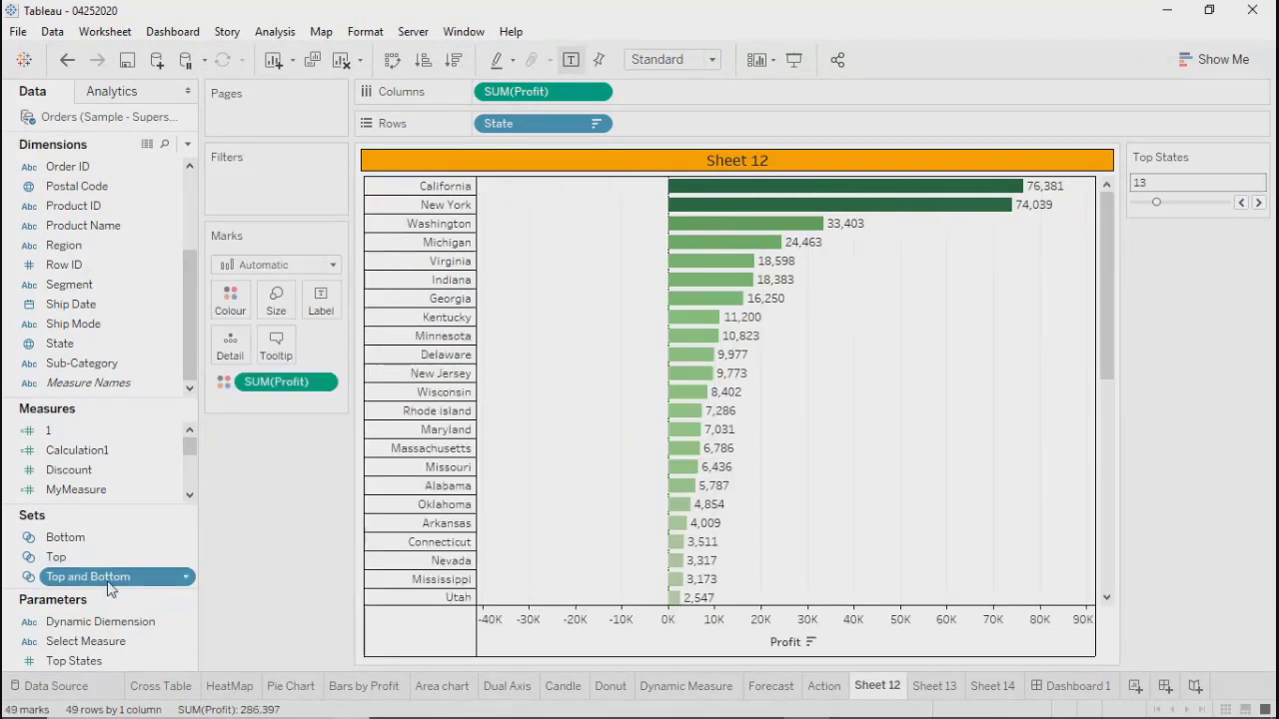
drag(110, 585, 270, 192)
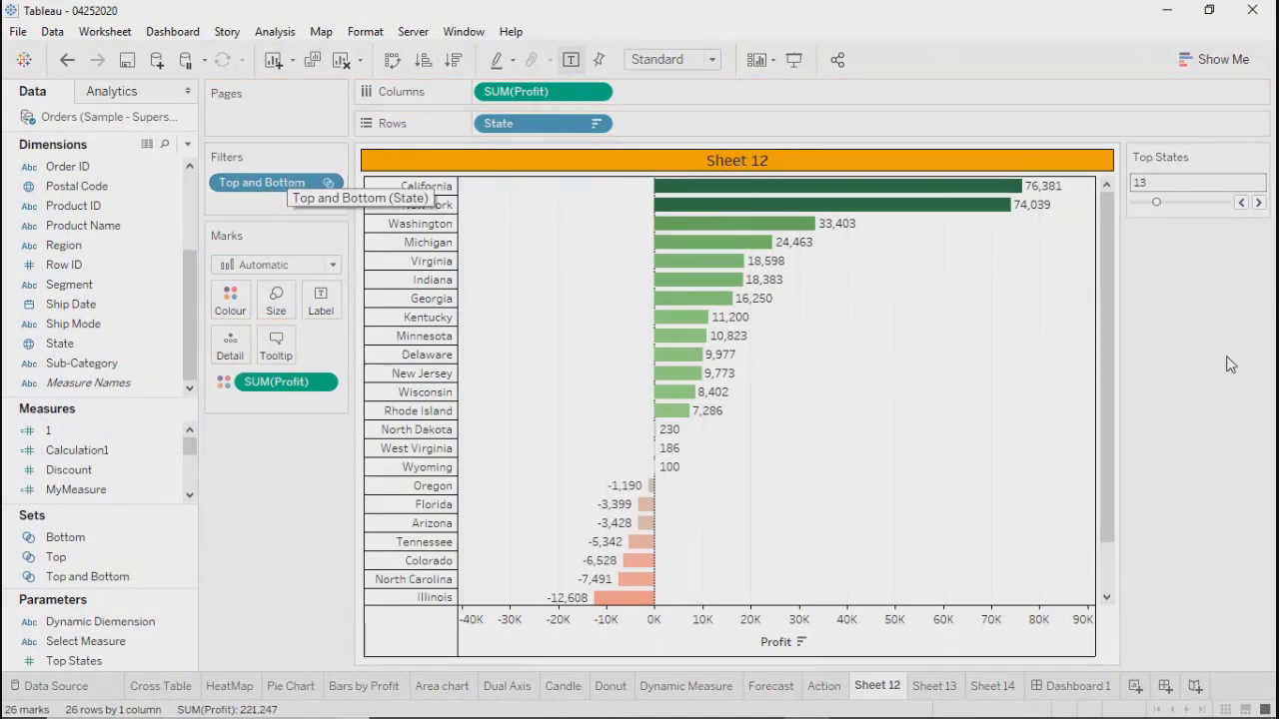
Lower Sheet 12's Top States value to 5, then raise it one state at a time to 8.
drag(1109, 295, 1140, 203)
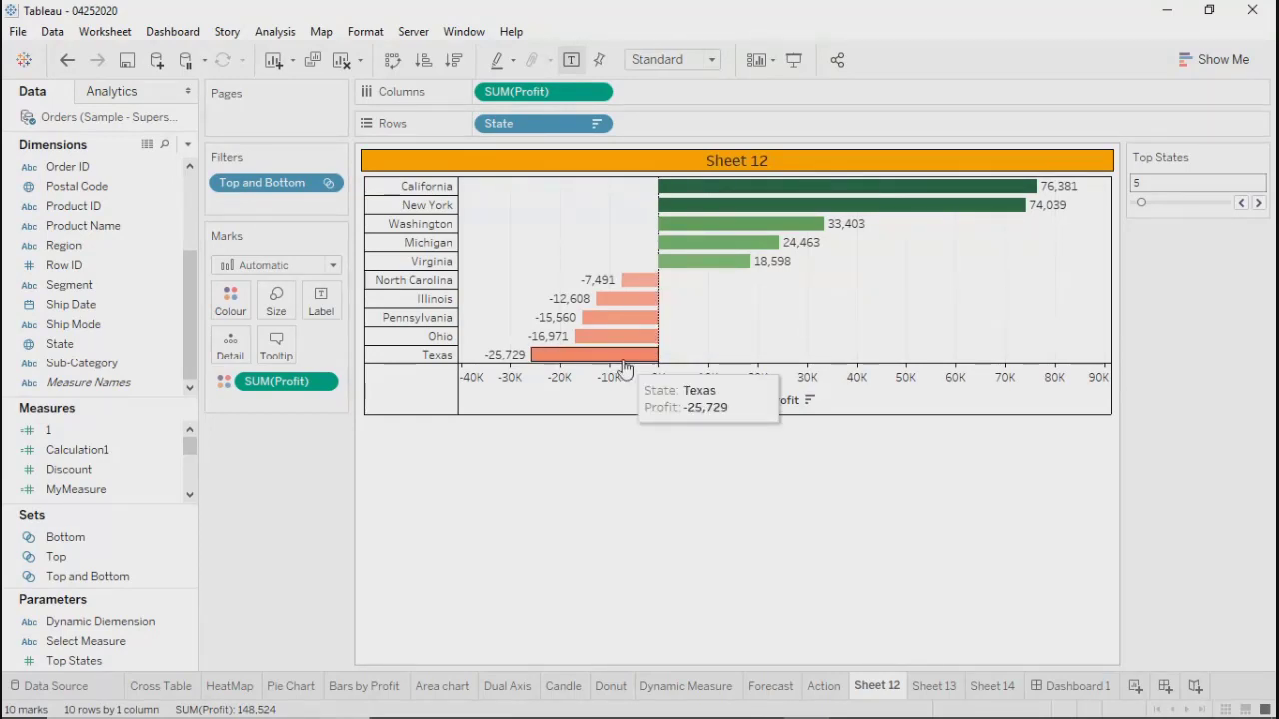
click(1257, 203)
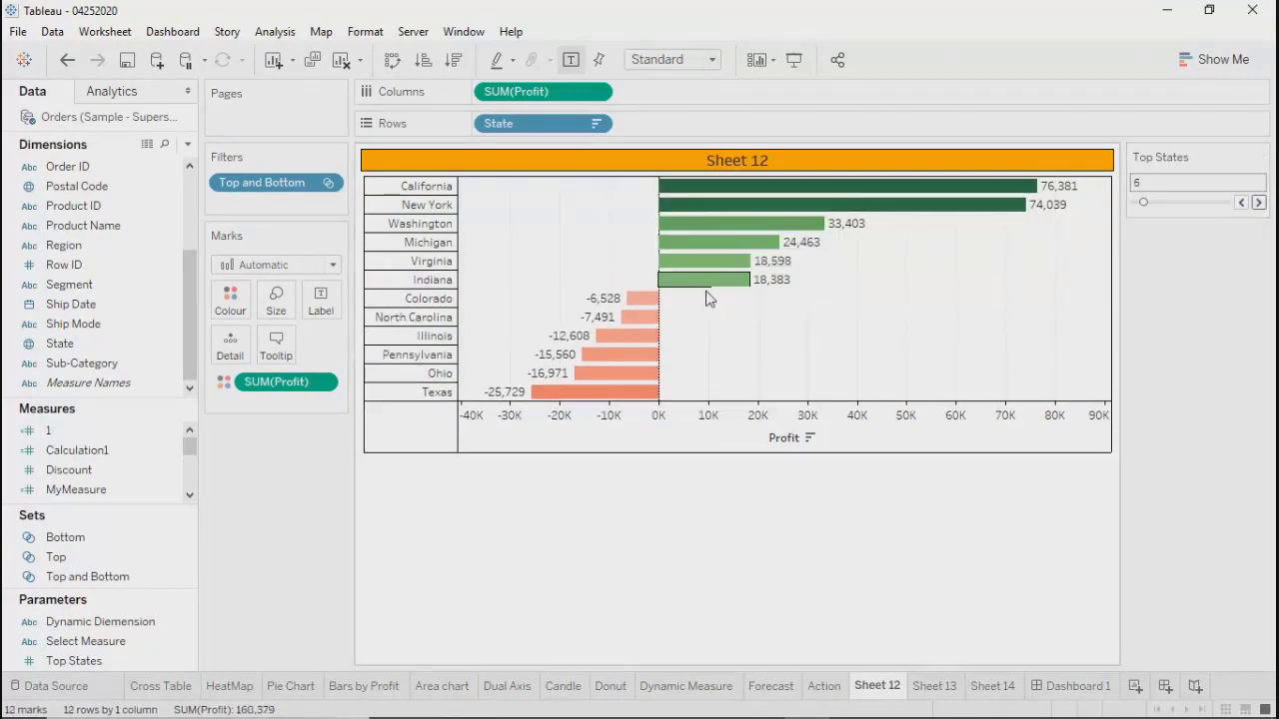
click(1258, 203)
click(1257, 202)
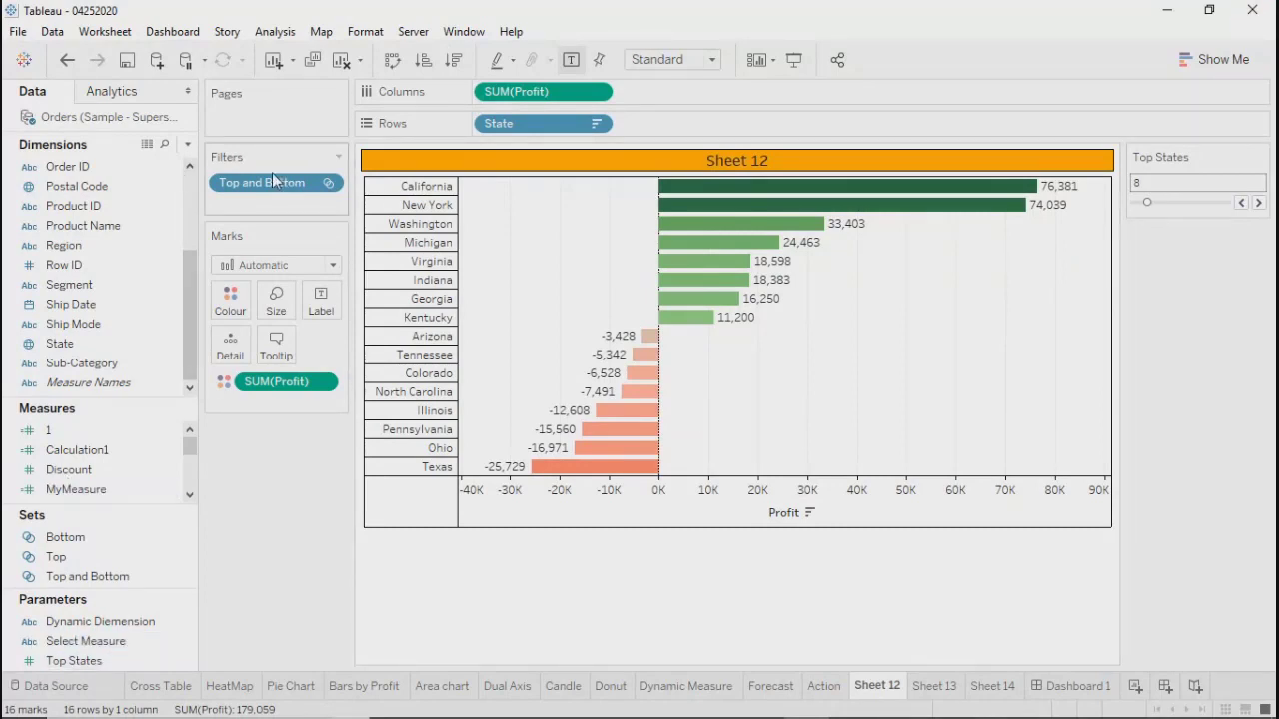
Review the Top and Bottom filter on Sheet 12 and the Top and Bottom sets it combines.
click(327, 184)
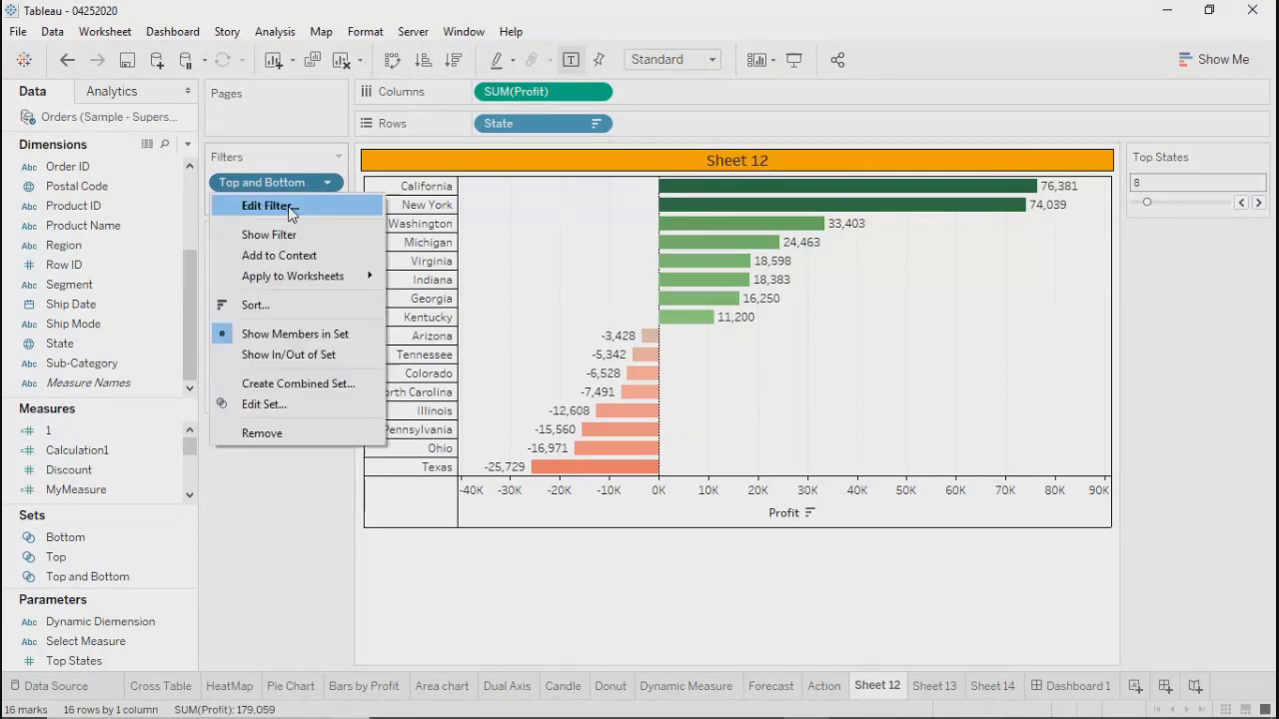
click(283, 207)
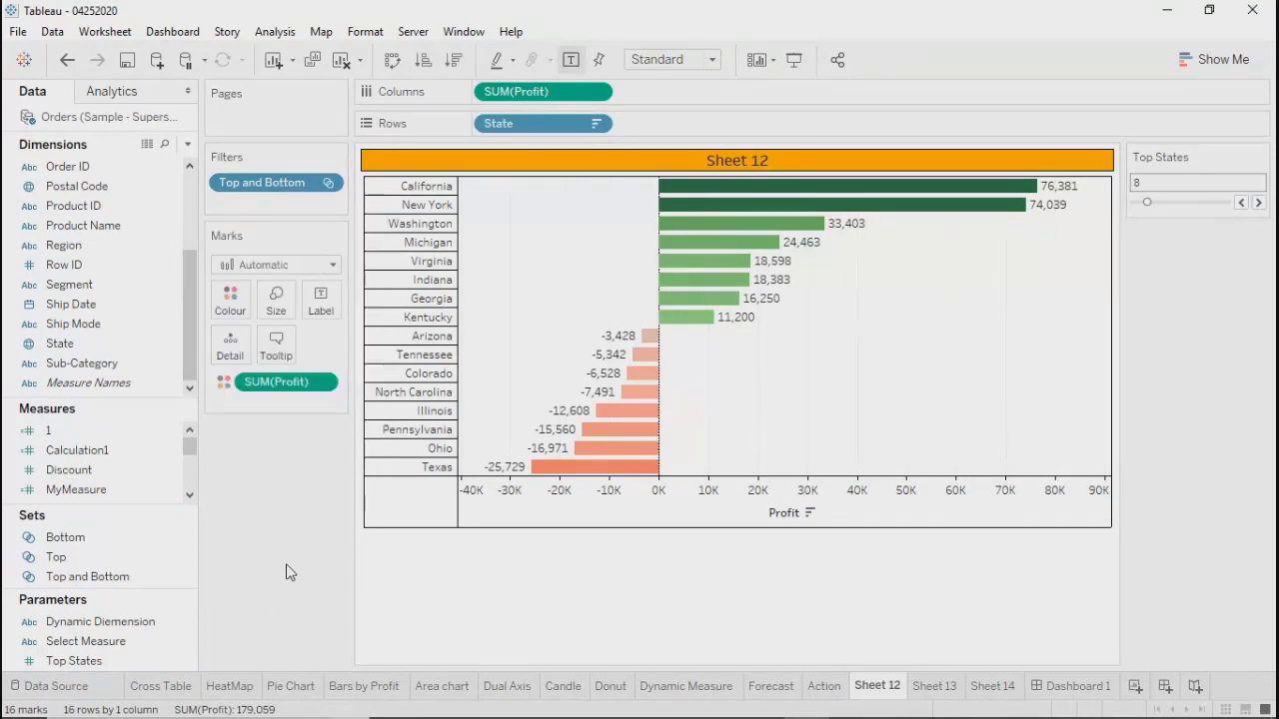
click(283, 185)
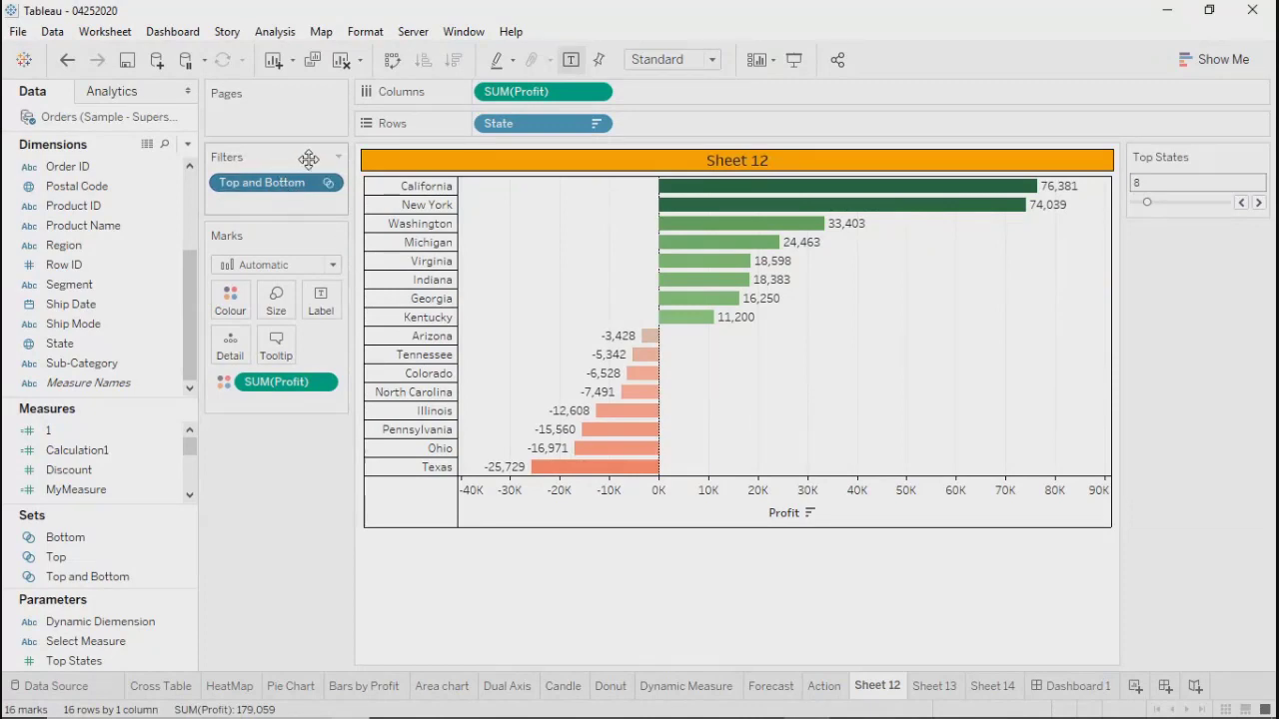
click(57, 565)
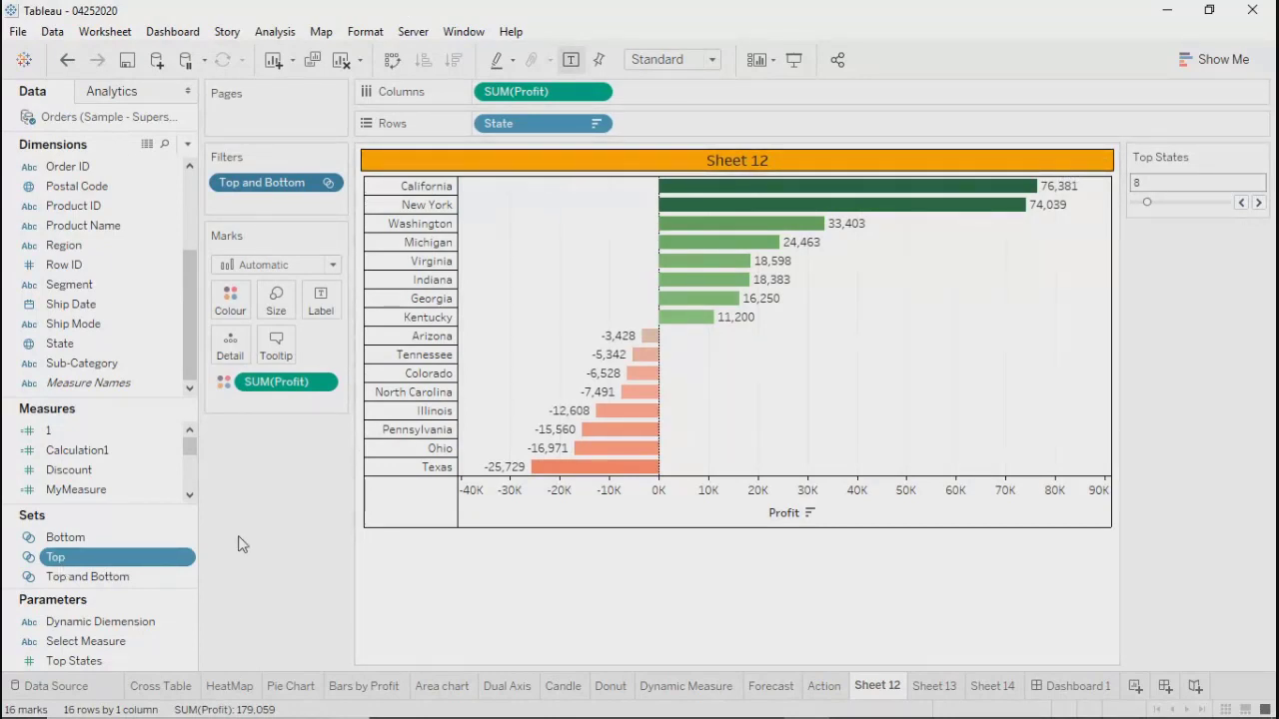
click(82, 540)
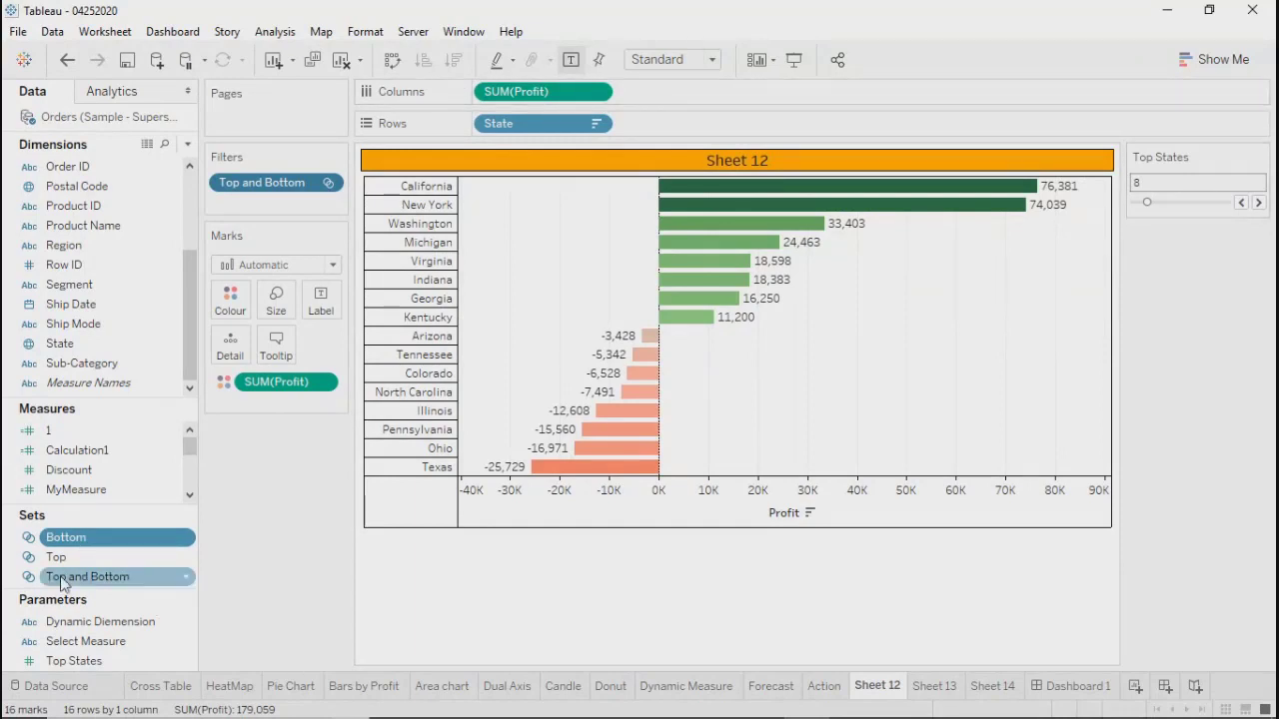
click(70, 557)
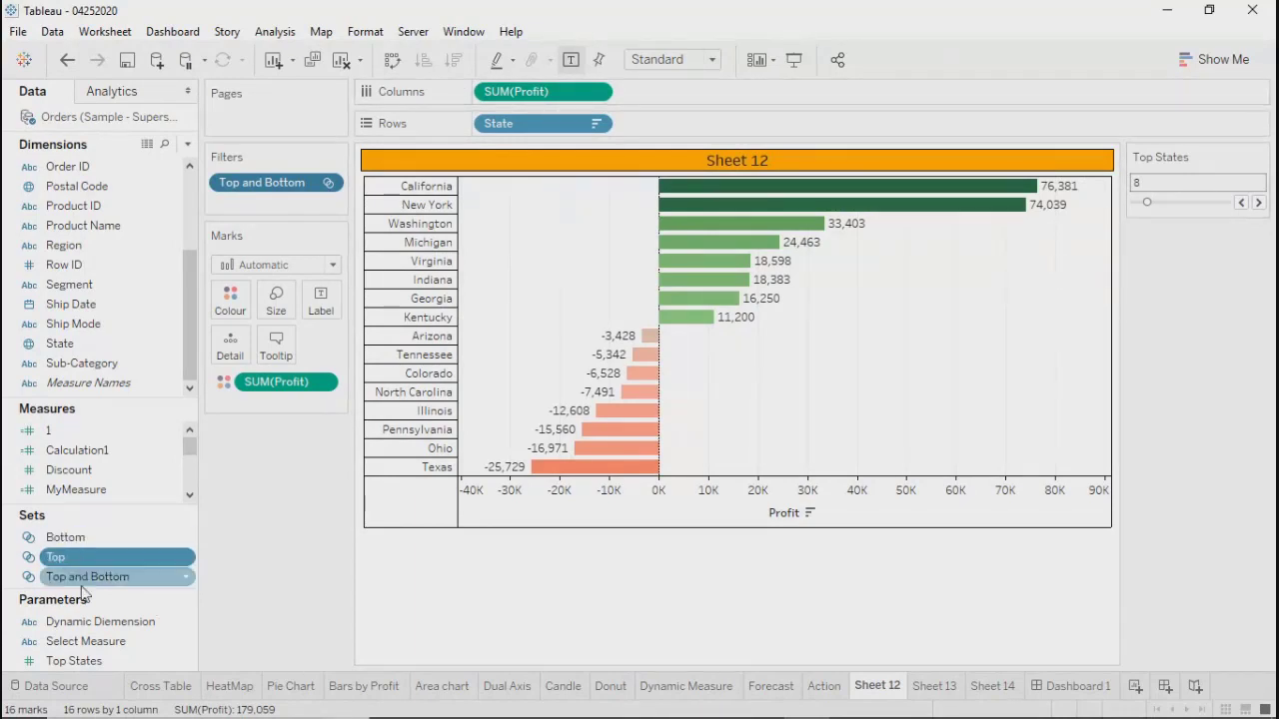